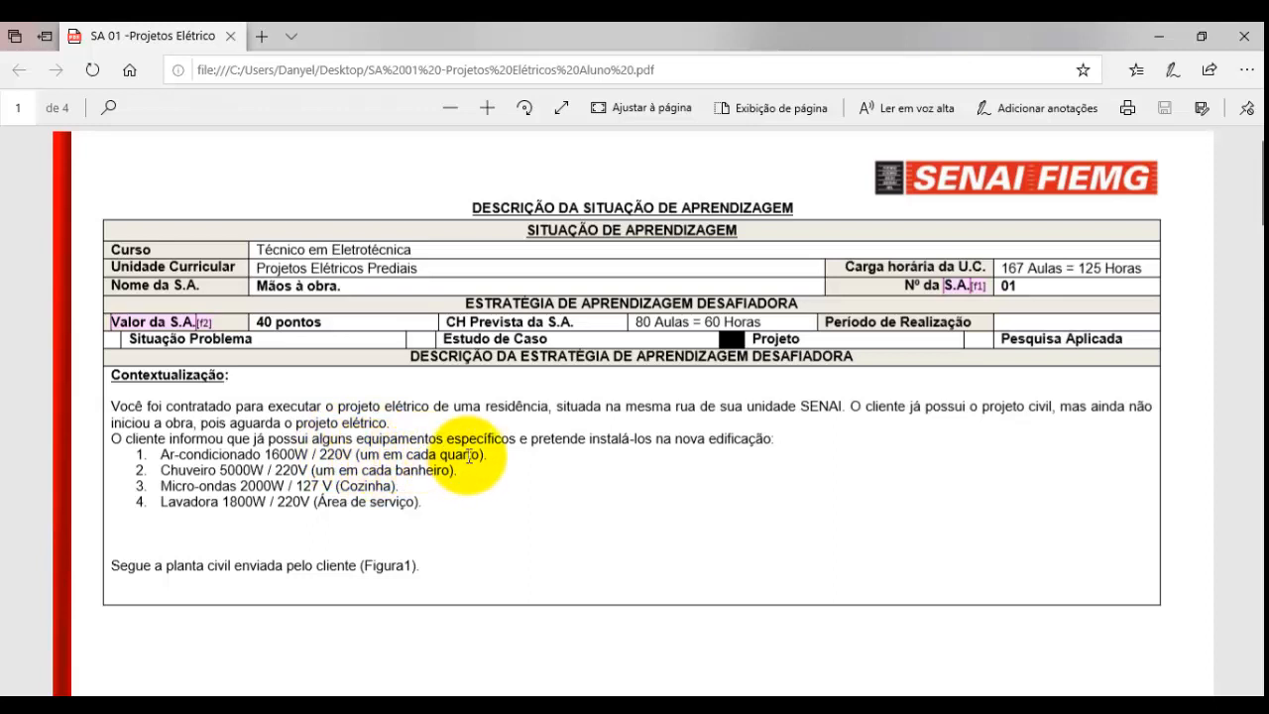
Review the client's equipment list in the assignment PDF against the rooms of the ground-floor plan in Figura 1
scroll(468, 457, down, 10)
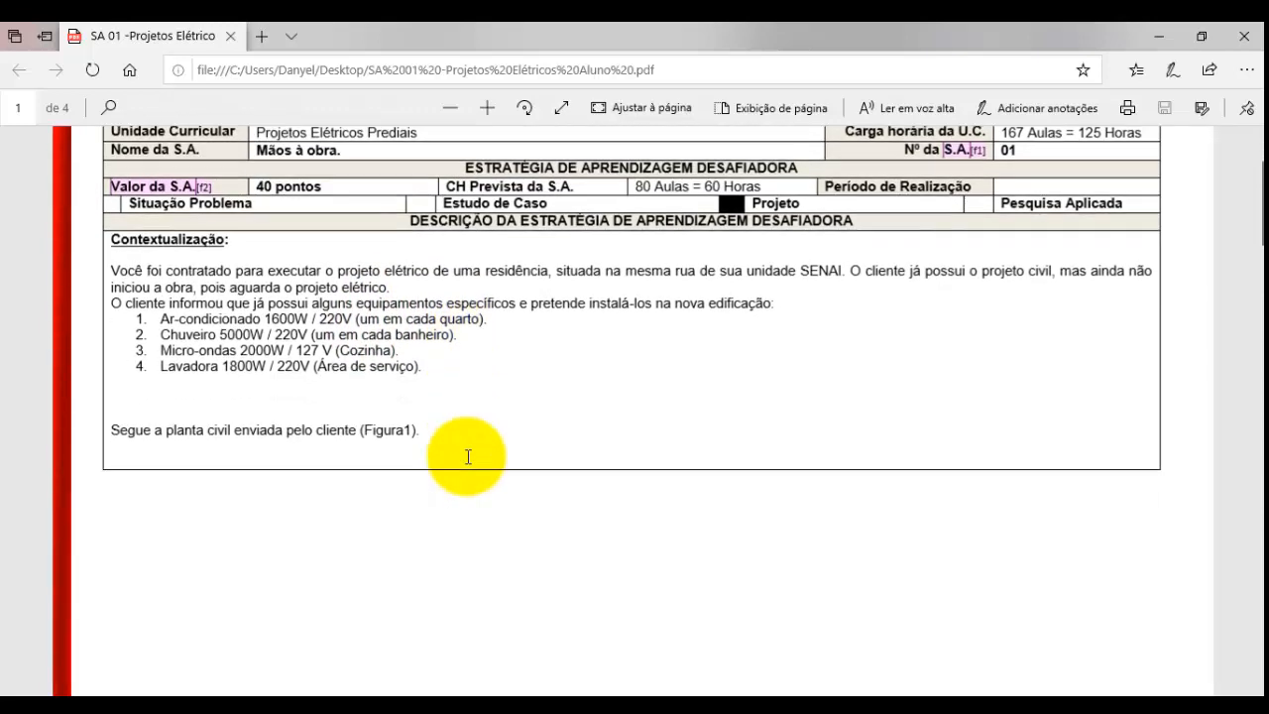
scroll(467, 457, down, 3)
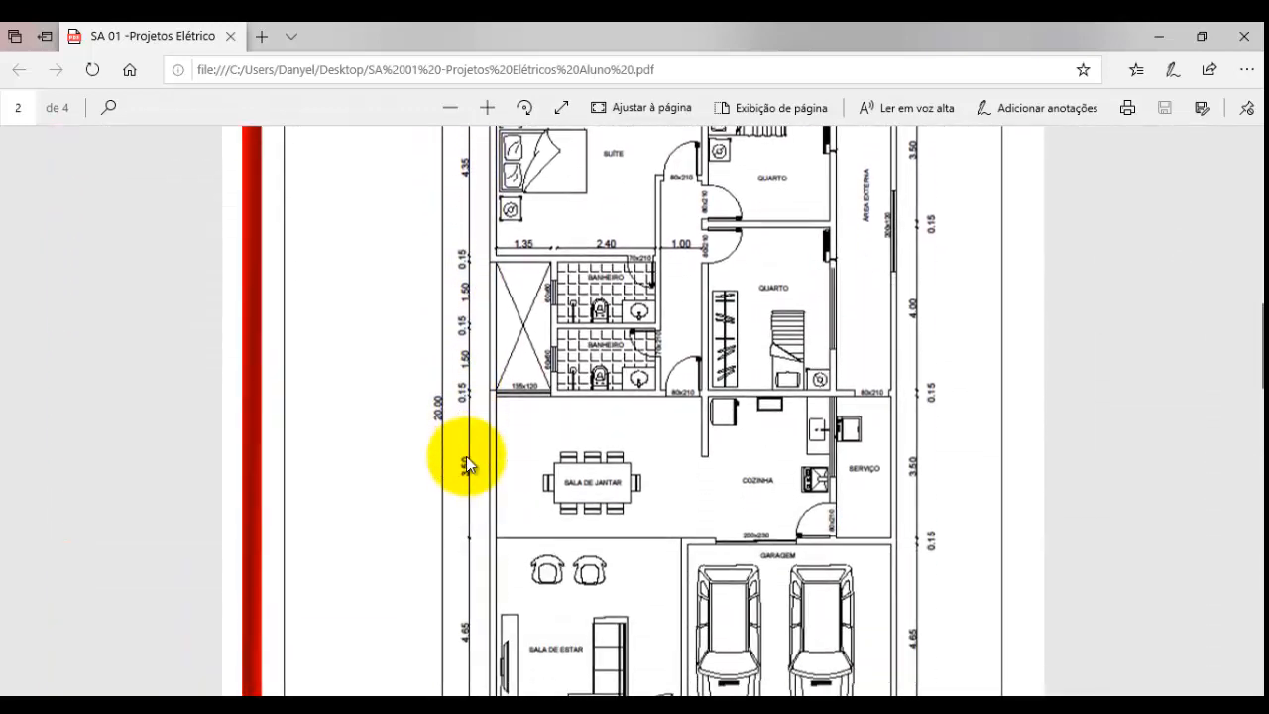
scroll(470, 457, up, 2)
scroll(469, 456, up, 1)
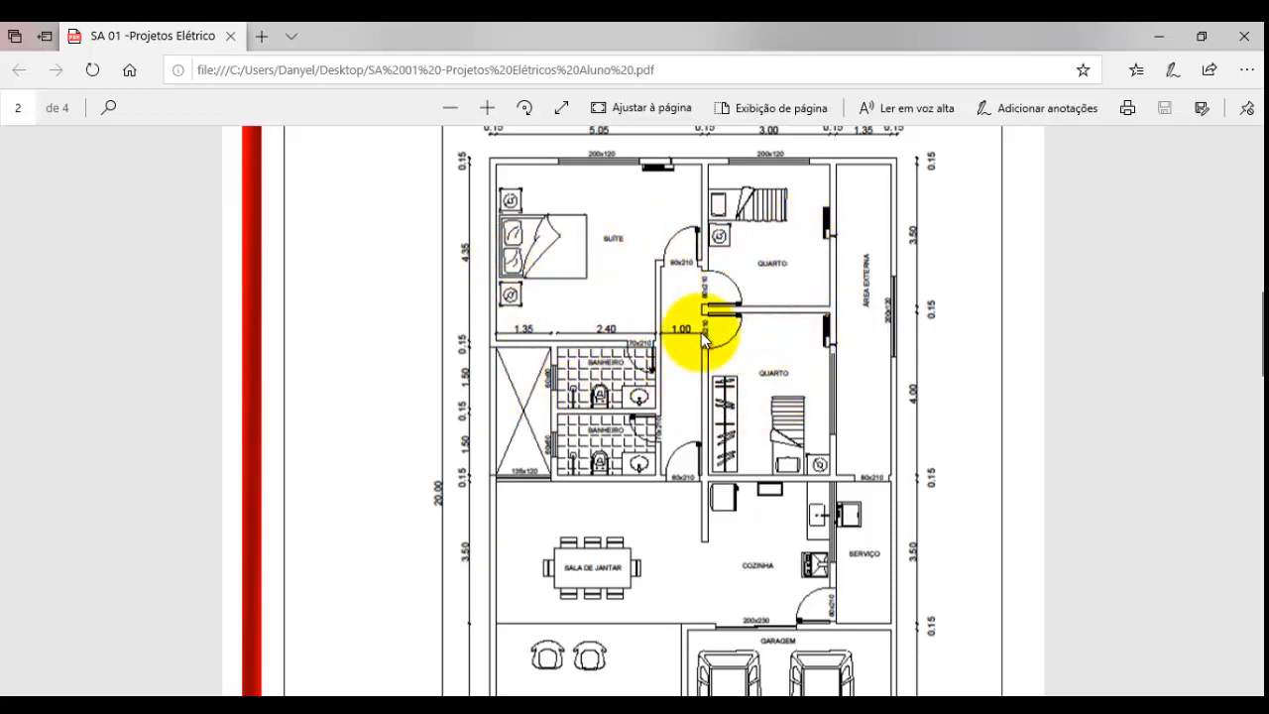
scroll(671, 269, up, 10)
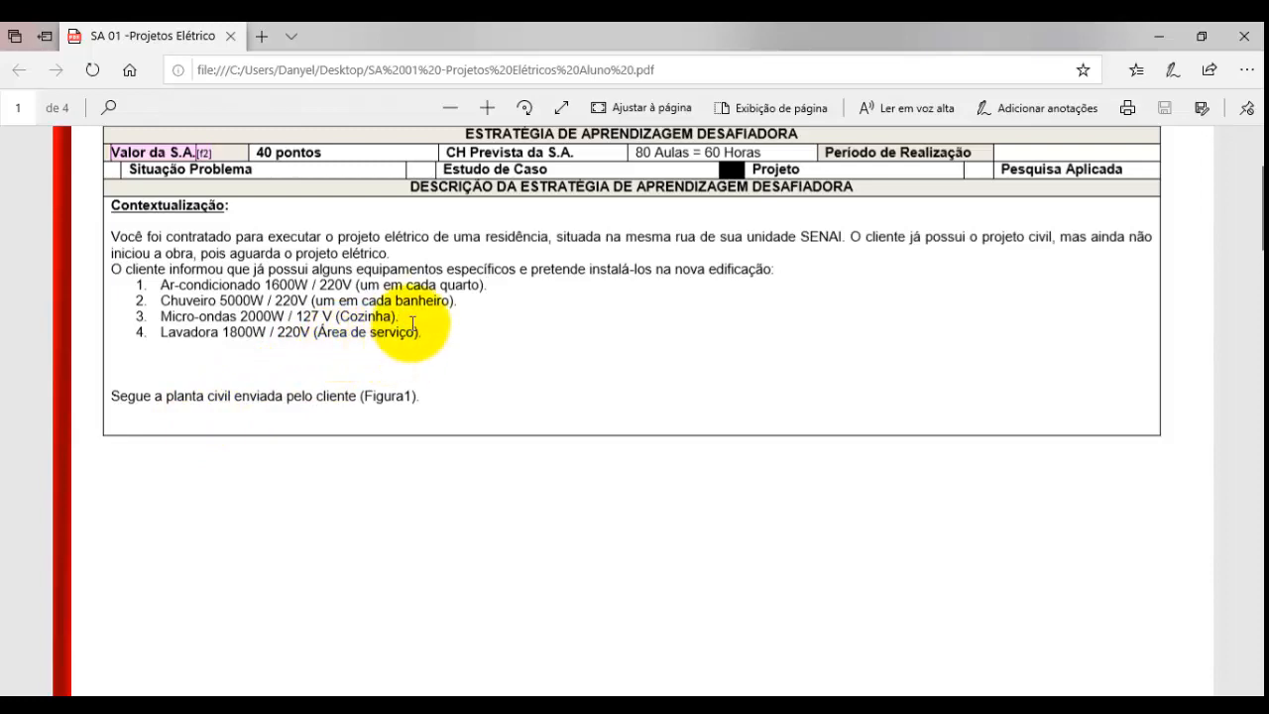
scroll(496, 323, down, 1)
scroll(466, 318, down, 5)
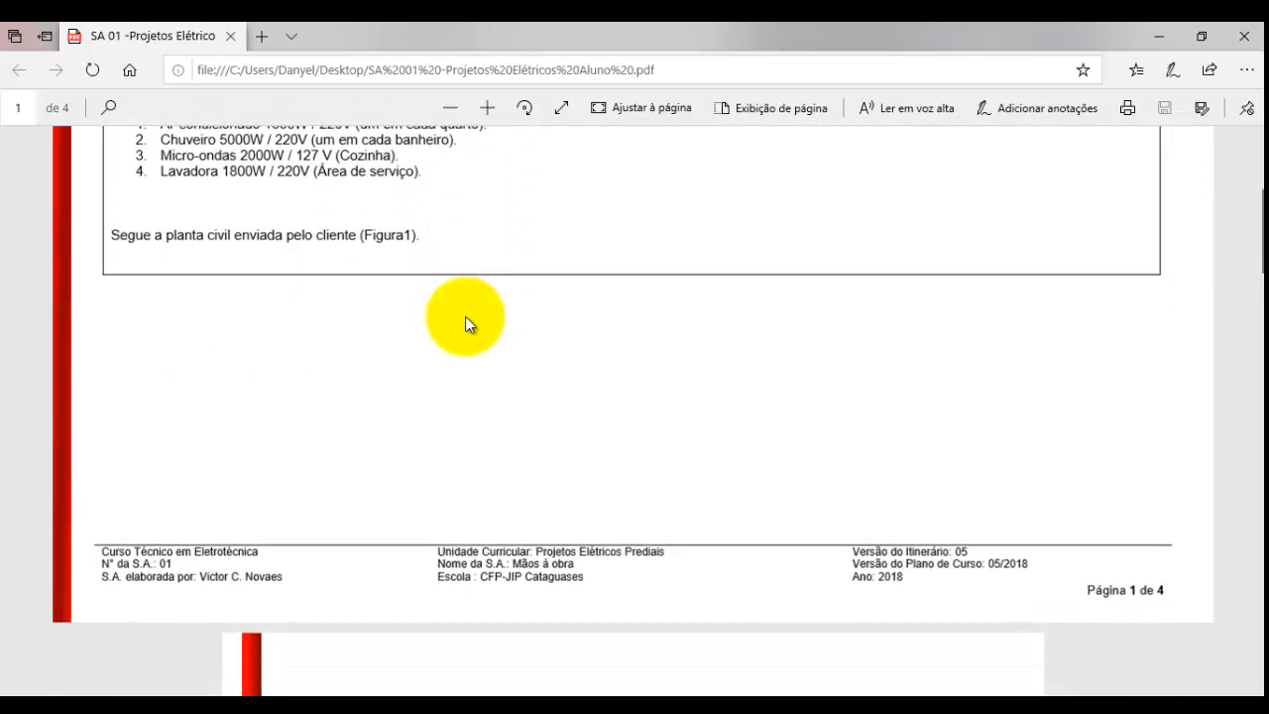
scroll(466, 314, down, 2)
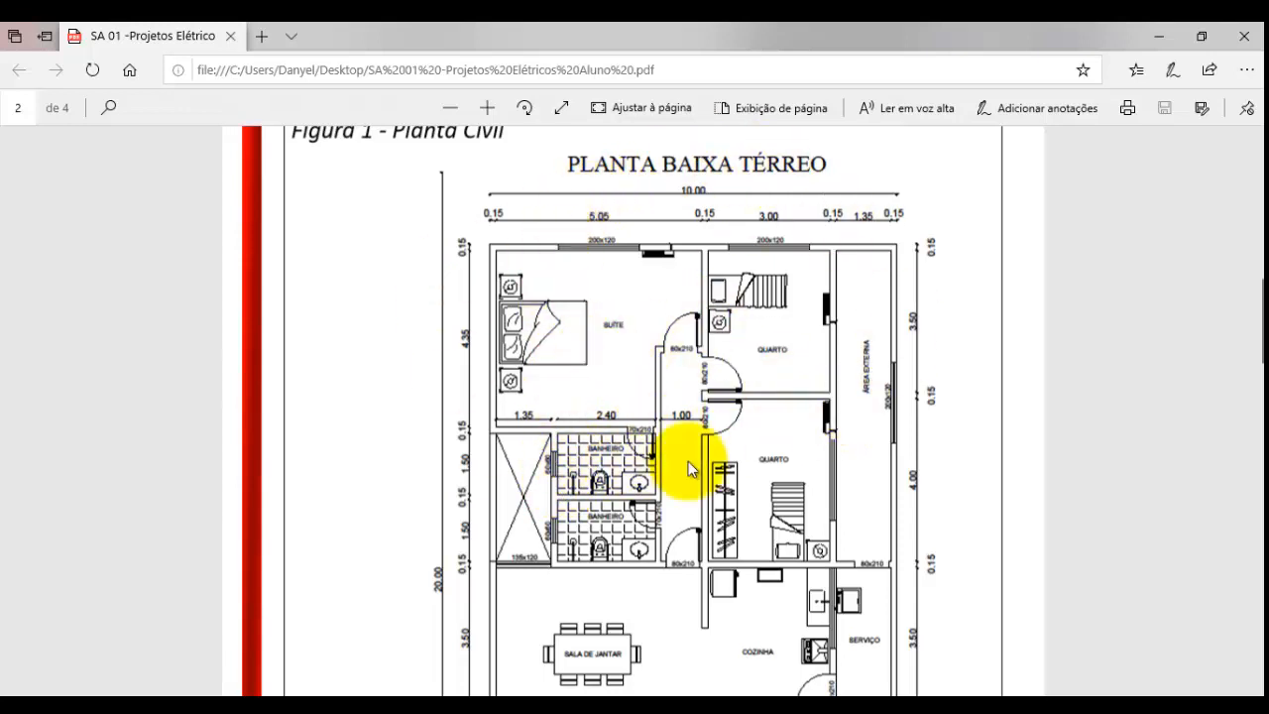
Read the project challenges and expected deliverables on pages 3 and 4, marking the Diagrama Unifilar item in the deliverables list
scroll(766, 365, down, 10)
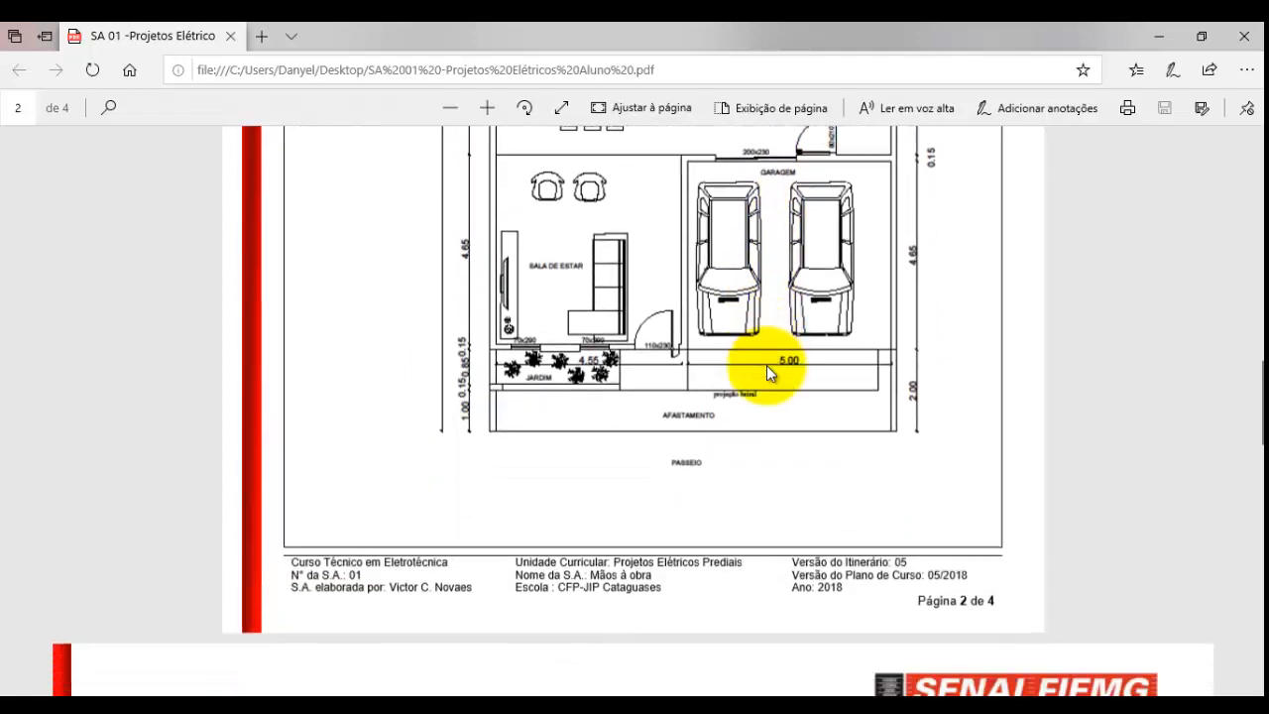
scroll(766, 365, down, 5)
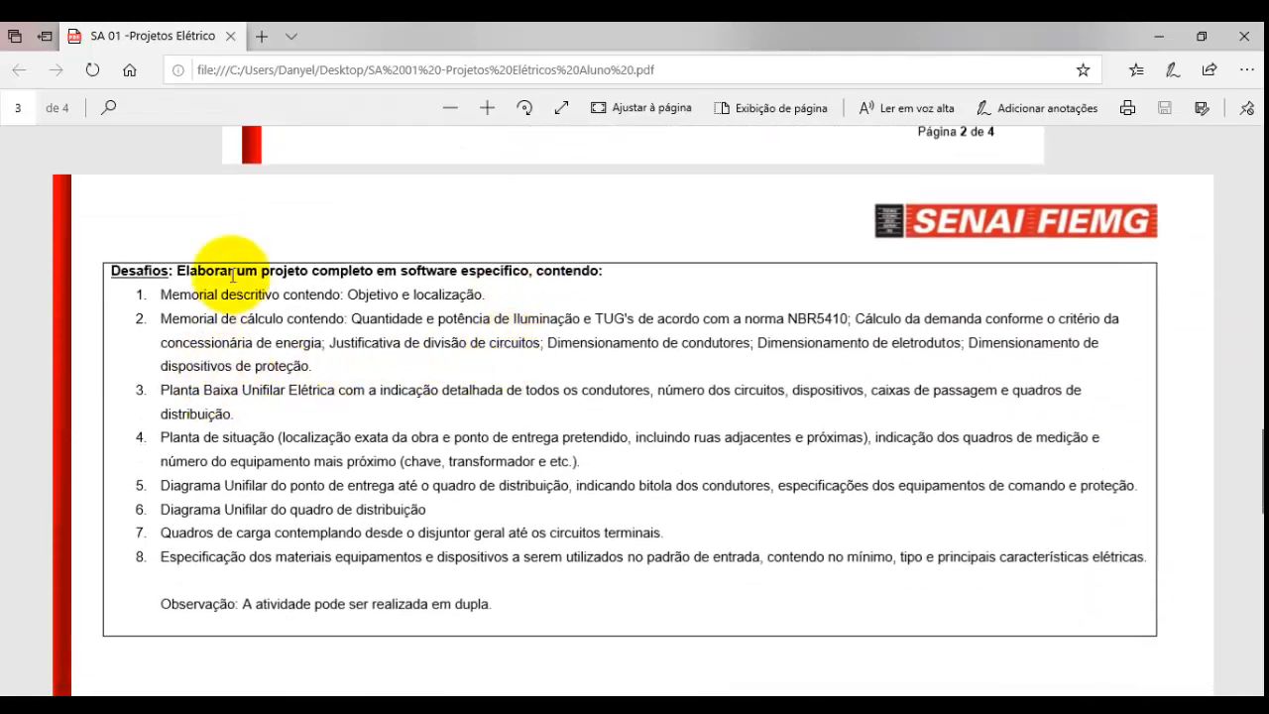
scroll(530, 476, down, 5)
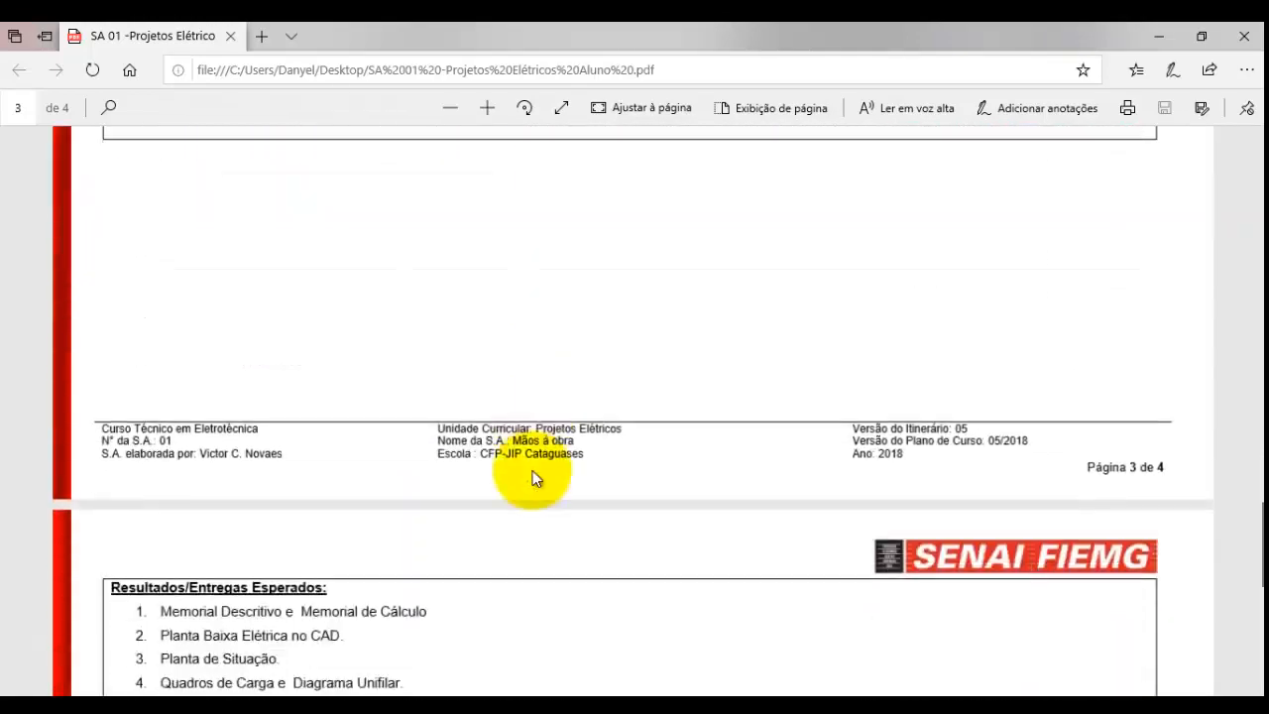
scroll(533, 478, down, 2)
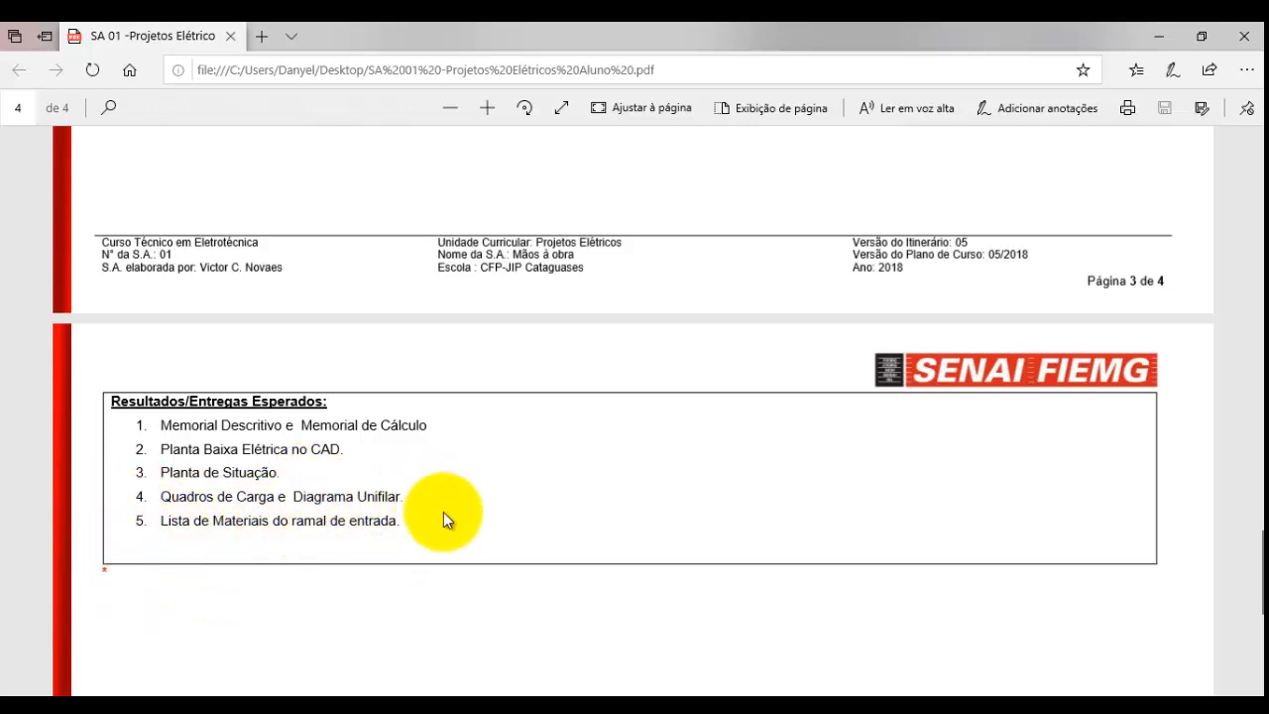
drag(156, 425, 476, 482)
click(354, 498)
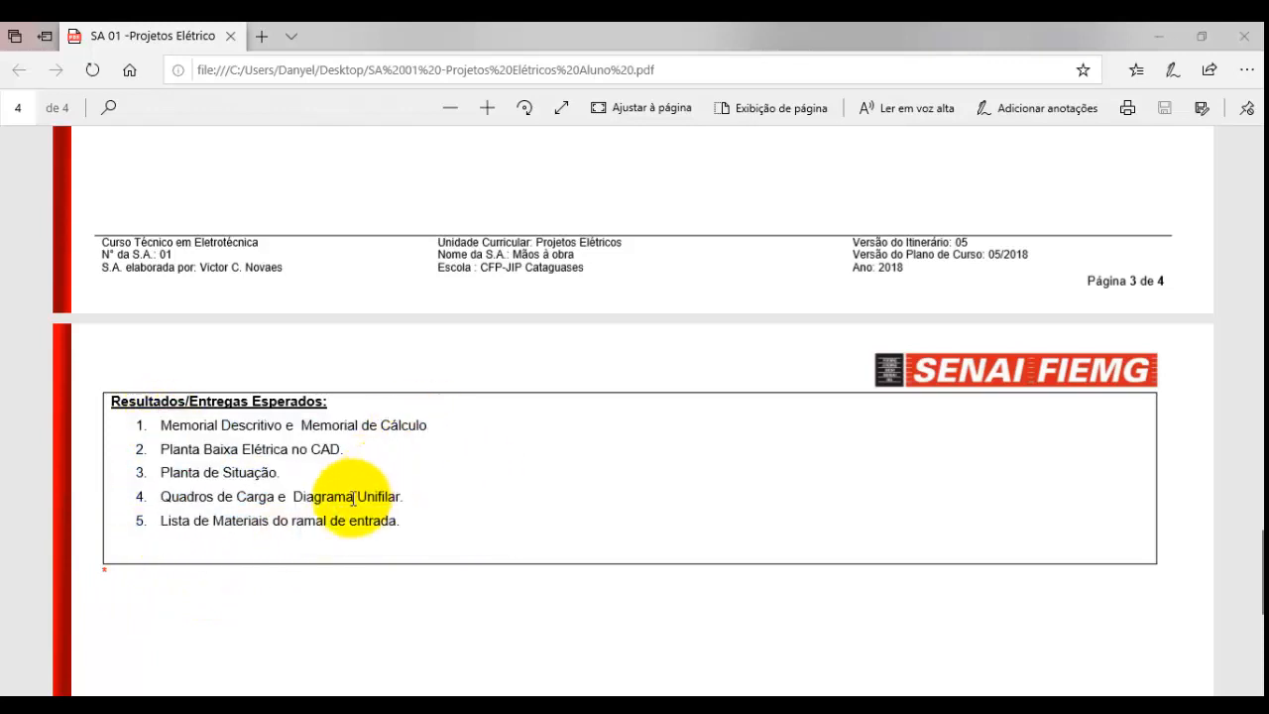
drag(290, 496, 403, 495)
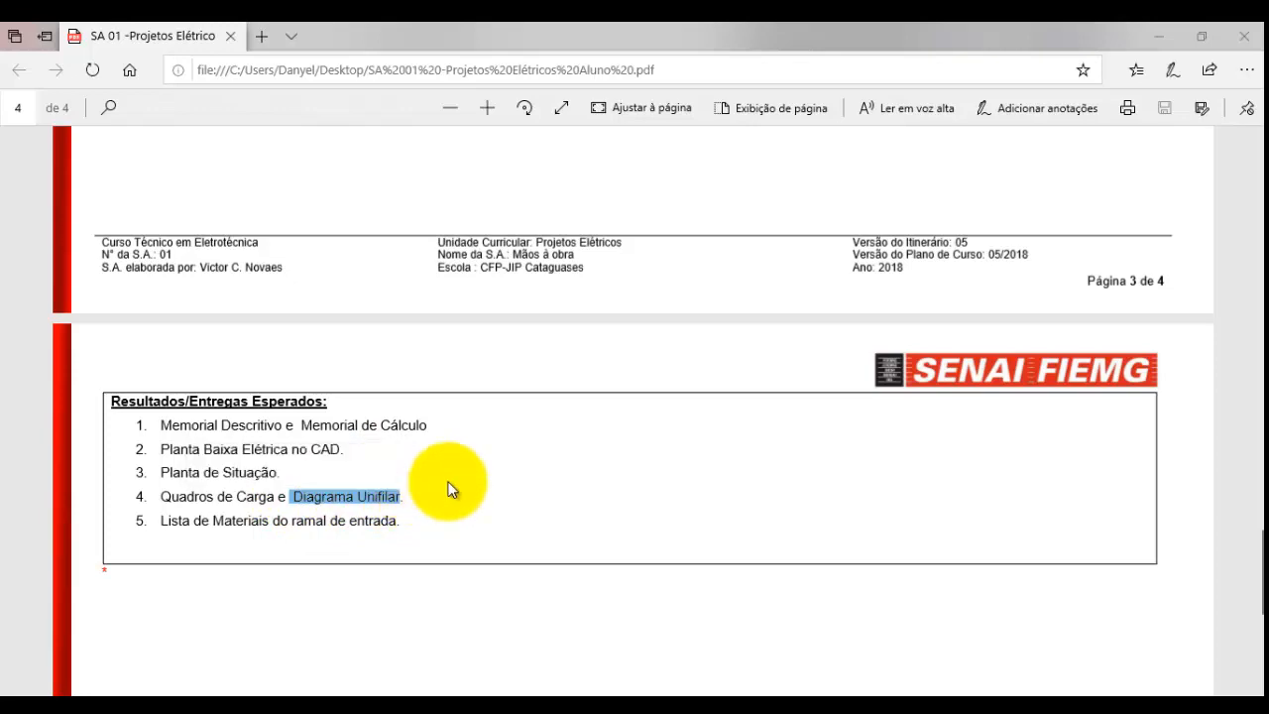
click(448, 488)
scroll(458, 477, down, 1)
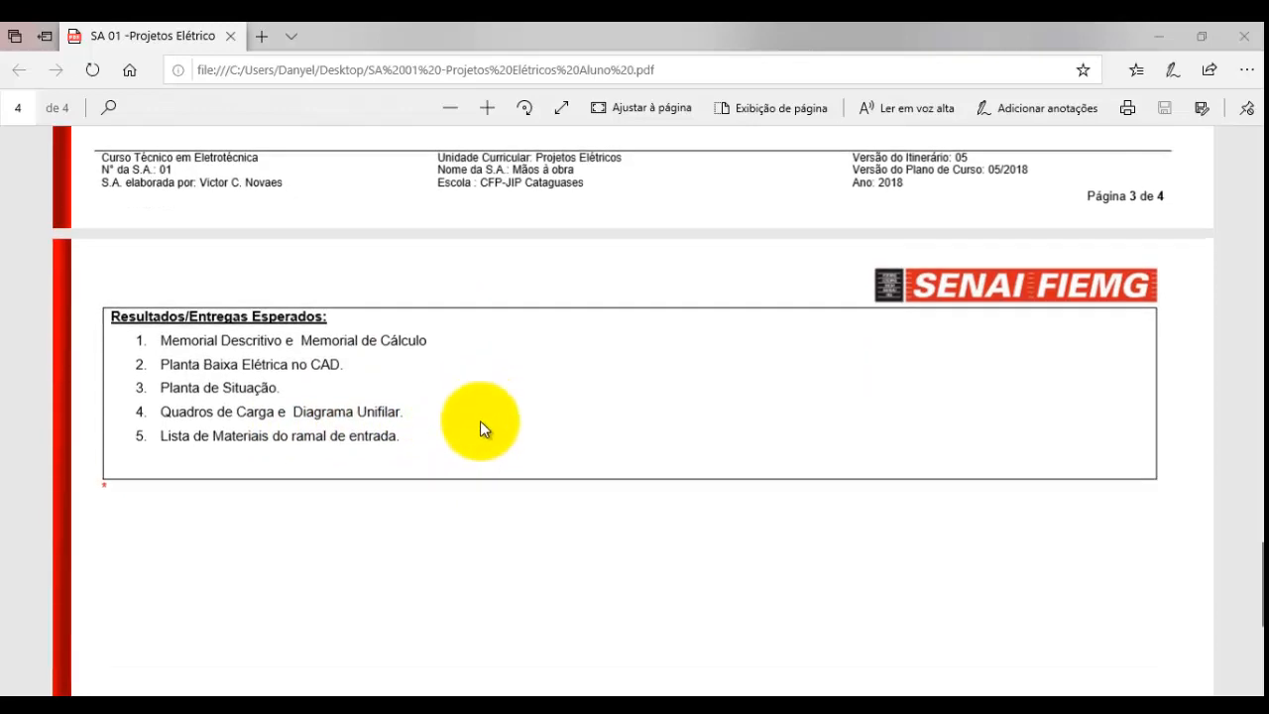
Return to the ground-floor plan on page 2, rotate it to landscape and enlarge it to examine its rooms and dimensions
scroll(480, 420, up, 20)
scroll(477, 421, up, 3)
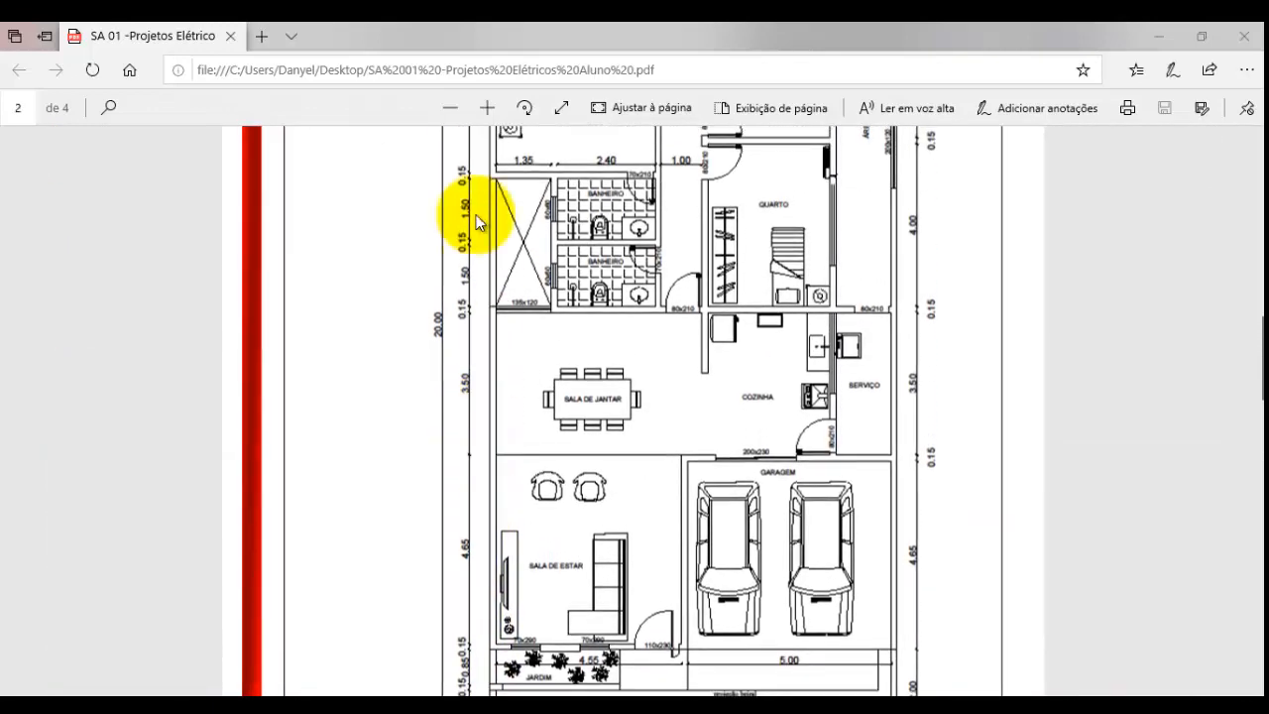
click(525, 113)
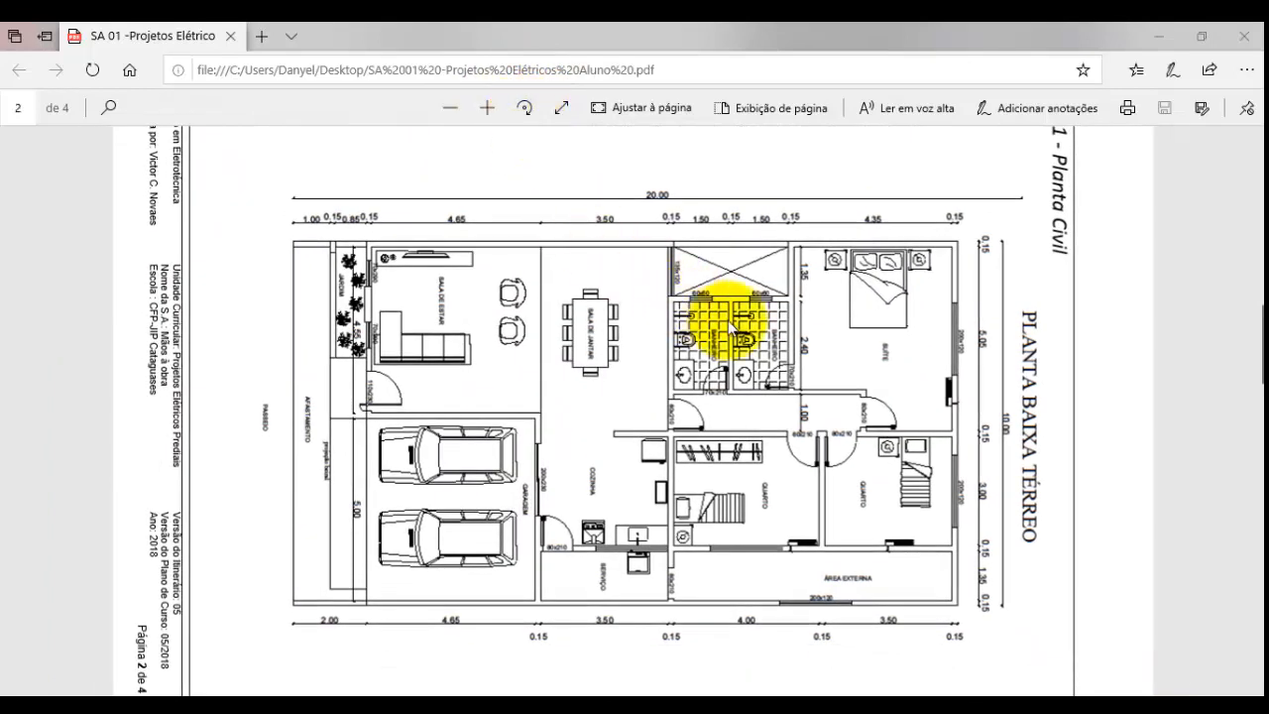
click(488, 107)
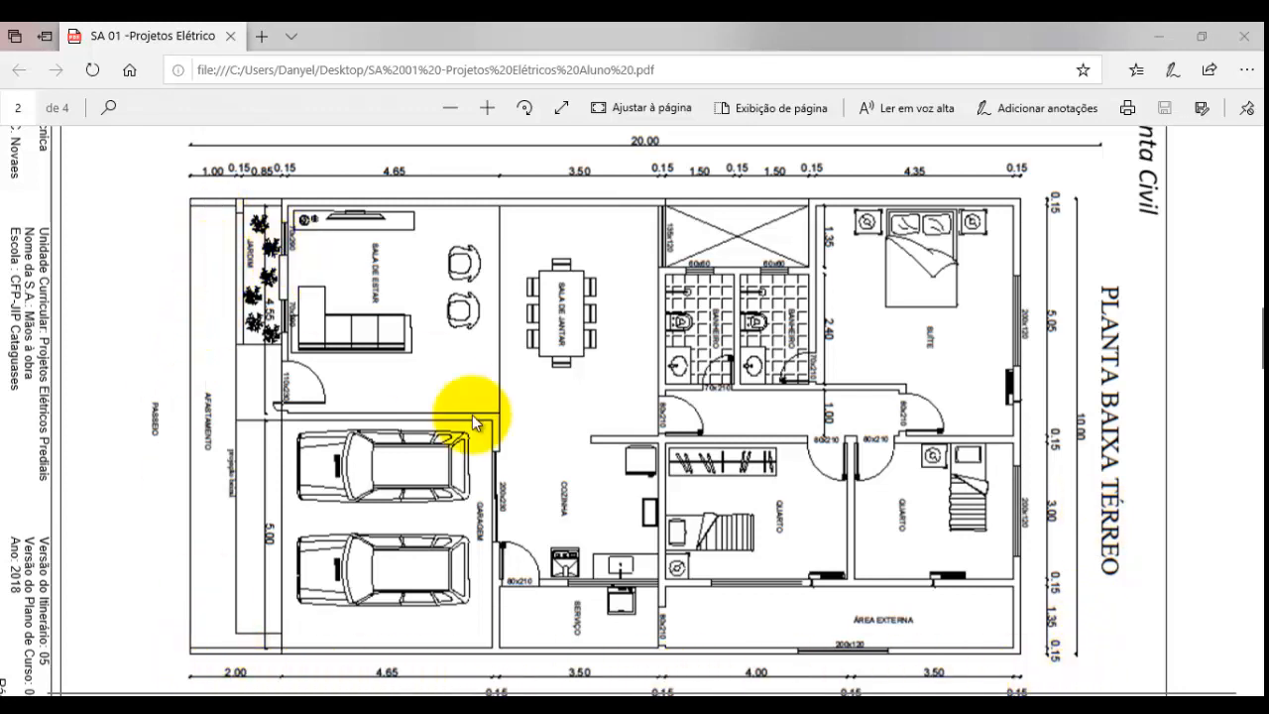
Switch to AutoCAD and start a new drawing
click(682, 706)
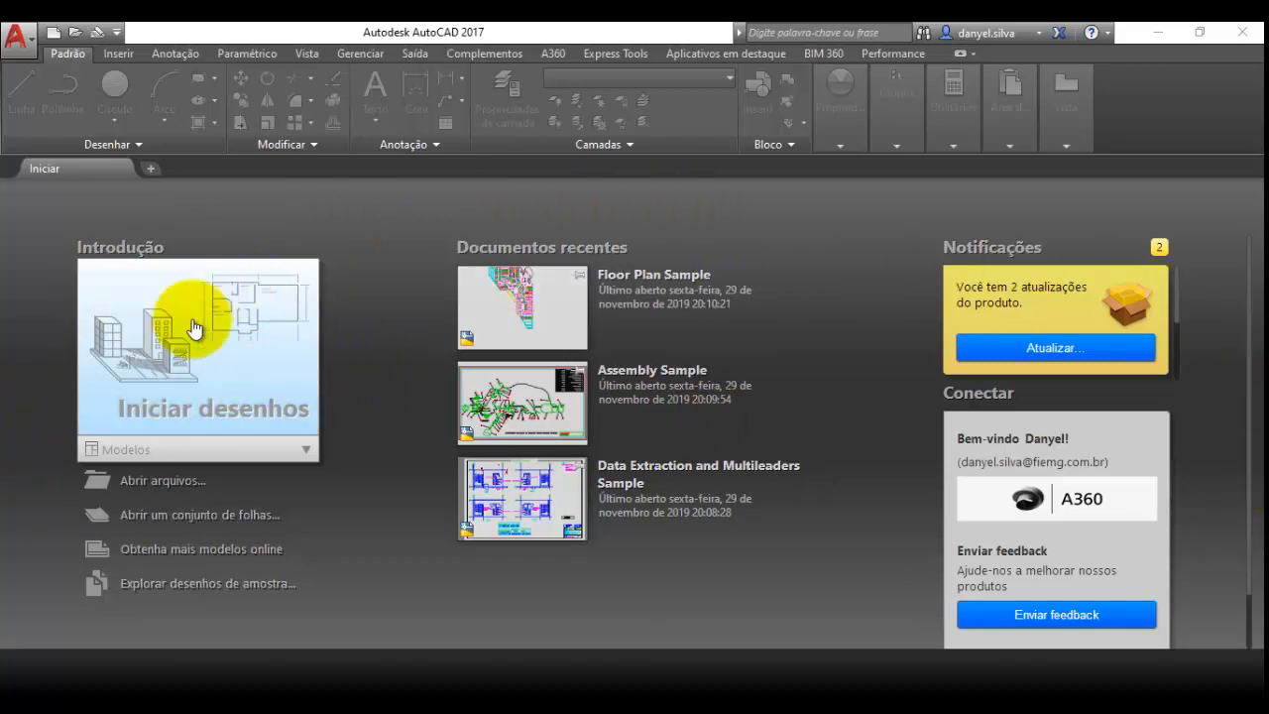
click(200, 352)
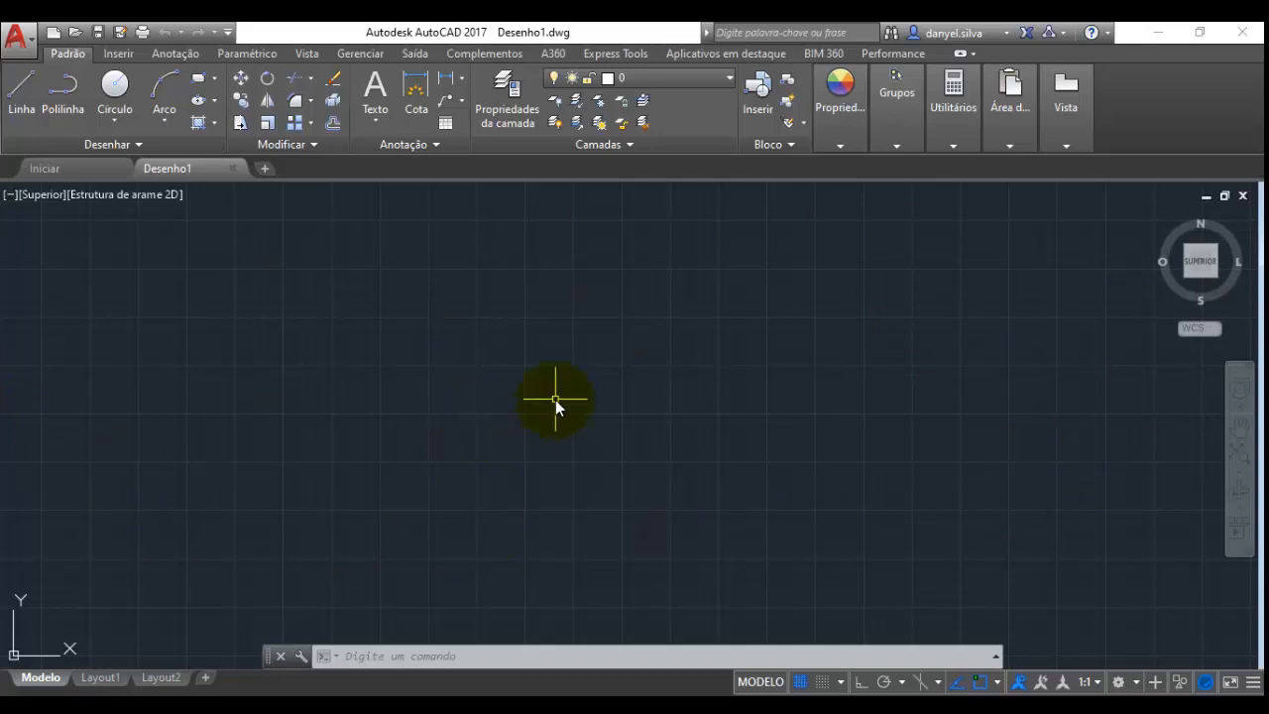
Examine the empty model space around the coordinate origin at several zoom levels and positions
scroll(539, 390, down, 10)
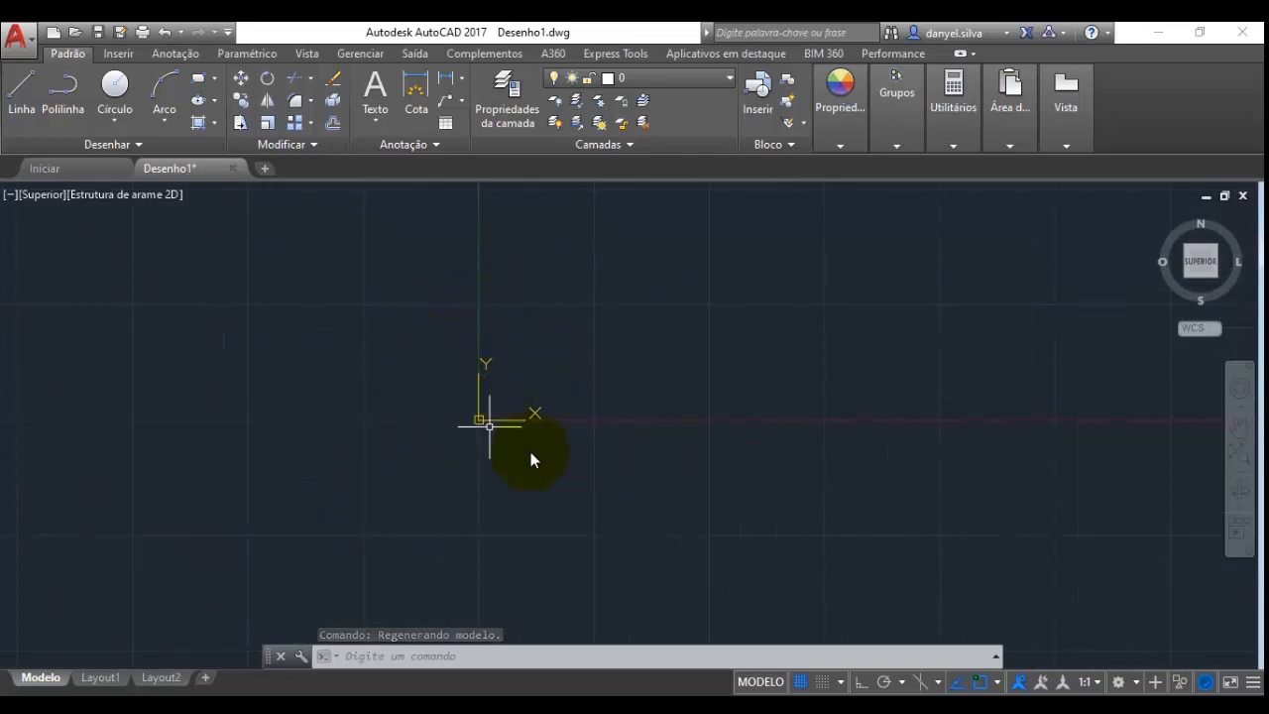
scroll(468, 424, up, 5)
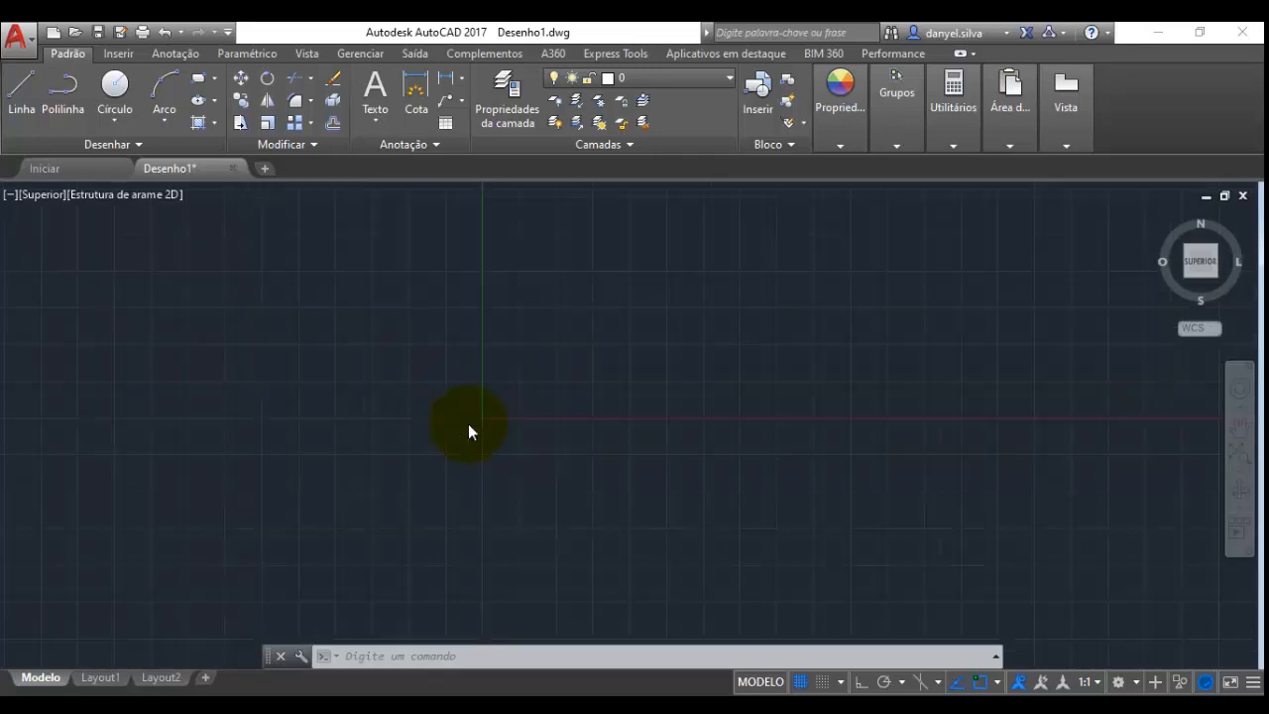
scroll(501, 405, up, 7)
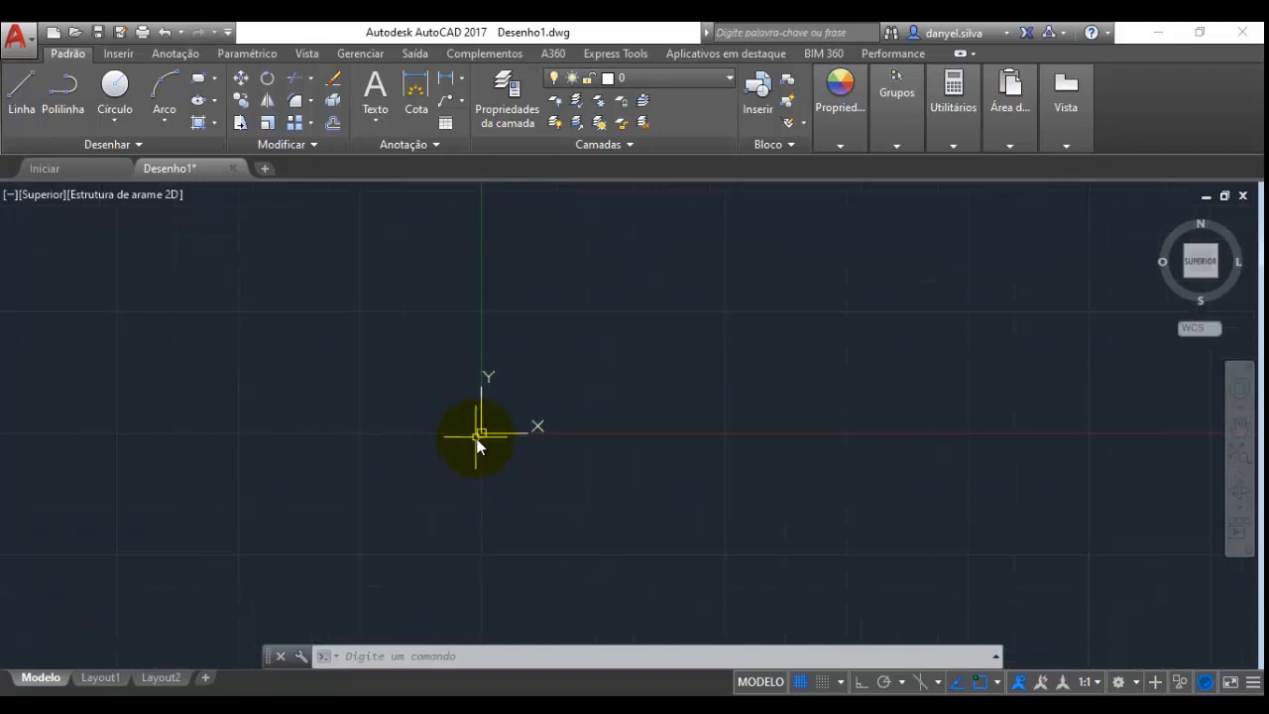
scroll(493, 411, up, 5)
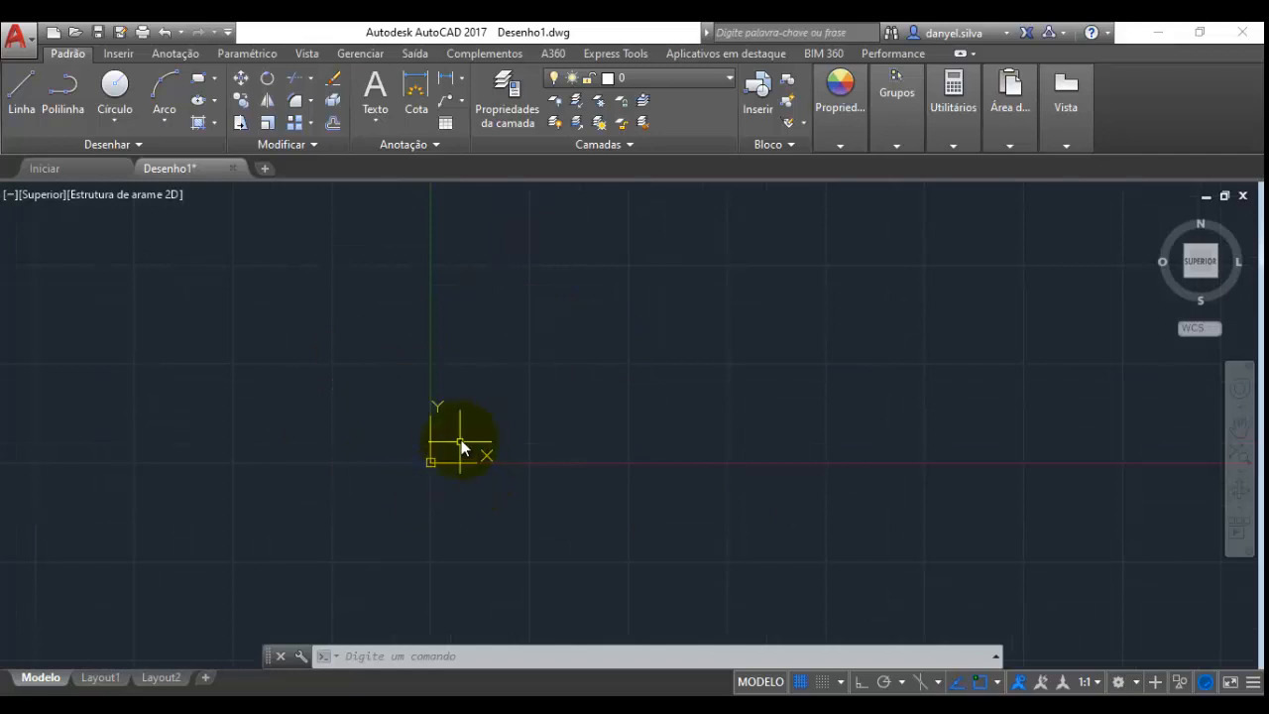
scroll(433, 465, up, 2)
scroll(436, 458, up, 2)
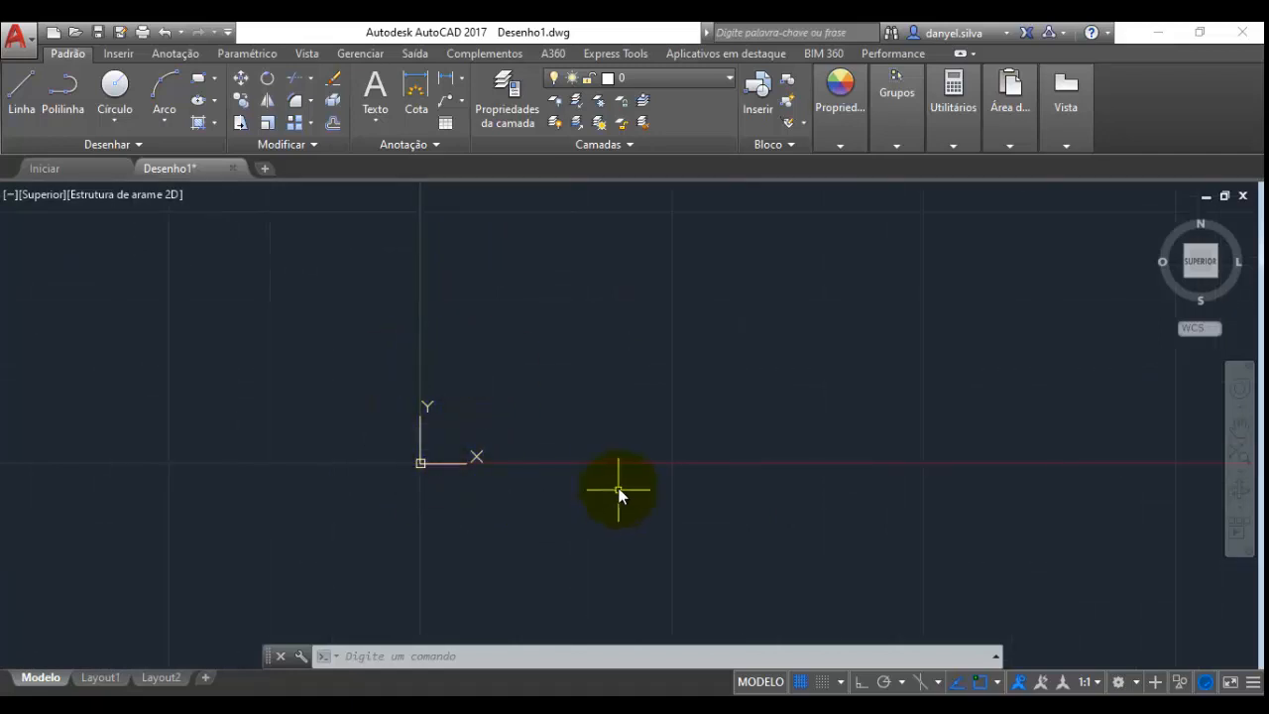
scroll(615, 289, down, 5)
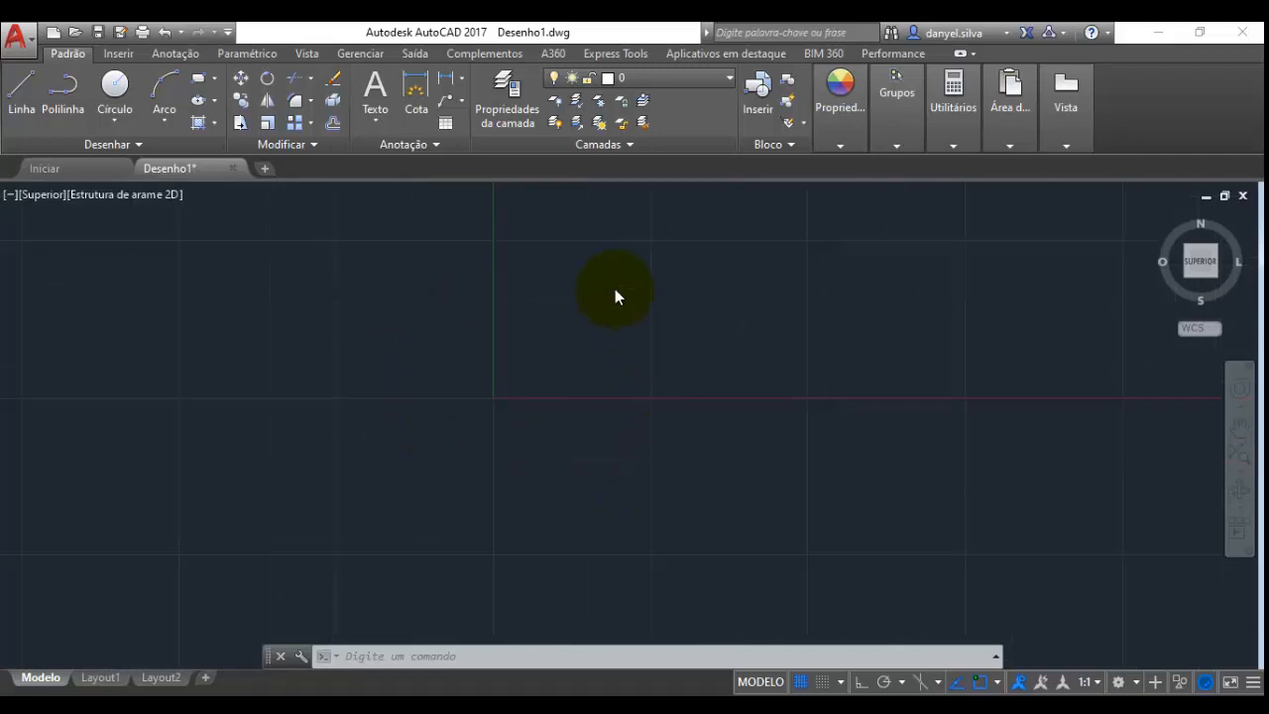
scroll(615, 289, down, 4)
middle_drag(674, 288, 564, 457)
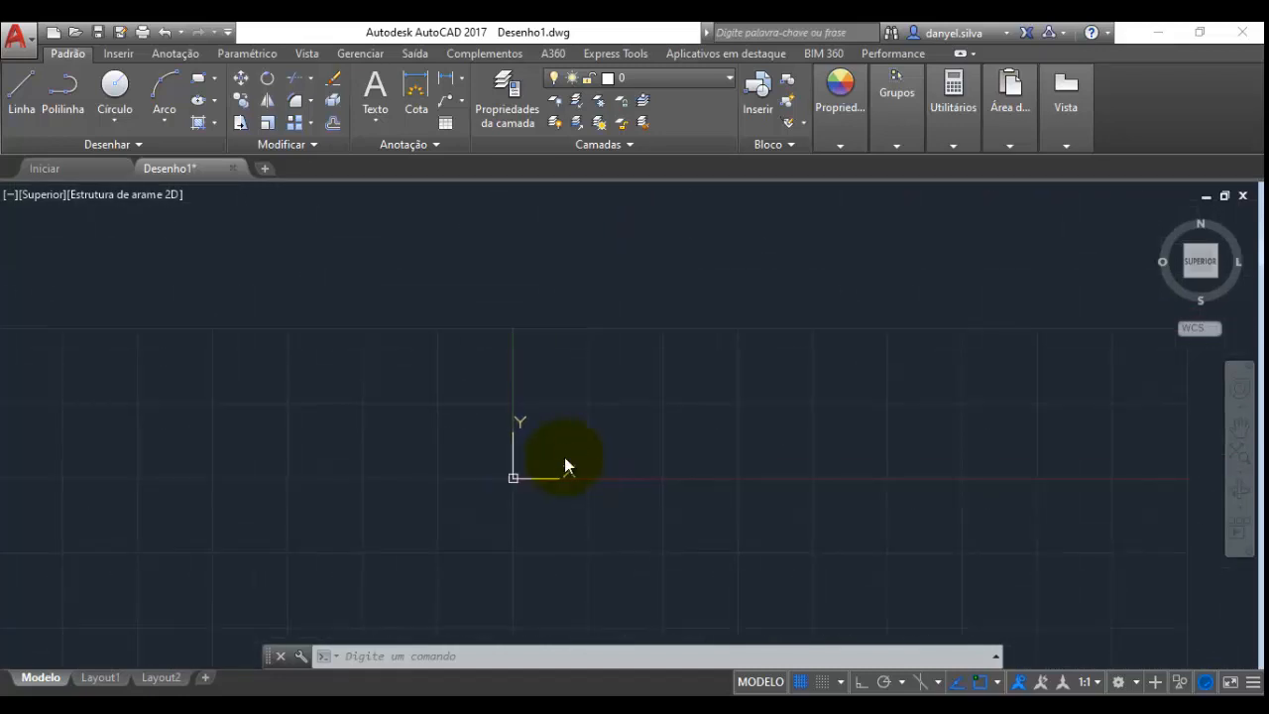
scroll(498, 484, up, 4)
scroll(498, 486, up, 5)
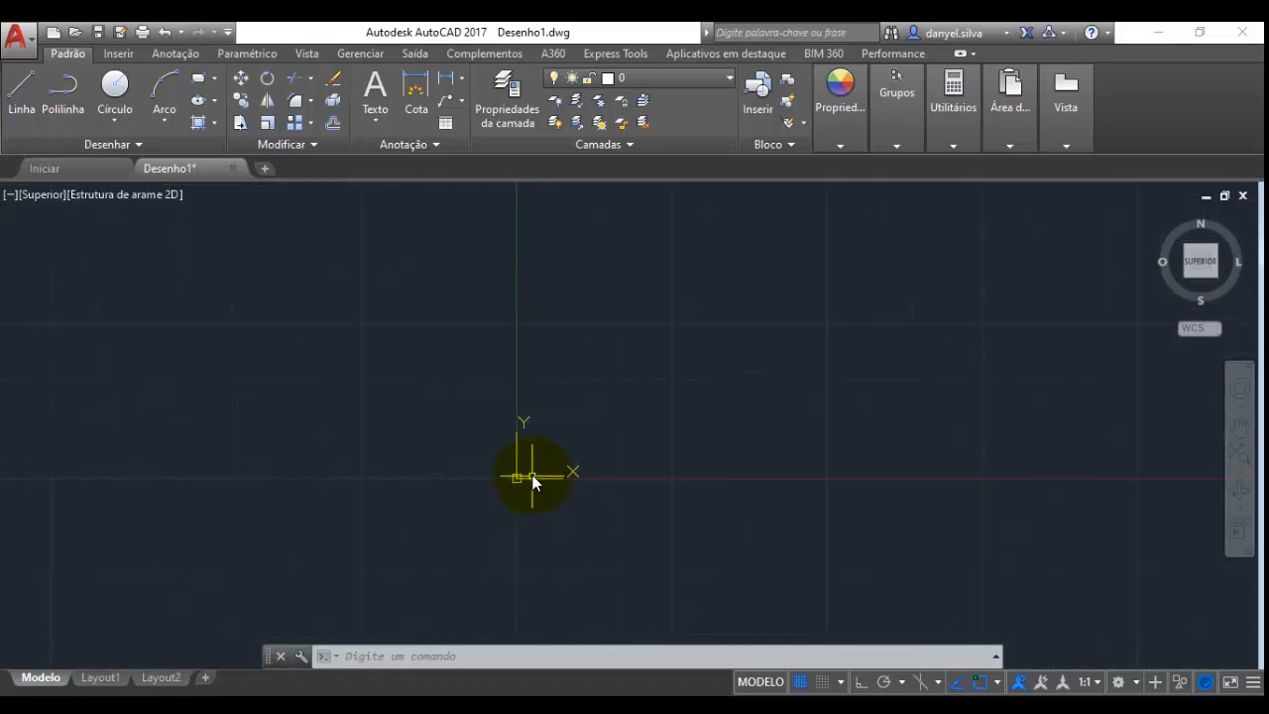
scroll(512, 488, up, 4)
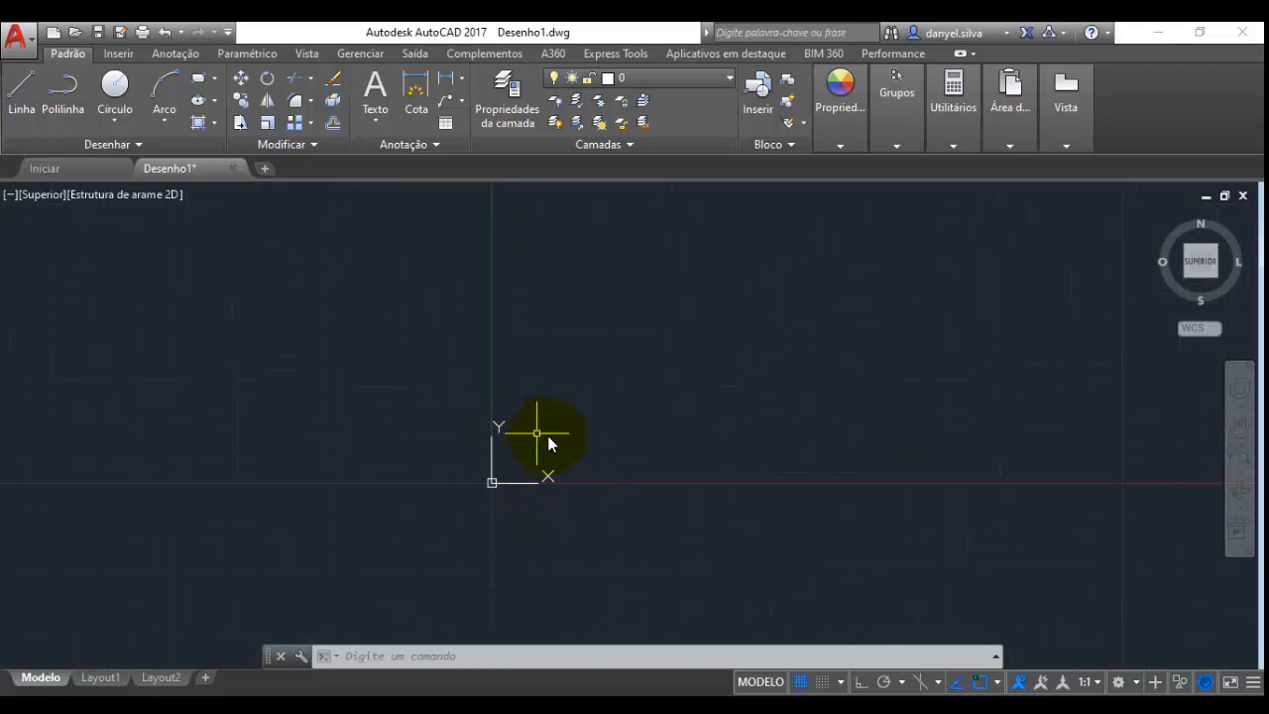
middle_drag(565, 426, 445, 467)
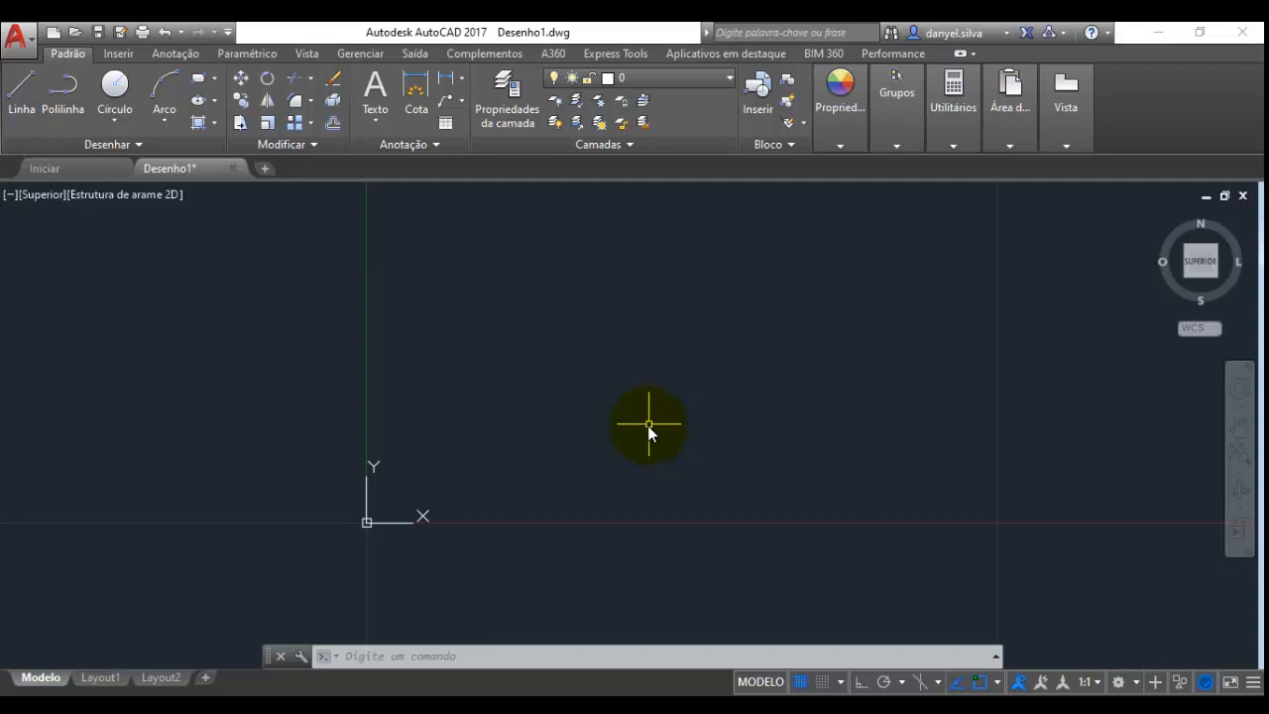
middle_drag(648, 425, 619, 468)
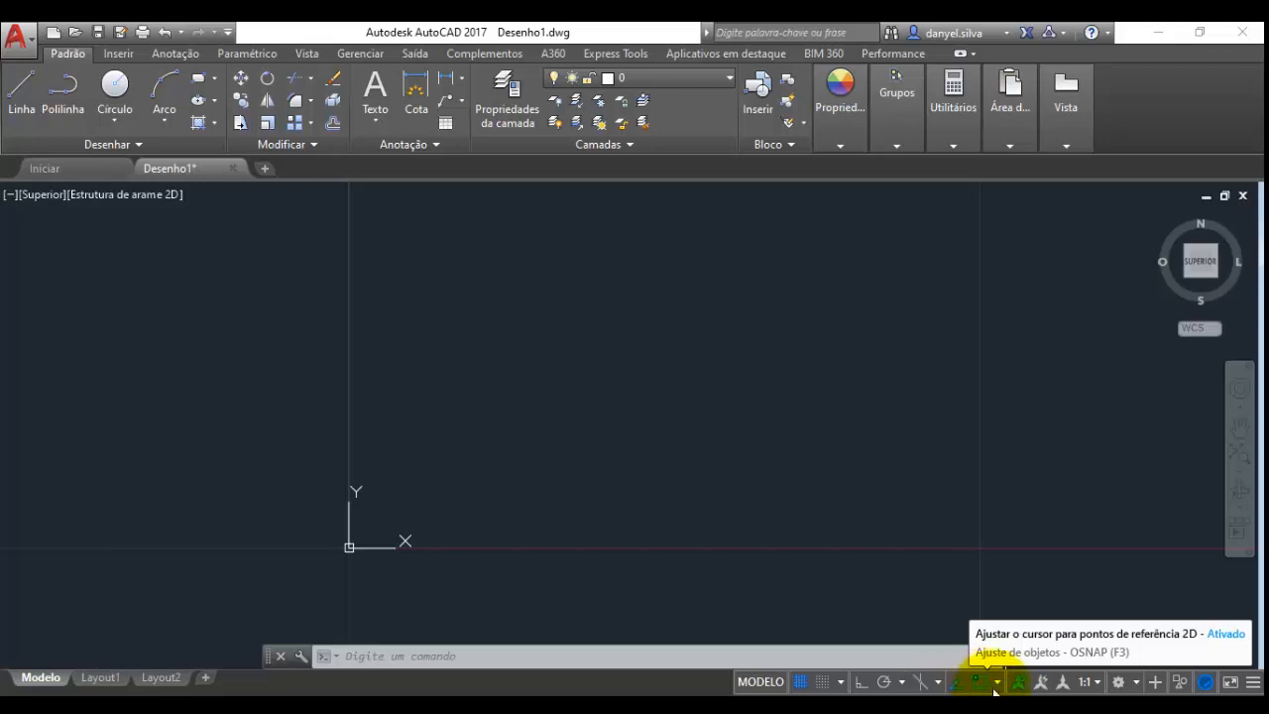
Review which object snap modes are enabled
click(999, 683)
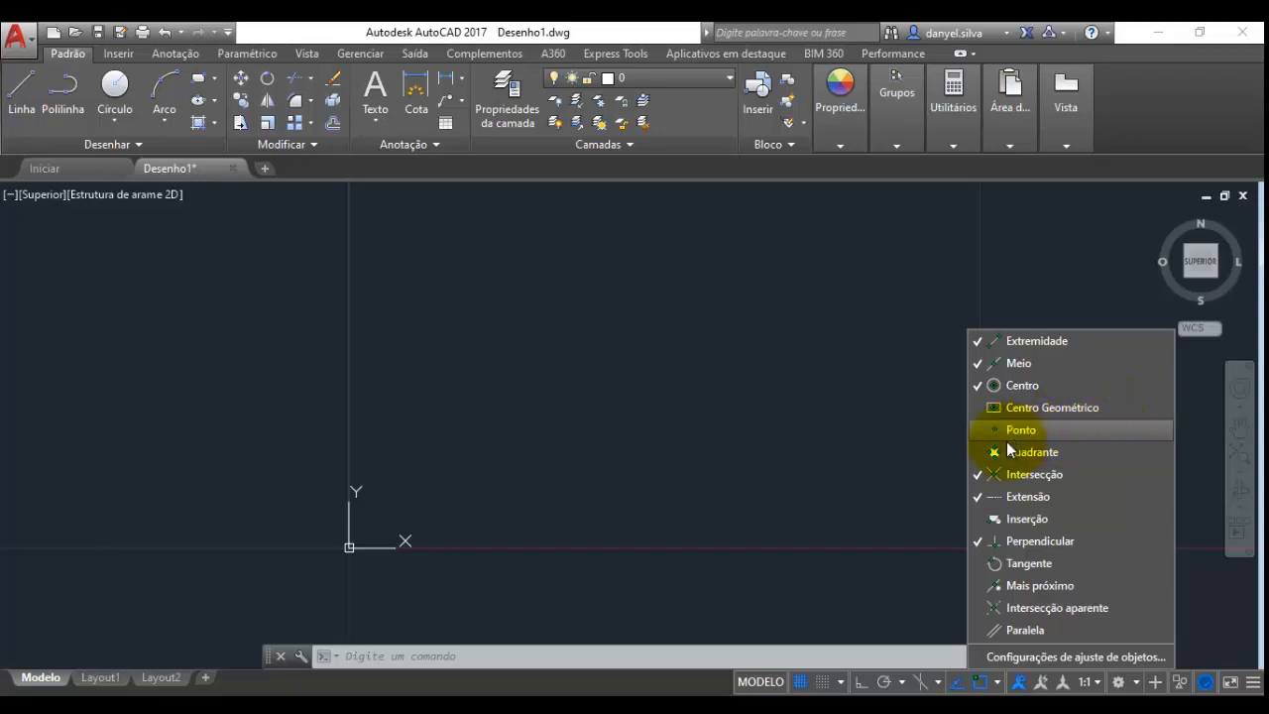
click(845, 482)
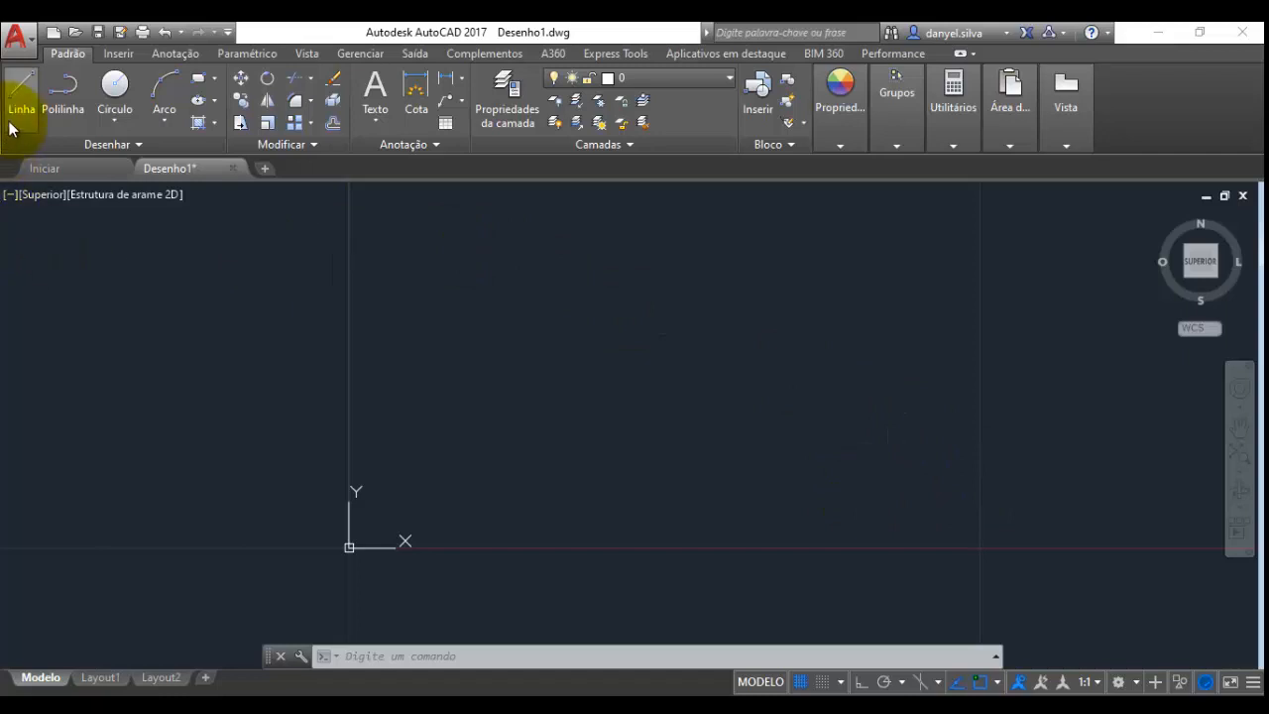
Start a line above and to the right of the origin and, with Ortho on, draw a 20-unit horizontal segment
click(21, 91)
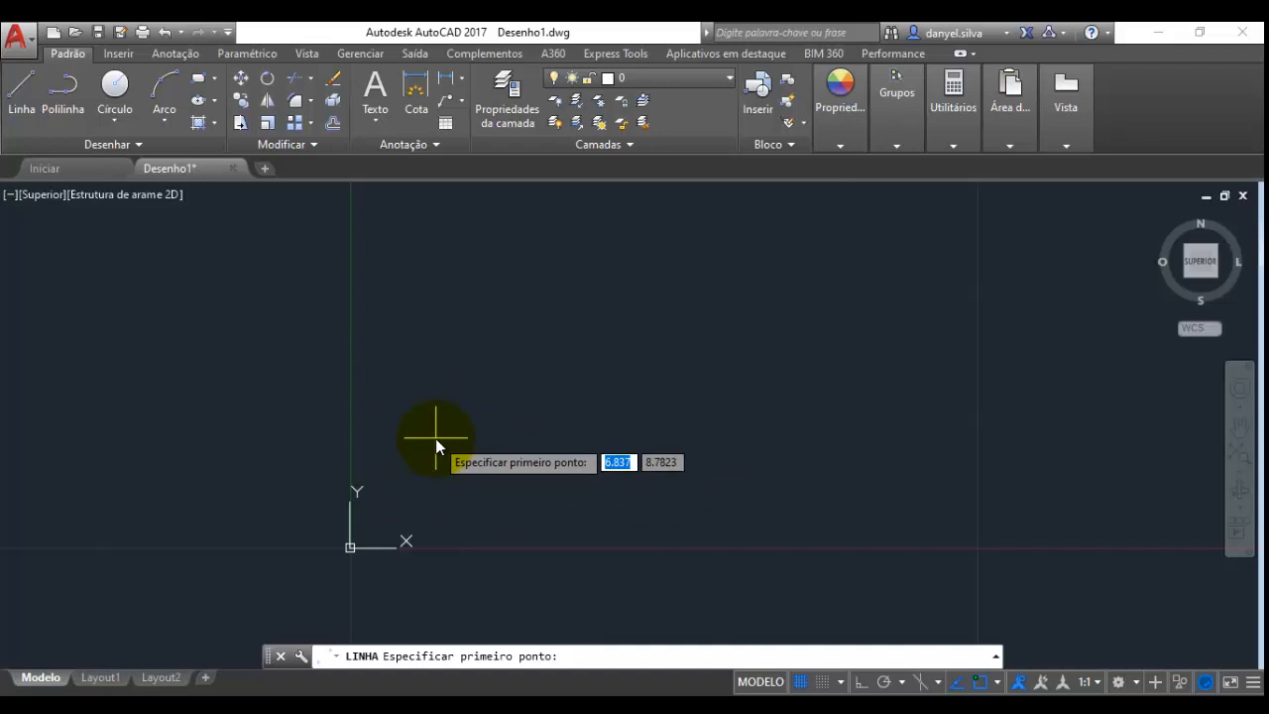
key(XF86MonBrightnessUp)
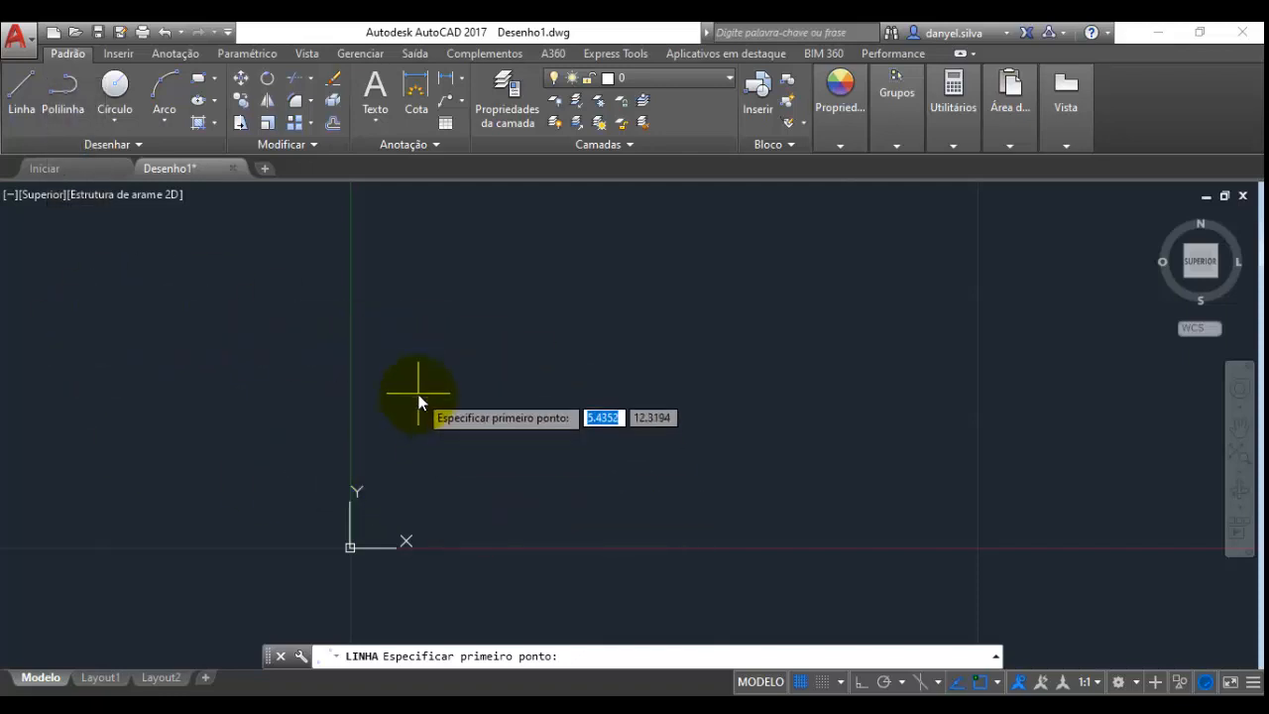
click(8, 114)
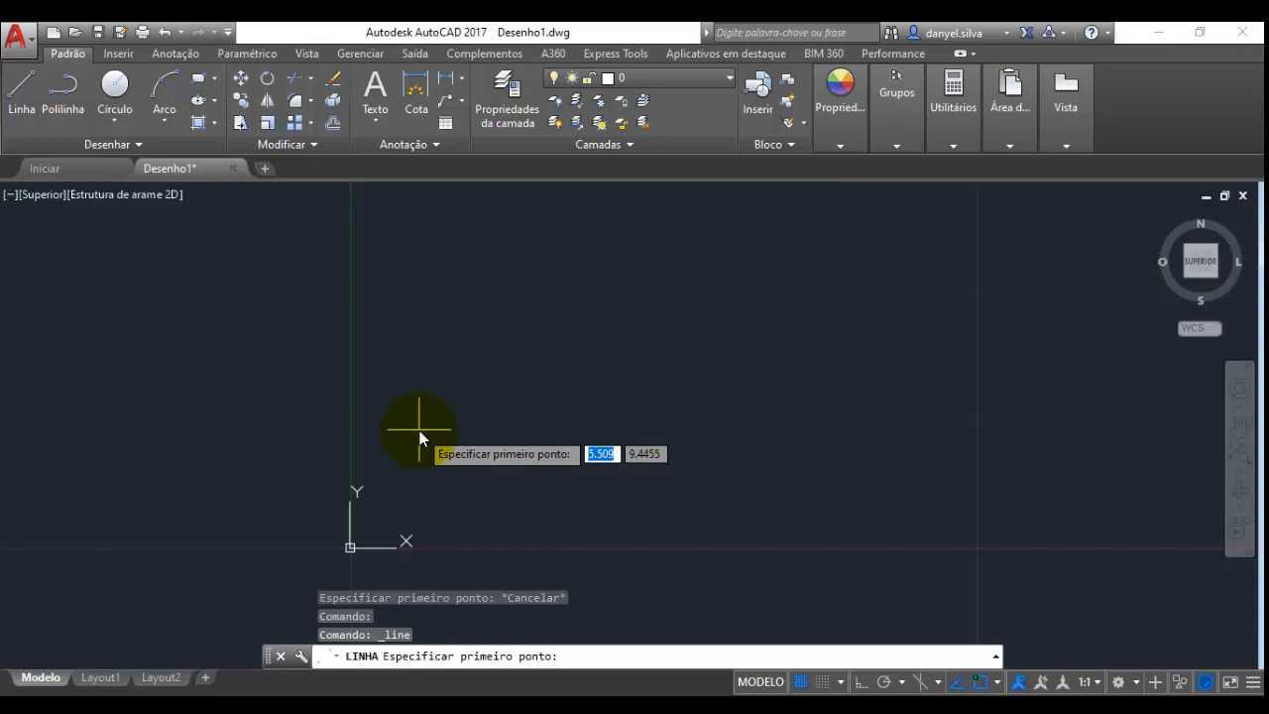
click(471, 425)
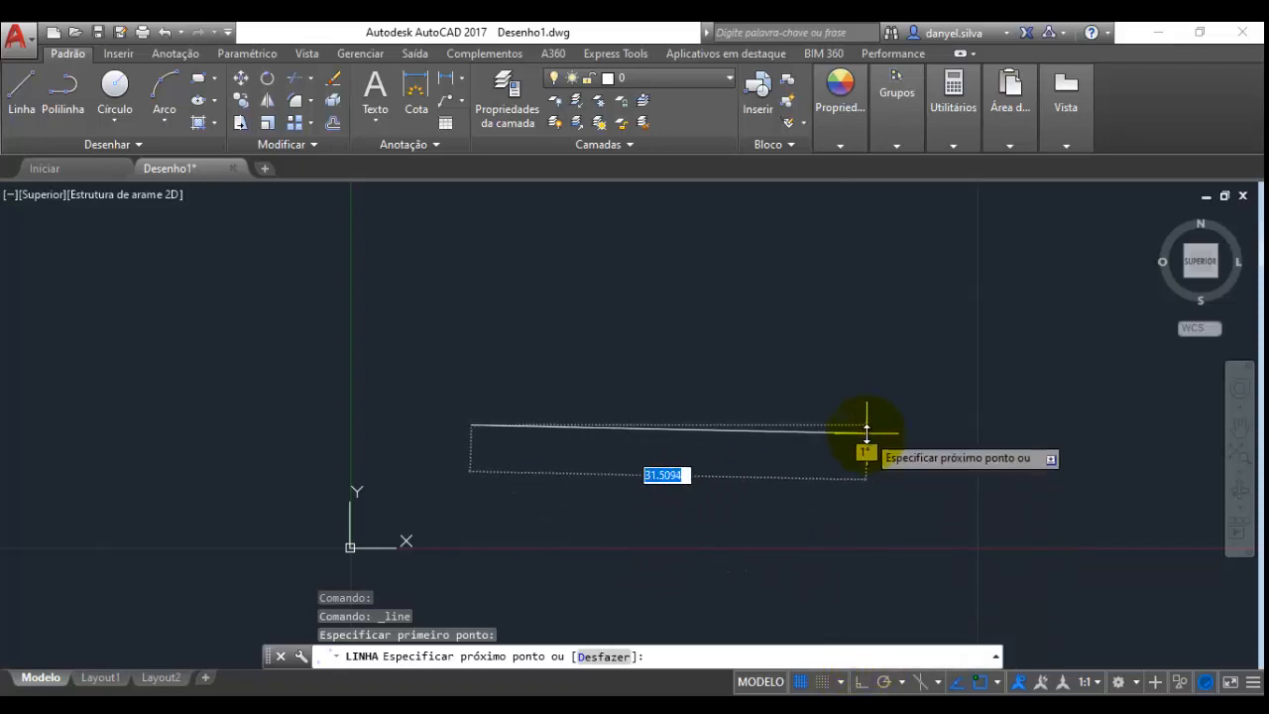
key(F8)
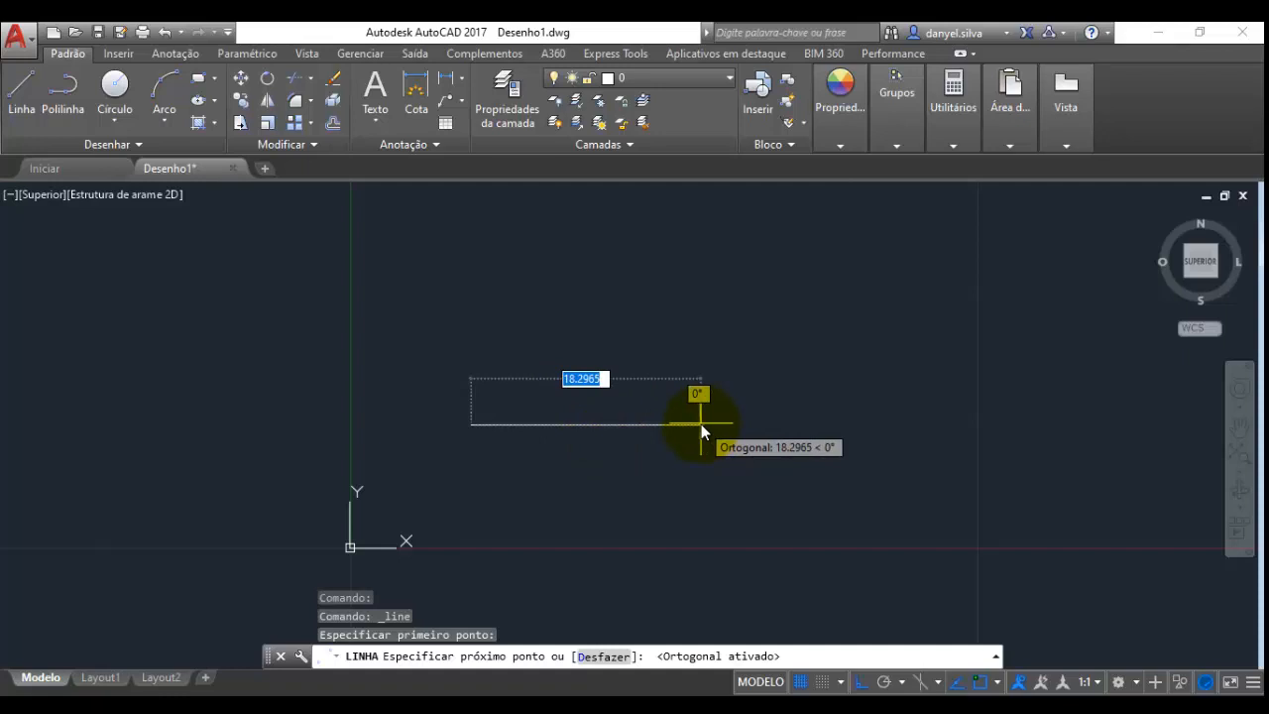
text(29)
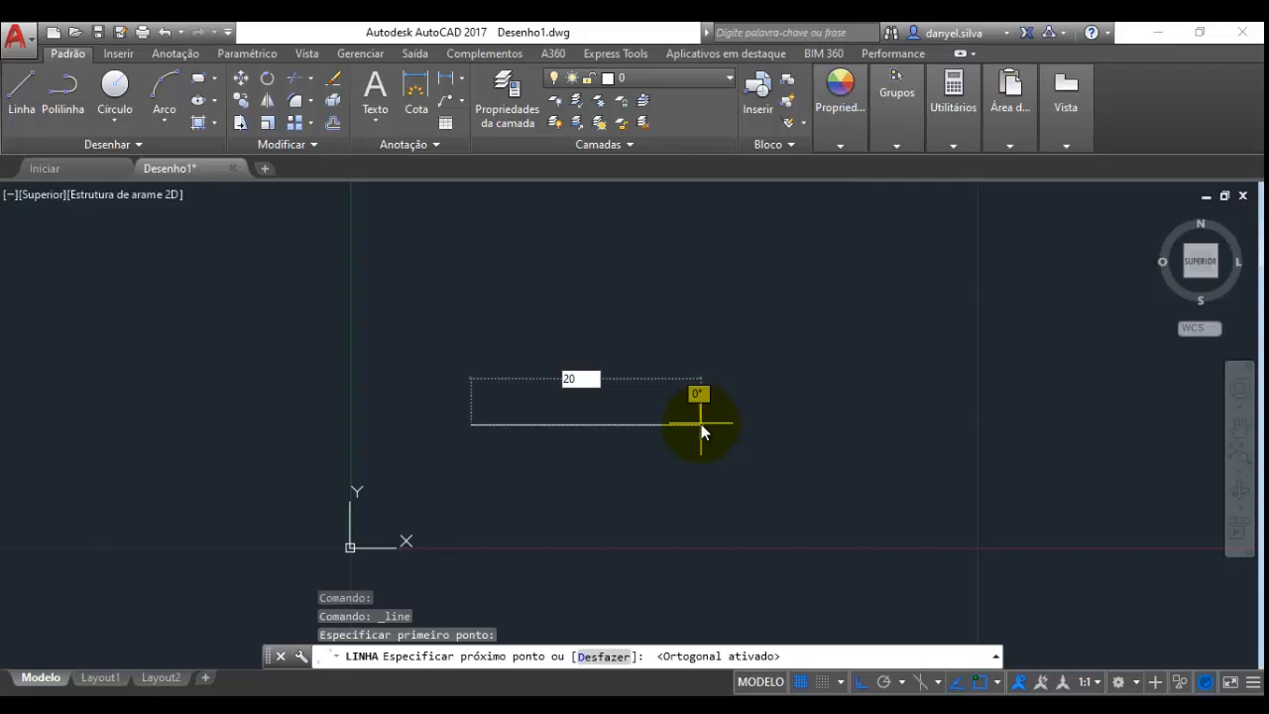
key(Return)
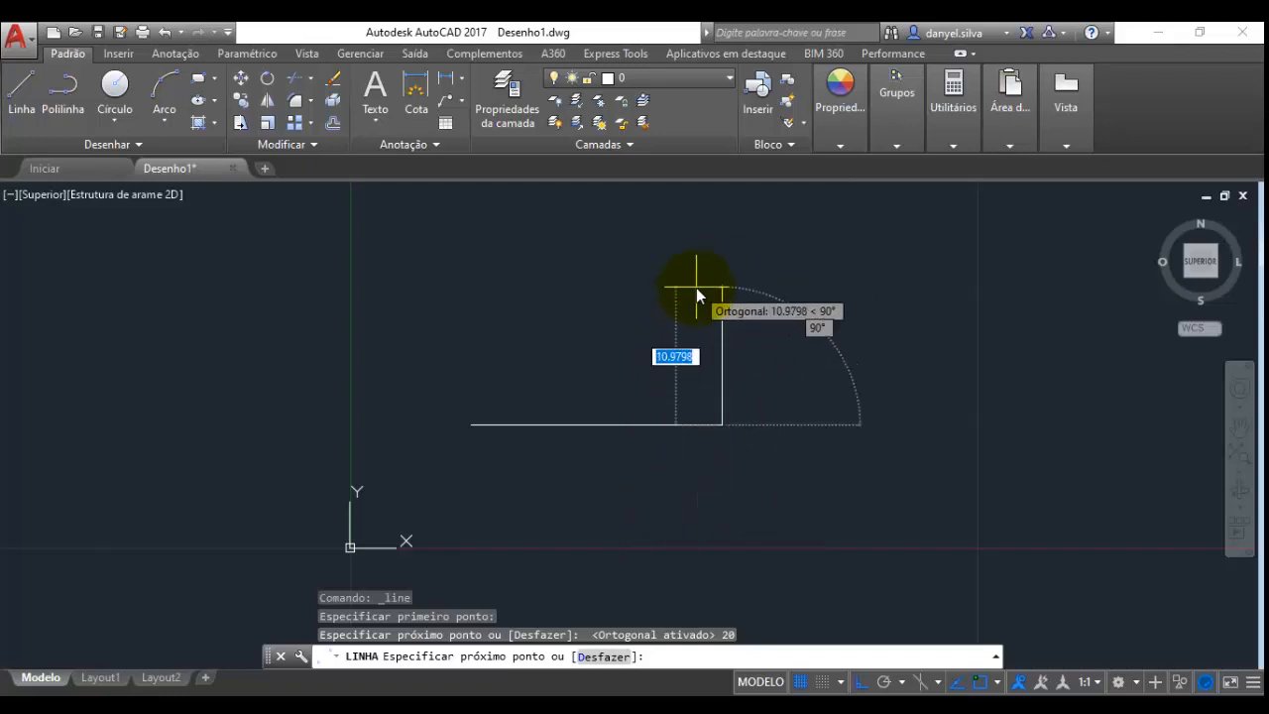
Continue the line 10 units up and 20 units back to the left, and close it into a rectangle with the Fechar option
text(10)
key(Return)
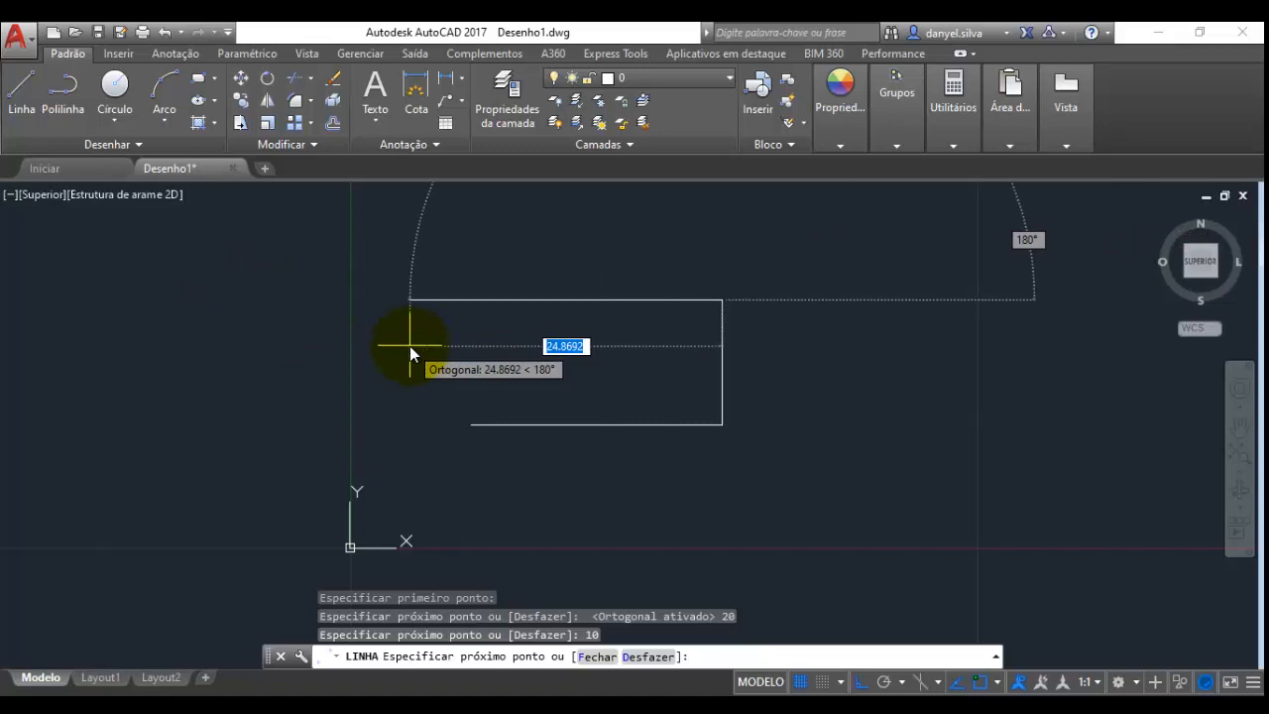
text(20)
key(Return)
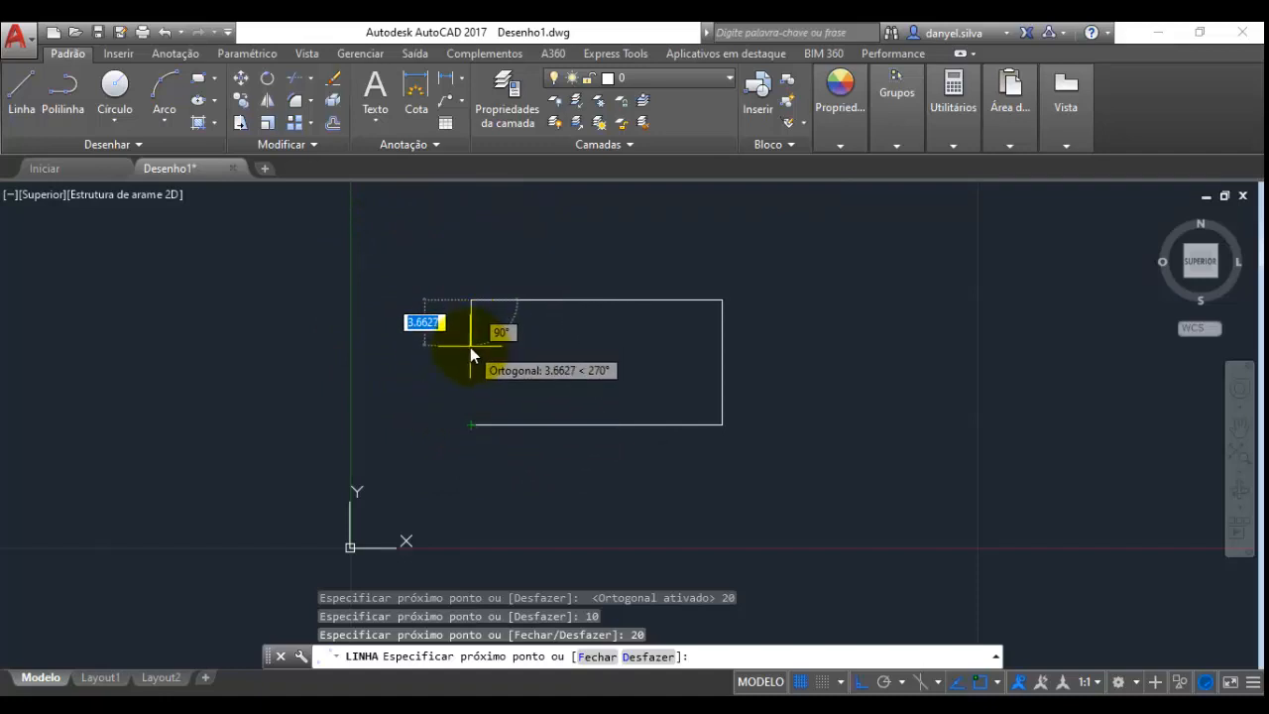
text(f)
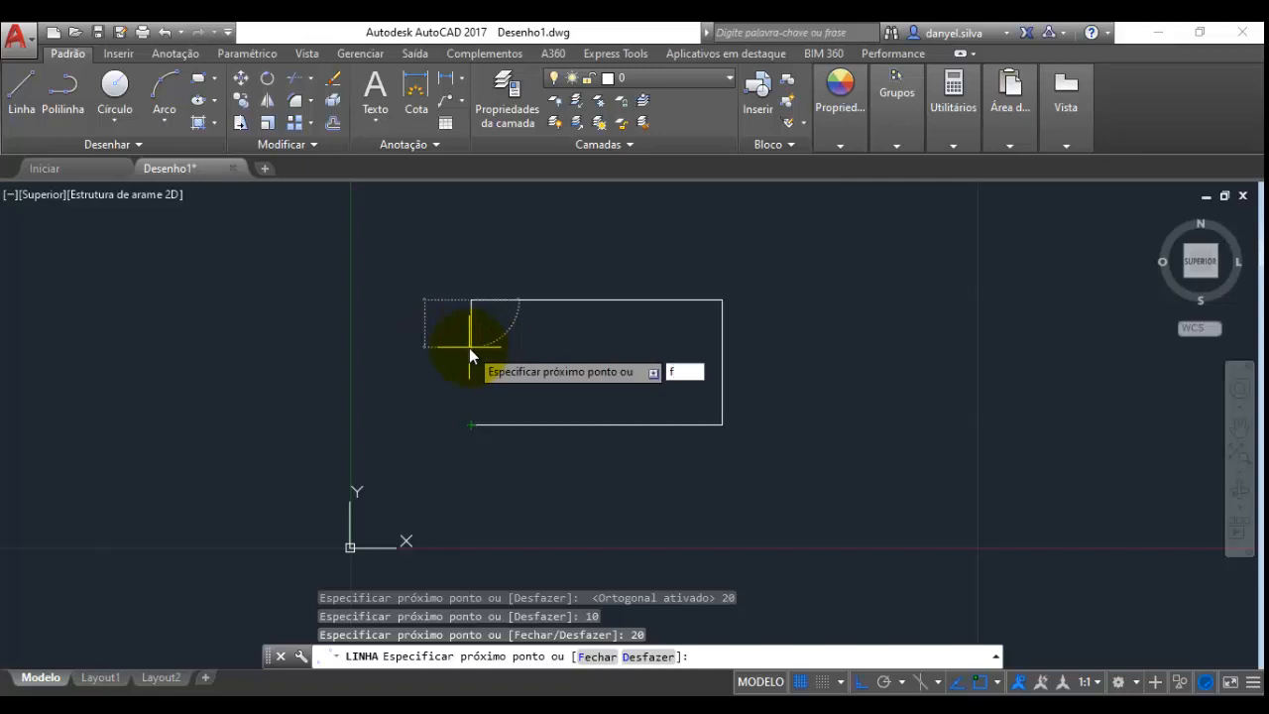
key(Return)
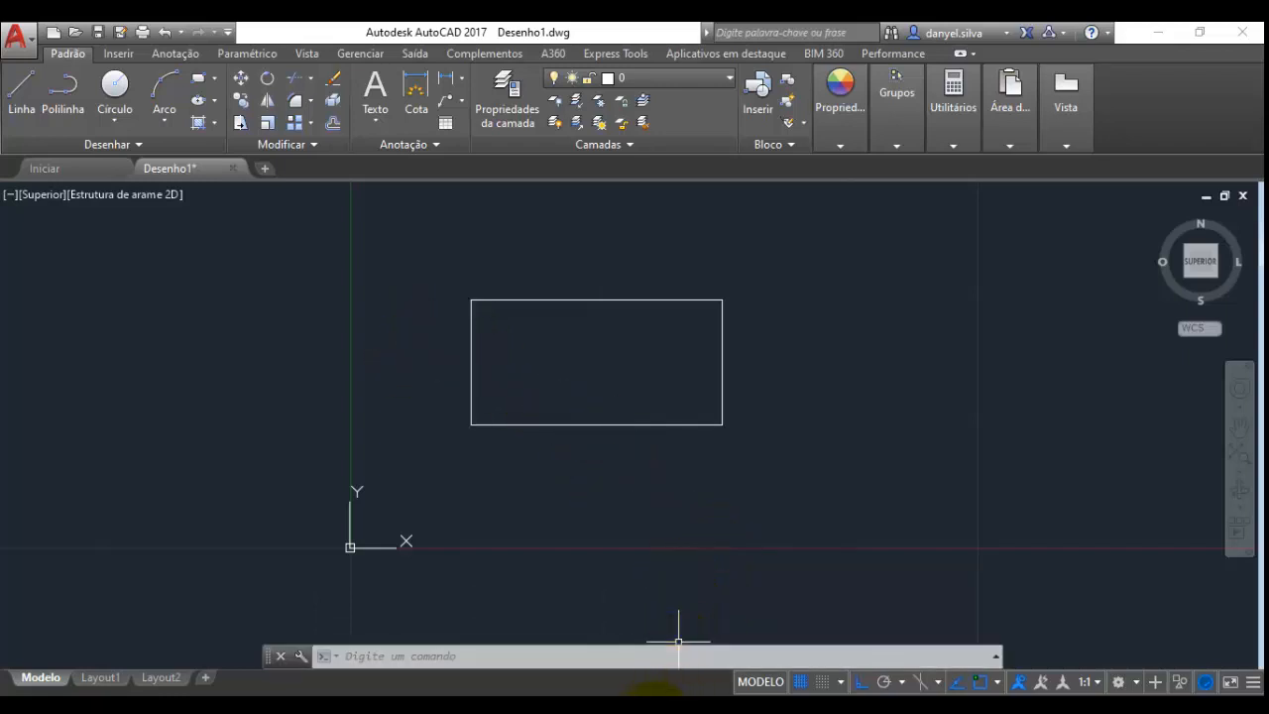
Offset the rectangle's right side 0.15 inward to form the wall thickness
click(609, 681)
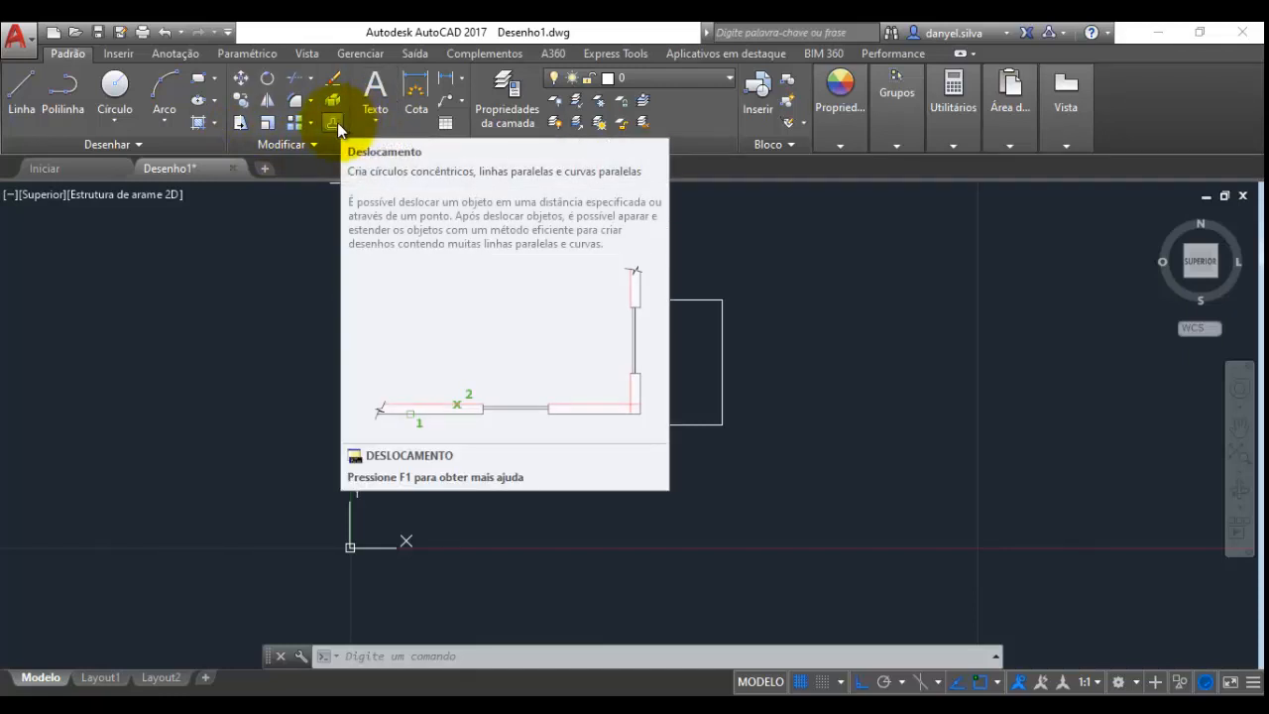
click(334, 122)
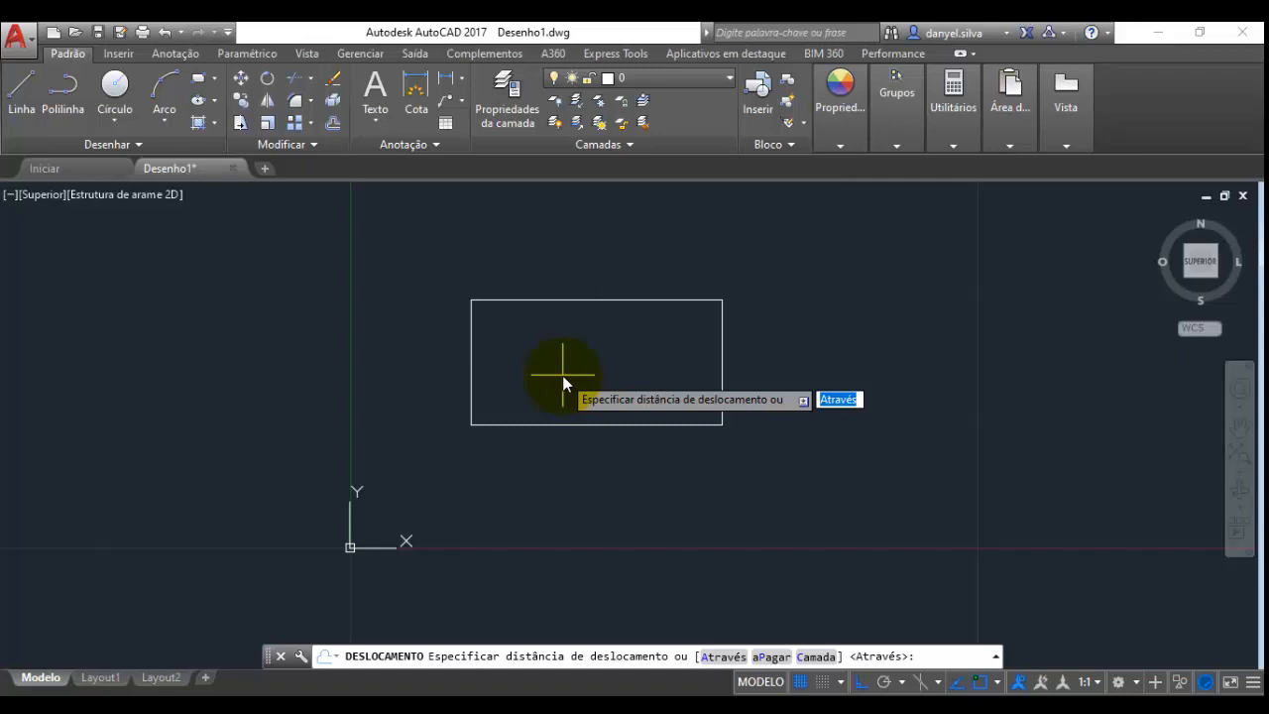
text(0.15)
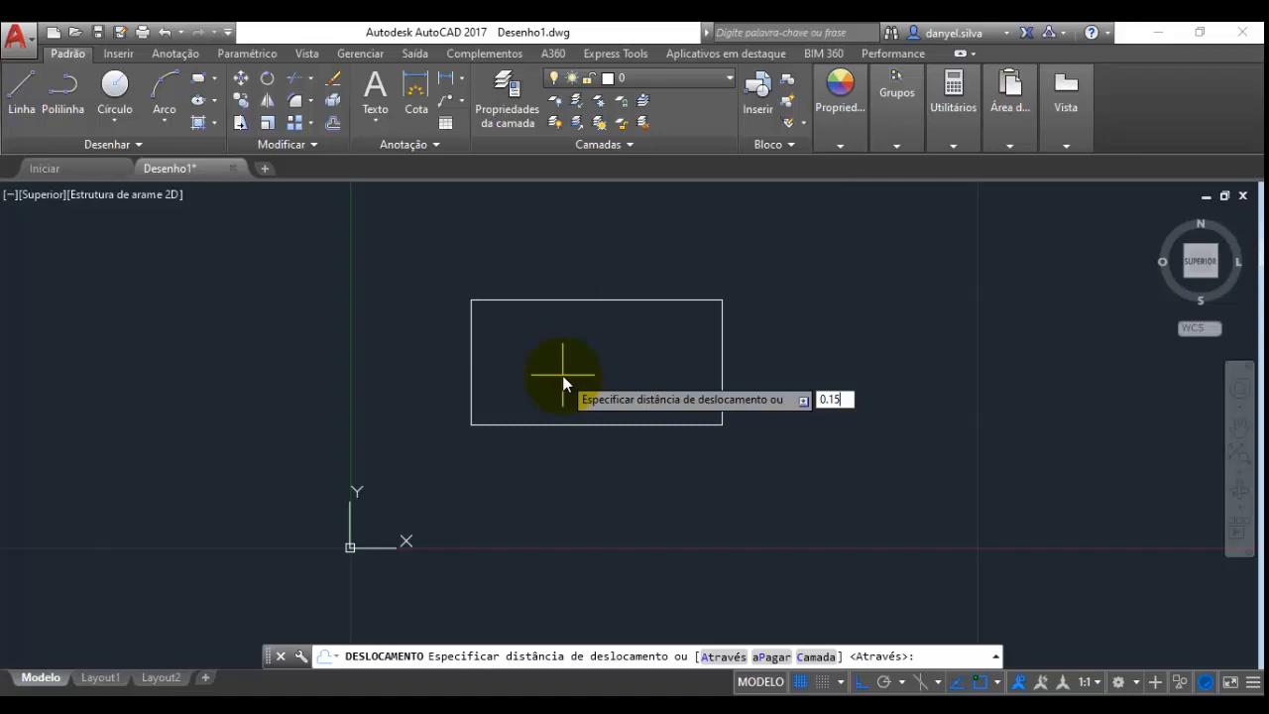
key(Return)
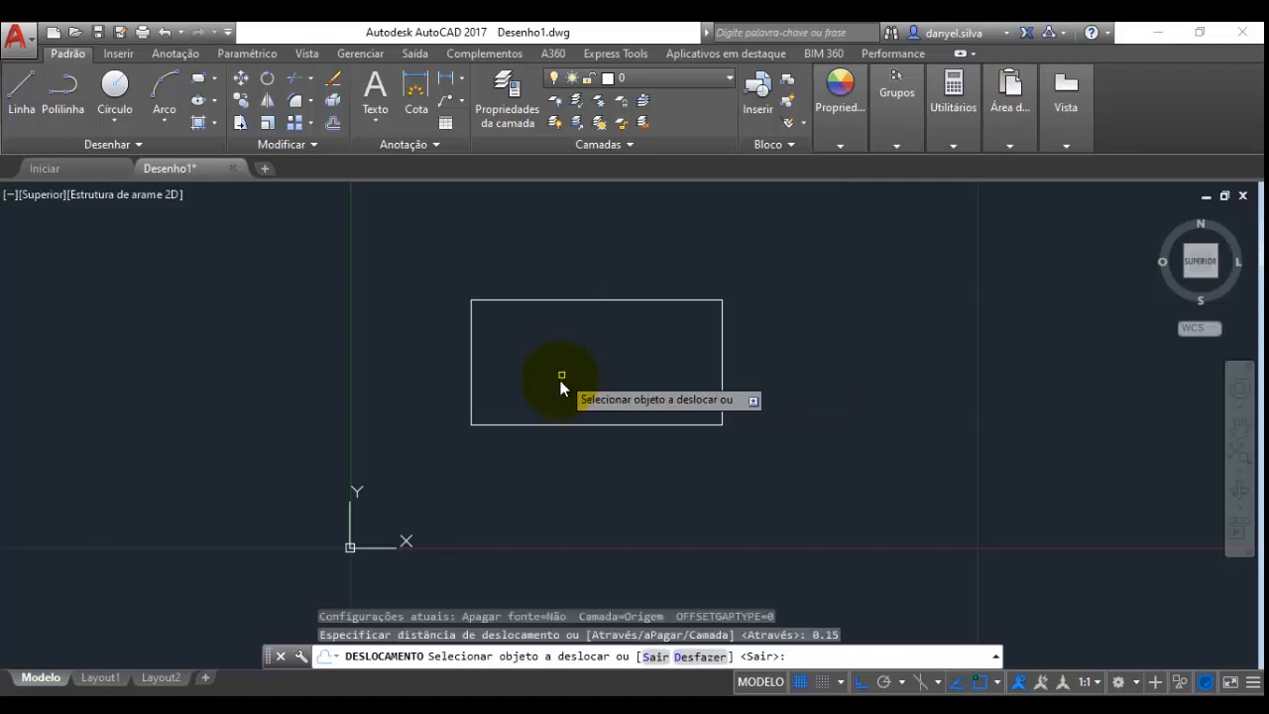
scroll(751, 337, up, 2)
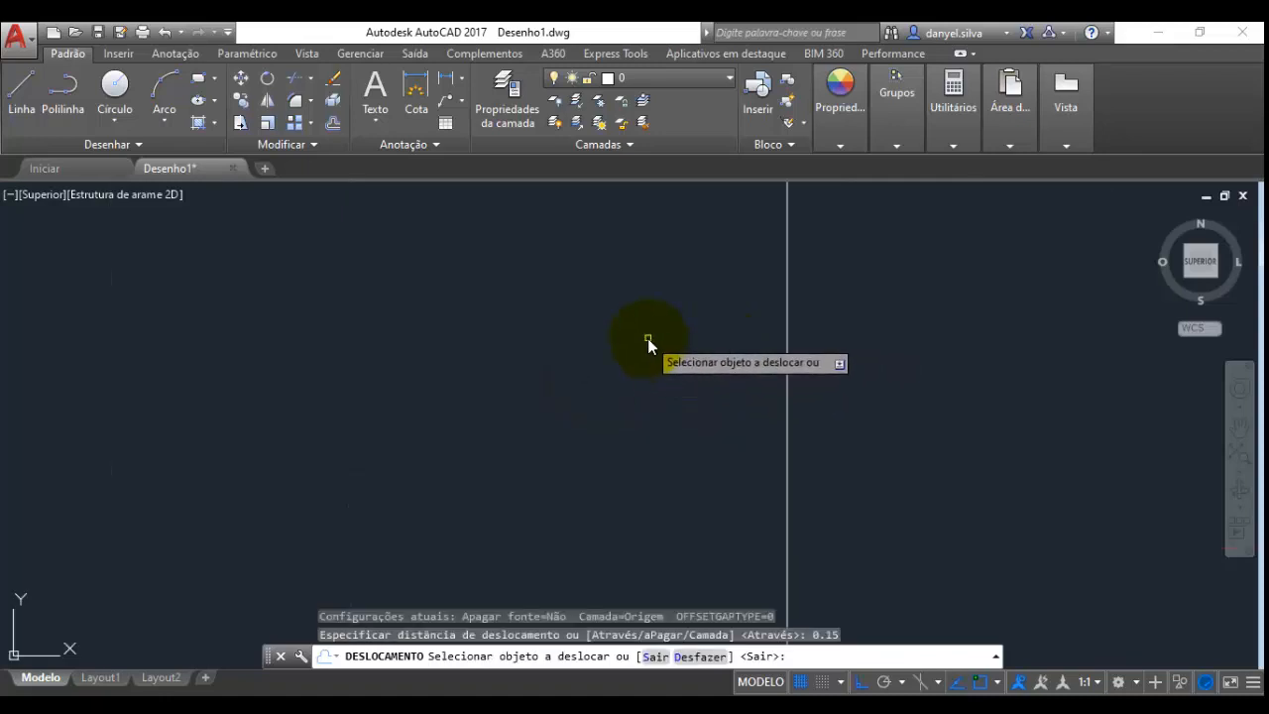
scroll(642, 333, up, 2)
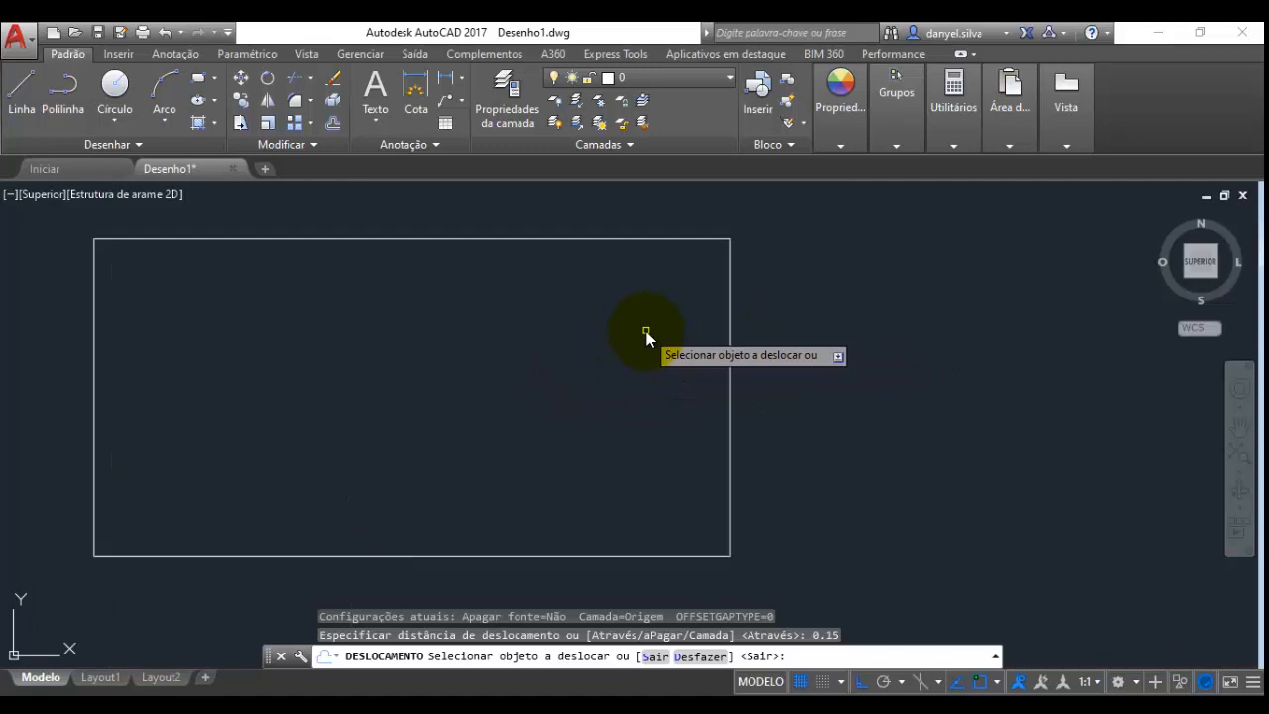
click(731, 315)
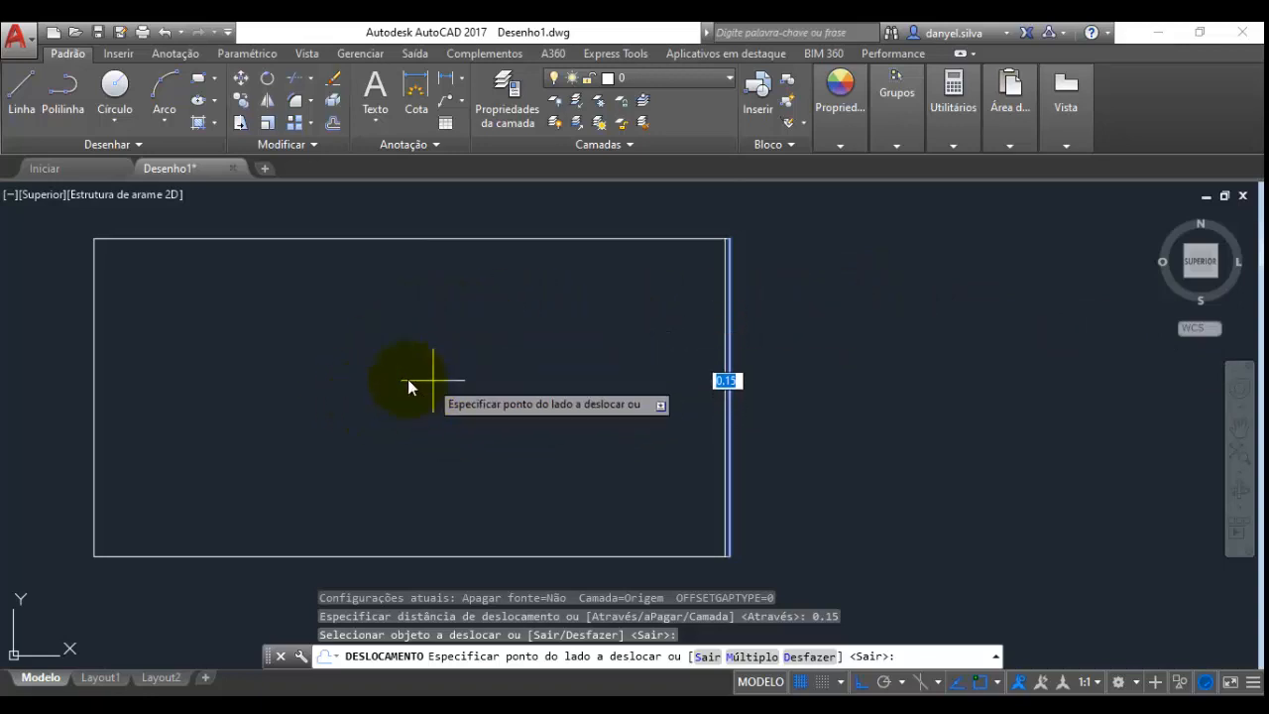
click(336, 379)
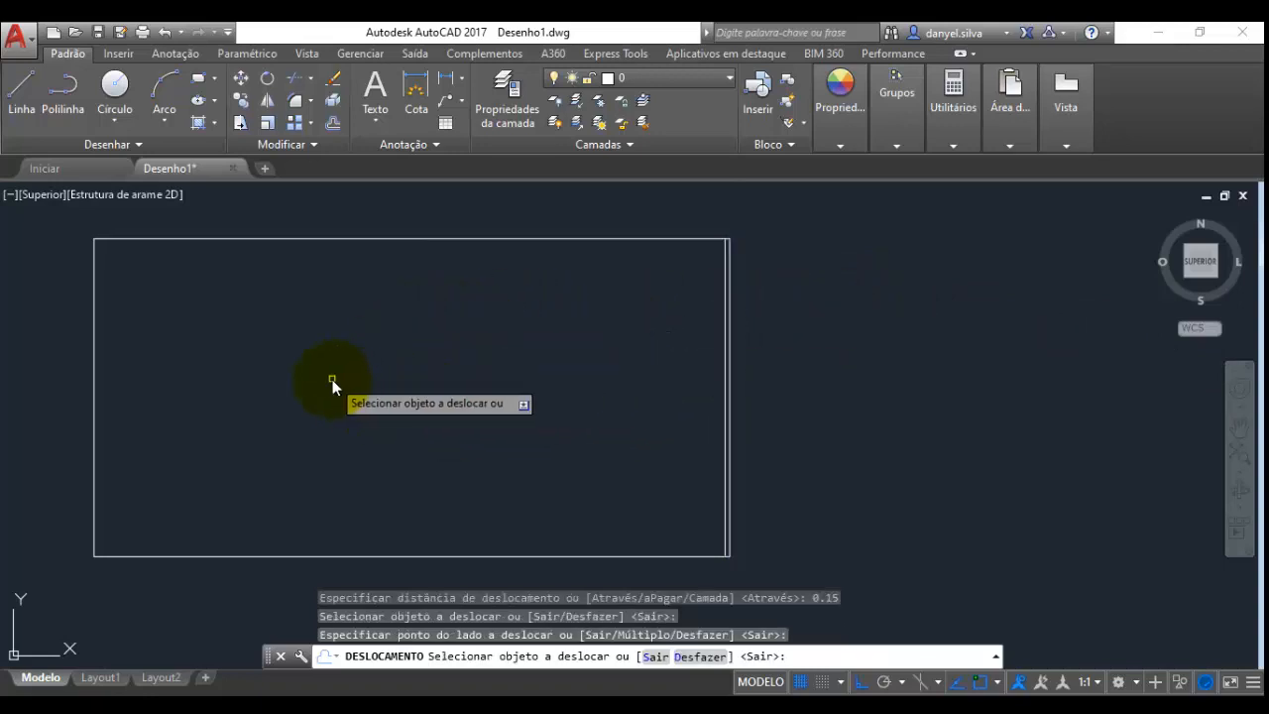
Offset the rectangle's top and bottom sides inward by the same 0.15 distance and finish the Offset command
click(450, 240)
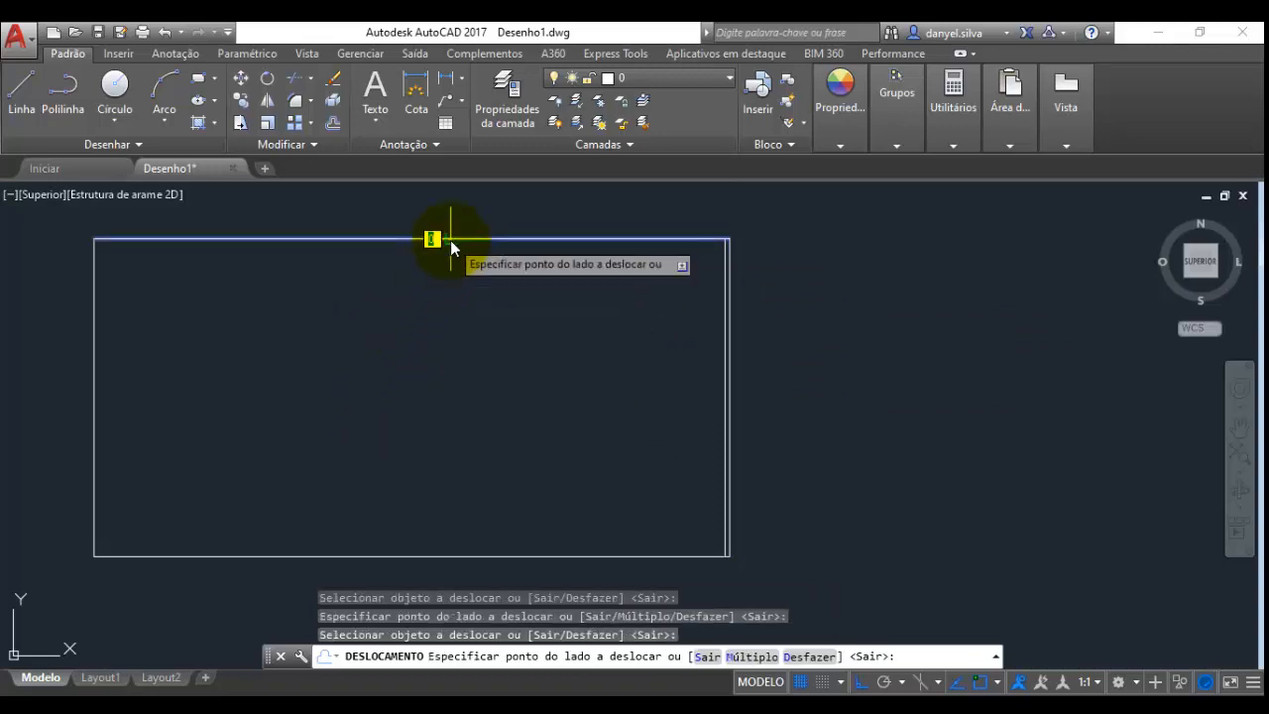
click(470, 422)
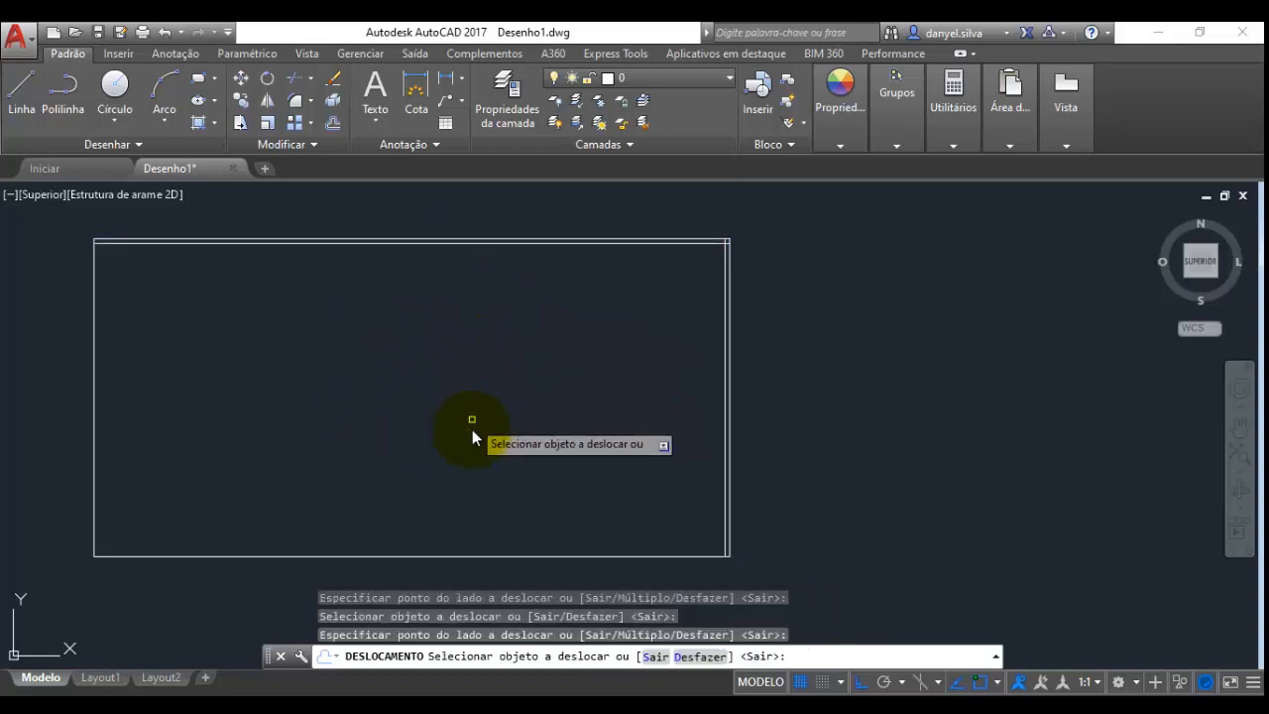
click(489, 556)
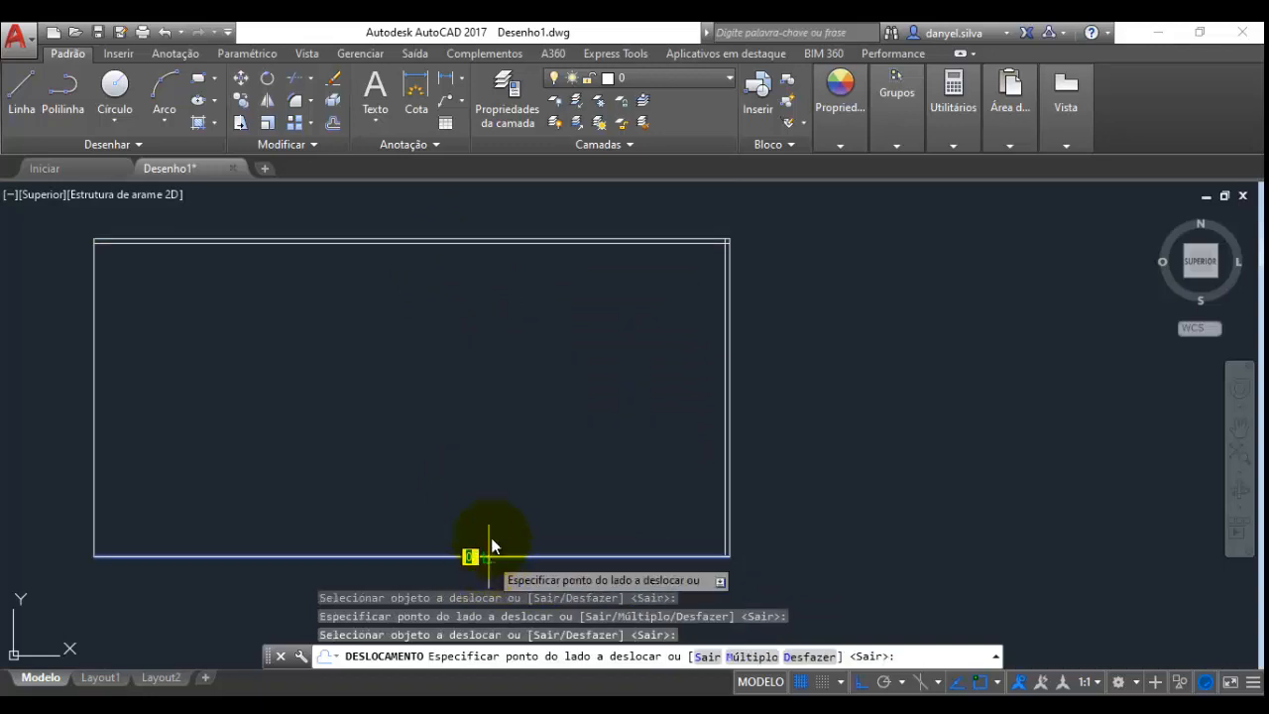
click(502, 451)
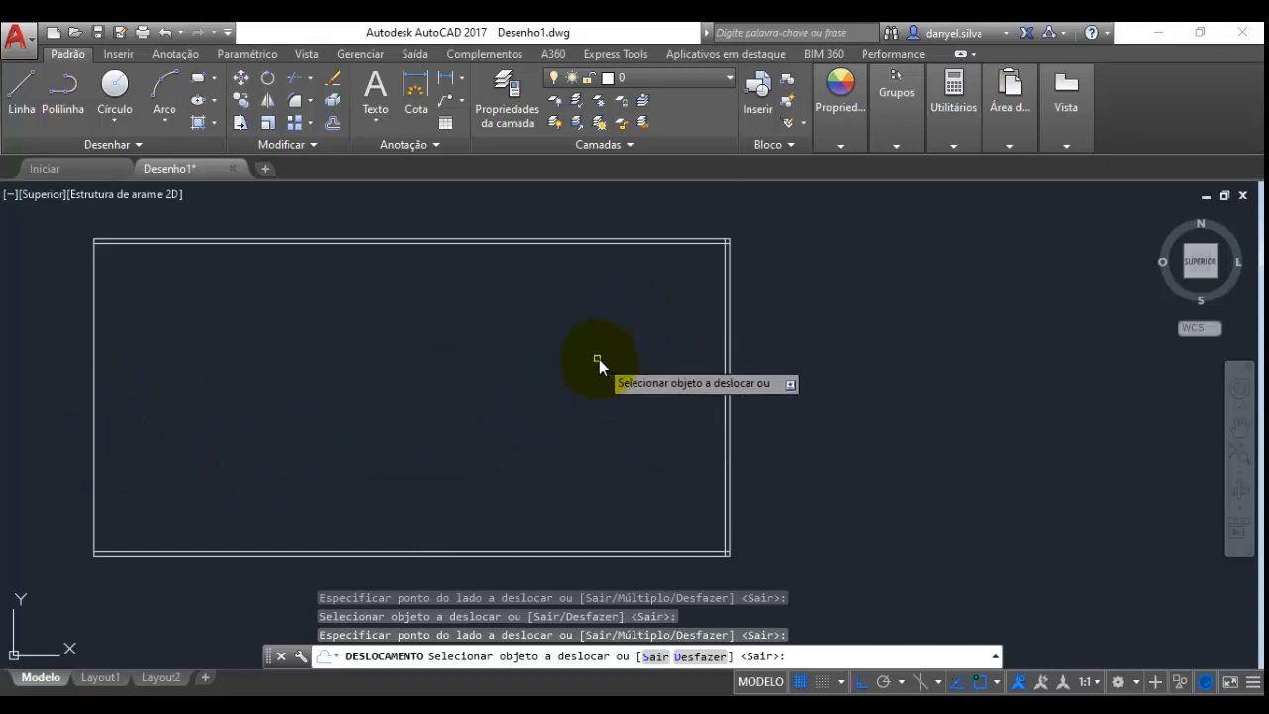
key(Escape)
Trim the overlapping inner wall lines at the outline's upper-right corner, using all objects as cutting edges
scroll(718, 227, up, 2)
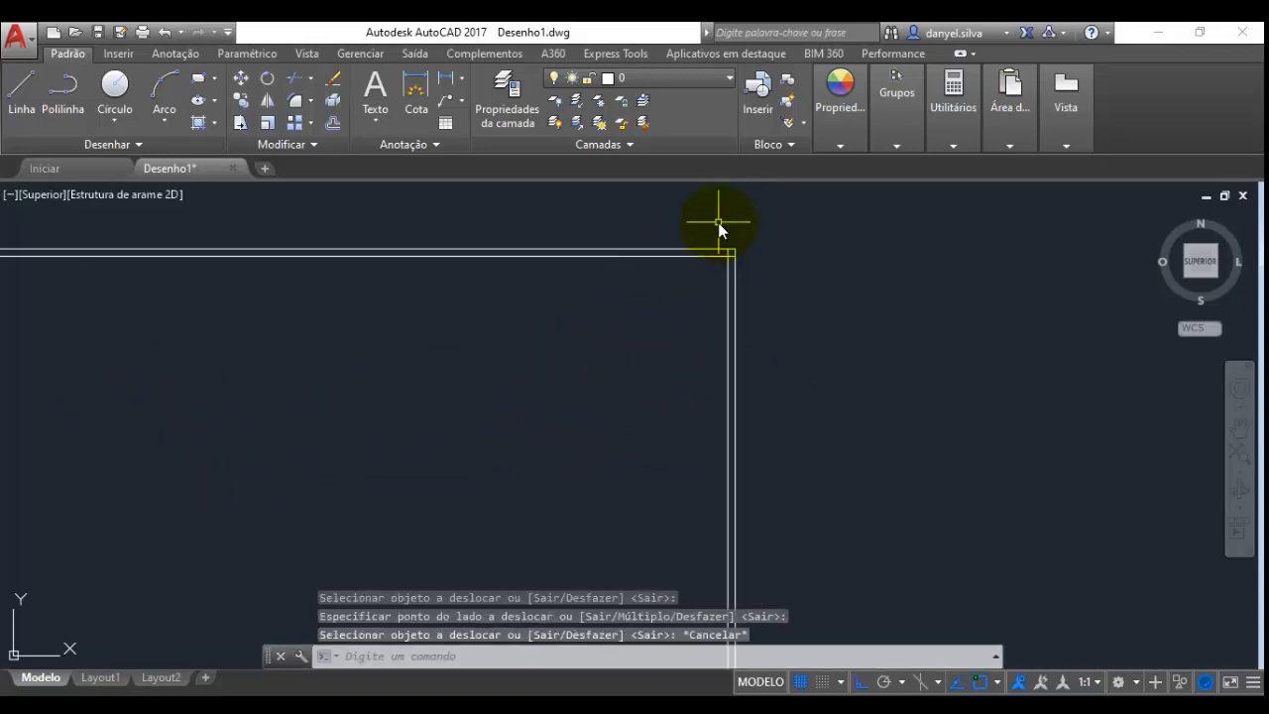
scroll(737, 248, up, 5)
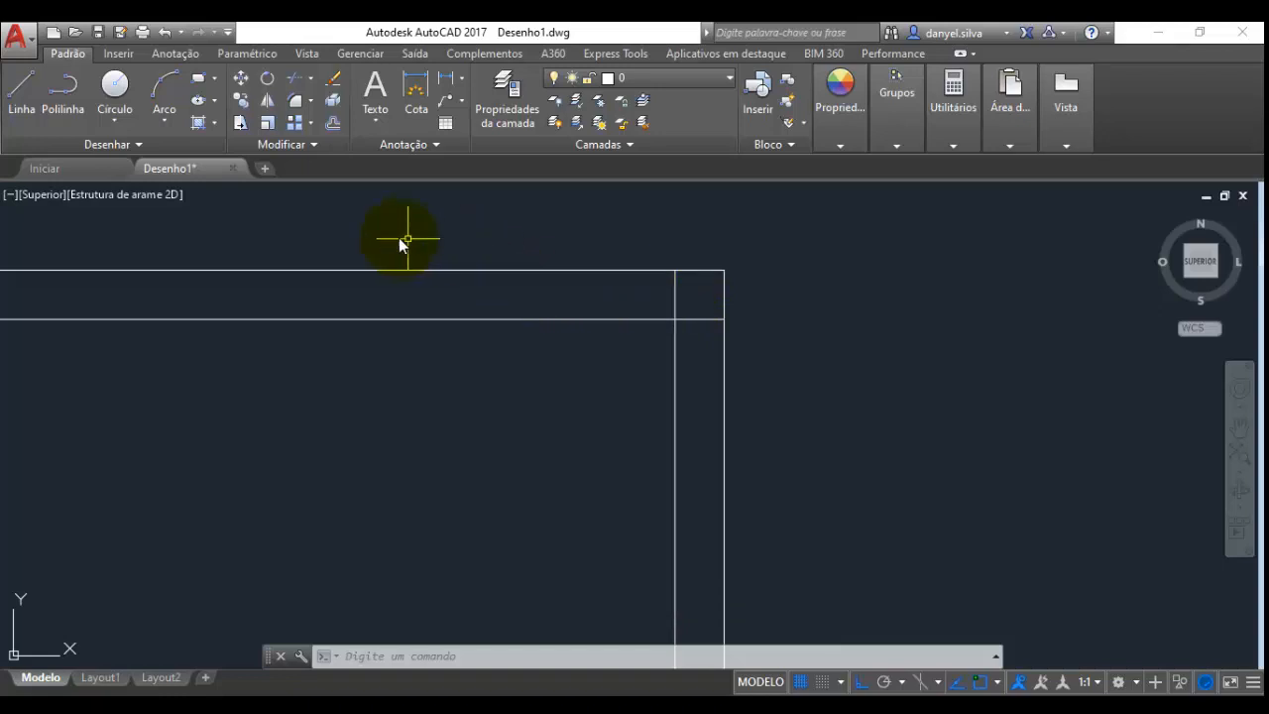
click(313, 79)
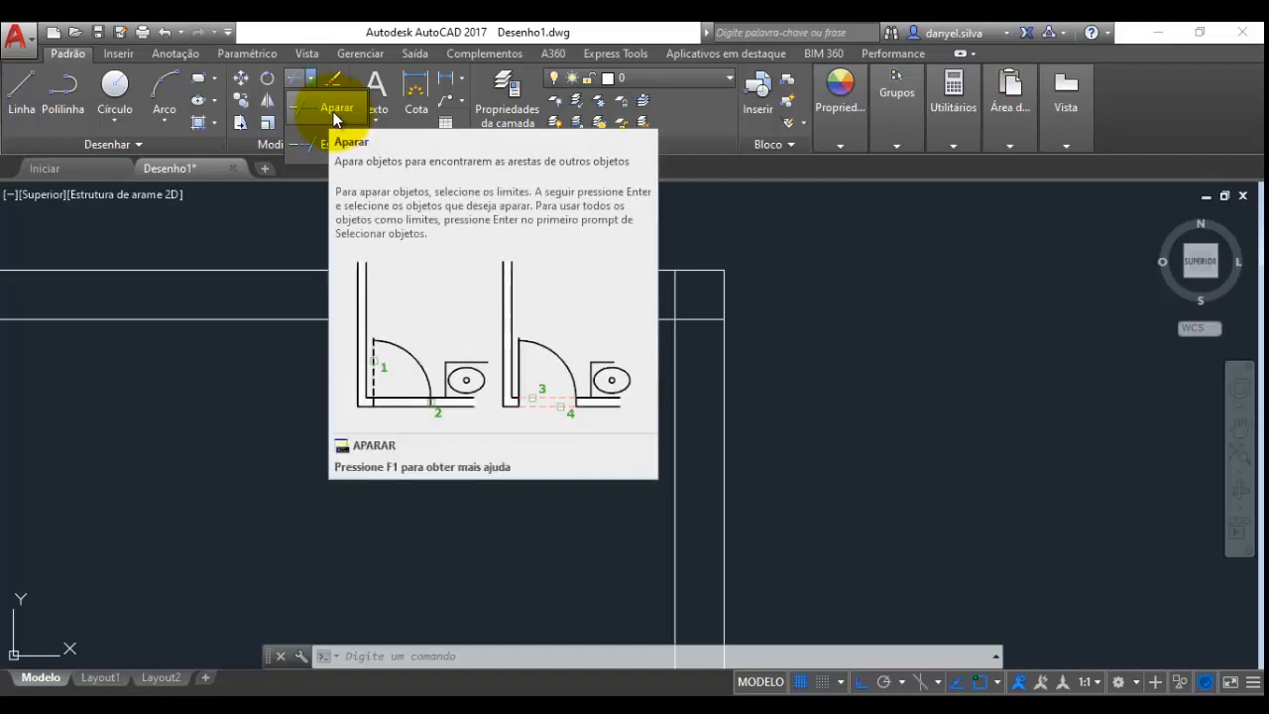
click(307, 105)
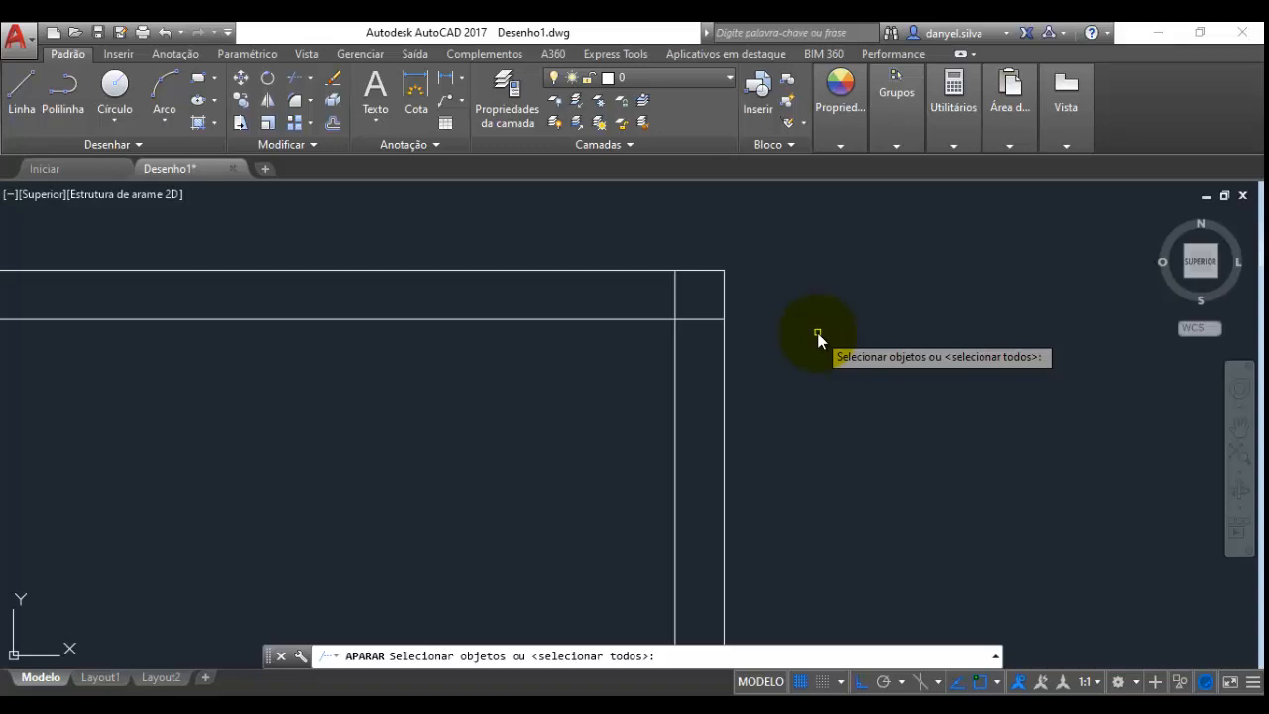
key(Return)
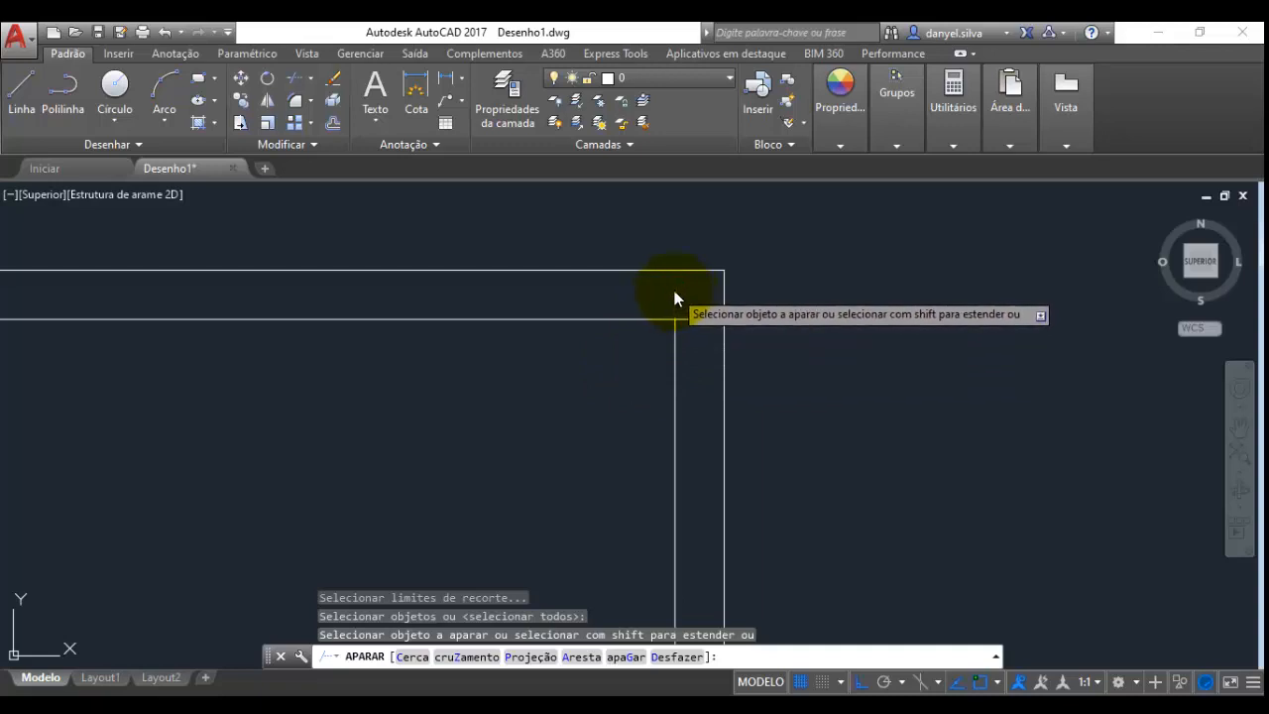
click(674, 298)
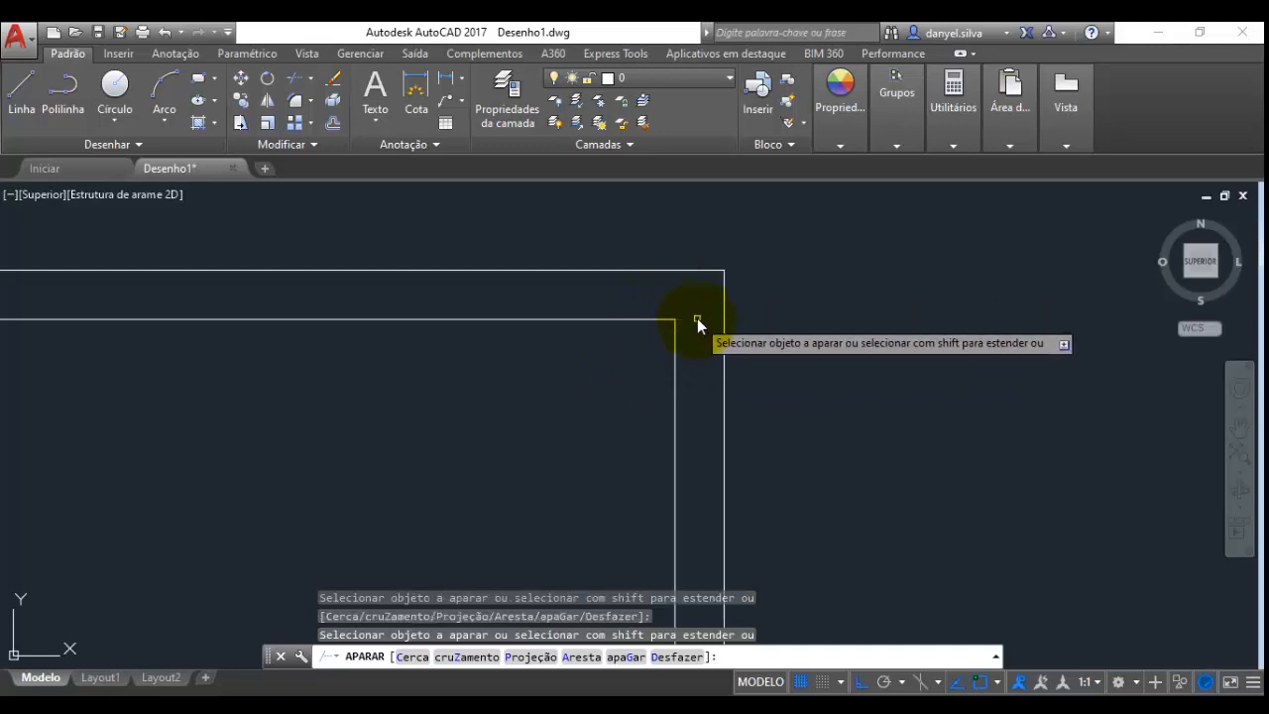
Trim the overlapping inner wall lines at the outline's lower-right corner and end the Trim command
scroll(697, 319, down, 8)
middle_drag(700, 404, 737, 196)
scroll(740, 414, up, 8)
scroll(733, 424, up, 2)
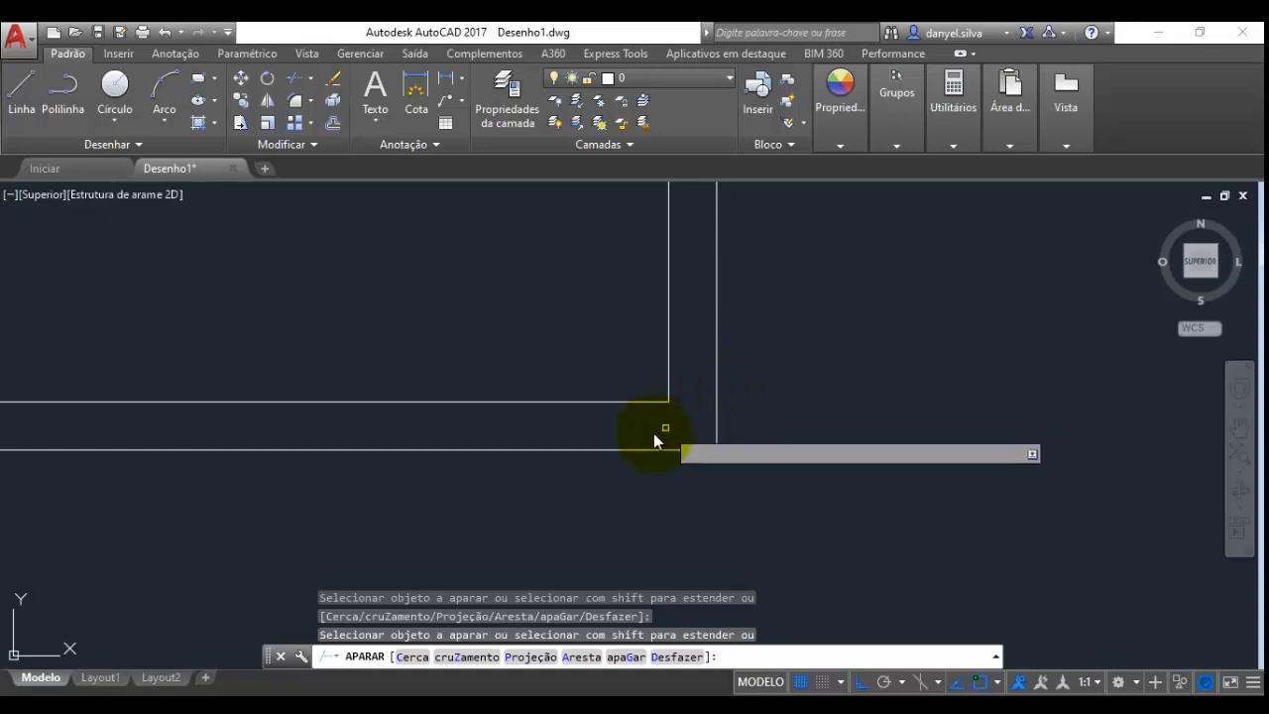
scroll(545, 334, down, 5)
key(Escape)
Switch to the assignment PDF and check the room and wall dimensions on the ground-floor plan
mouse_move(401, 301)
middle_down()
mouse_move(472, 370)
mouse_move(766, 484)
middle_up()
scroll(761, 463, down, 4)
scroll(739, 387, up, 2)
middle_drag(734, 391, 803, 370)
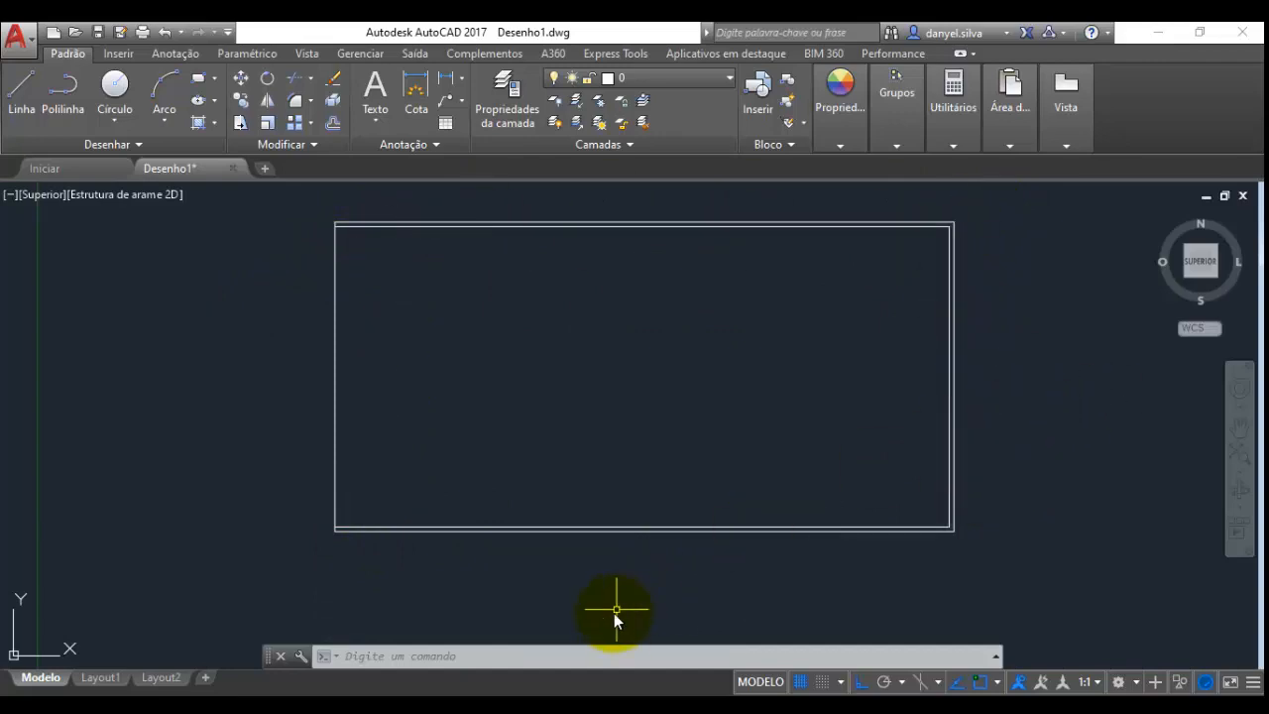
click(614, 709)
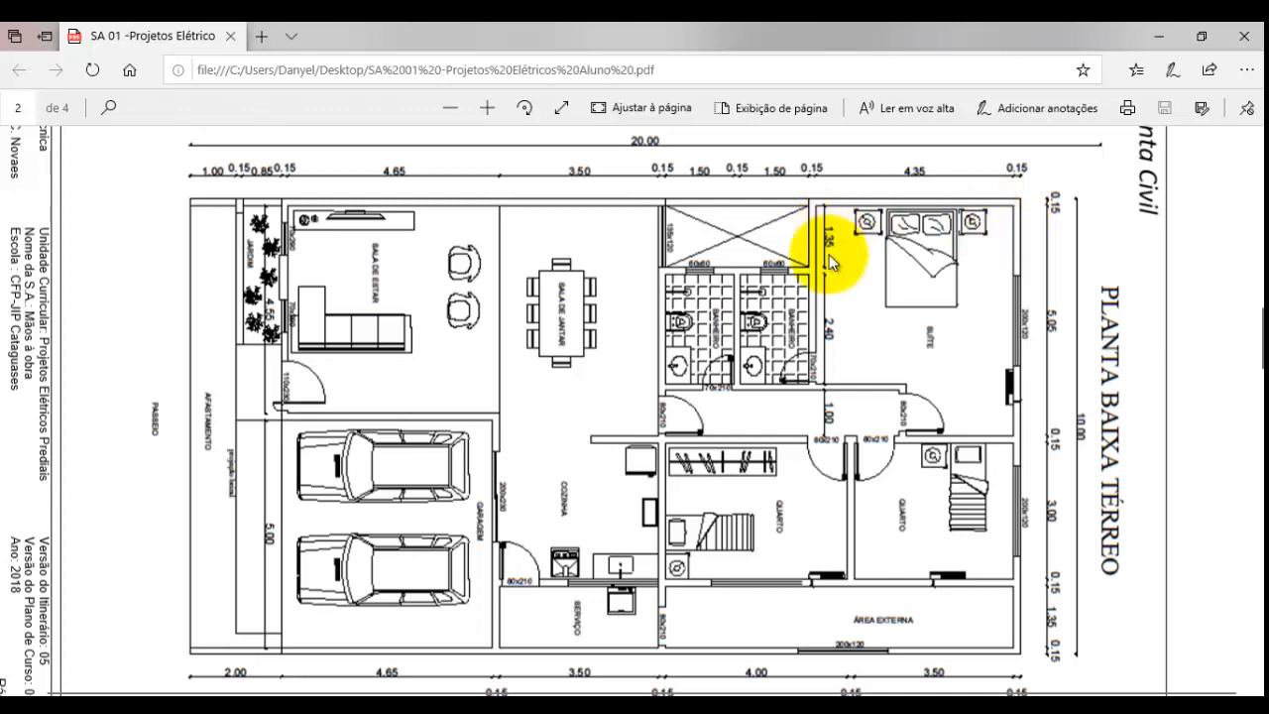
mouse_move(659, 692)
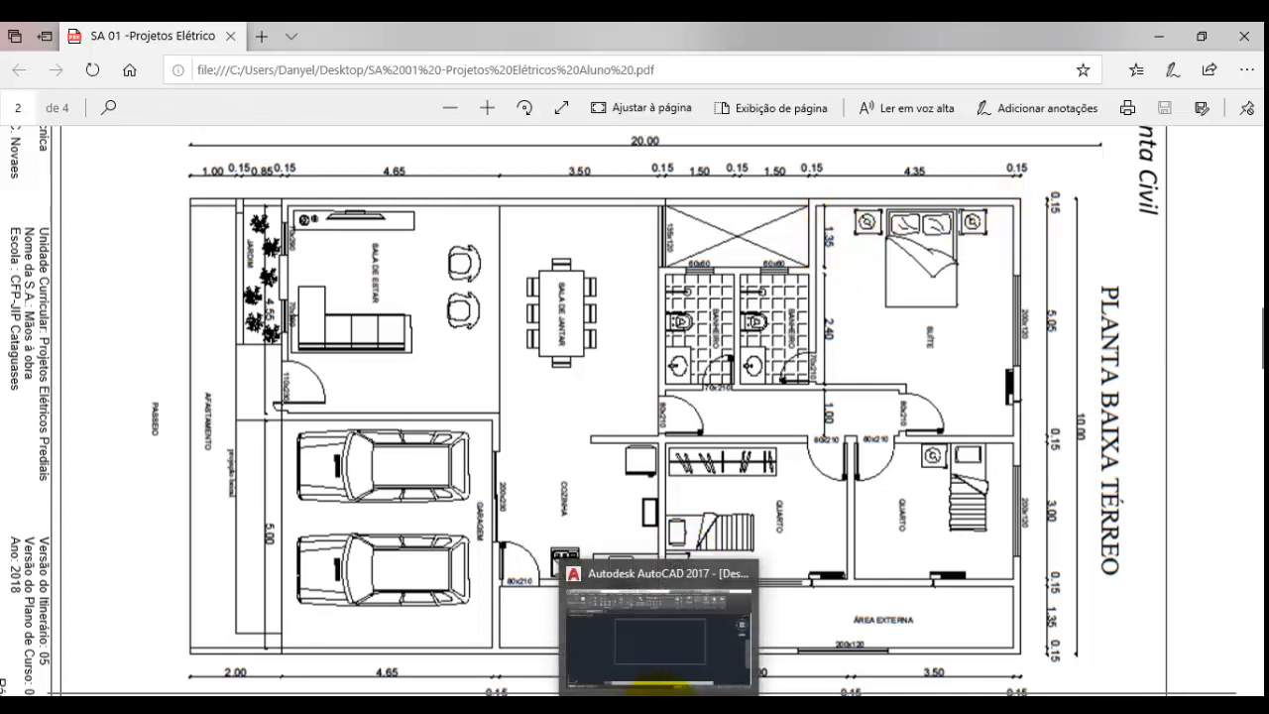
Switch back to AutoCAD and check which object snap modes are enabled, including Extension
click(658, 636)
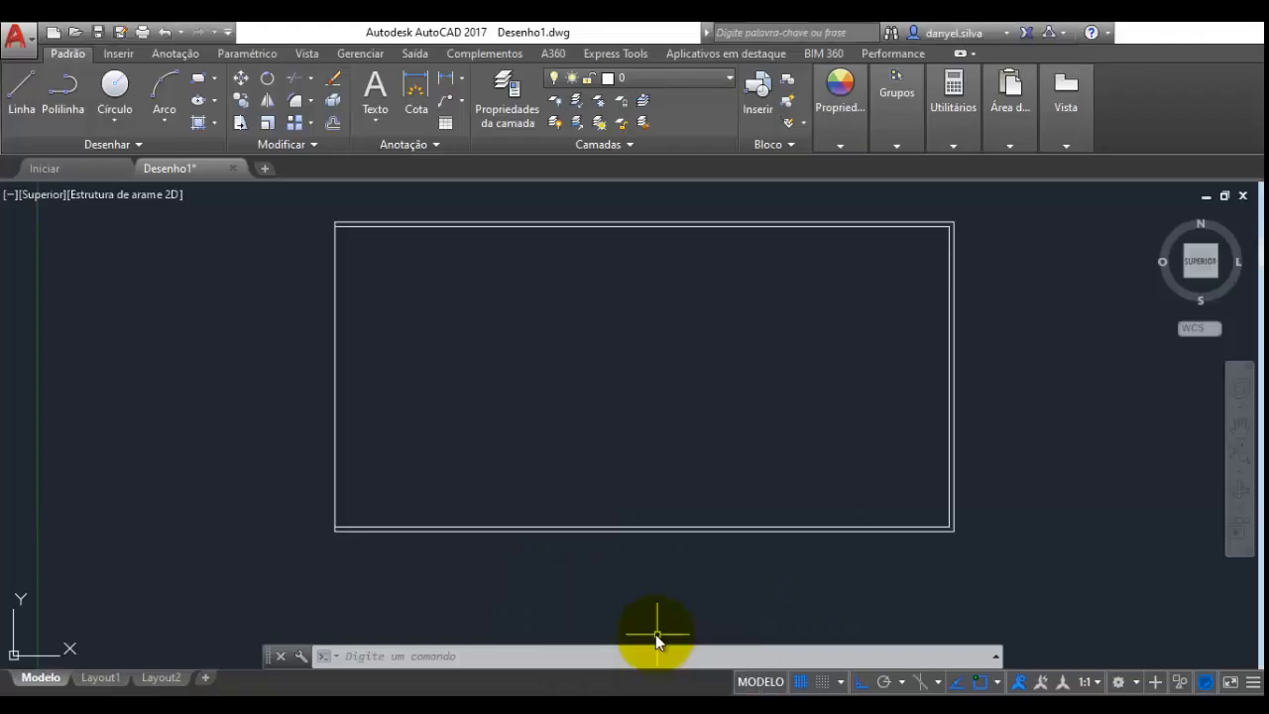
click(996, 682)
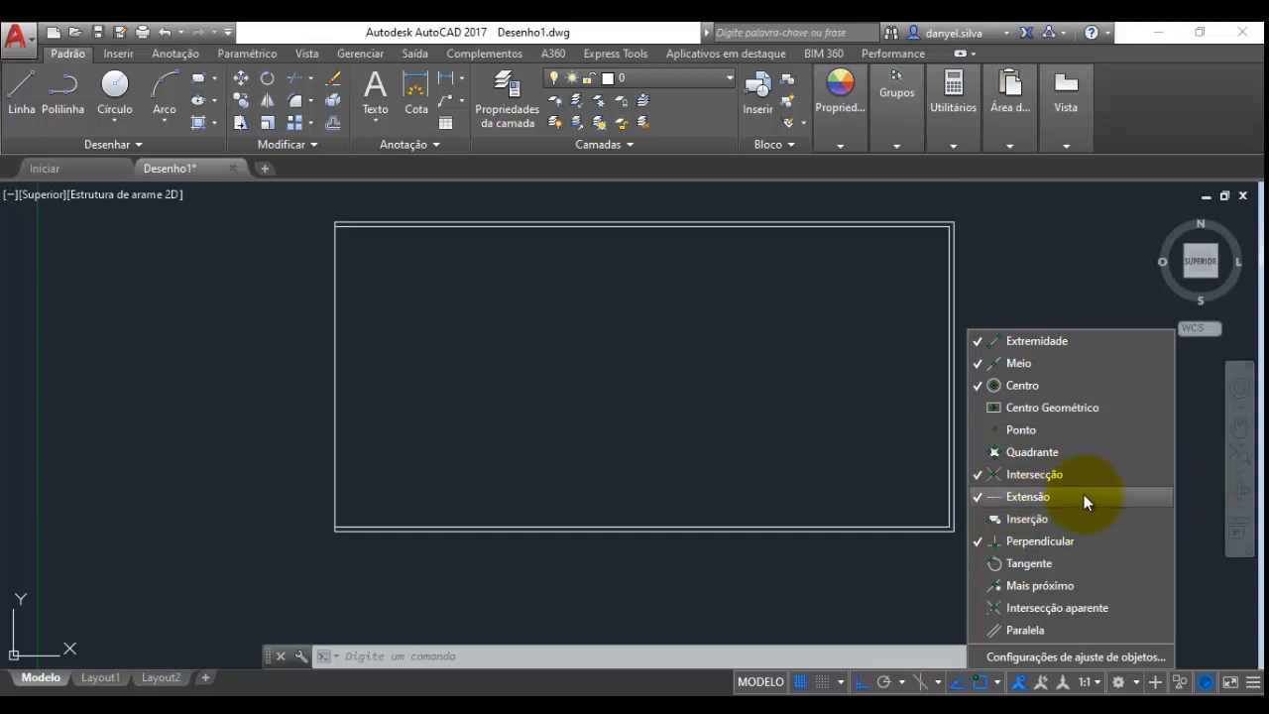
click(1002, 268)
Start a line on the upper inner wall line, 4.35 to the left of the inner upper-right corner
click(23, 81)
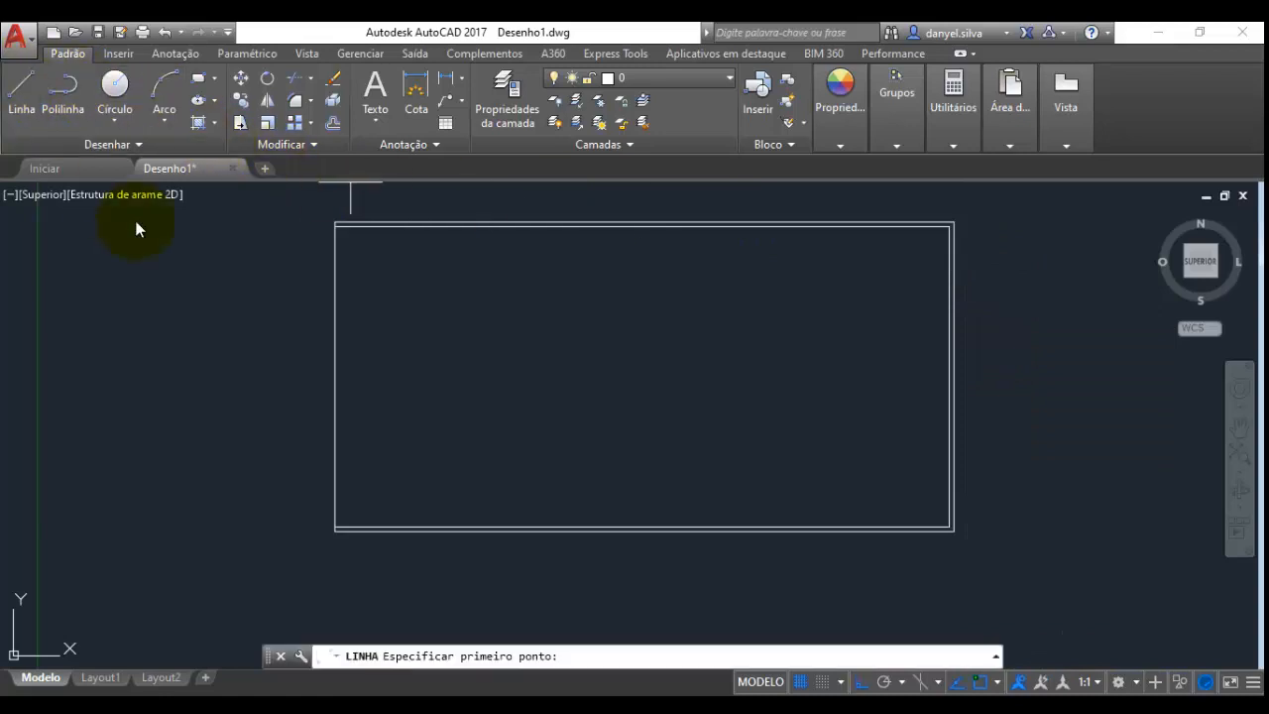
scroll(977, 189, up, 3)
scroll(929, 249, up, 1)
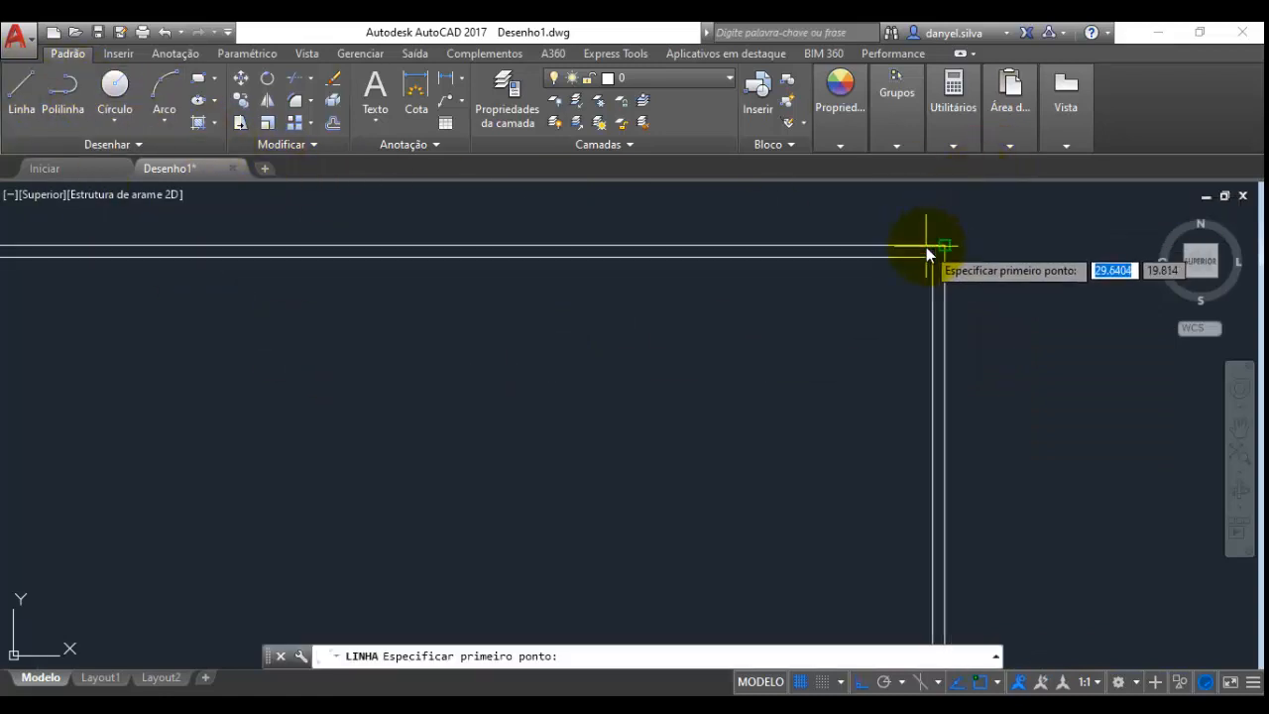
scroll(739, 351, down, 5)
scroll(739, 349, up, 2)
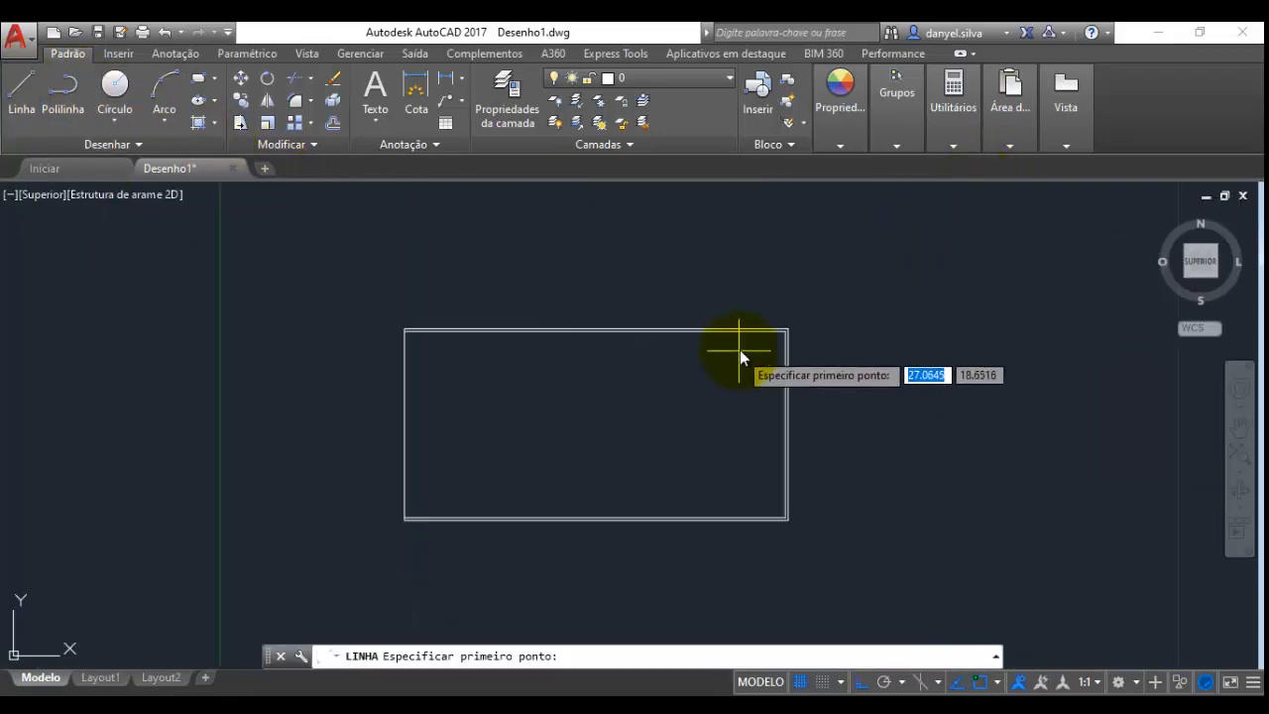
middle_drag(739, 349, 855, 335)
scroll(867, 319, up, 2)
scroll(873, 327, up, 2)
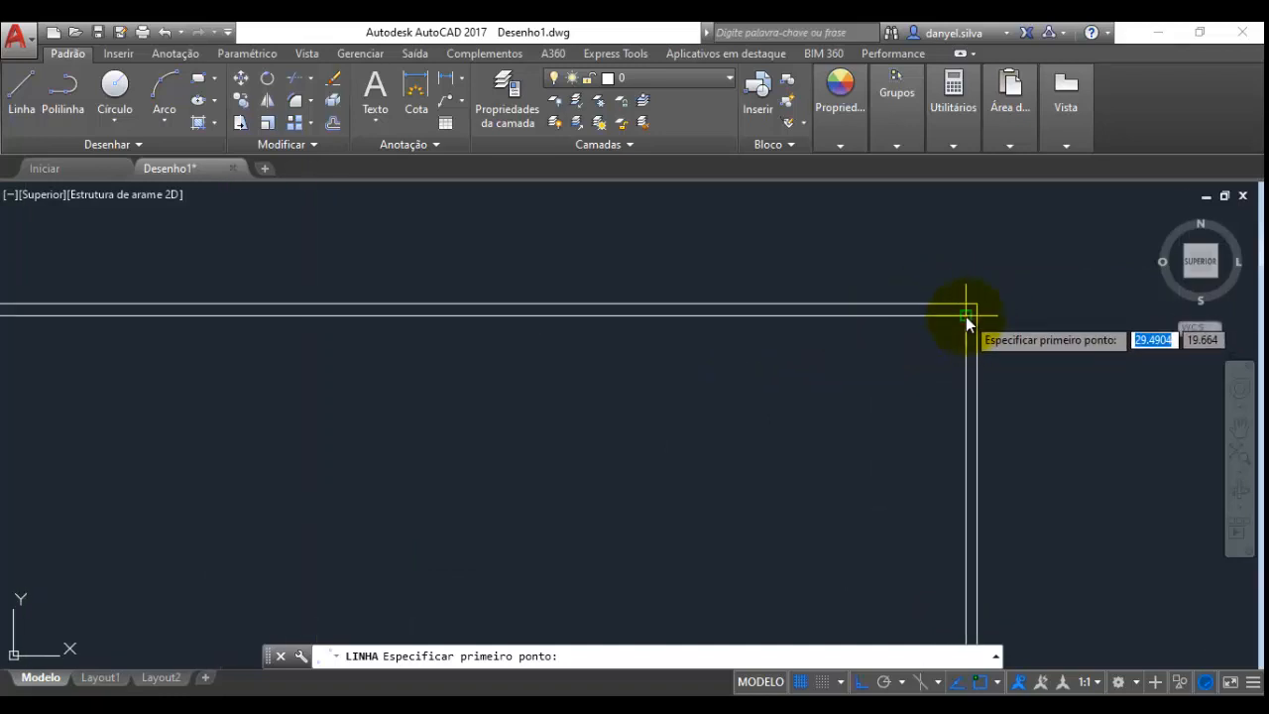
click(966, 317)
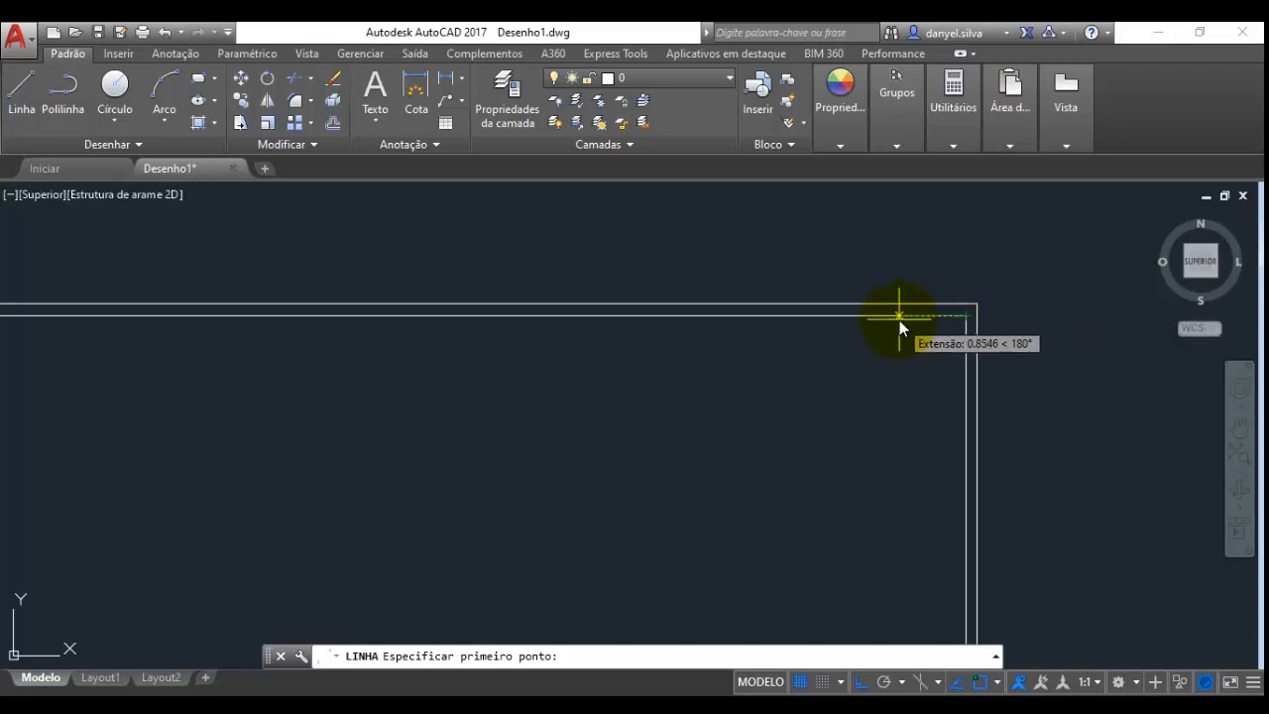
scroll(872, 327, up, 2)
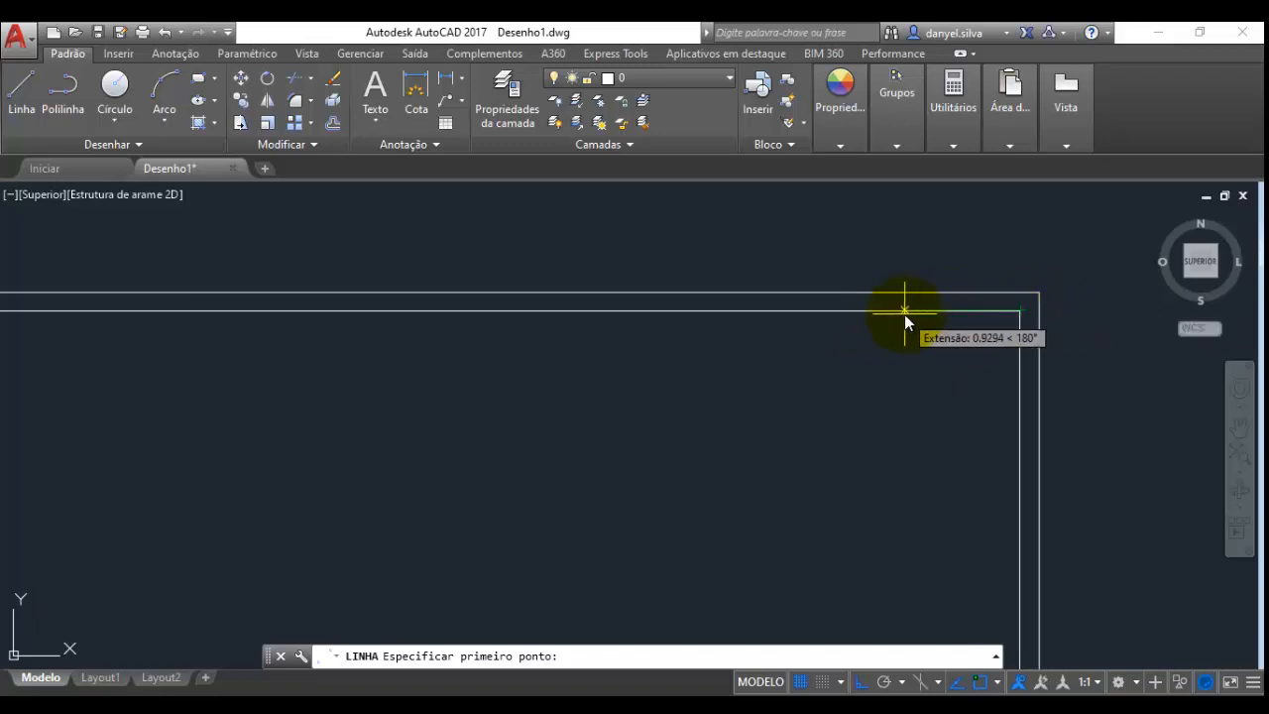
text(4.)
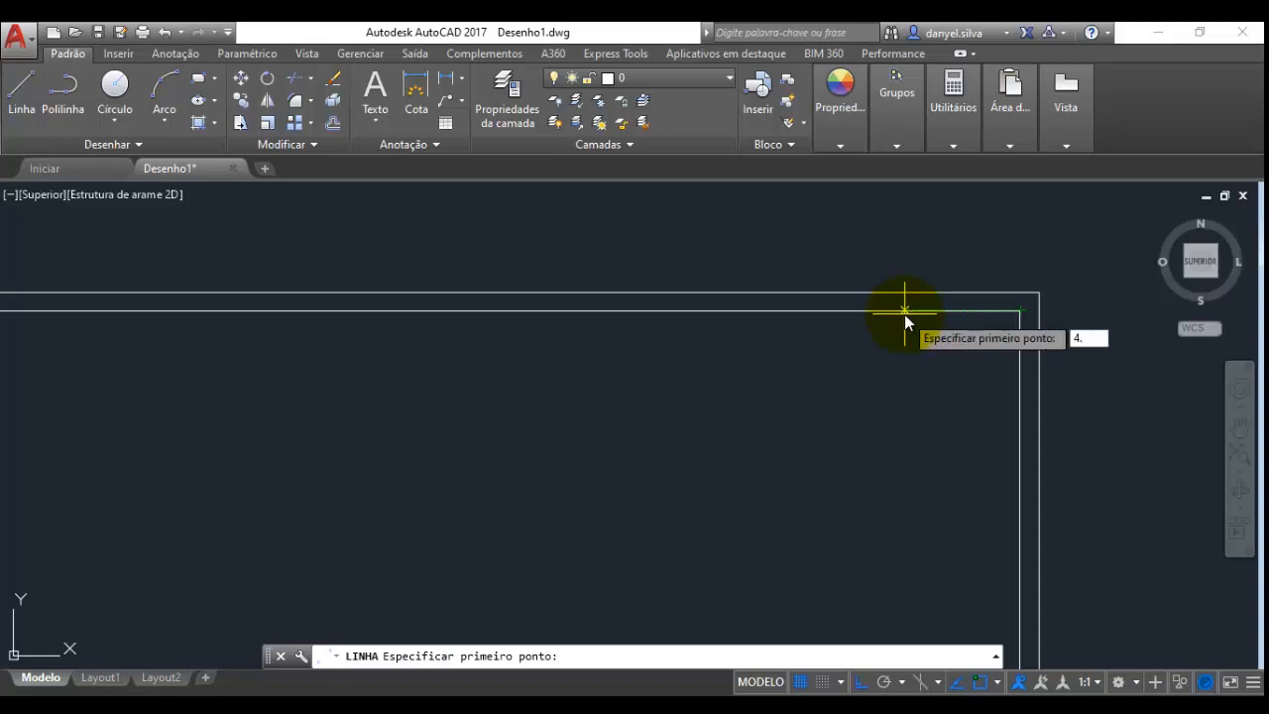
text(35)
key(Return)
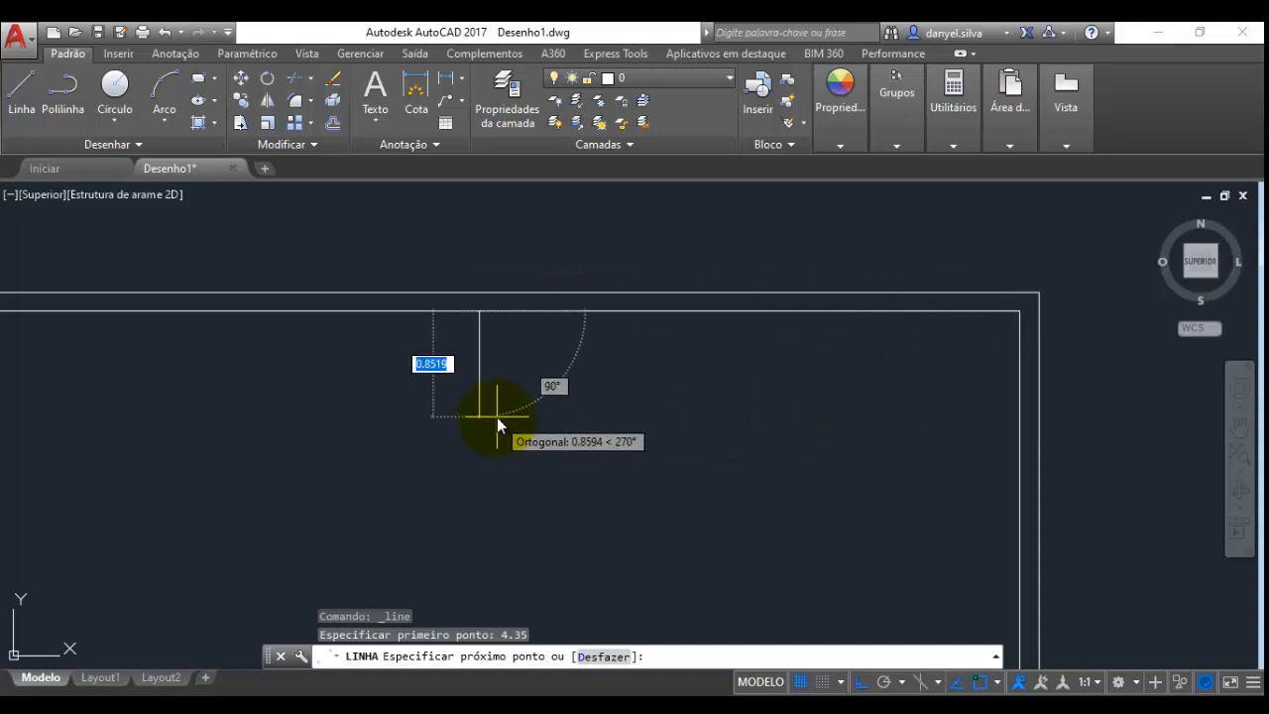
Check the wall dimensions in the PDF and draw two consecutive line segments straight down, 1.35 and 0.15 long
middle_drag(498, 423, 626, 372)
scroll(626, 369, down, 3)
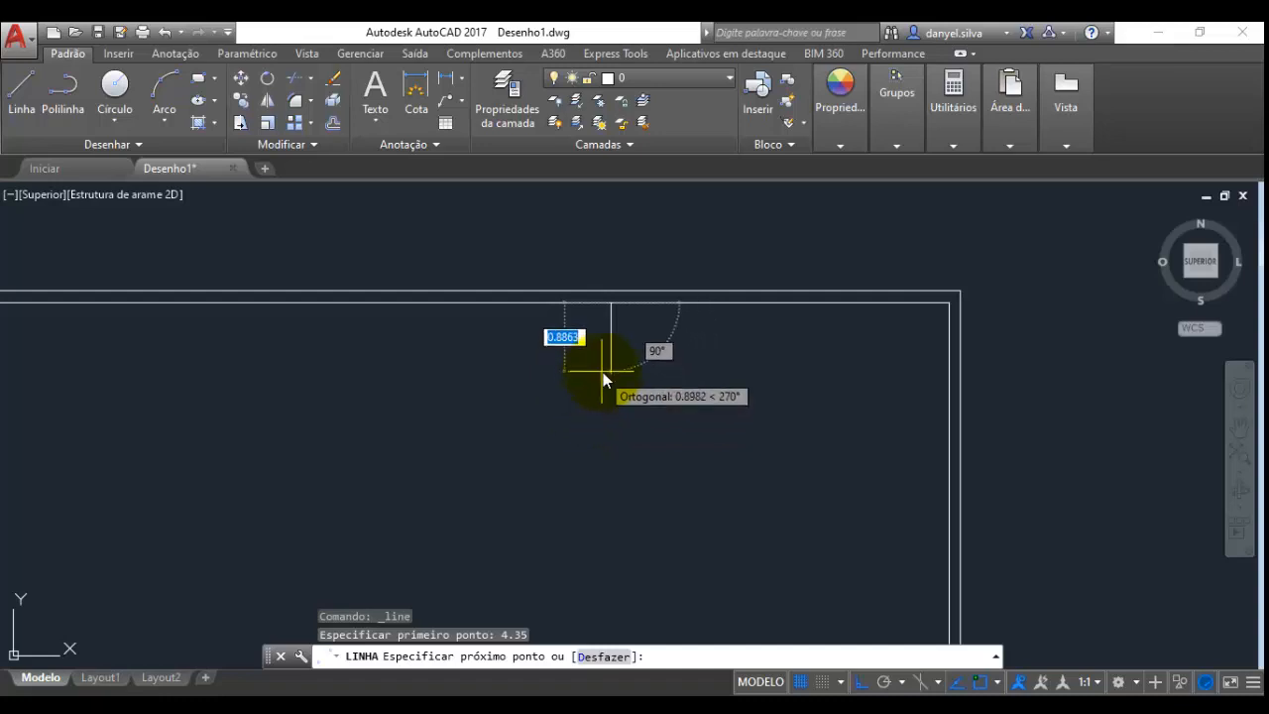
middle_drag(607, 436, 620, 365)
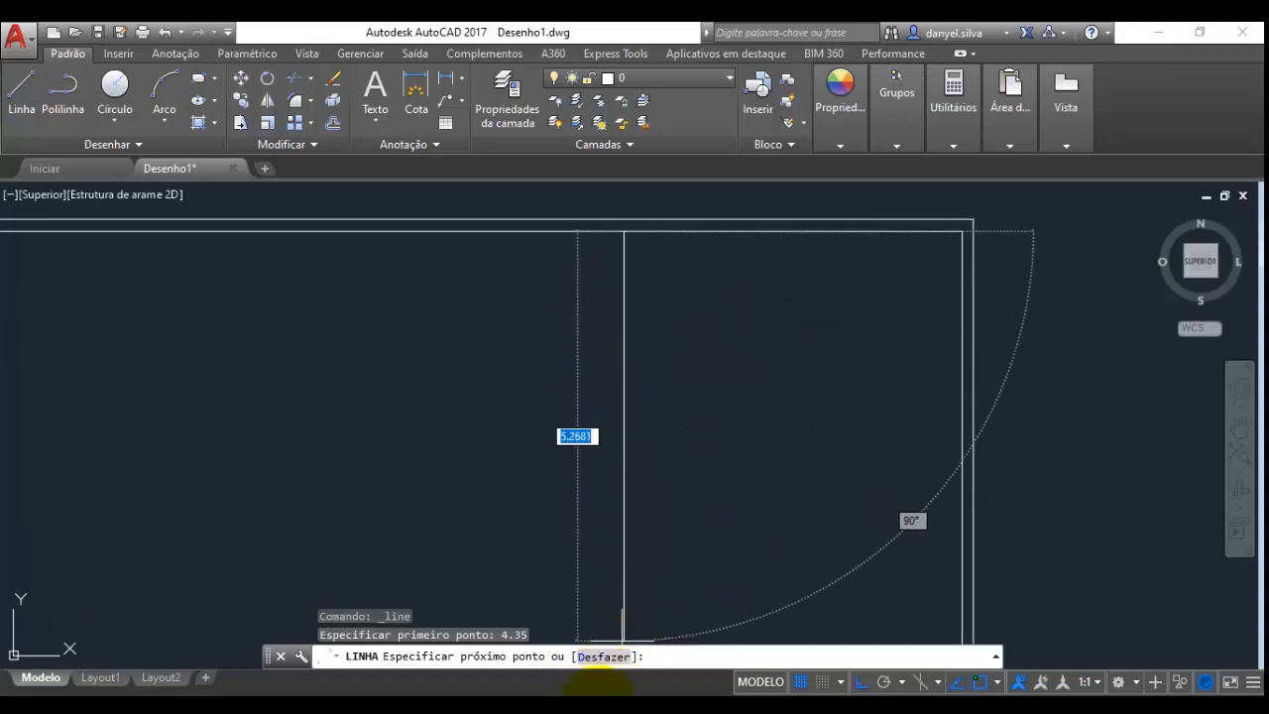
click(599, 703)
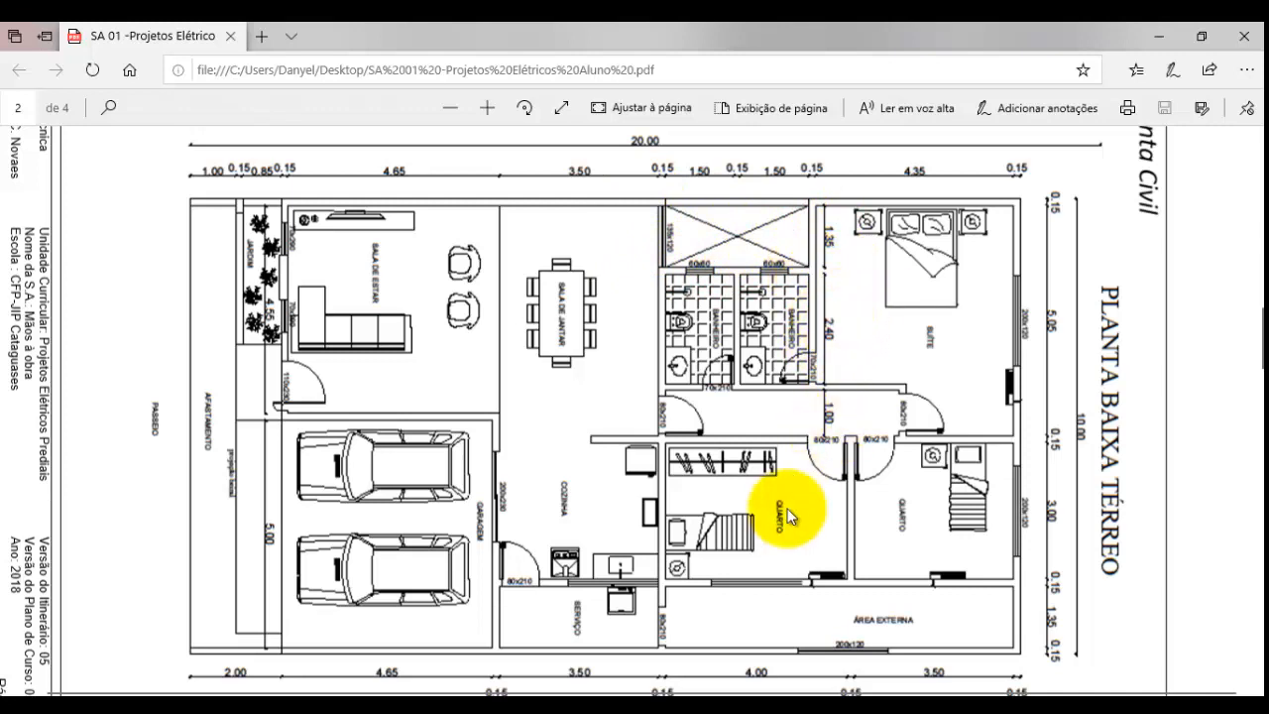
click(662, 710)
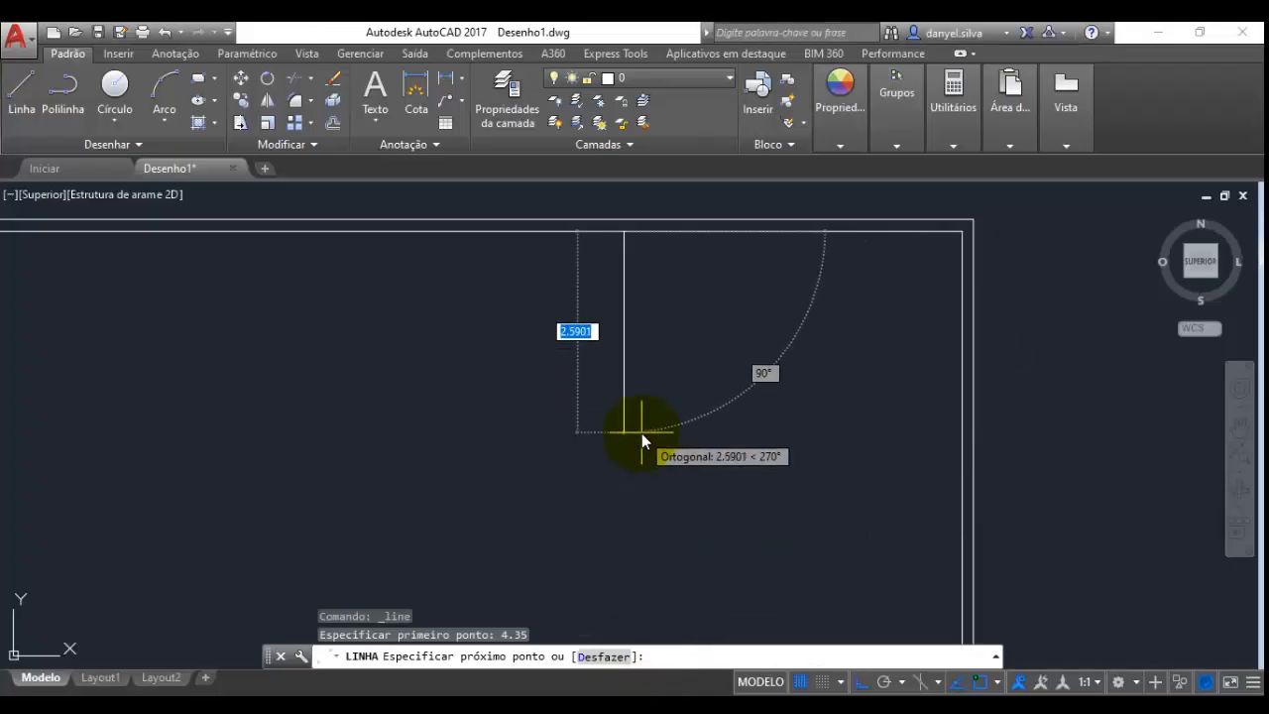
text(1.35)
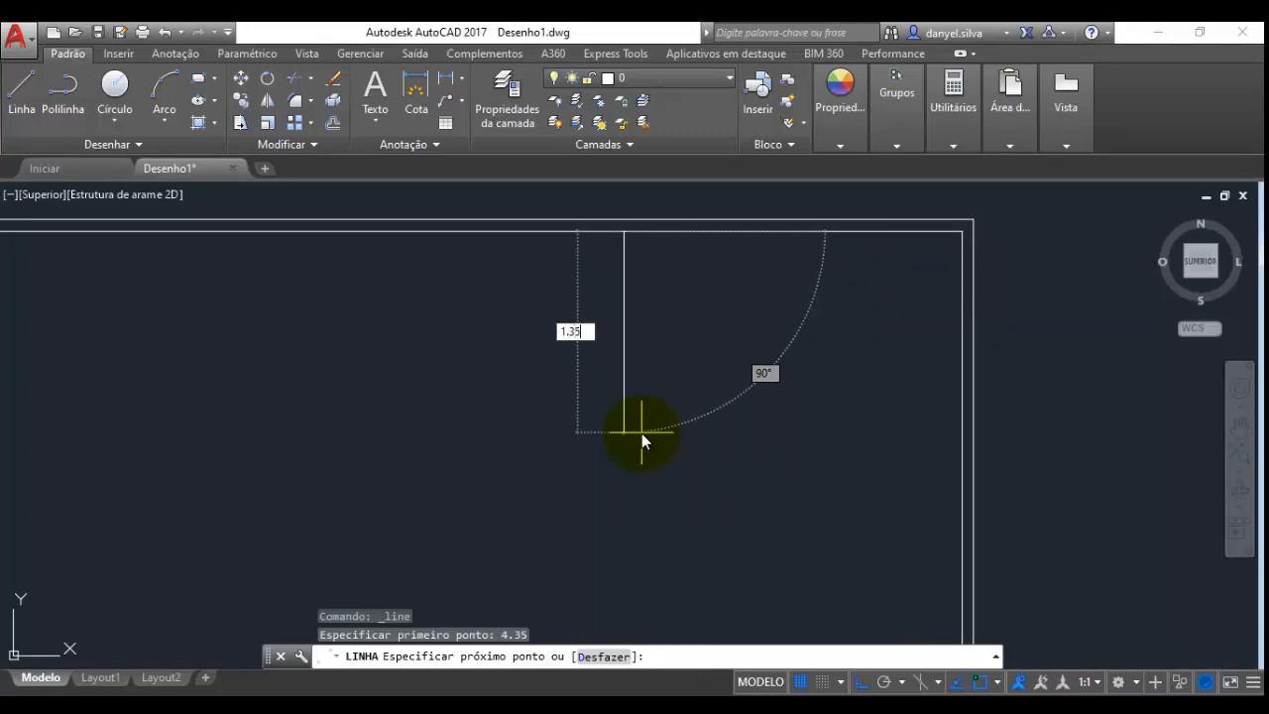
key(Return)
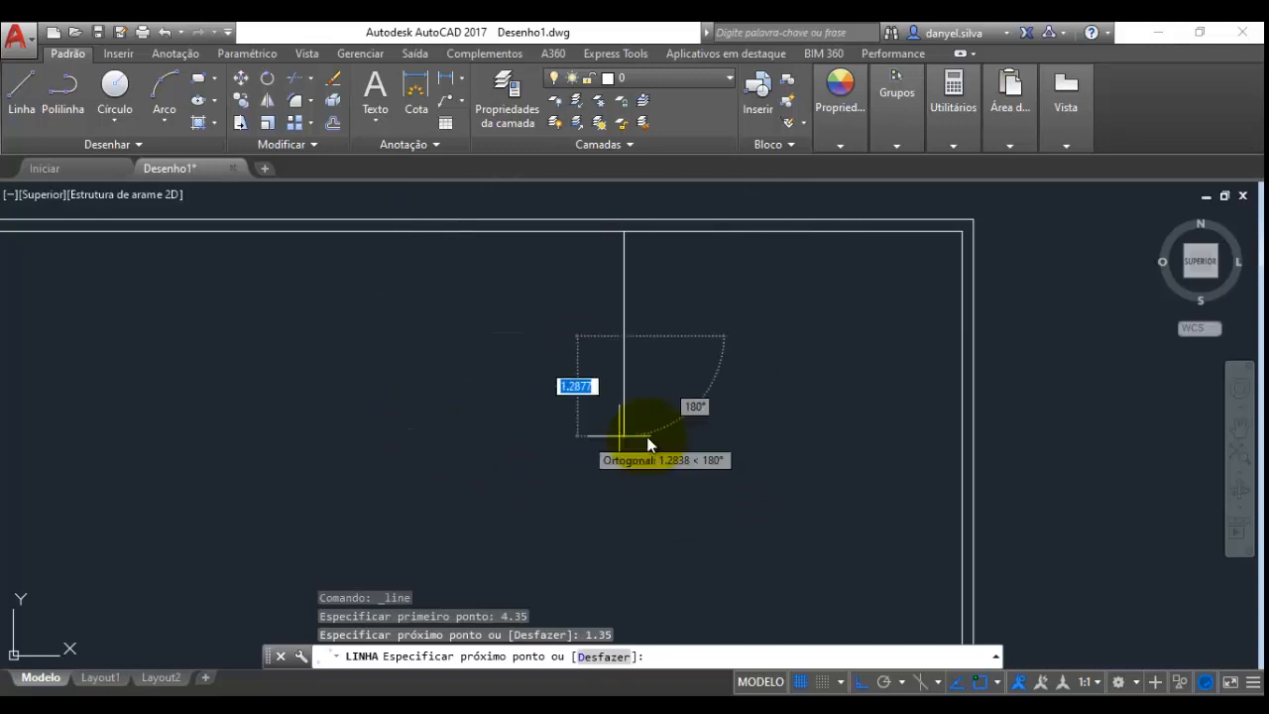
key(BackSpace)
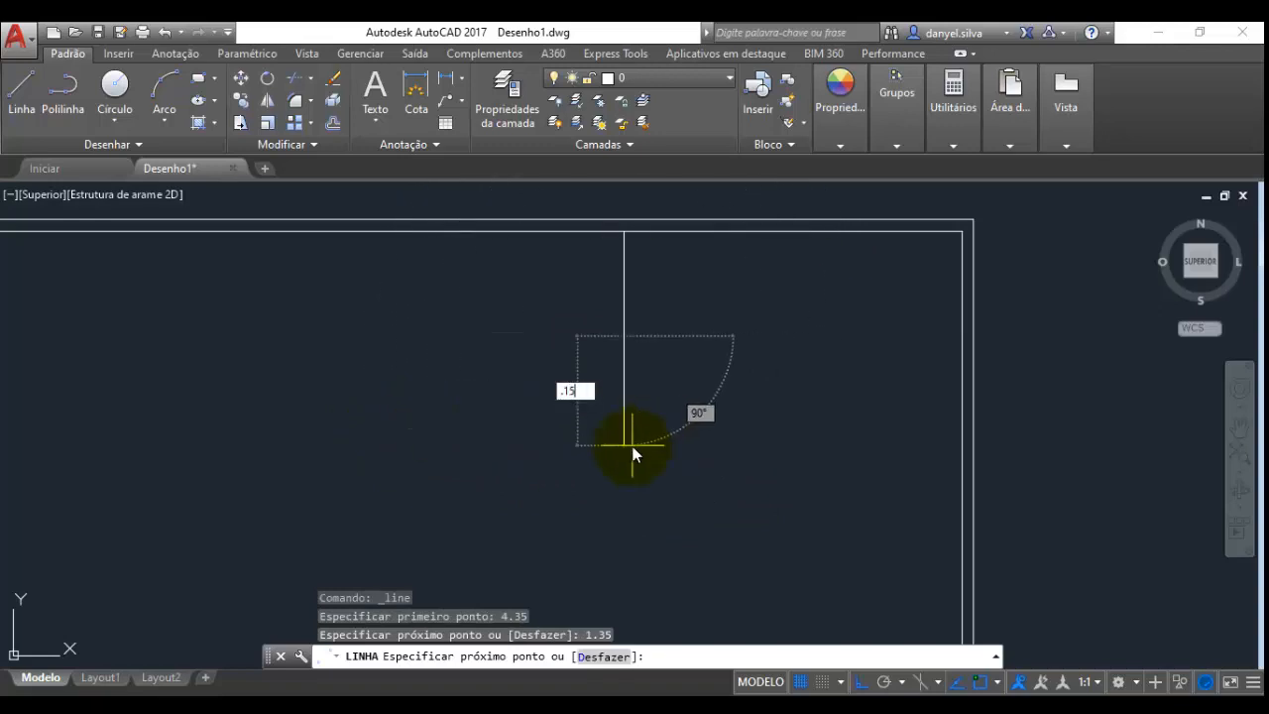
key(Return)
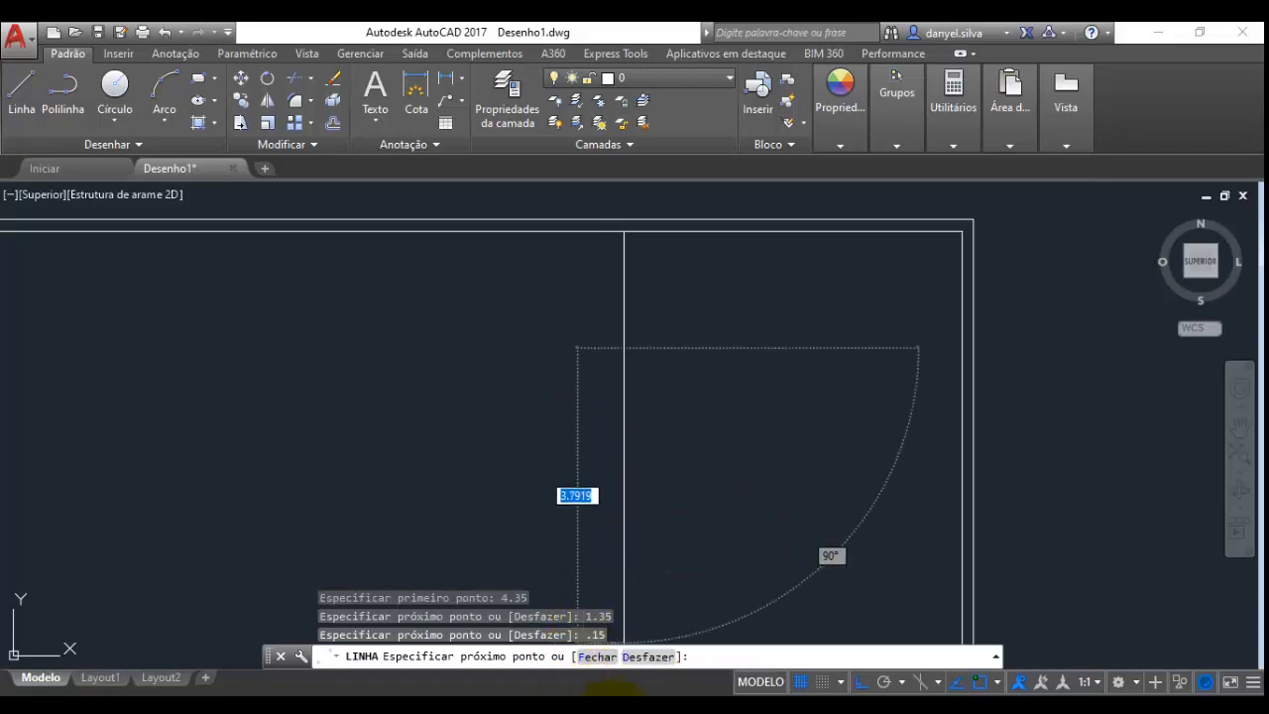
Check the bathroom dimension in the PDF, continue the line 2.40 straight down and end the Line command
click(612, 712)
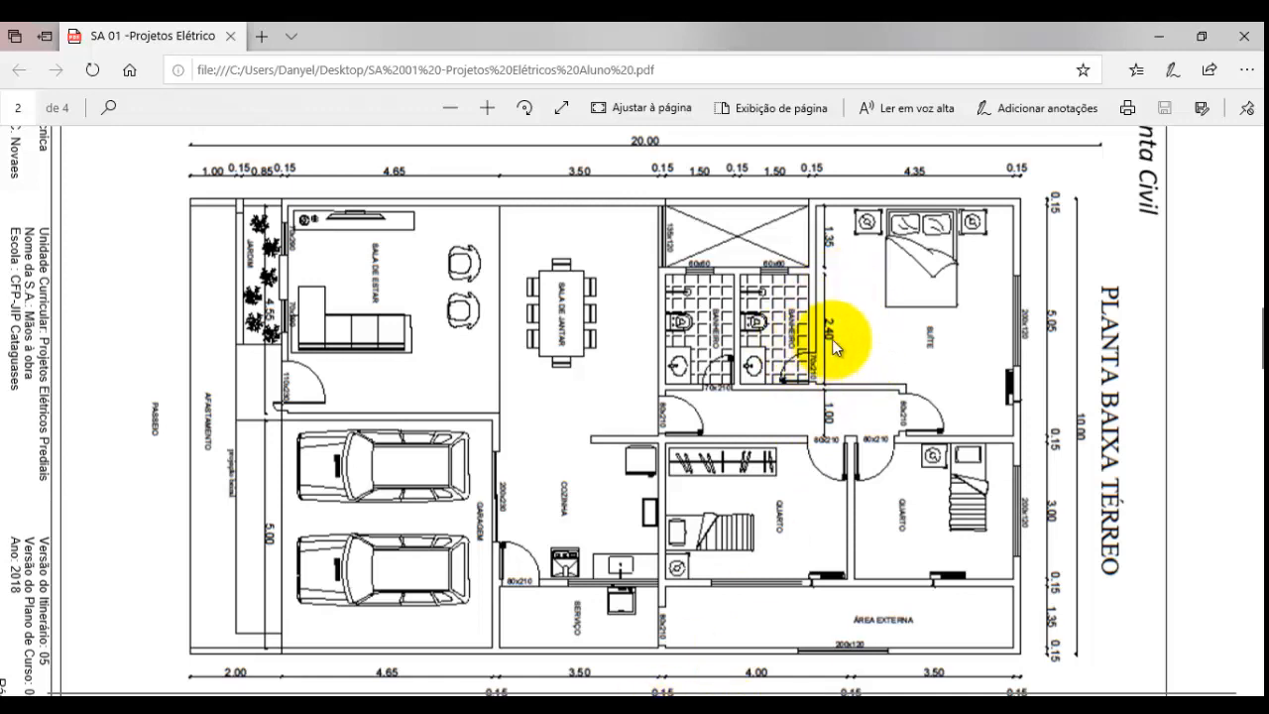
click(662, 694)
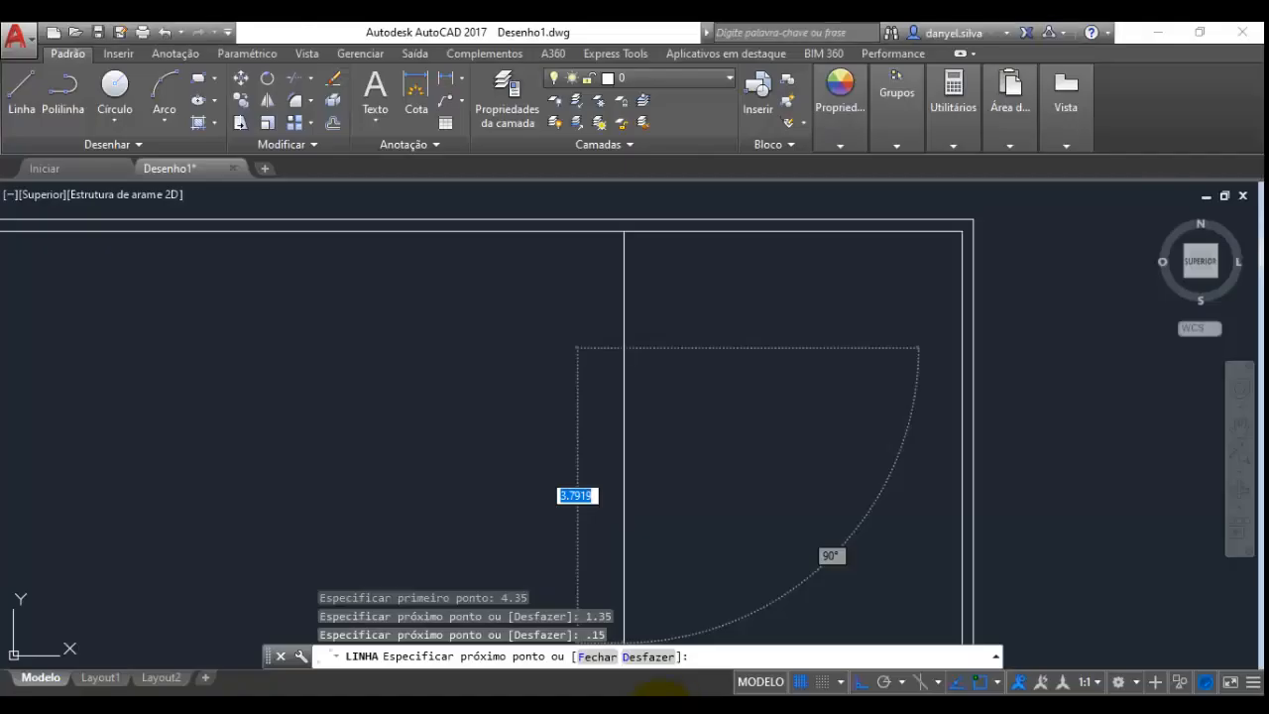
text(2)
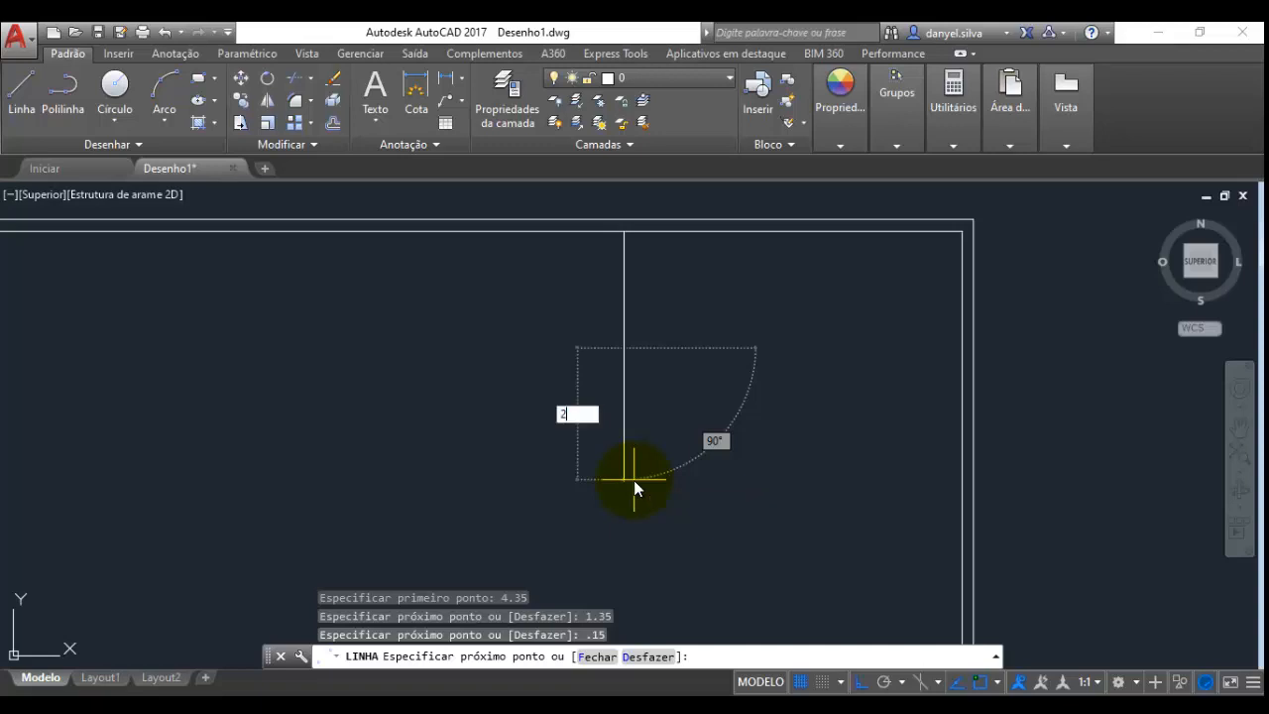
text(.24)
key(BackSpace)
key(BackSpace)
text(40)
key(Return)
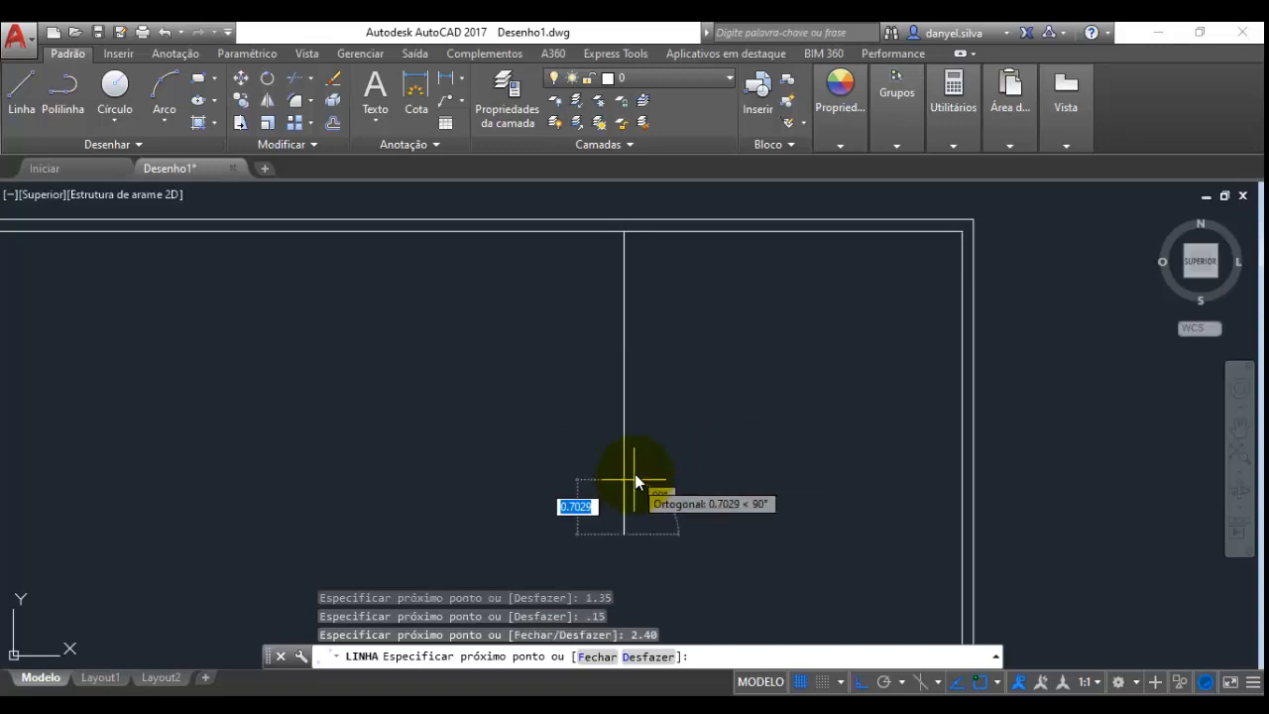
key(Escape)
middle_drag(660, 505, 660, 481)
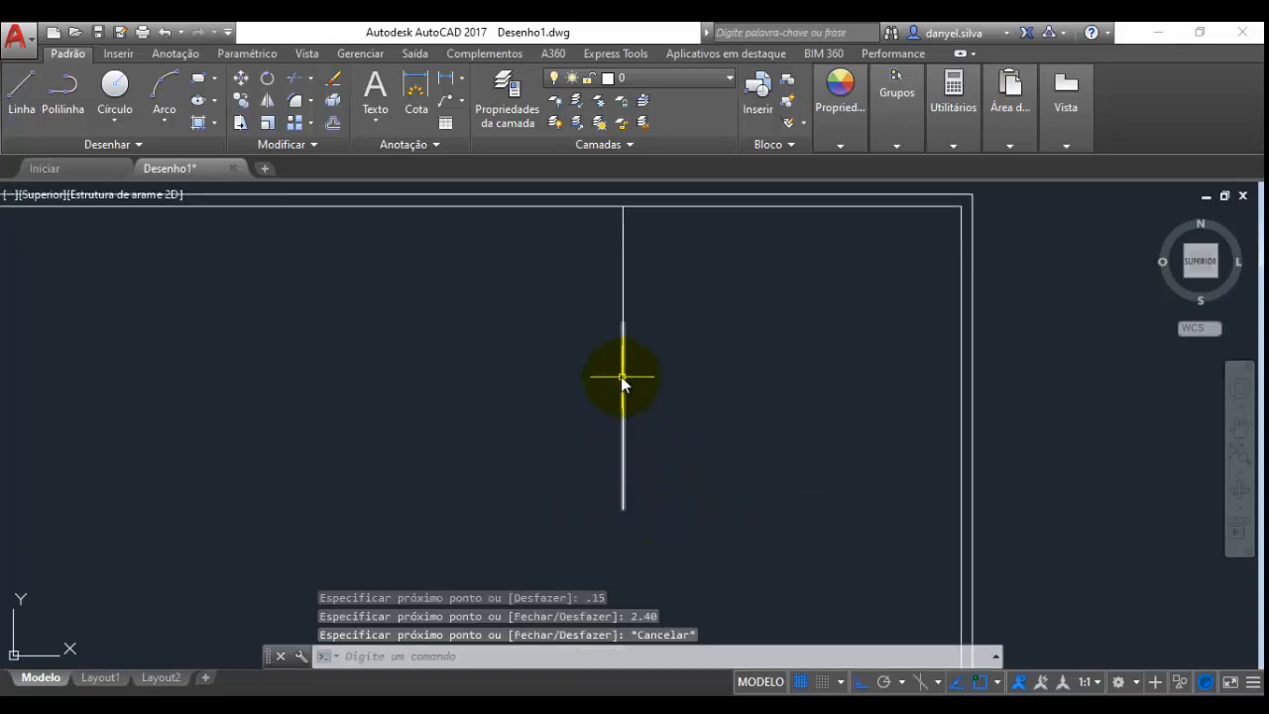
Select the vertical wall line's separate segments to examine where they divide, and clear the selection
click(624, 316)
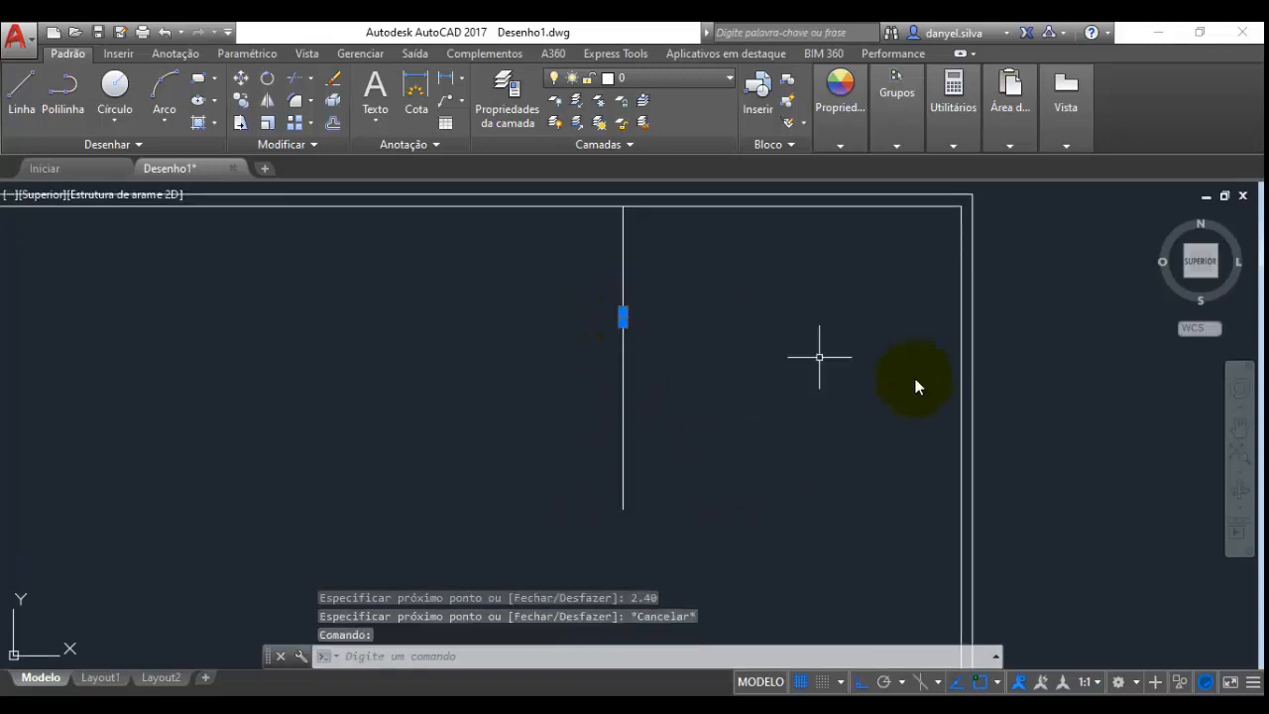
click(623, 316)
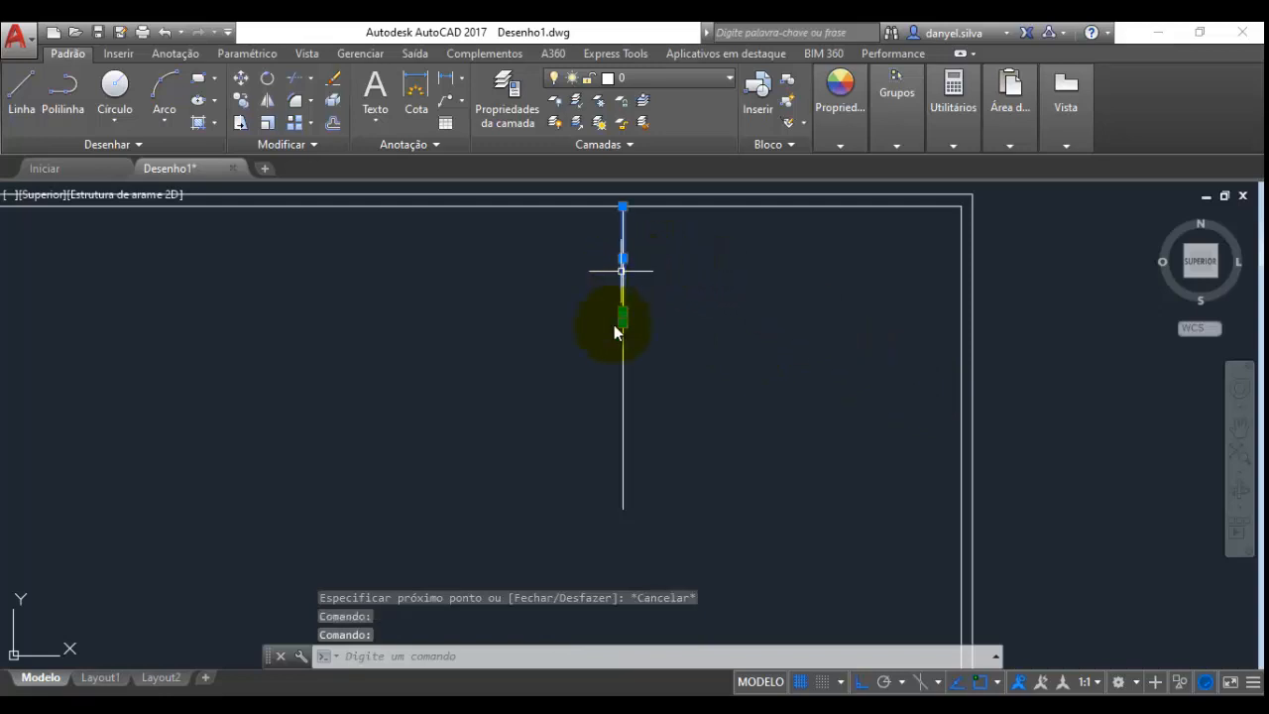
click(621, 414)
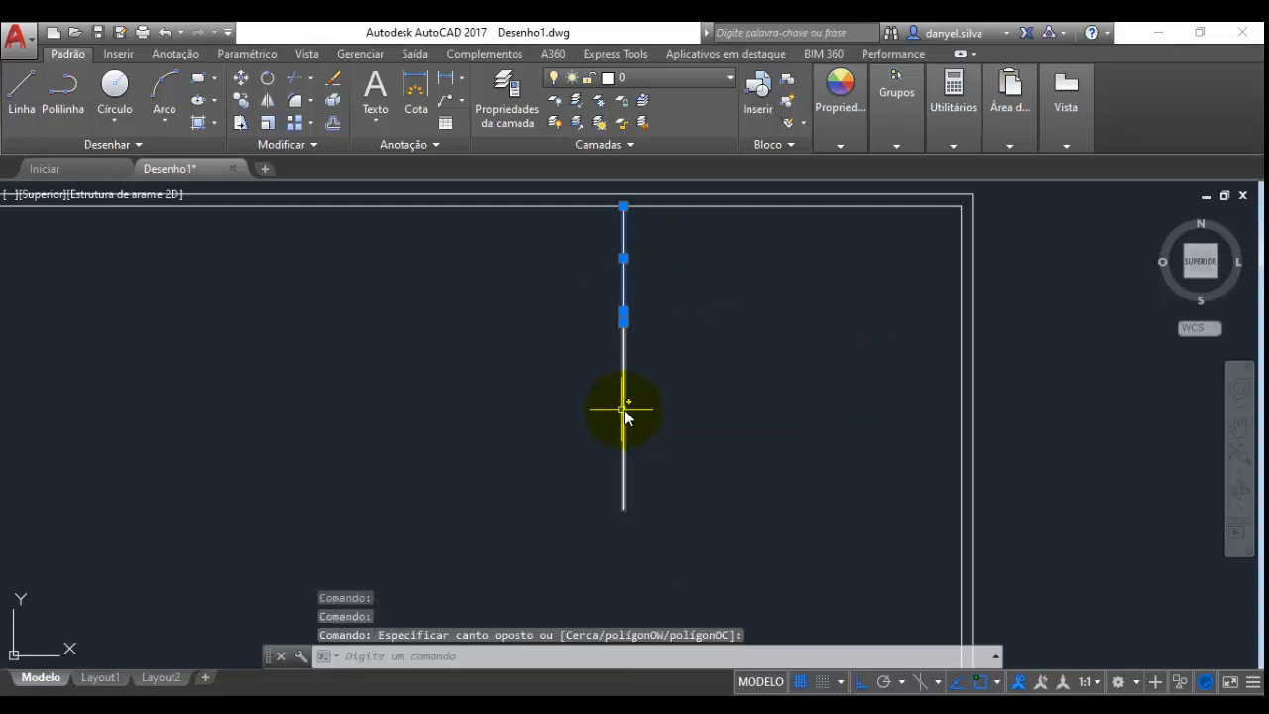
key(Escape)
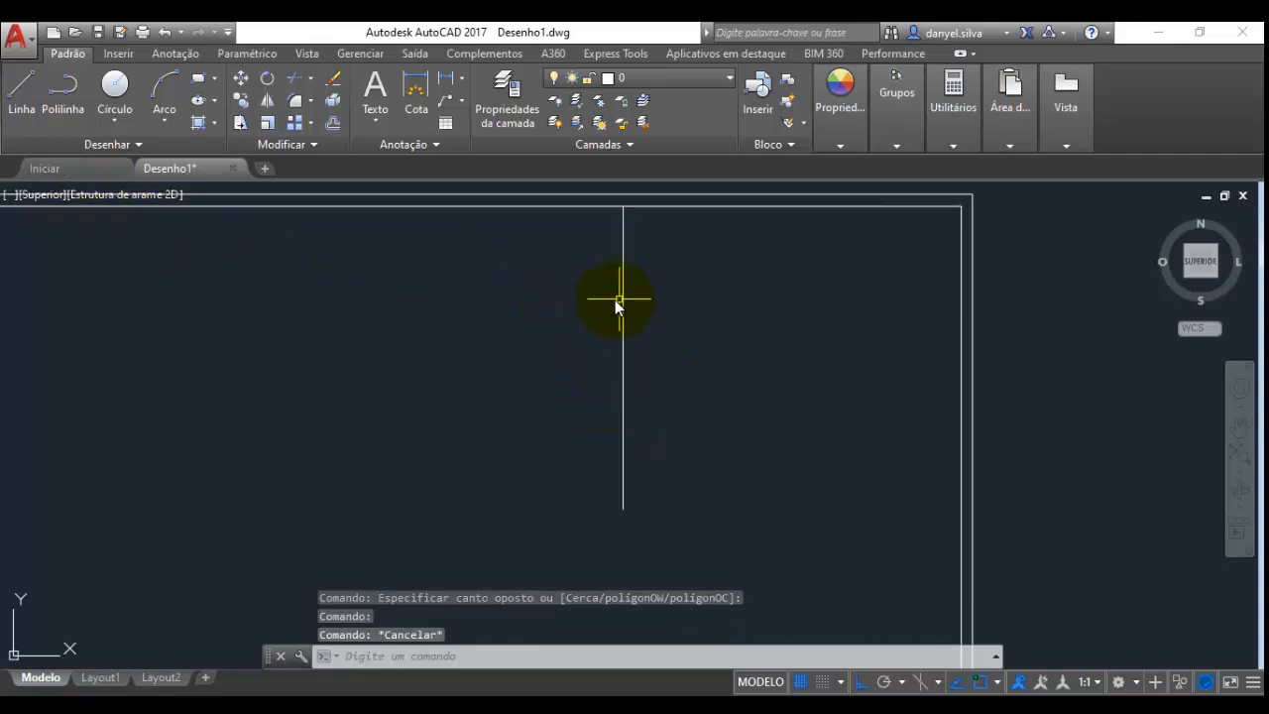
Draw two short horizontal trial lines leftward from the two ends of the vertical line's 0.15 segment
click(20, 87)
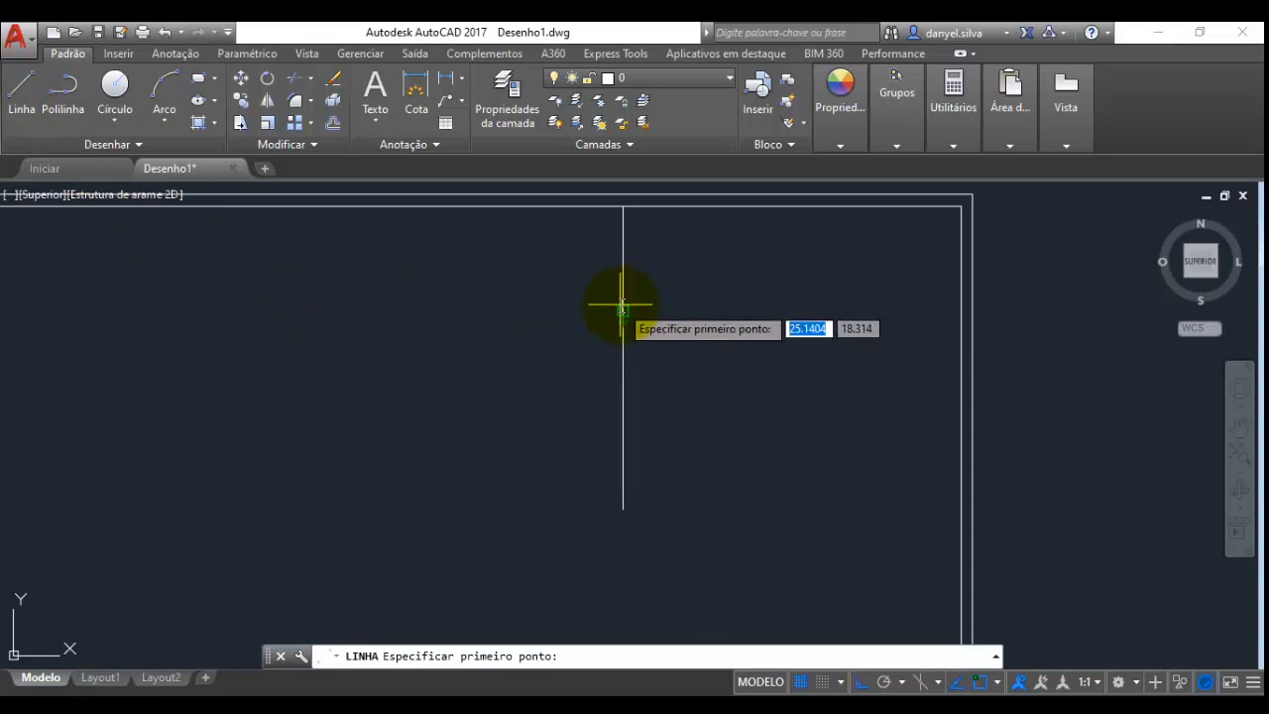
scroll(621, 312, up, 3)
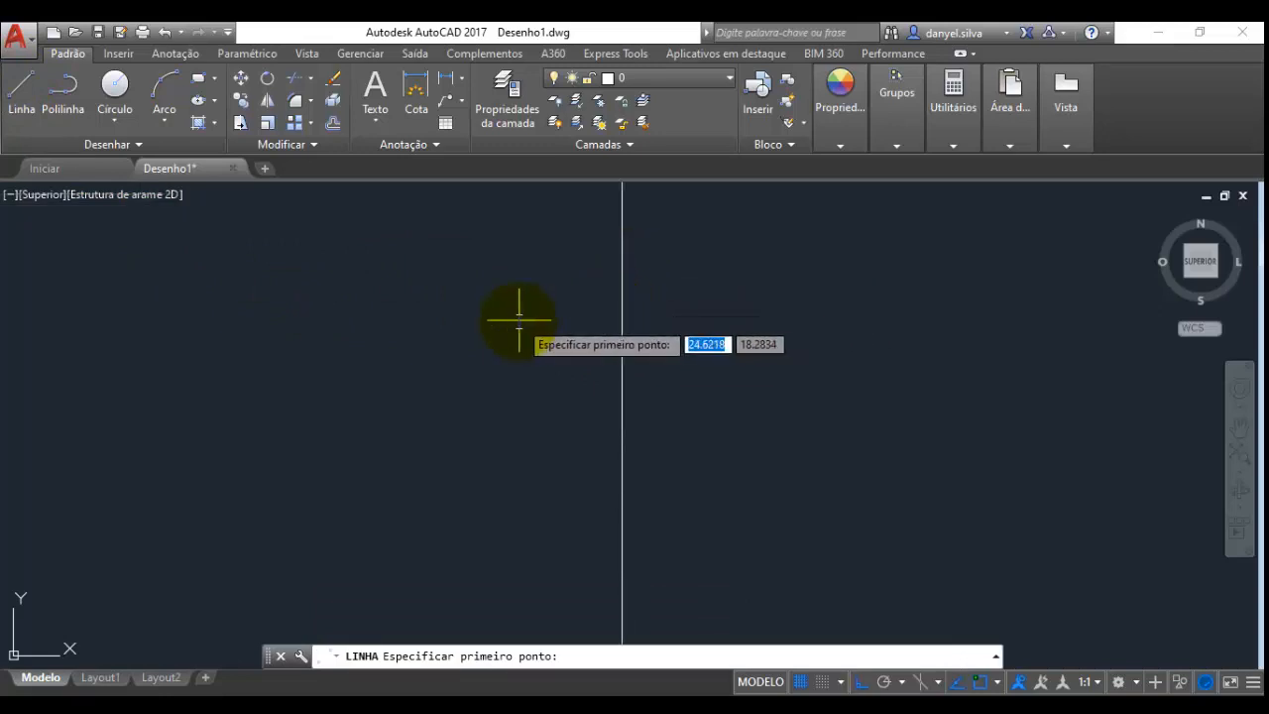
click(622, 315)
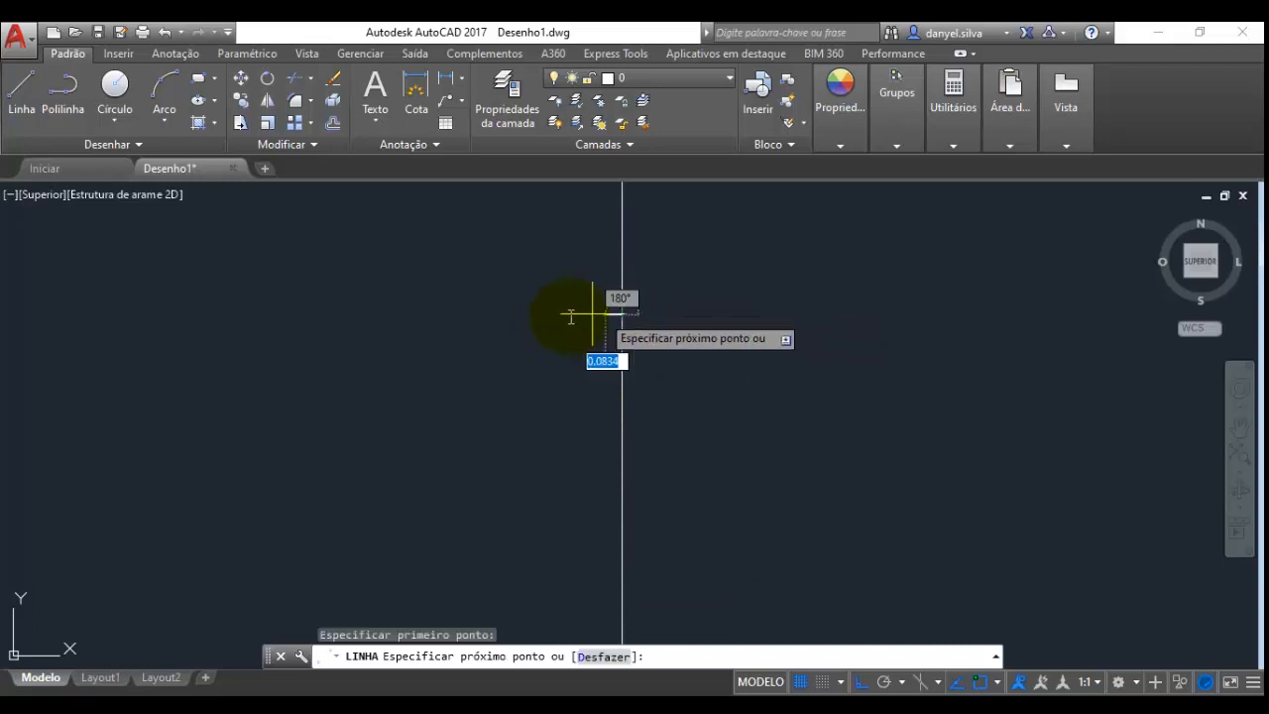
click(512, 314)
key(Escape)
key(Return)
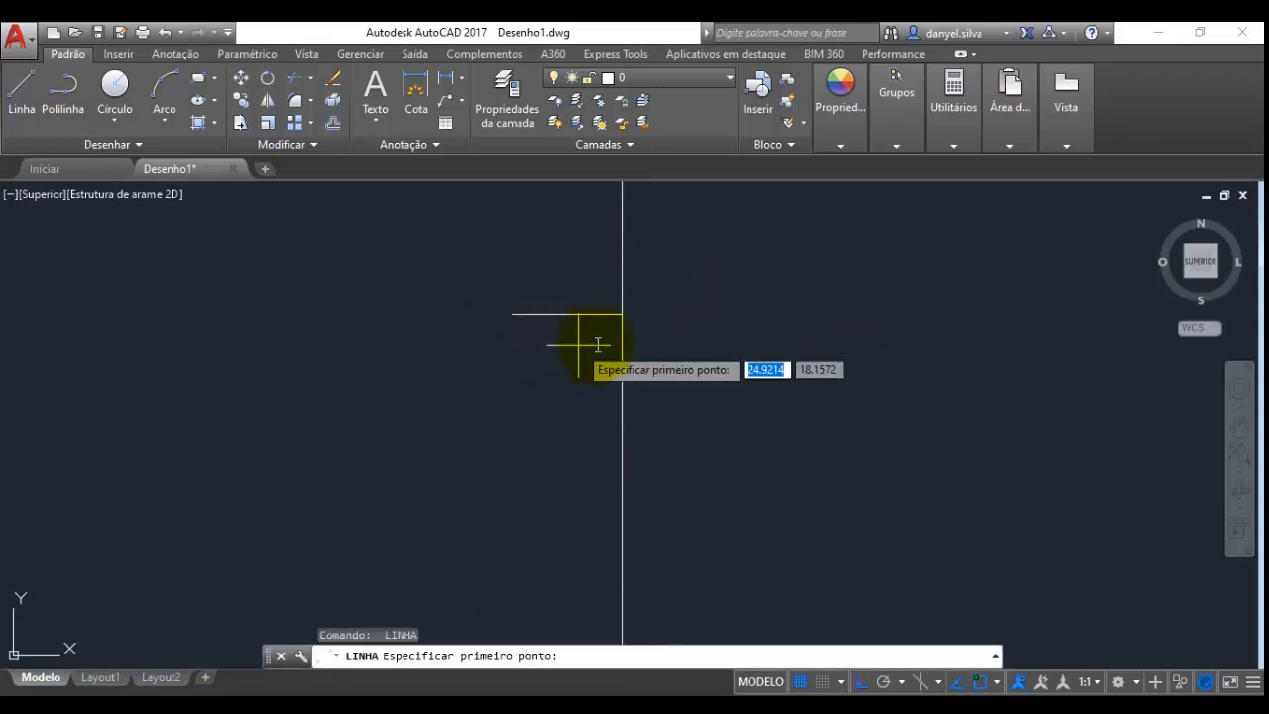
click(505, 344)
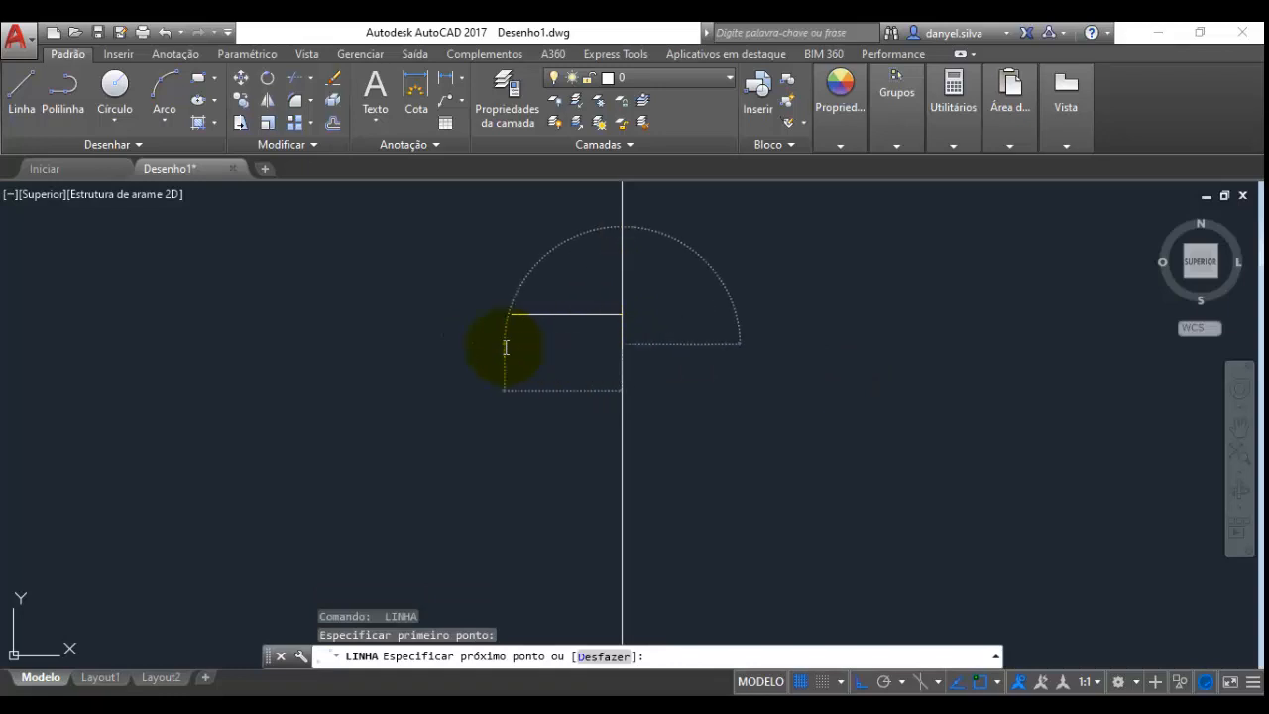
key(Escape)
Delete the two short horizontal trial lines beside the vertical wall line
click(552, 298)
click(481, 391)
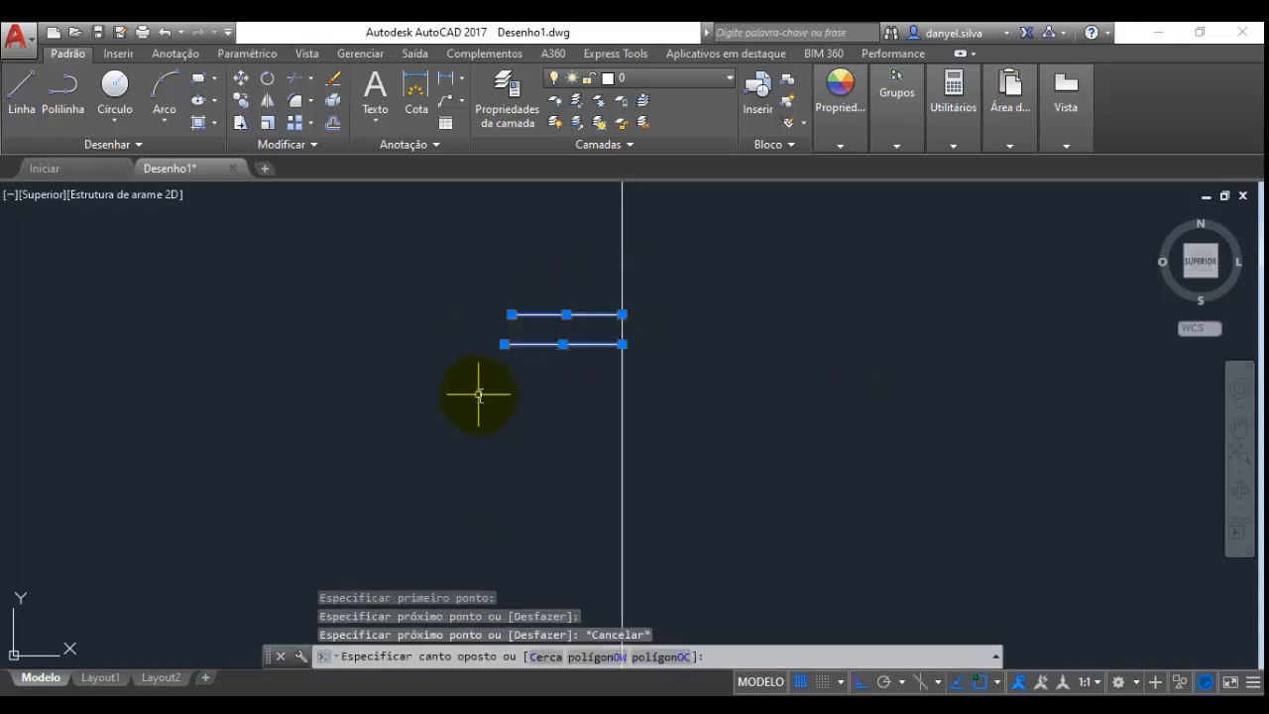
key(Delete)
Review the vertical wall line's lower end and switch to the PDF to check the corridor dimensions beside the suite
scroll(493, 382, down, 3)
scroll(493, 382, up, 2)
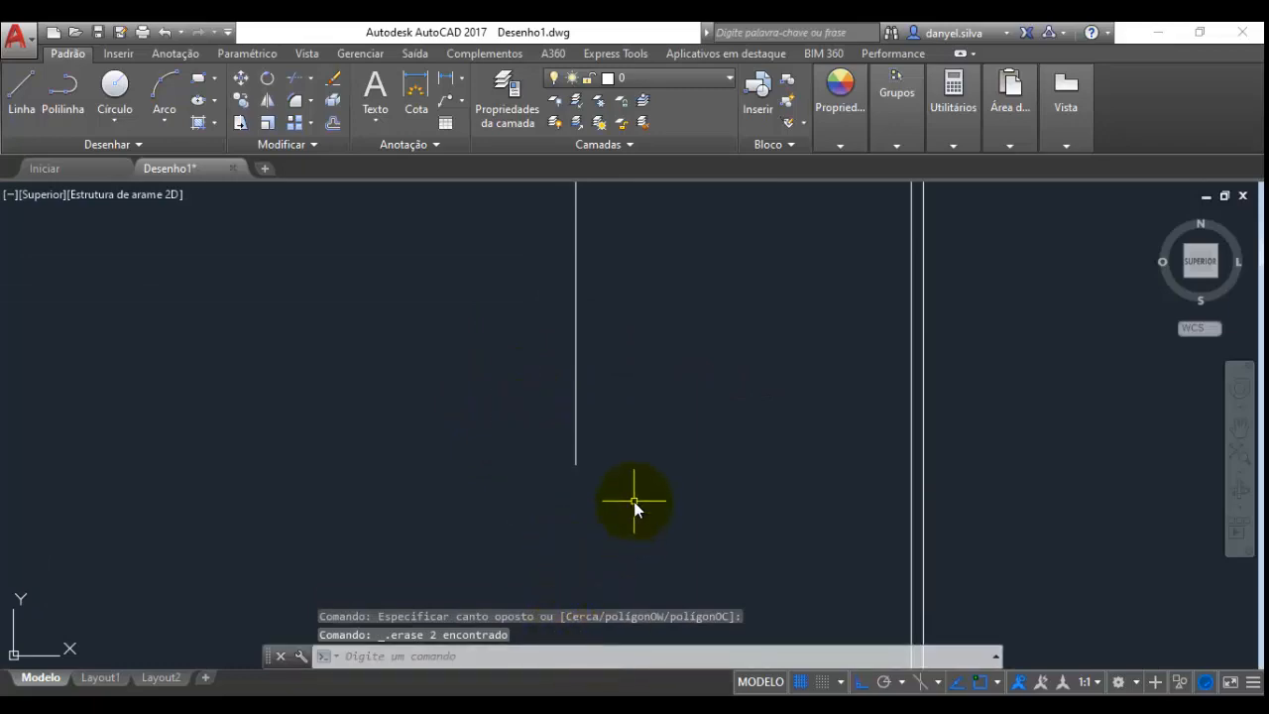
scroll(634, 503, down, 2)
middle_drag(651, 470, 767, 440)
click(609, 709)
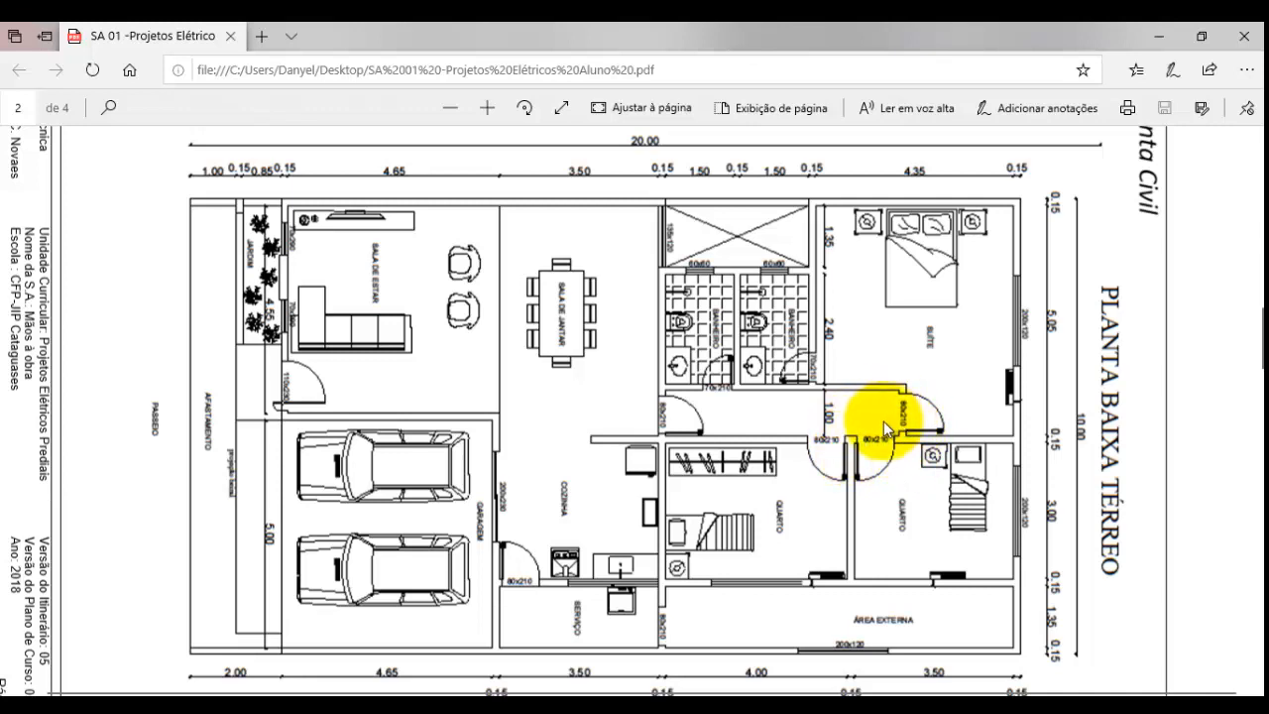
Return to AutoCAD and draw a horizontal line 2.05 long to the right from the vertical wall line's lower end
key(alt+Tab)
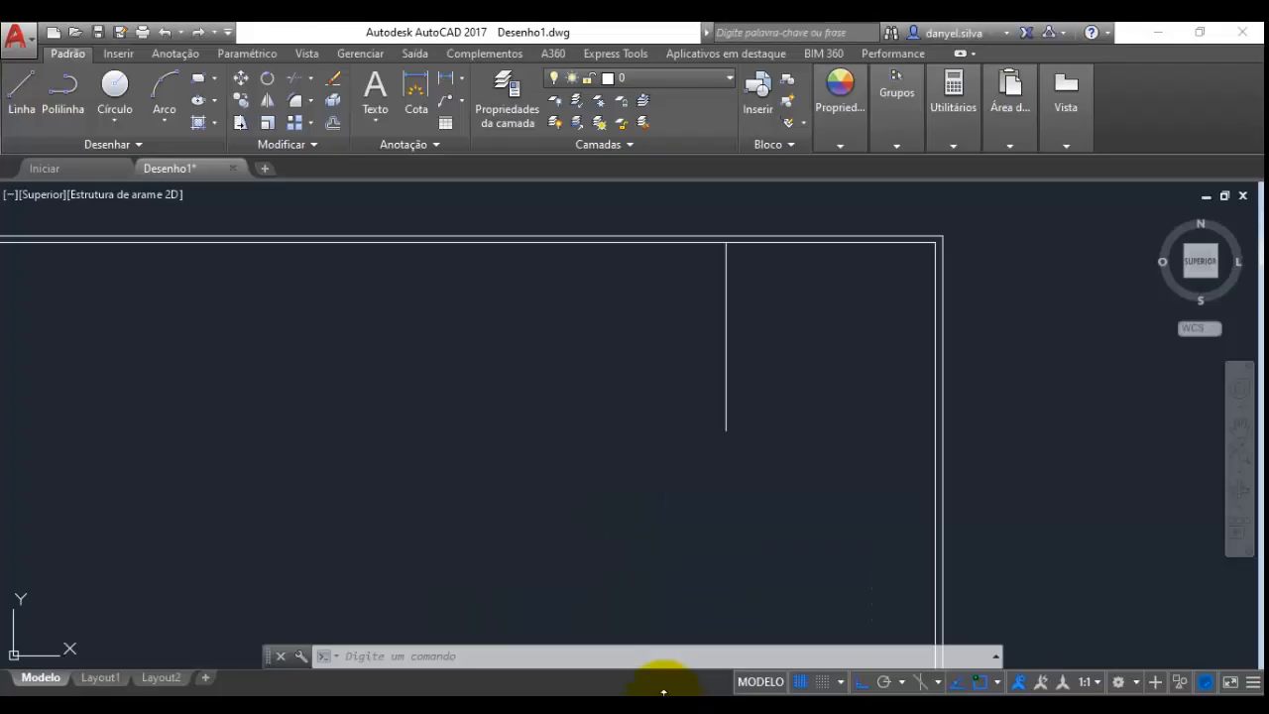
click(27, 100)
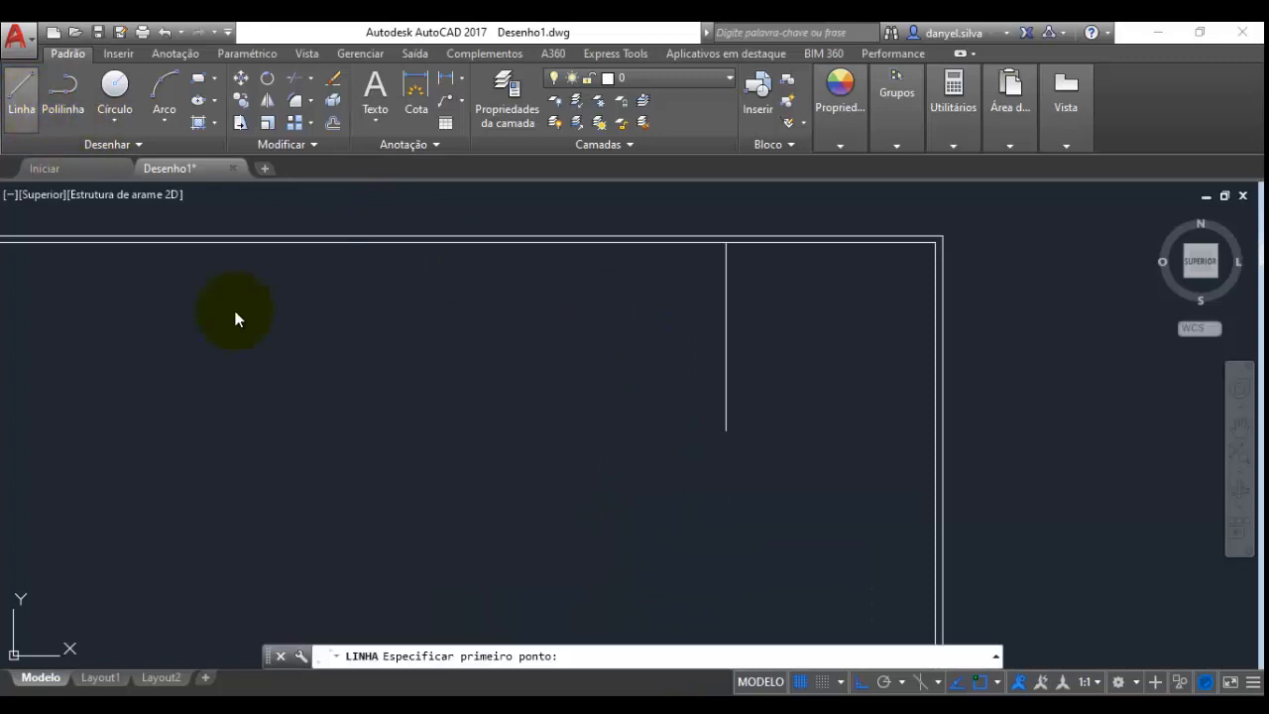
click(725, 431)
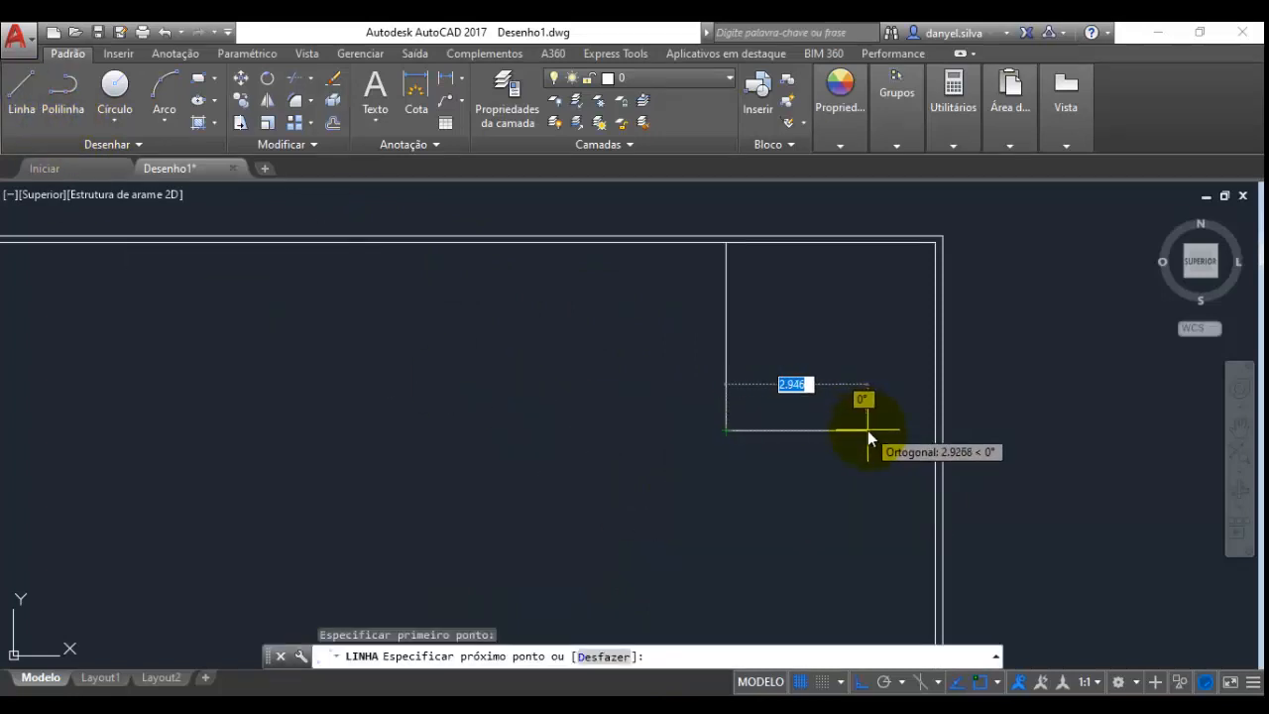
text(2)
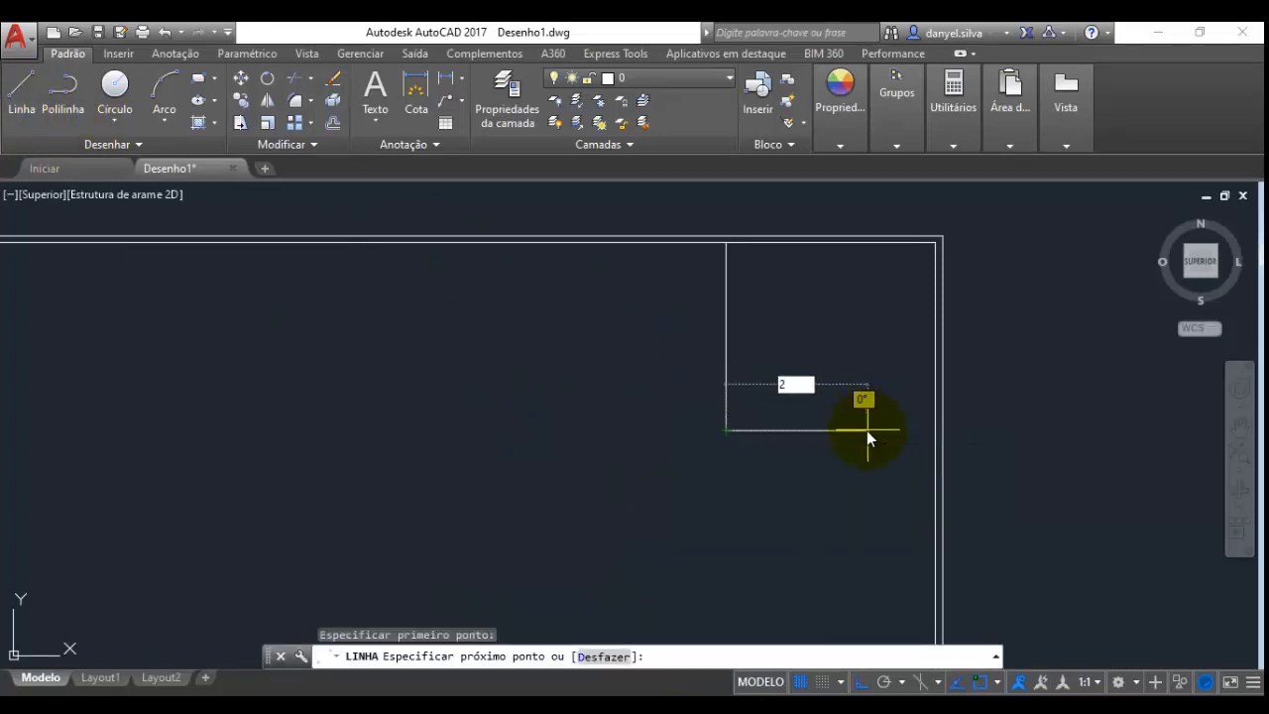
text(.5)
key(BackSpace)
text(05)
key(Return)
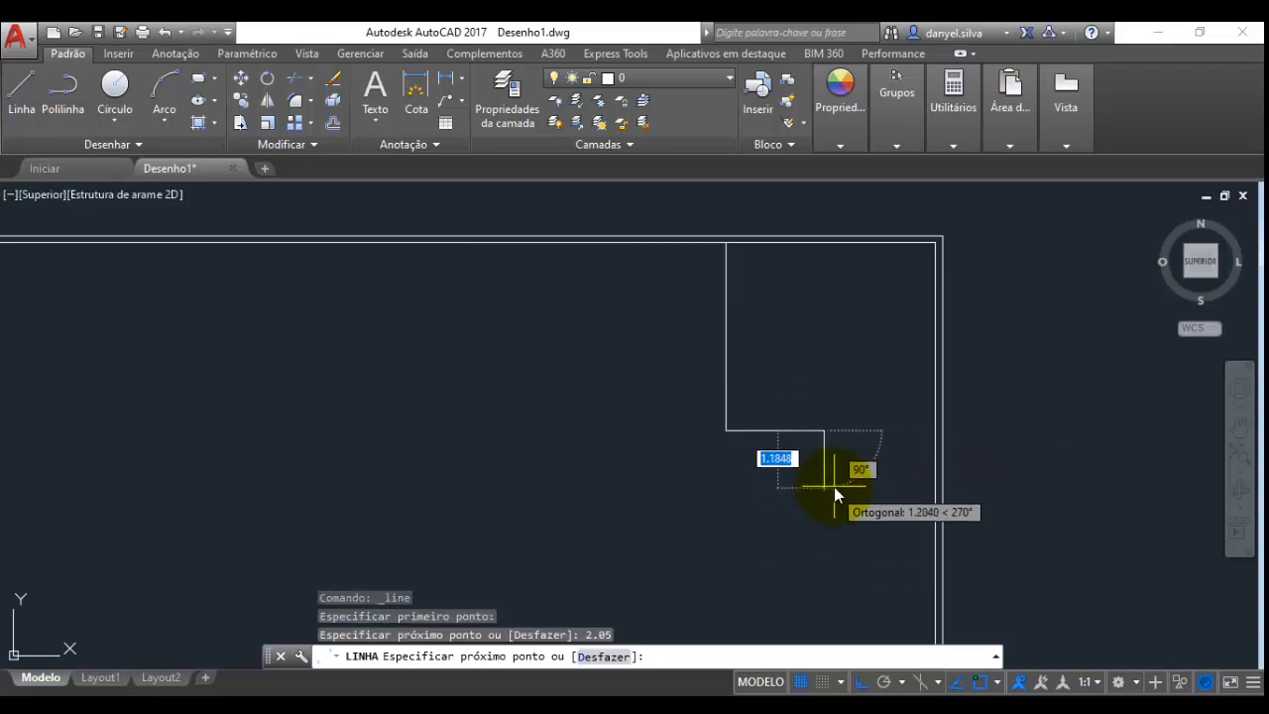
key(Escape)
mouse_move(770, 489)
middle_down()
mouse_move(742, 466)
mouse_move(788, 506)
mouse_move(736, 527)
middle_up()
Check the PDF plan and offset each segment of the vertical wall line 0.15 to the left in AutoCAD
click(616, 709)
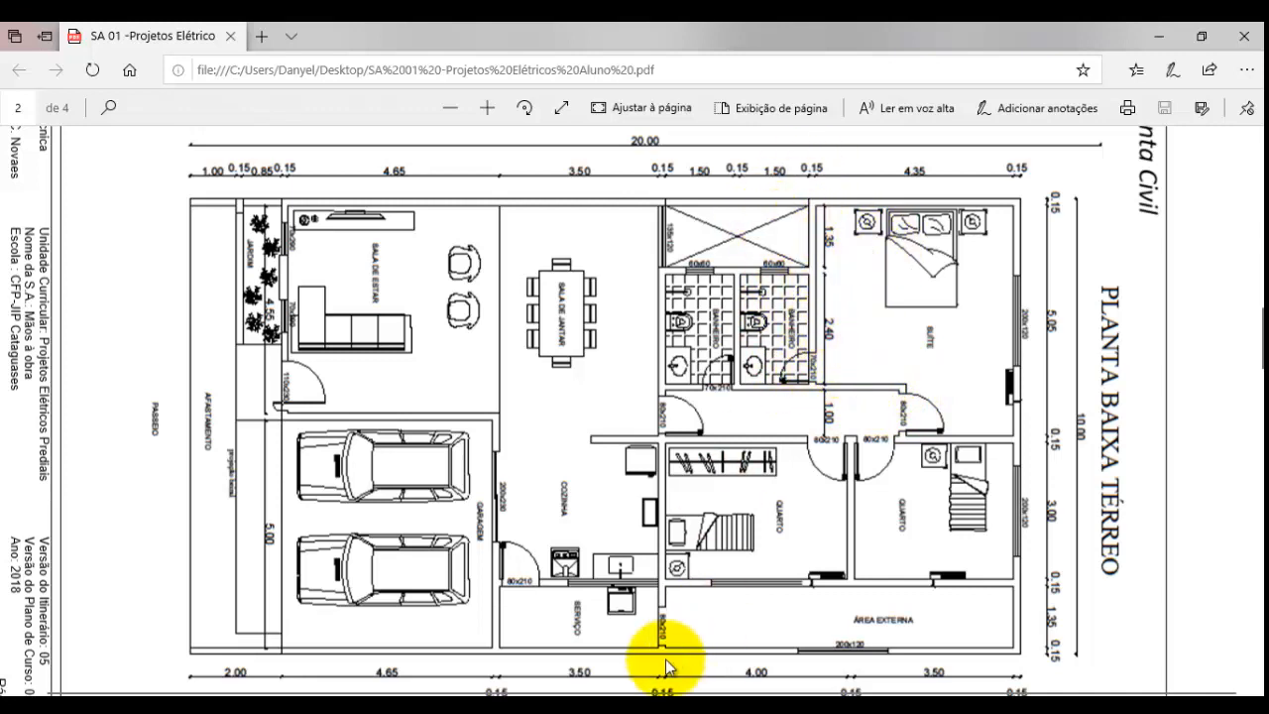
click(663, 691)
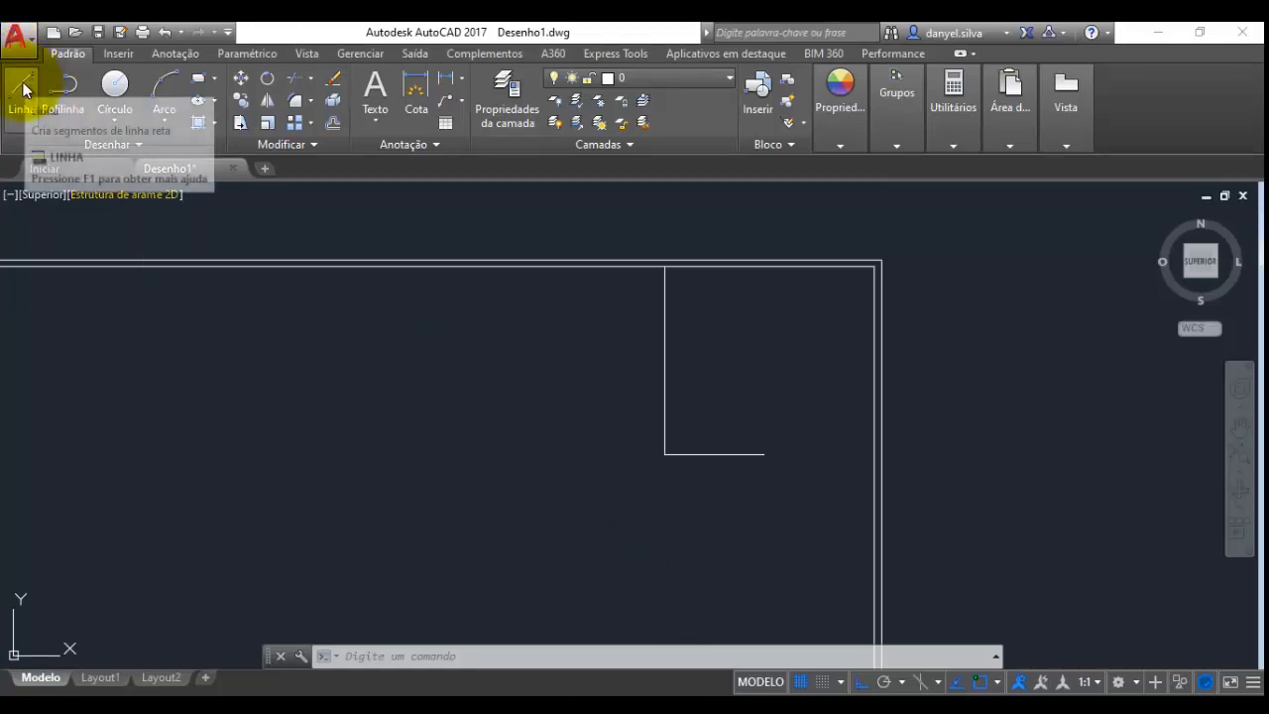
click(331, 126)
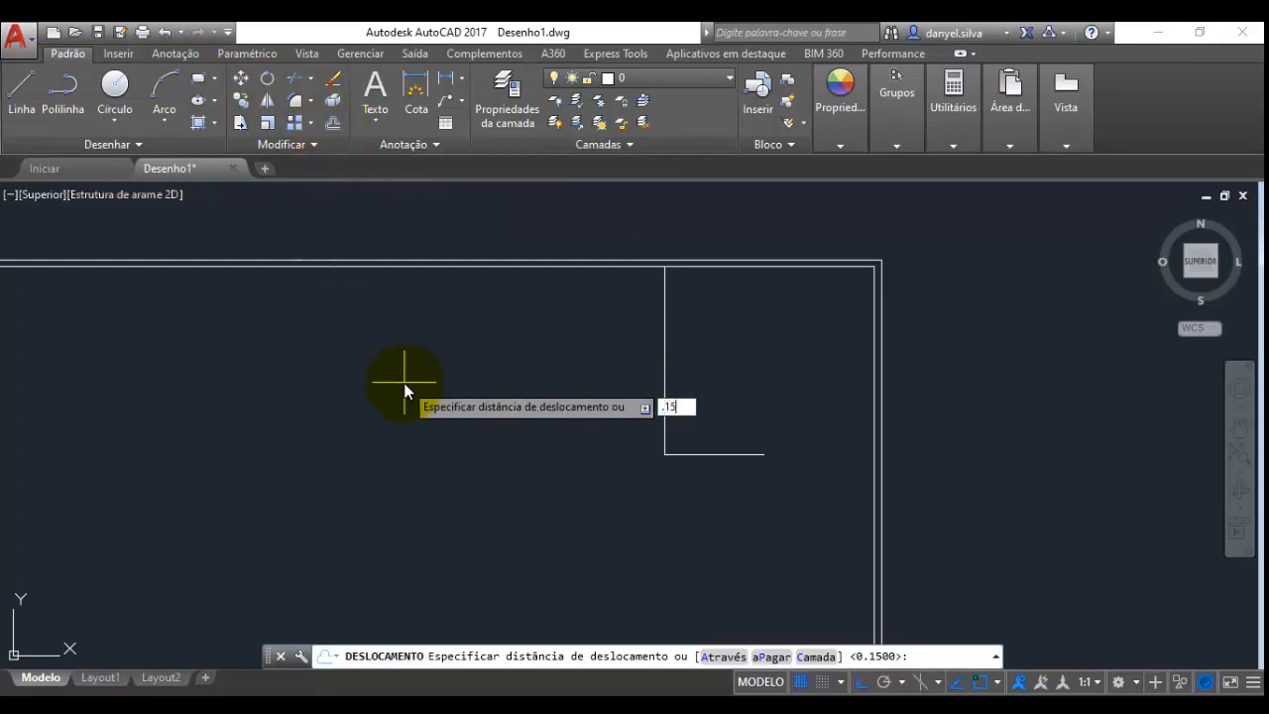
key(Return)
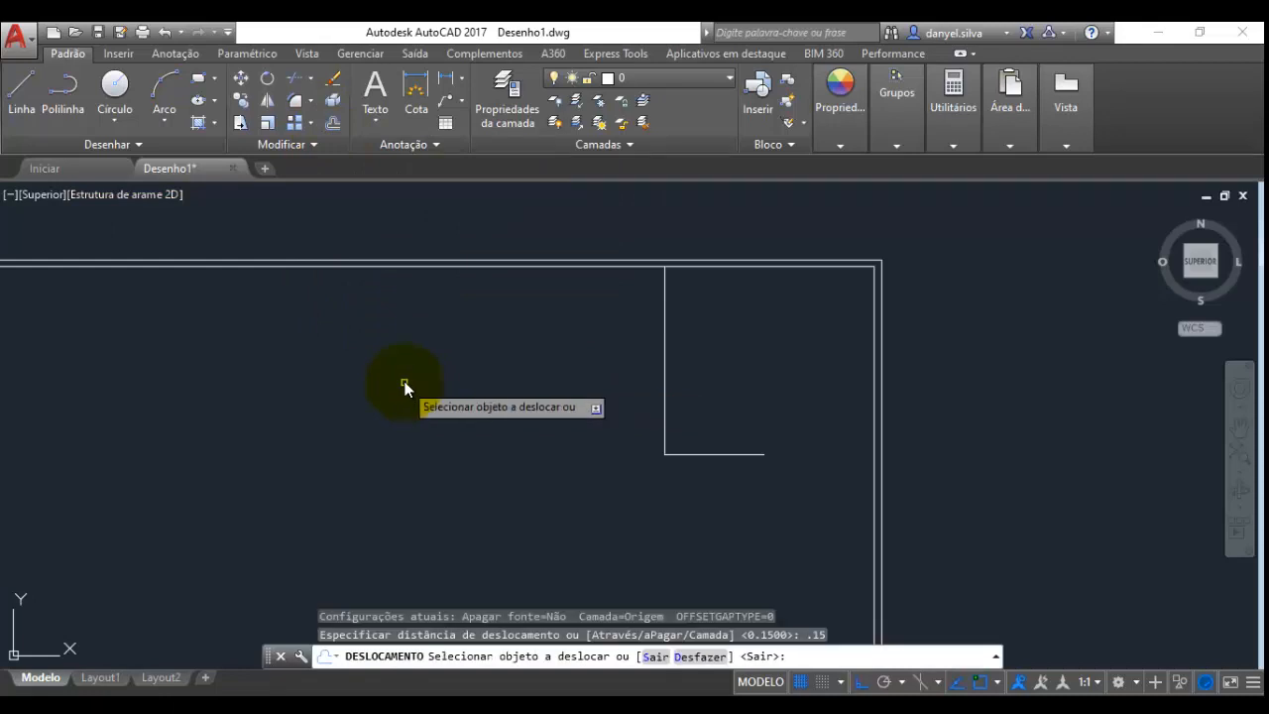
click(666, 297)
click(588, 306)
click(664, 357)
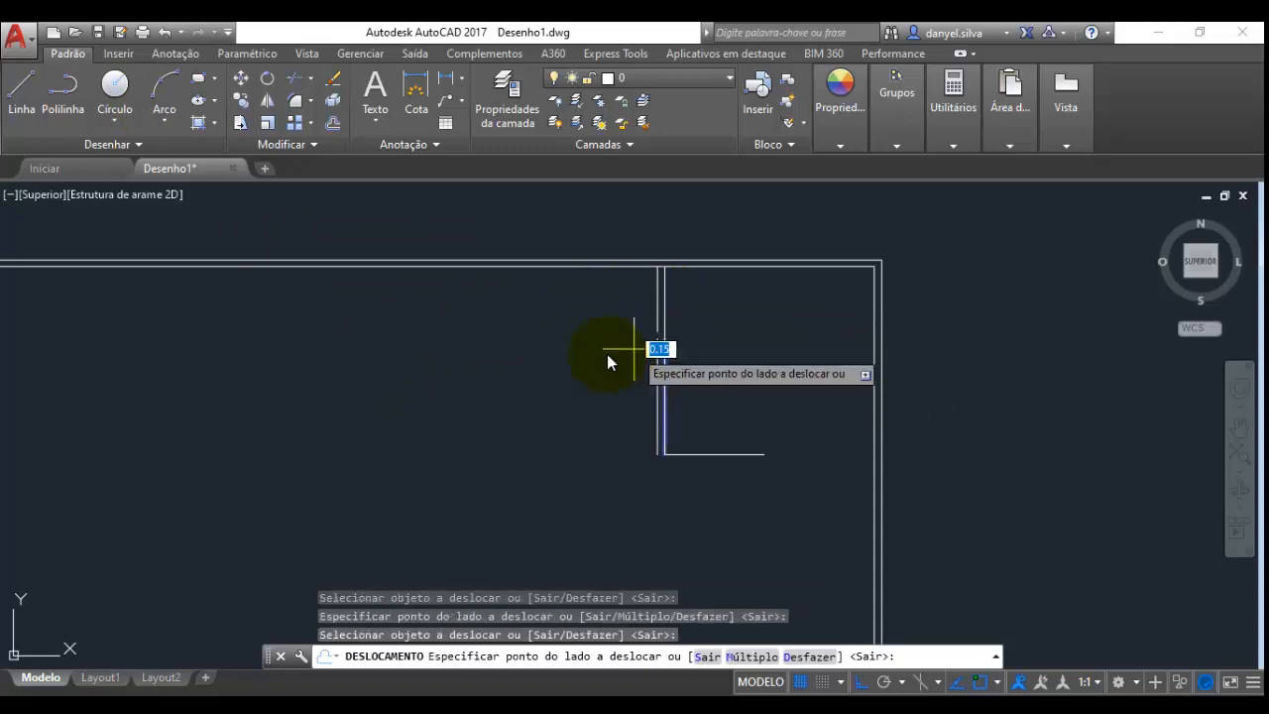
click(580, 354)
scroll(644, 336, up, 4)
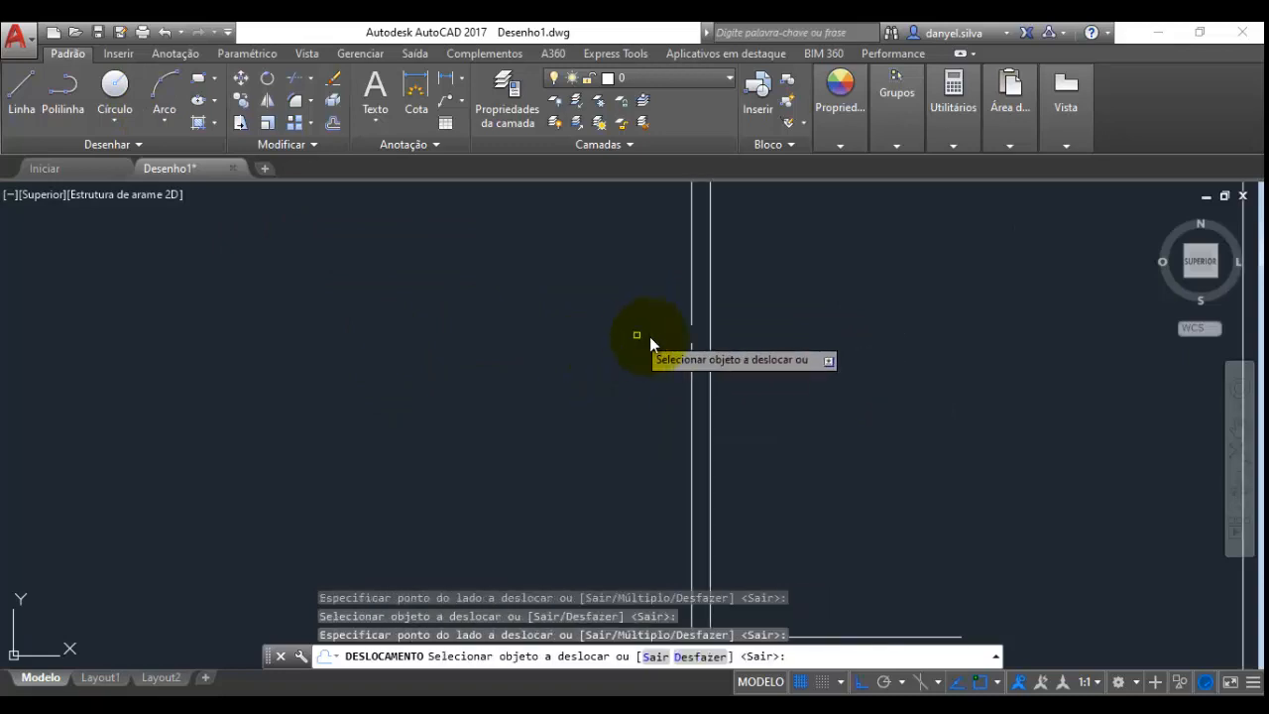
click(709, 335)
click(576, 340)
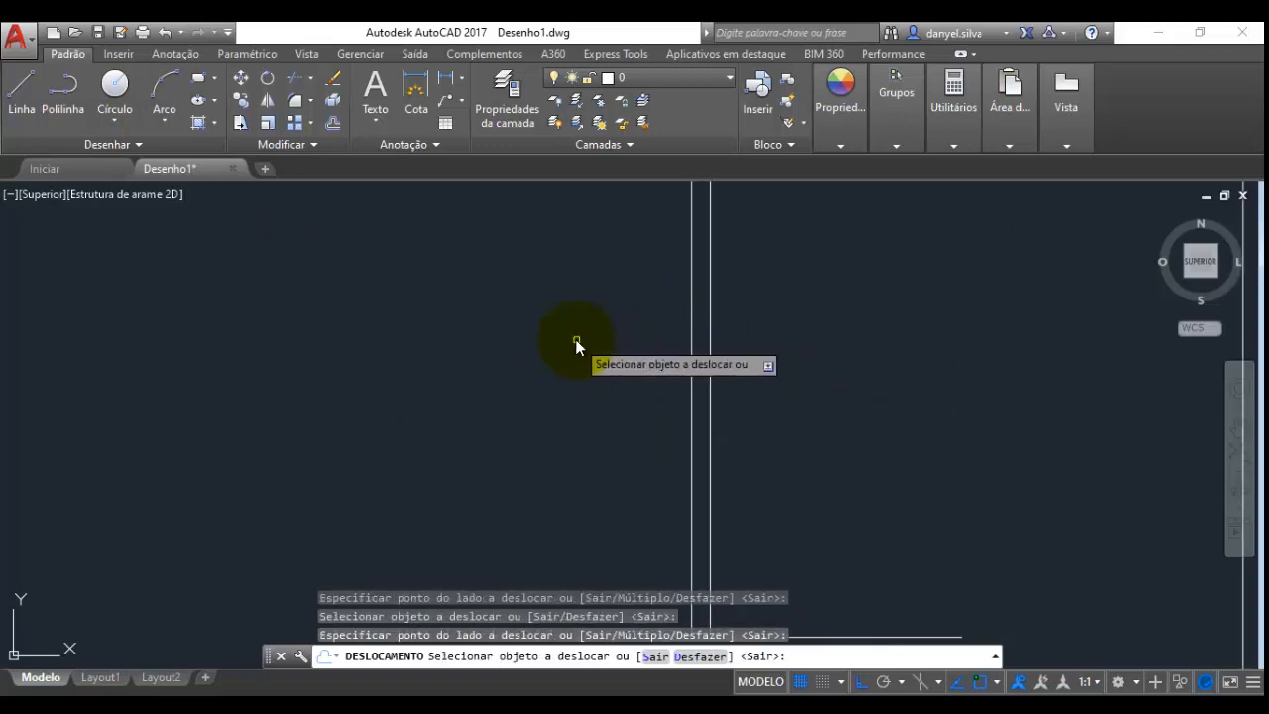
scroll(575, 339, down, 2)
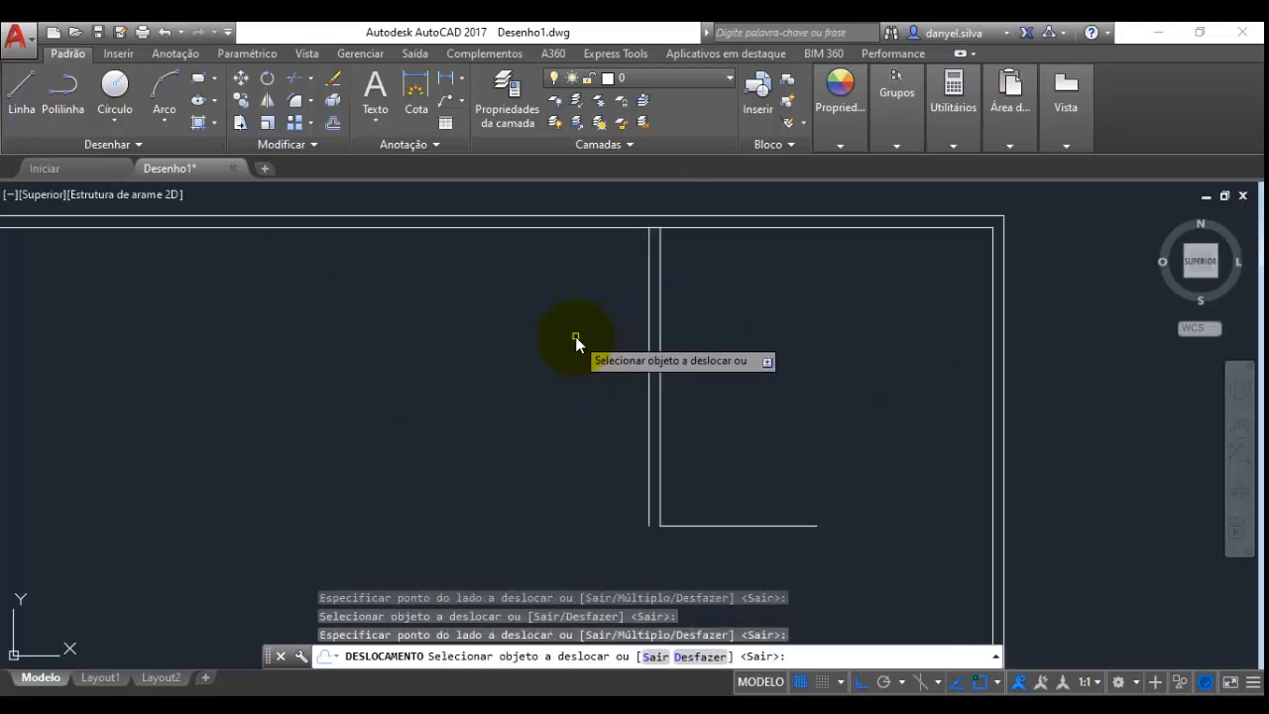
Offset the horizontal 2.05 wall line downward by 0.15 to form the wall's second face
click(694, 527)
click(700, 571)
mouse_move(770, 412)
middle_down()
mouse_move(801, 313)
mouse_move(840, 430)
mouse_move(804, 332)
mouse_move(790, 386)
middle_up()
scroll(834, 404, down, 2)
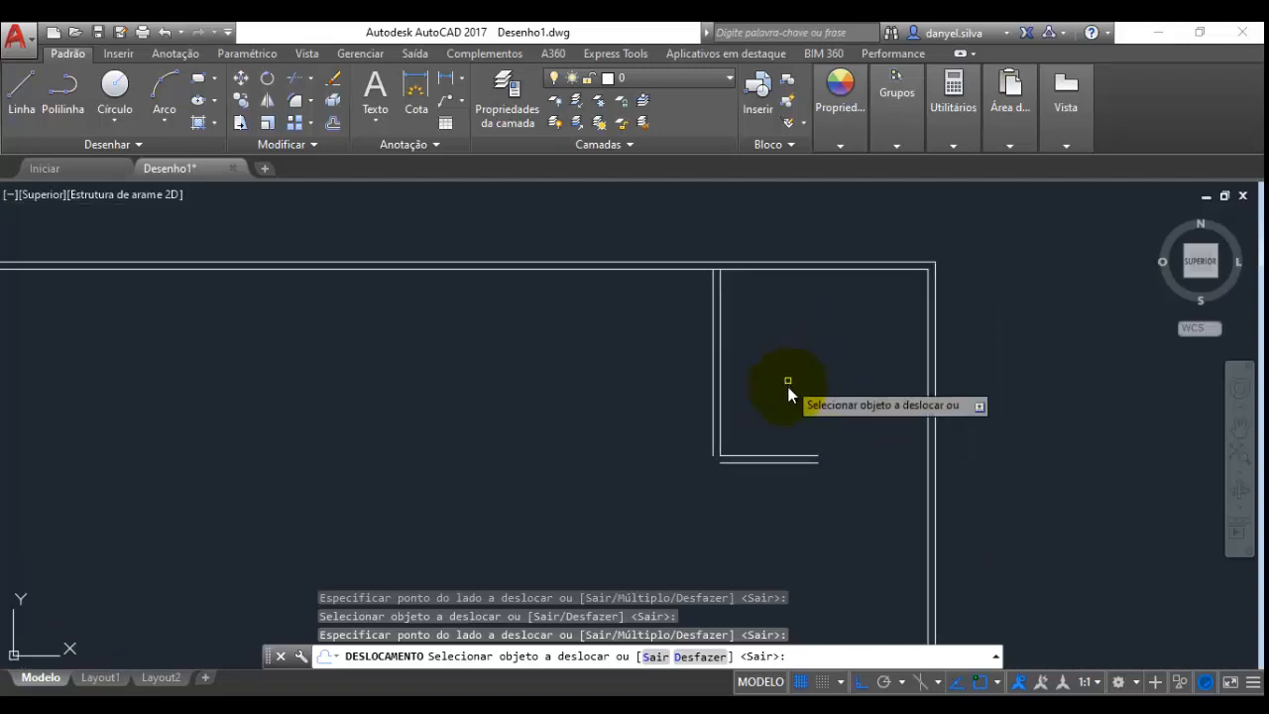
key(Escape)
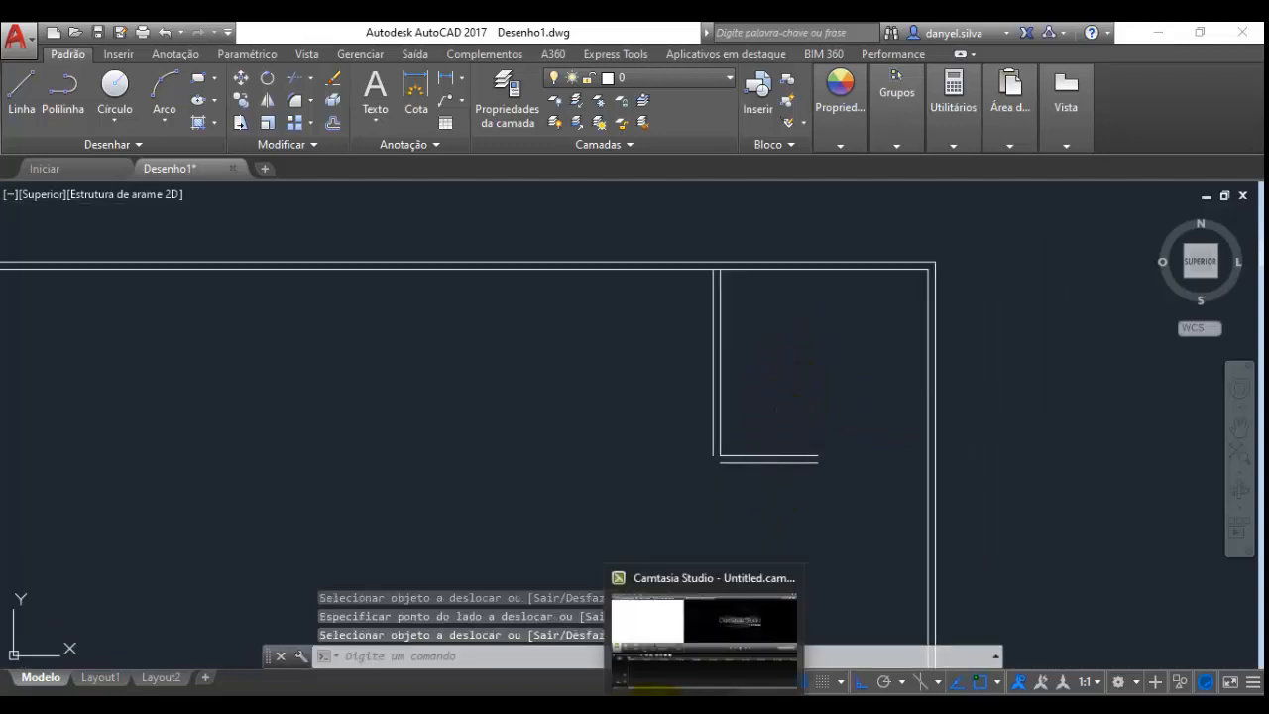
Switch to the PDF to examine the corridor and suite door area up close, and return to AutoCAD
click(625, 707)
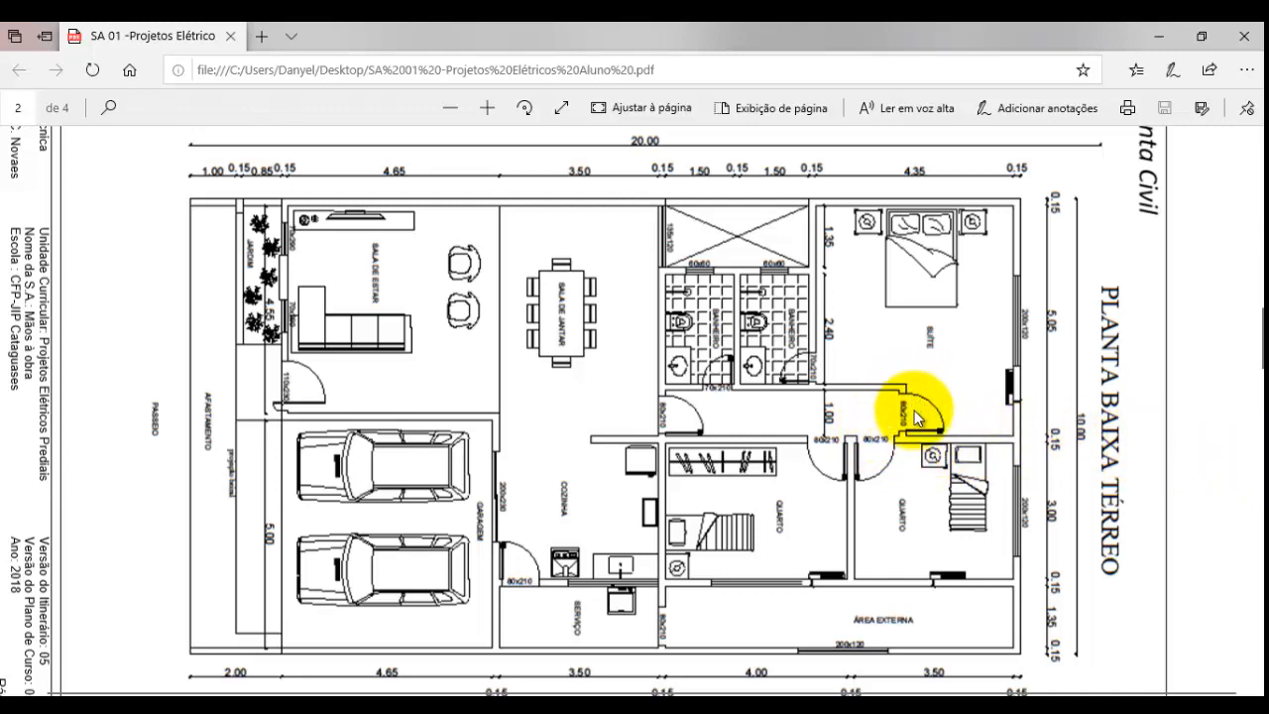
ctrl+scroll(910, 411, up, 1)
ctrl+scroll(912, 414, up, 4)
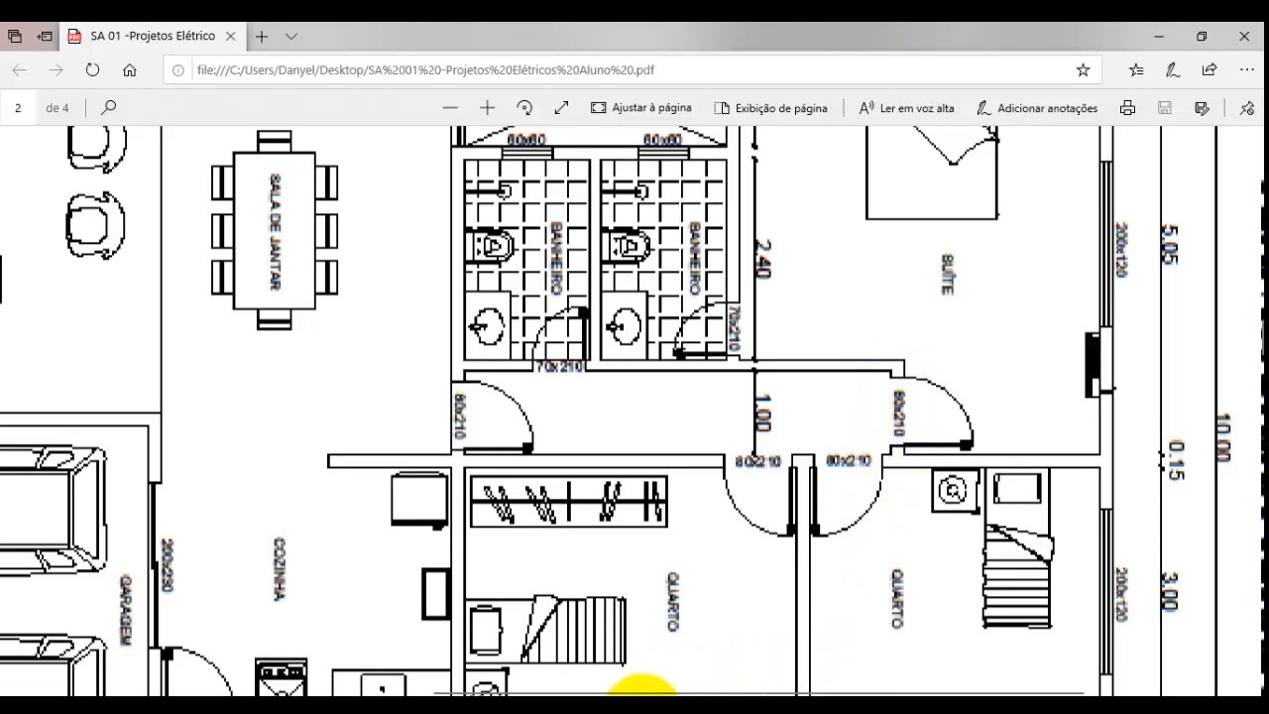
click(654, 706)
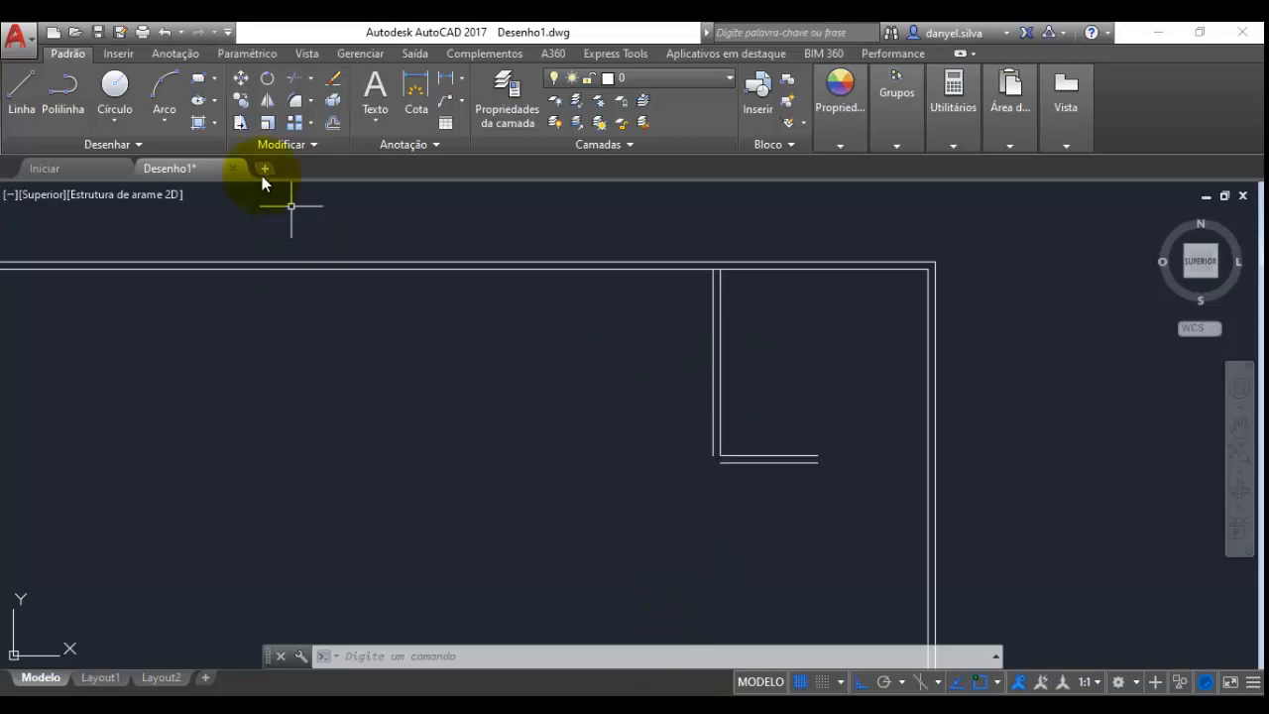
Draw a line 1.05 downward from the upper horizontal wall line's right end, continuing right to the outer wall's inner face
click(25, 93)
scroll(791, 480, up, 2)
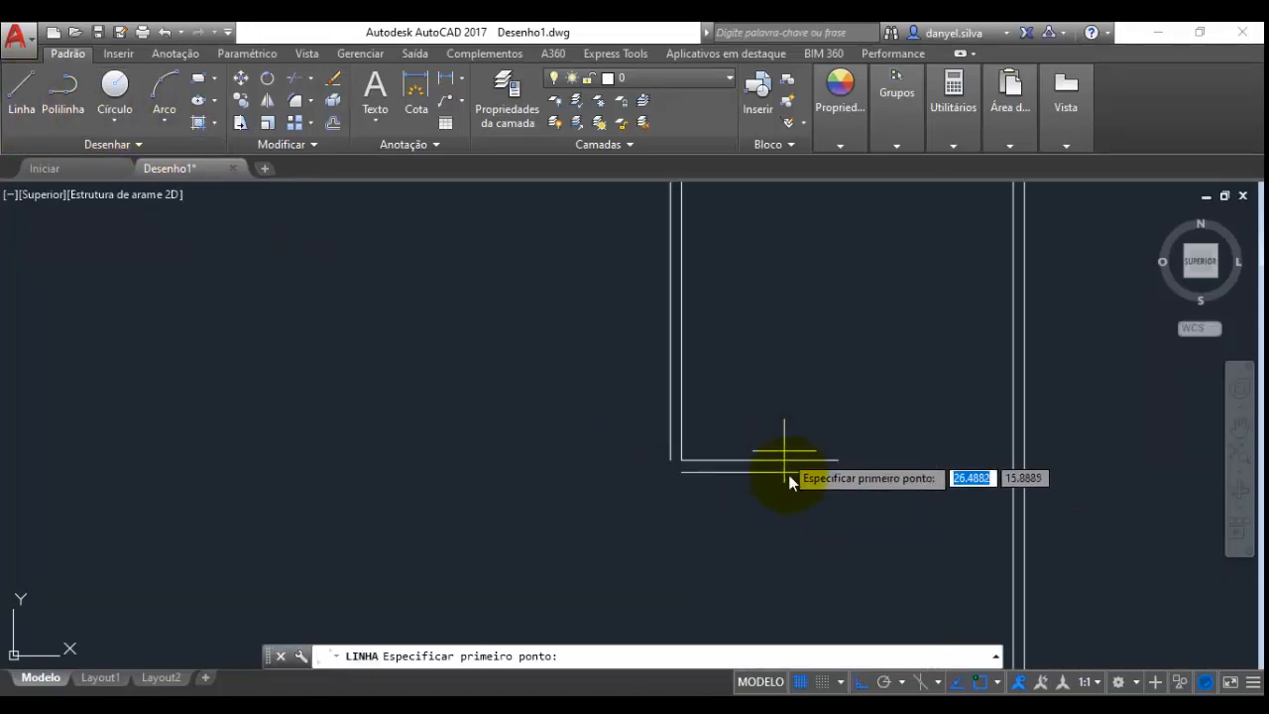
scroll(829, 486, up, 2)
click(843, 438)
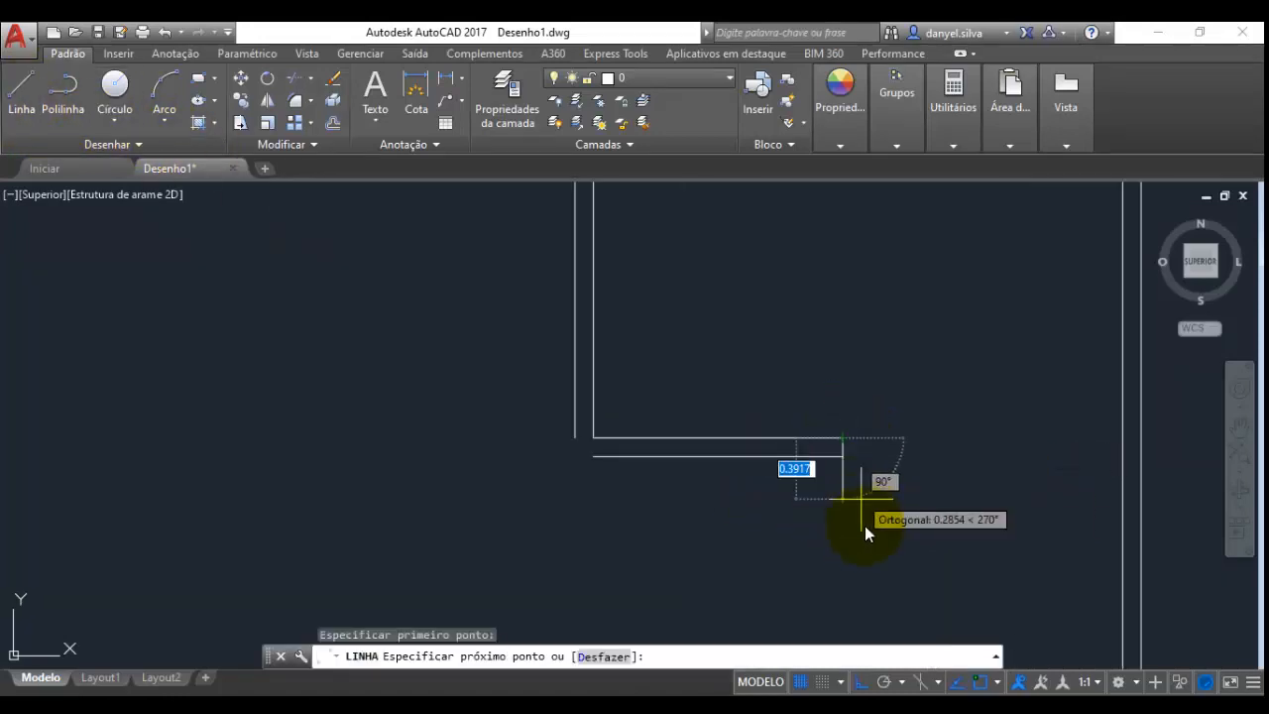
text(1)
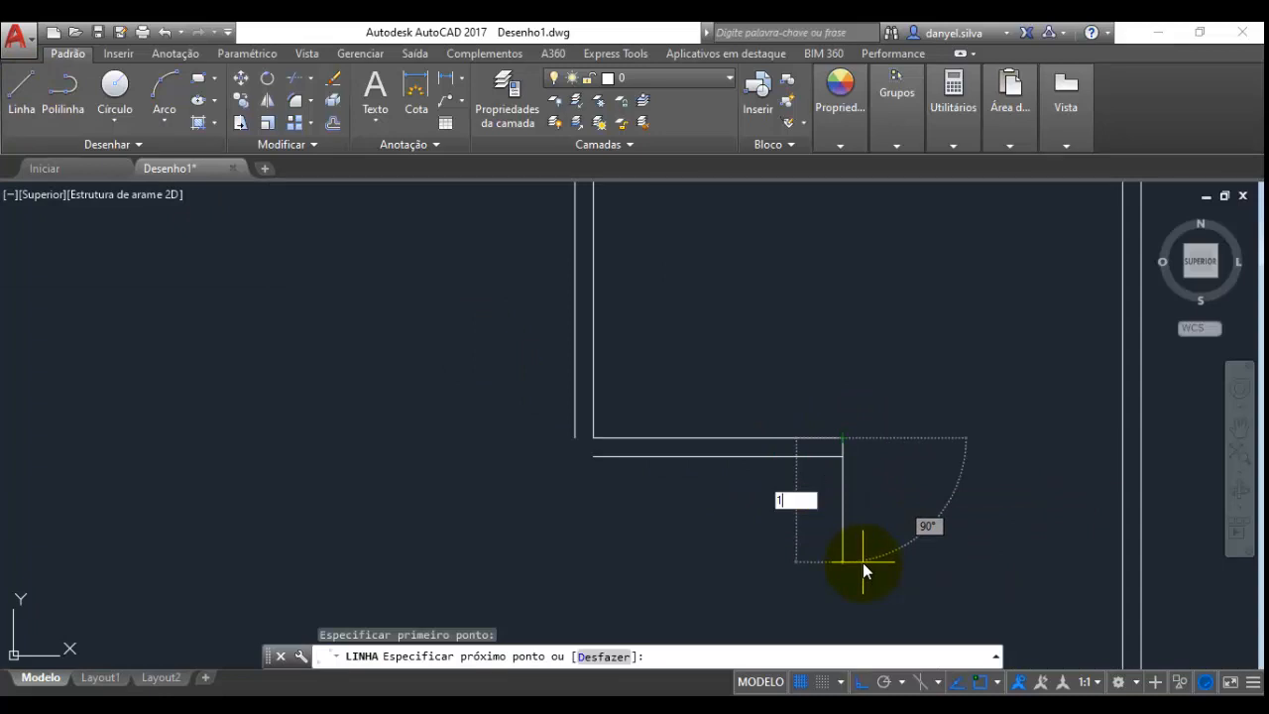
text(.05)
key(Return)
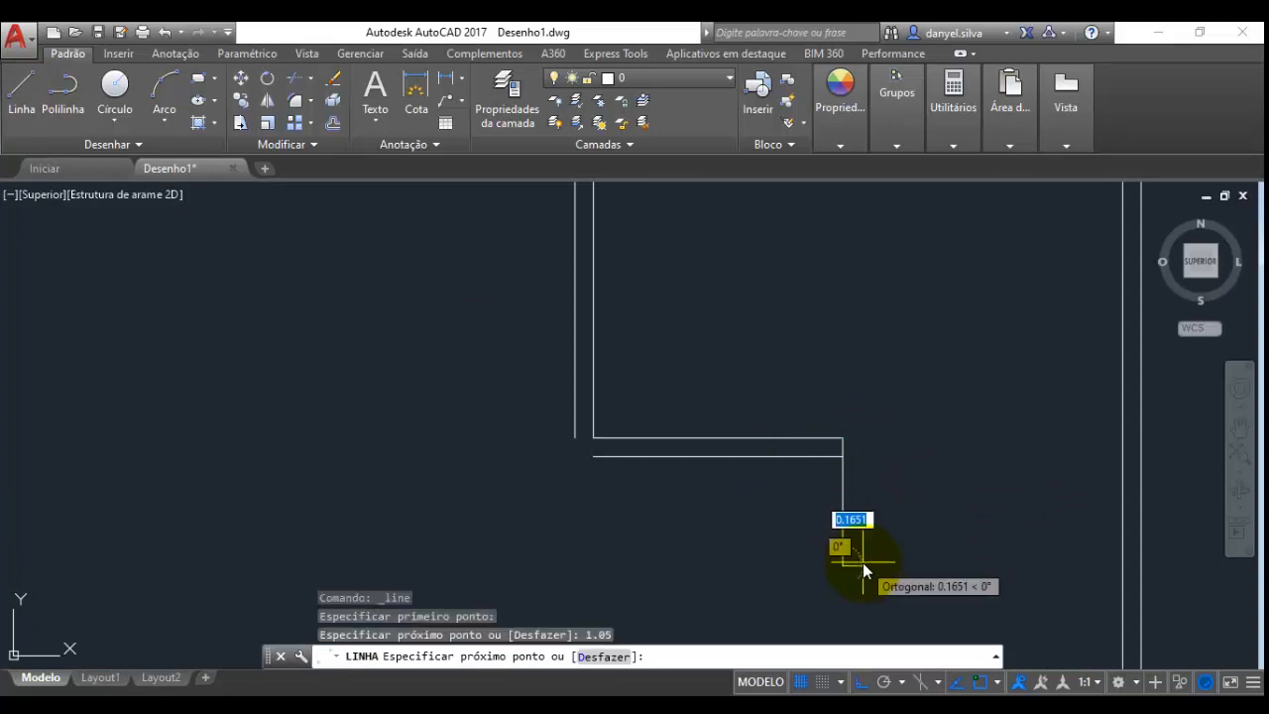
click(1124, 566)
key(Escape)
middle_drag(1006, 434, 973, 298)
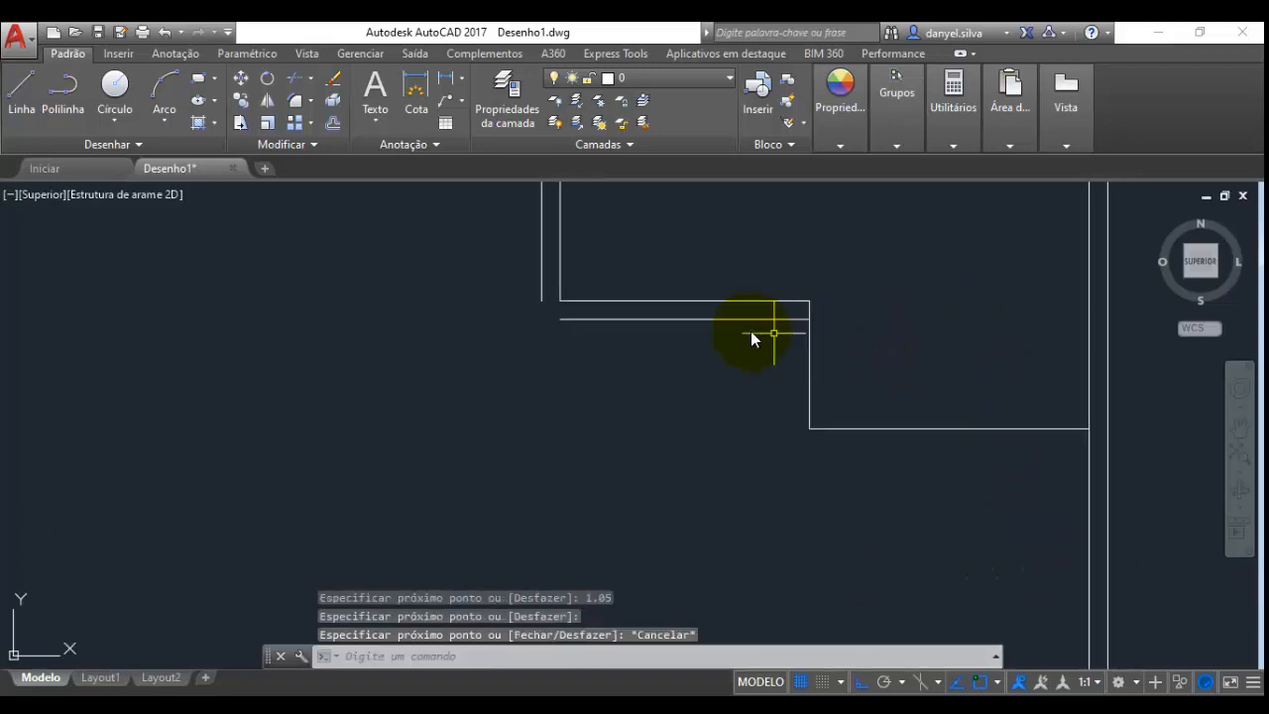
Offset the 1.05 vertical line 0.15 to the left and the horizontal line from its lower end 0.15 downward
click(332, 123)
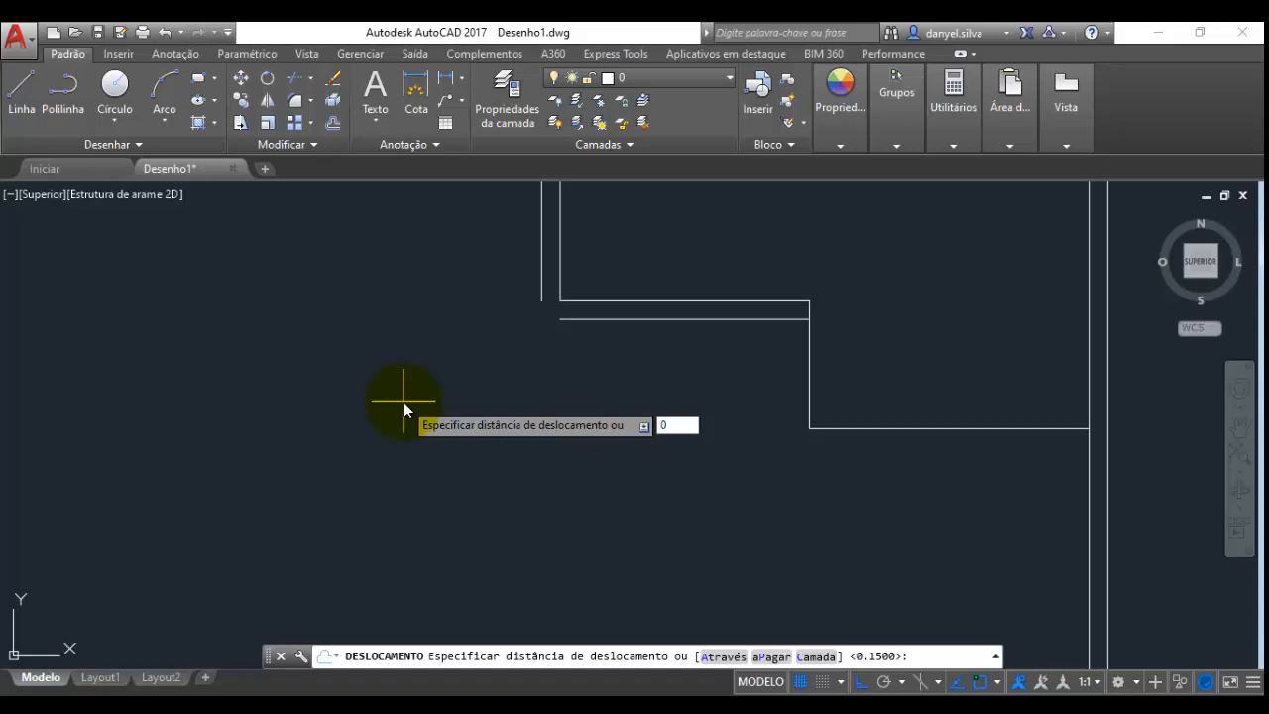
text(0.15)
key(Return)
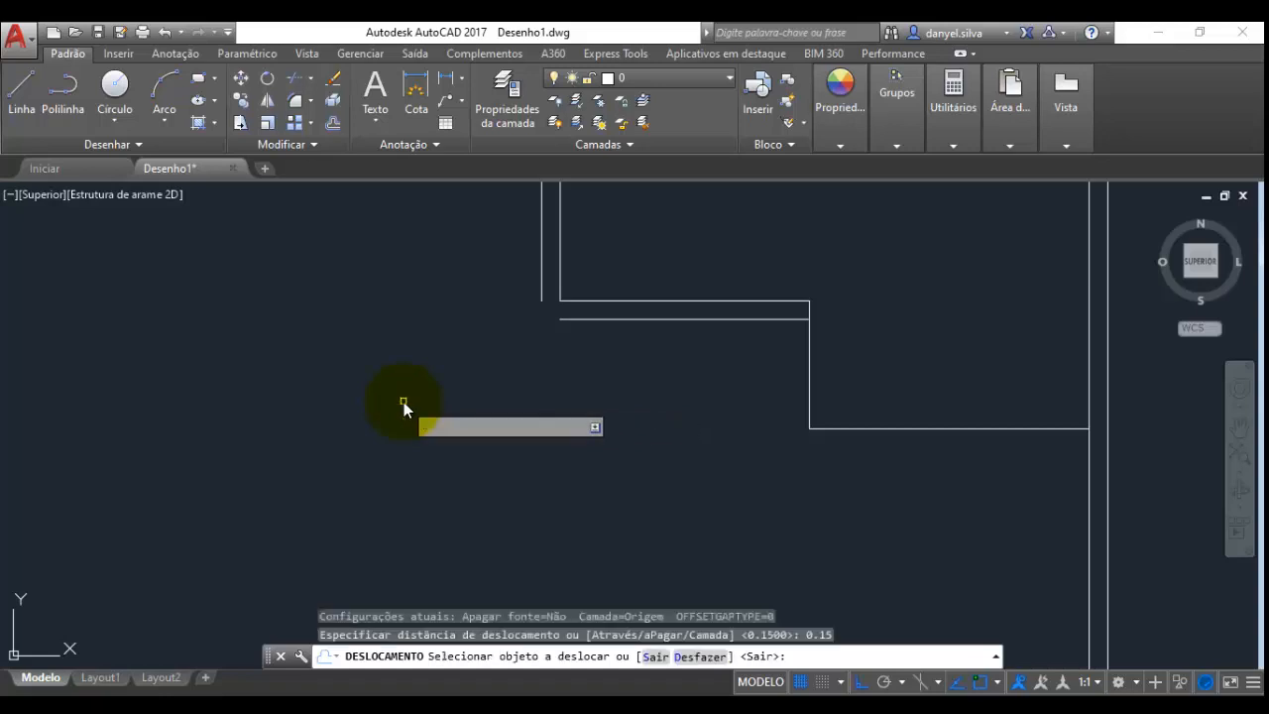
click(808, 359)
click(677, 372)
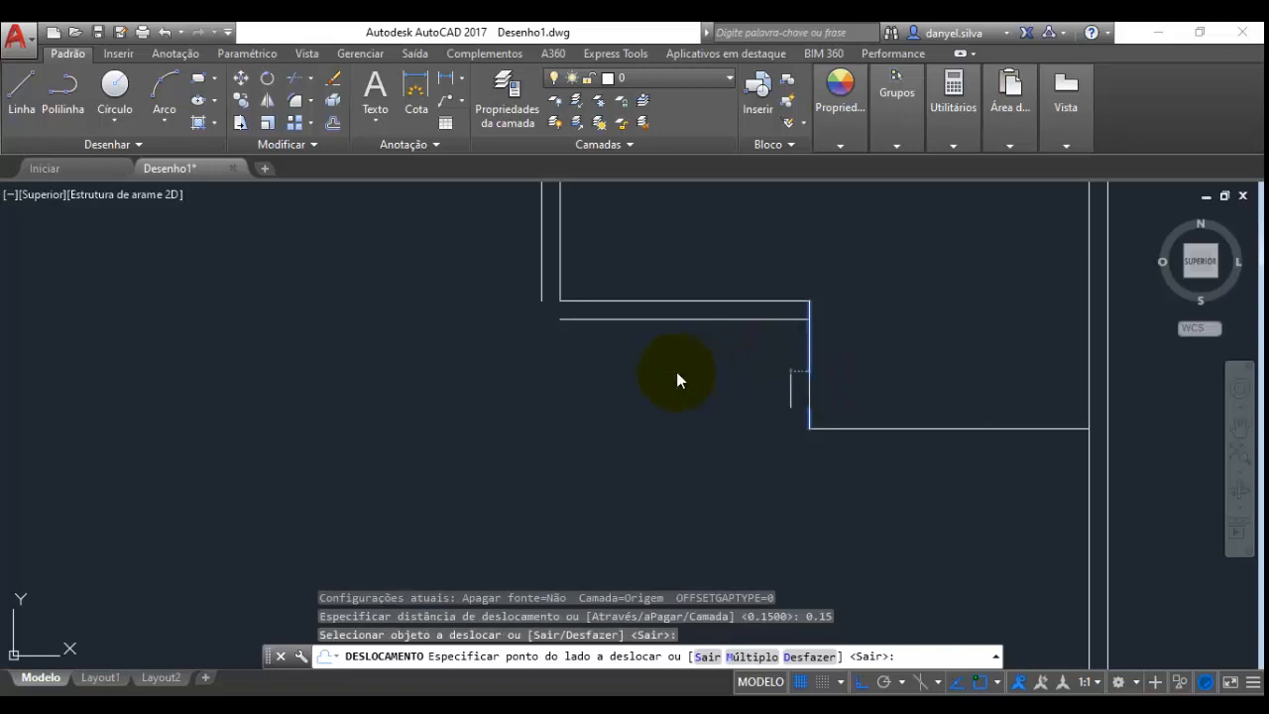
click(846, 429)
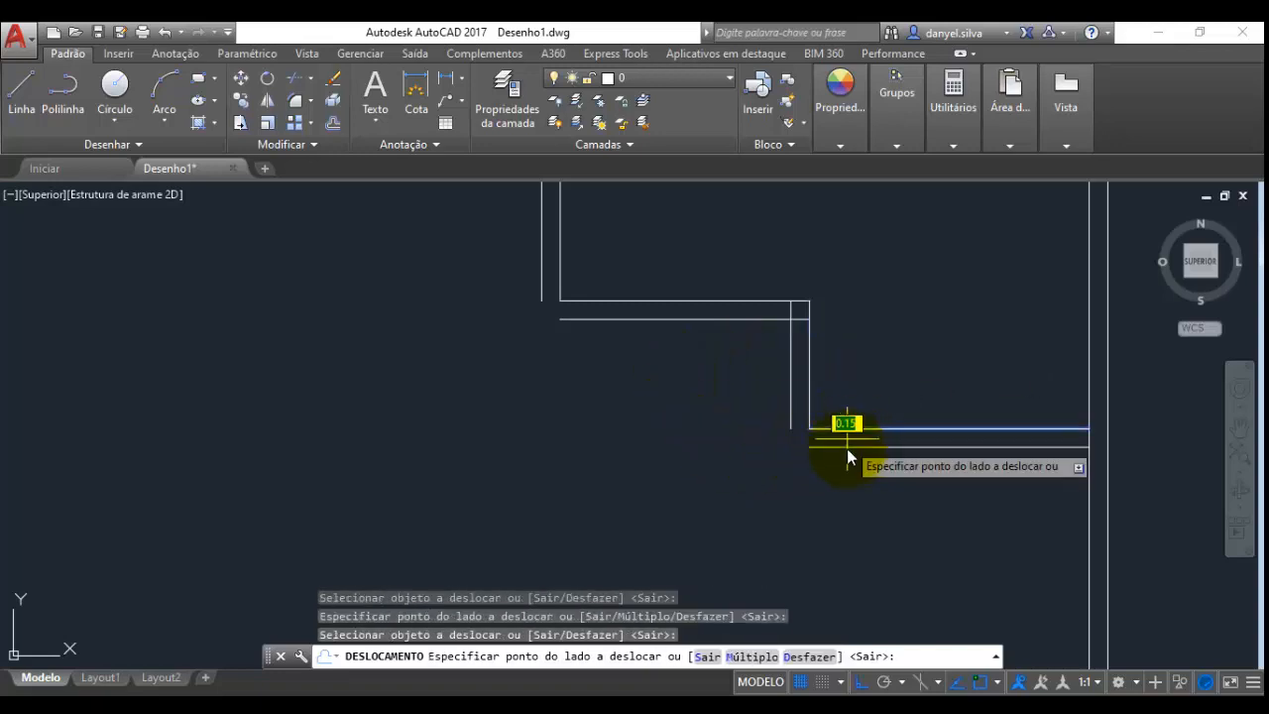
click(859, 488)
key(Escape)
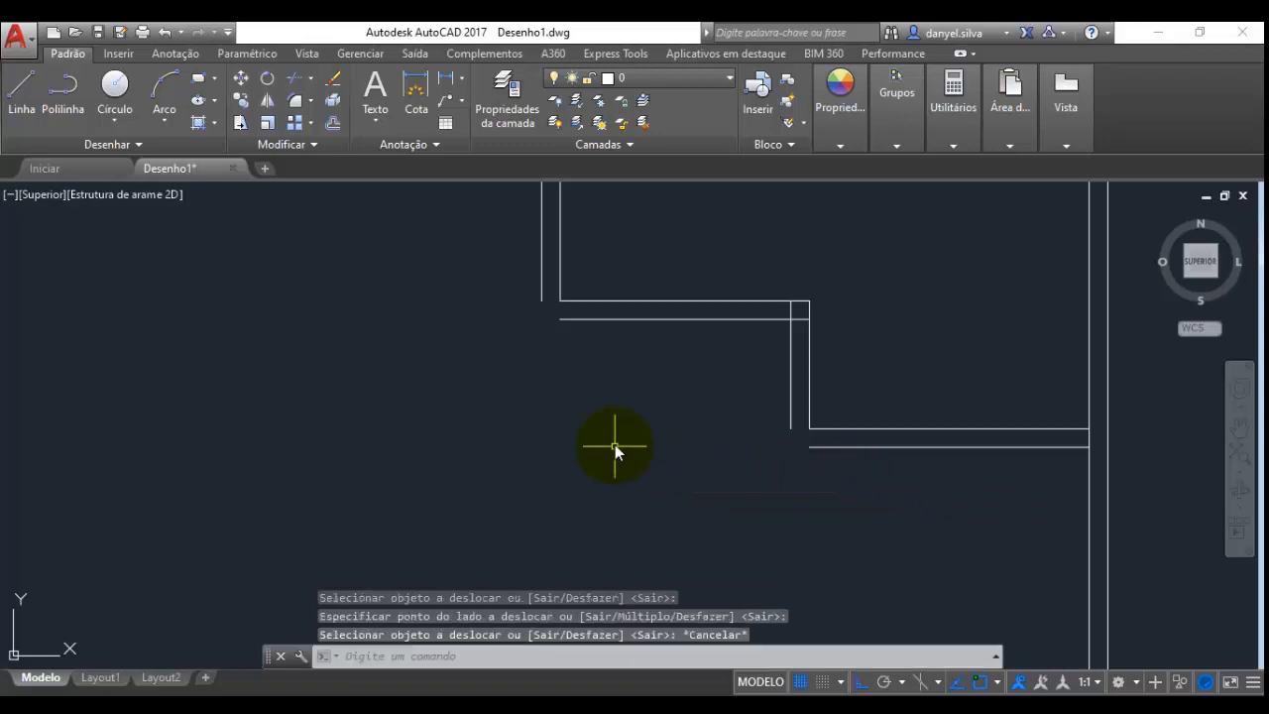
Trim the overhanging line ends where the offset horizontal and vertical wall lines cross at the suite entrance
mouse_move(615, 444)
middle_down()
mouse_move(648, 487)
mouse_move(721, 534)
middle_up()
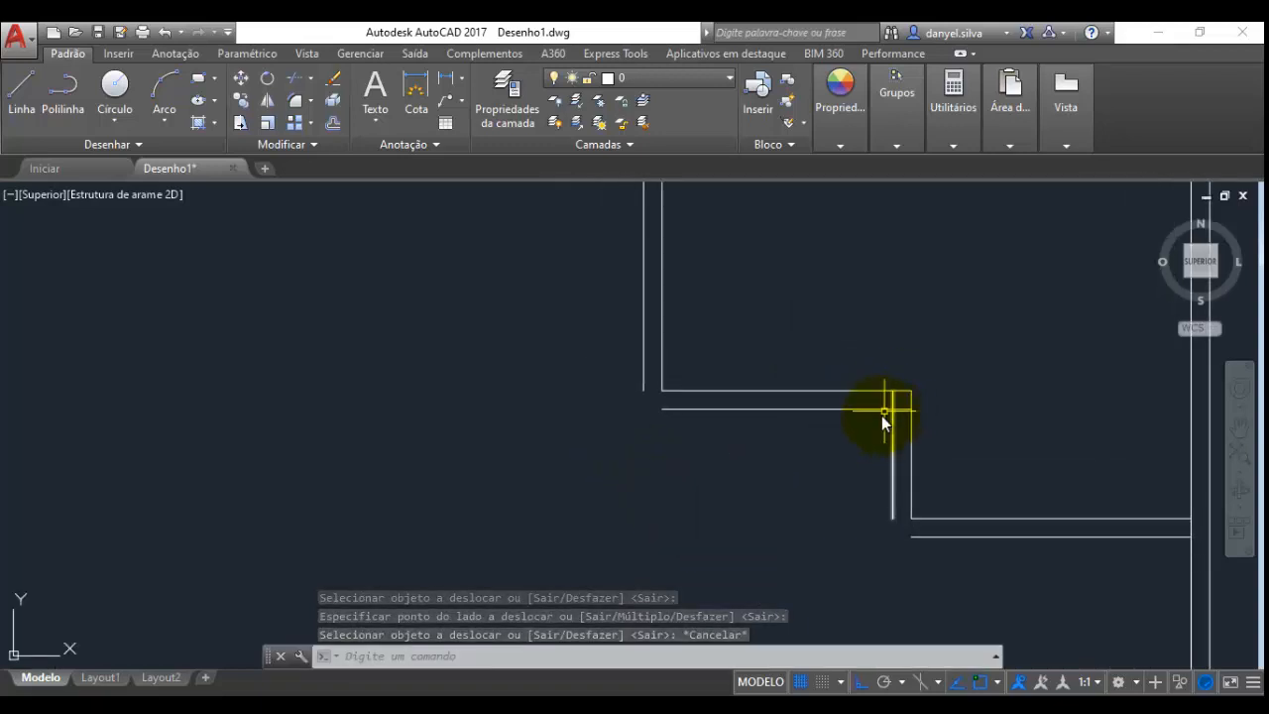
click(298, 77)
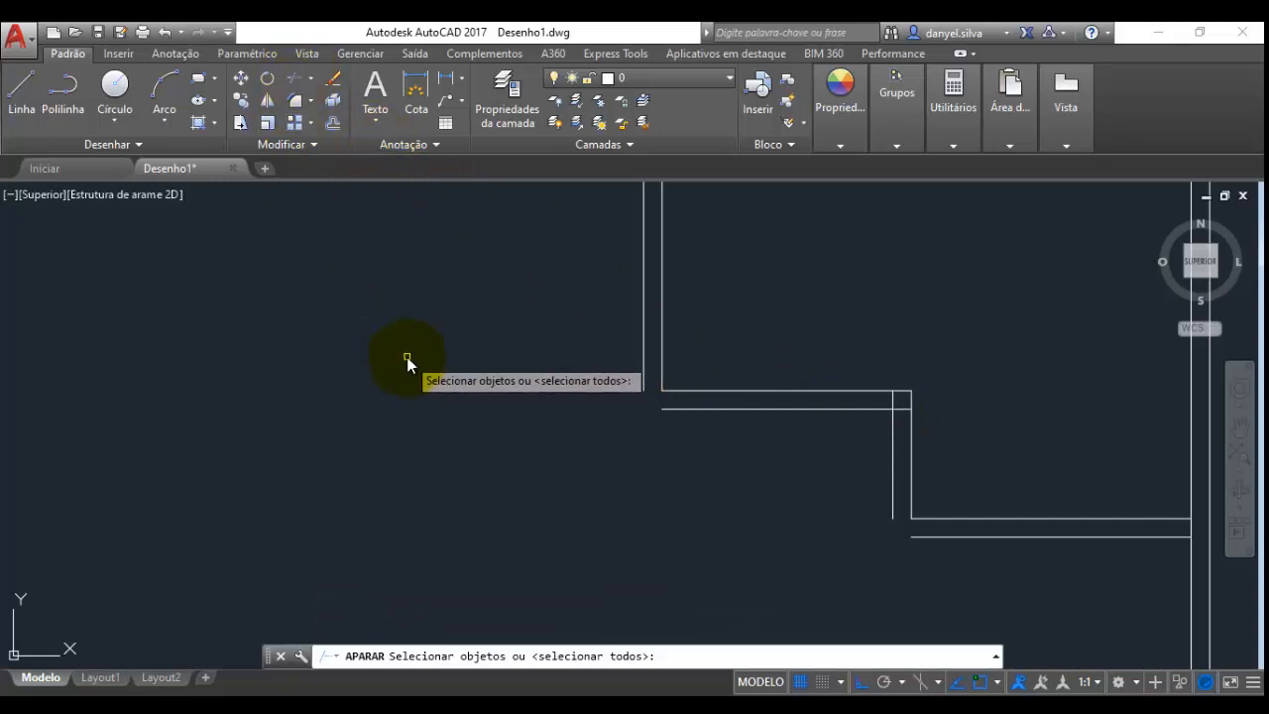
key(Return)
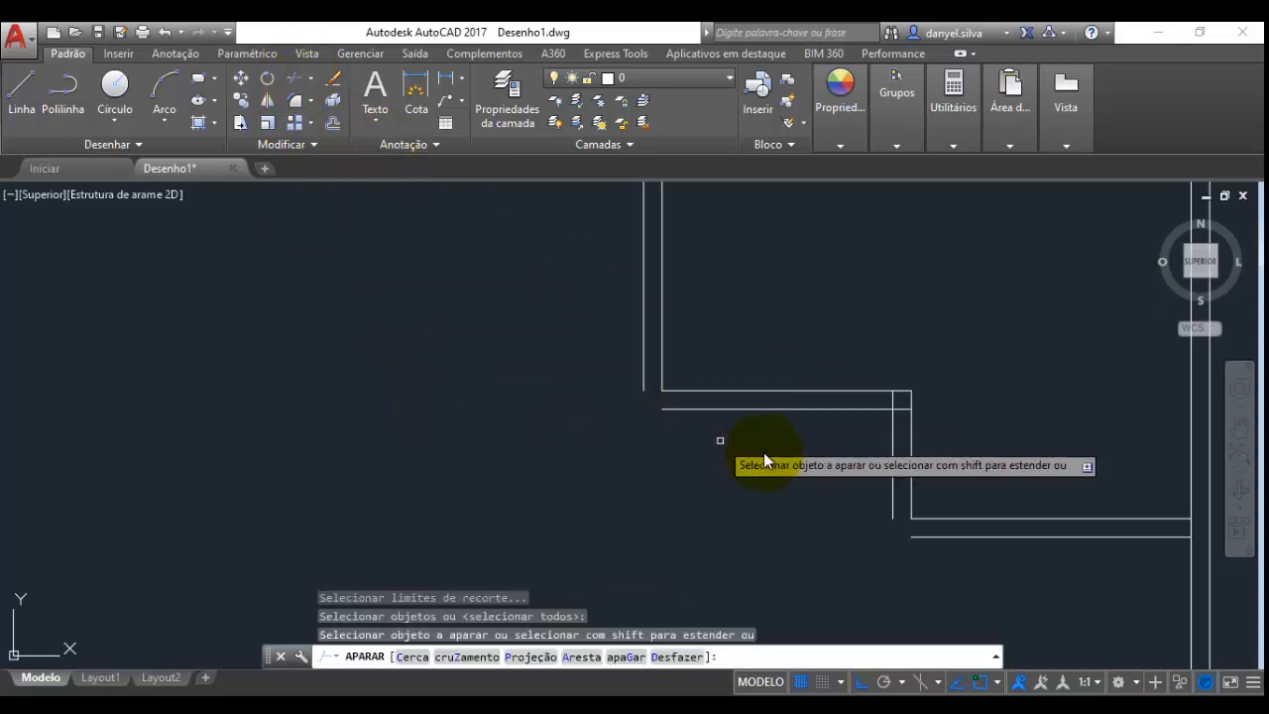
scroll(904, 398, up, 2)
click(909, 393)
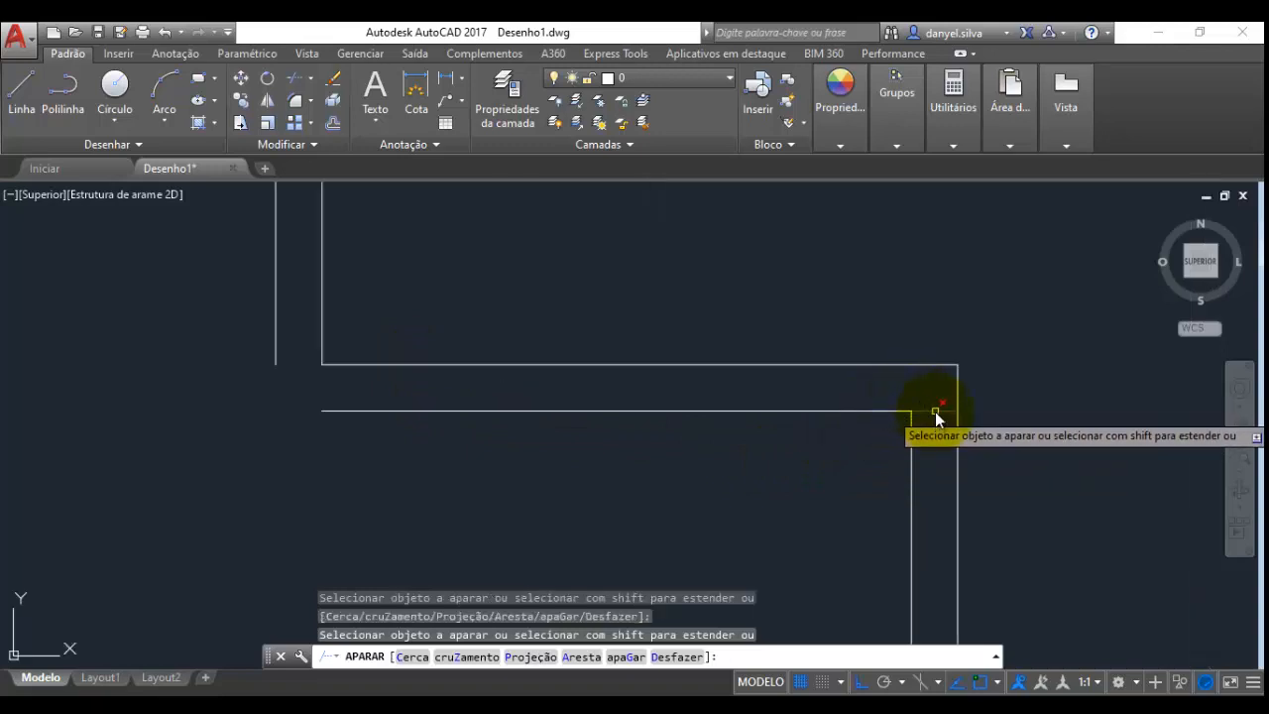
scroll(924, 343, down, 4)
key(Escape)
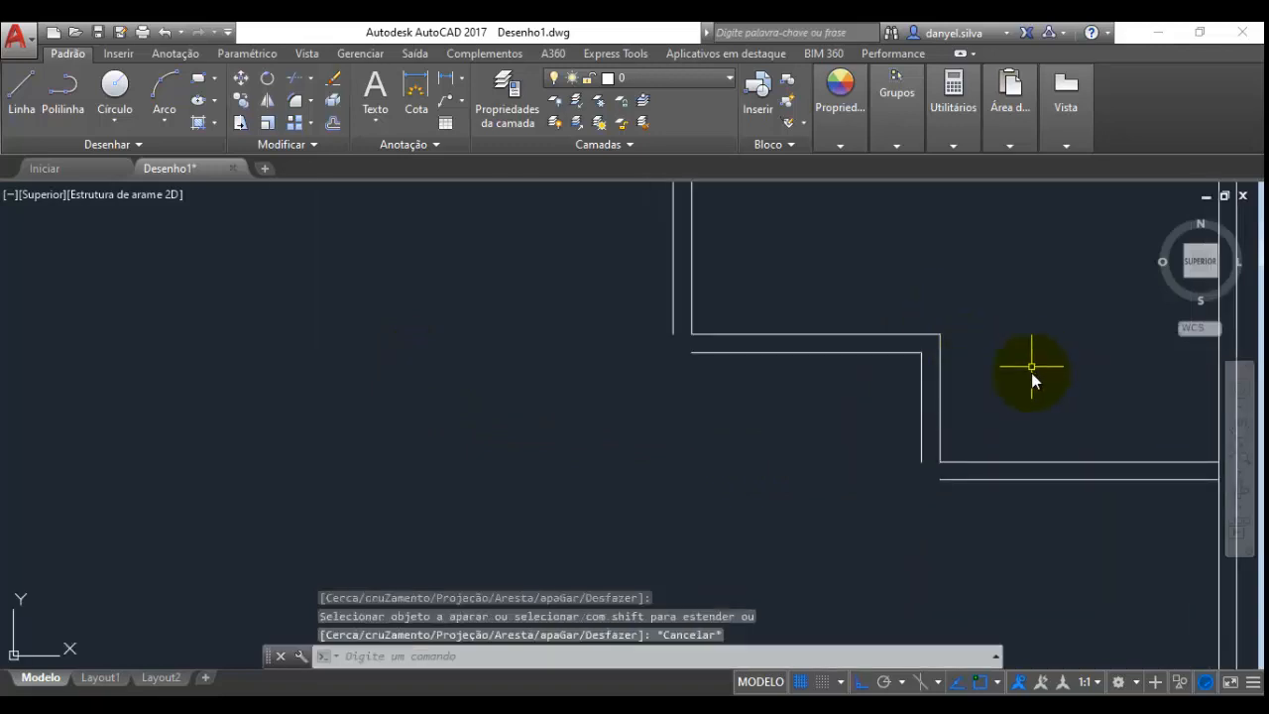
Fillet the inner 1.05 vertical wall line with the lowest horizontal wall line to close the corner at the suite entrance
mouse_move(1034, 368)
middle_down()
mouse_move(889, 441)
mouse_move(743, 410)
middle_up()
scroll(884, 447, down, 1)
scroll(734, 436, up, 3)
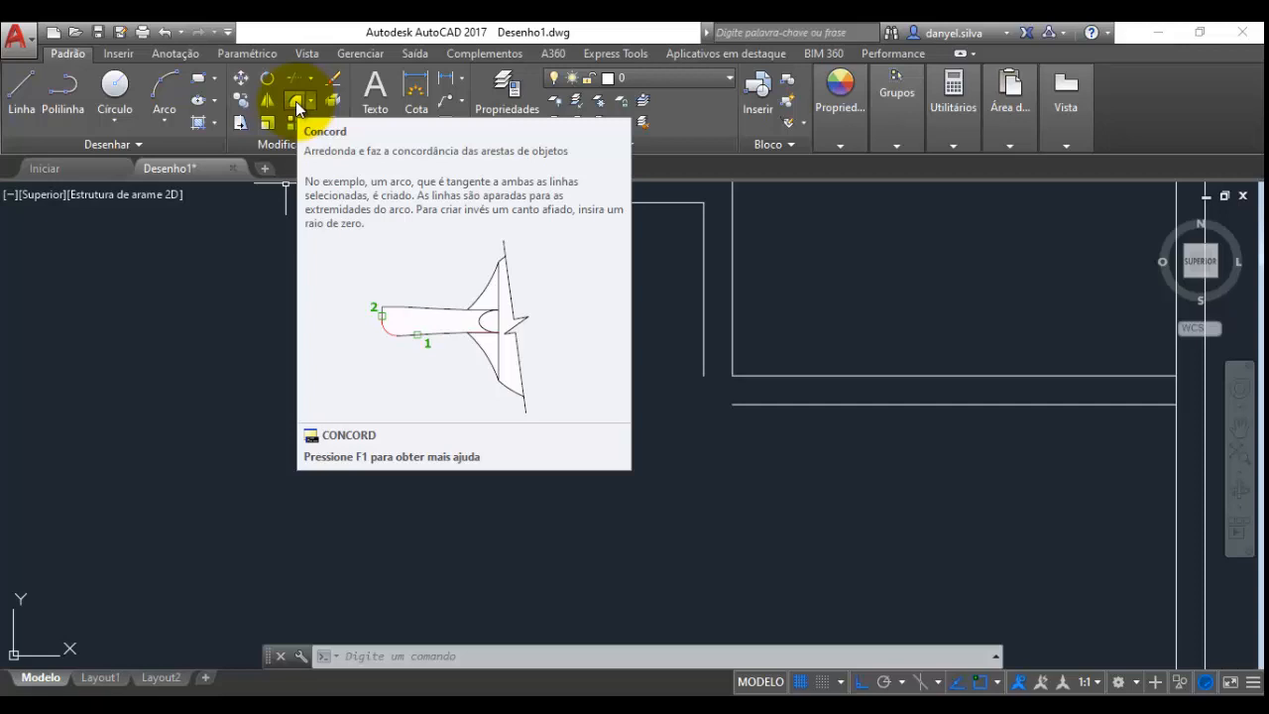
click(296, 102)
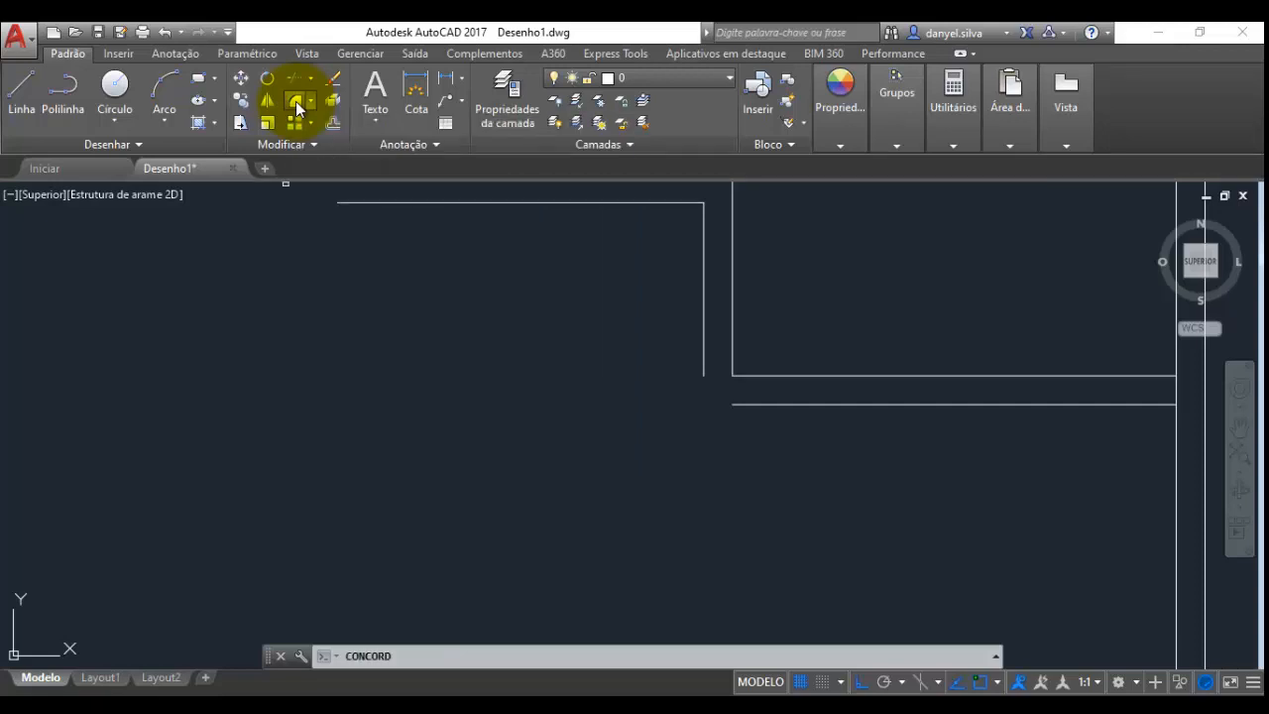
click(703, 363)
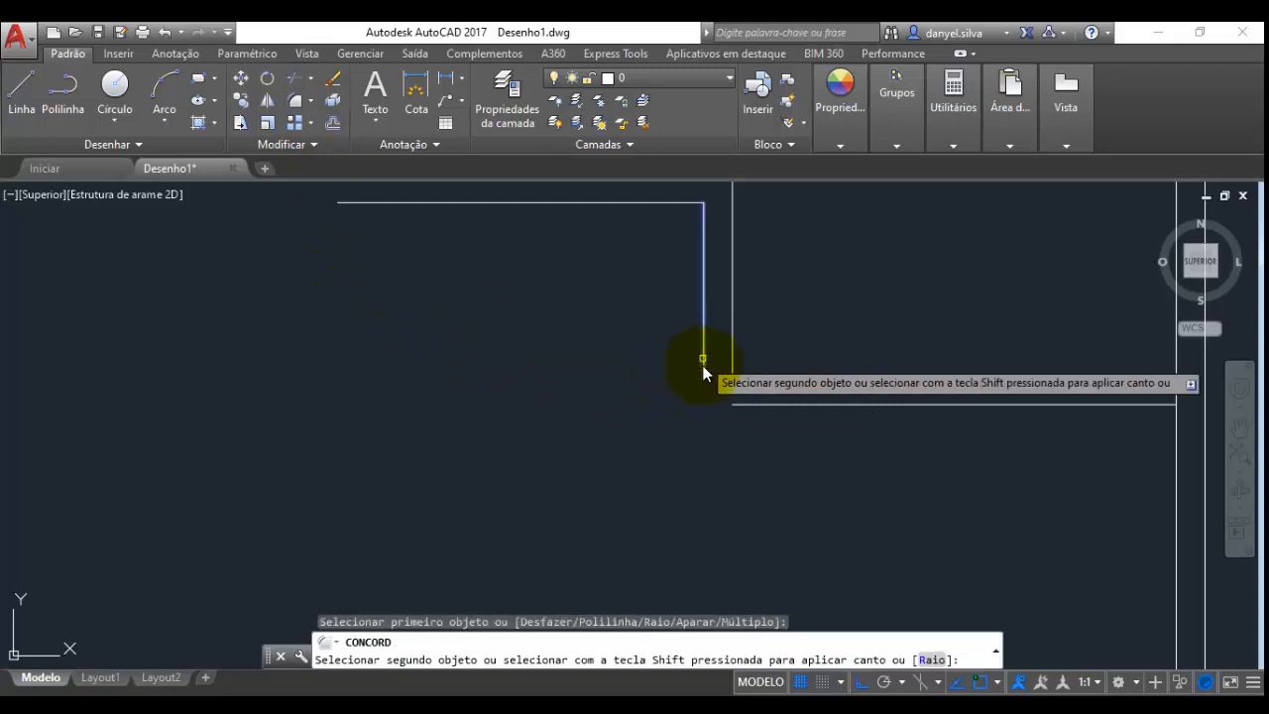
click(755, 405)
Fillet the outer line of the suite's left wall with the lower line of the adjoining horizontal wall to close their corner
mouse_move(434, 409)
middle_down()
mouse_move(538, 526)
mouse_move(687, 562)
middle_up()
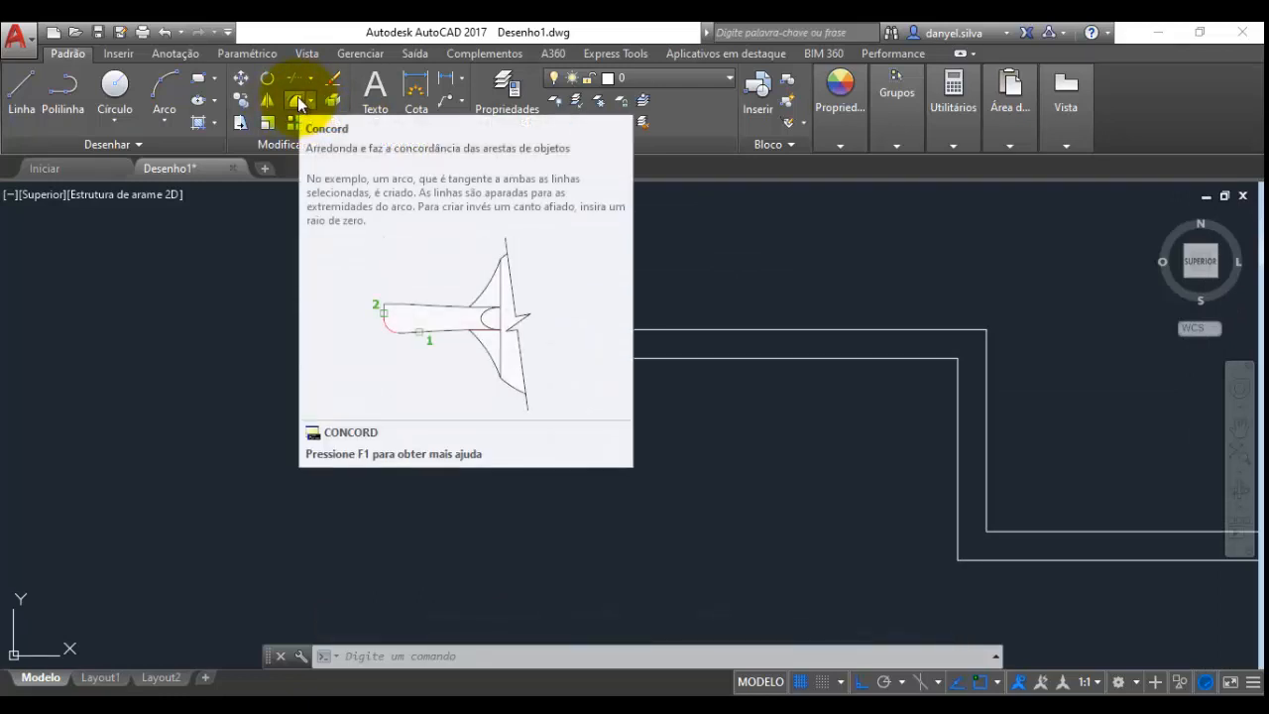
click(298, 103)
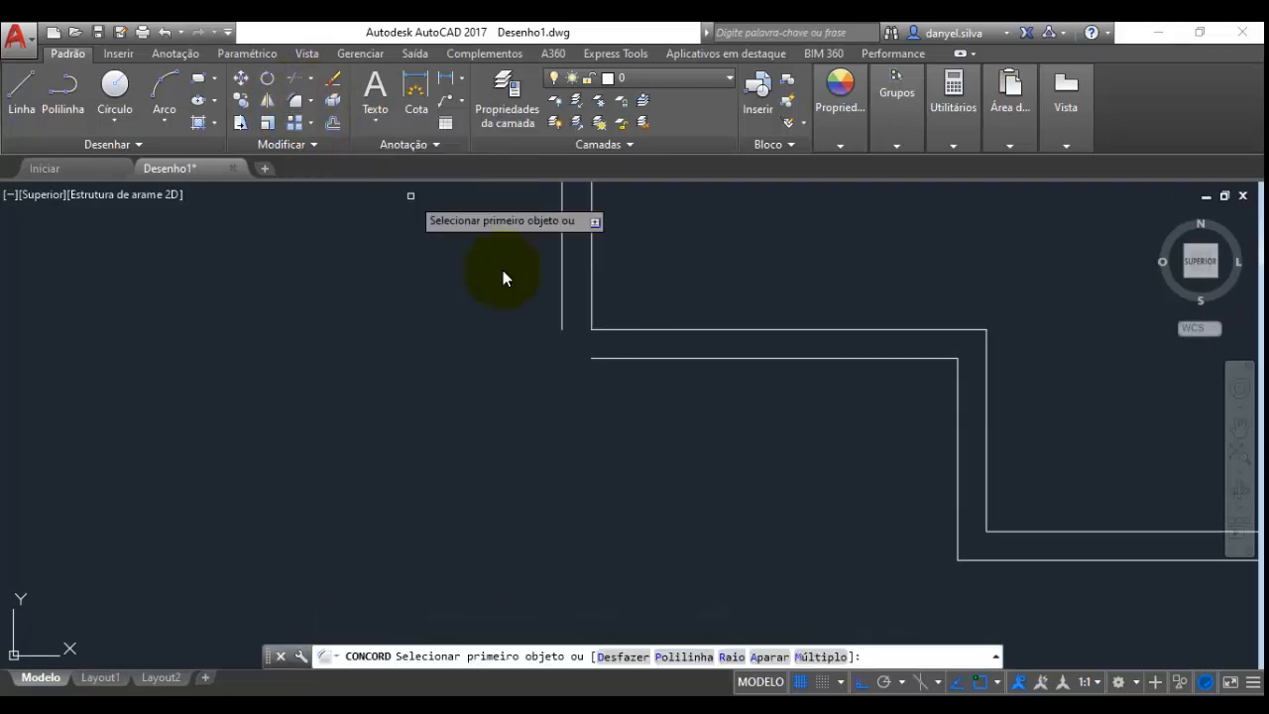
click(562, 324)
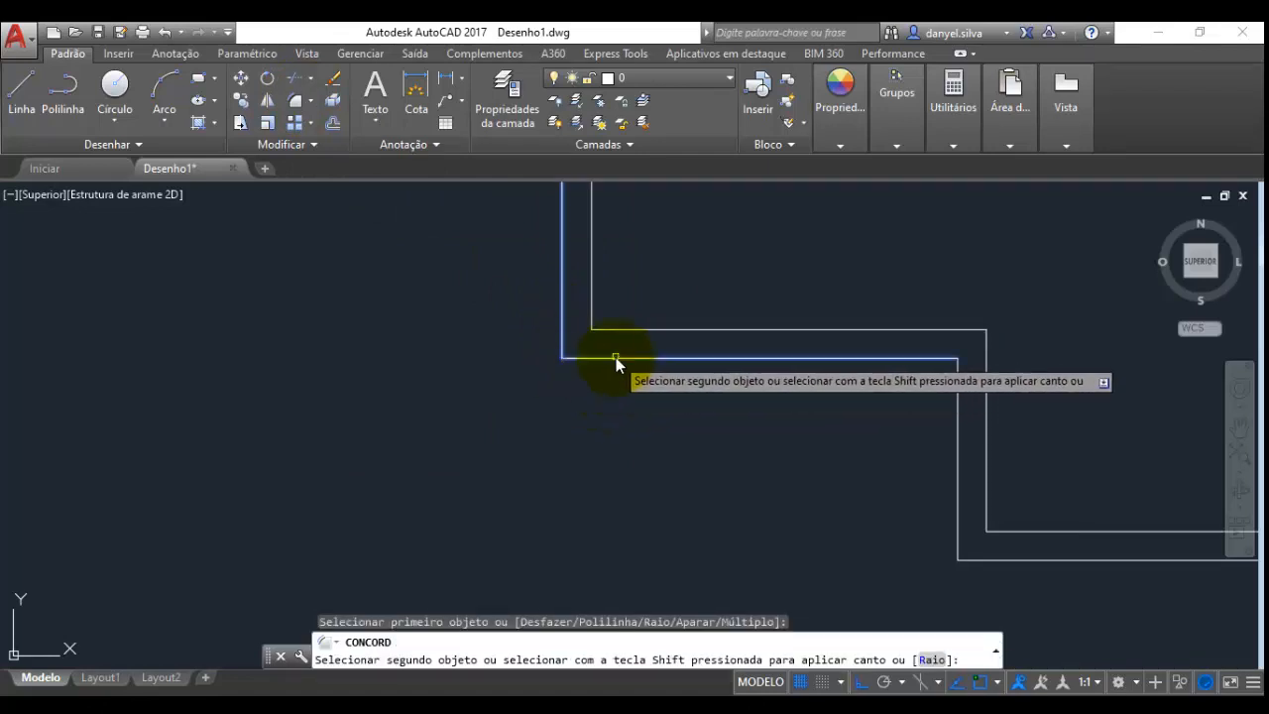
click(614, 358)
scroll(614, 397, down, 3)
scroll(618, 476, down, 2)
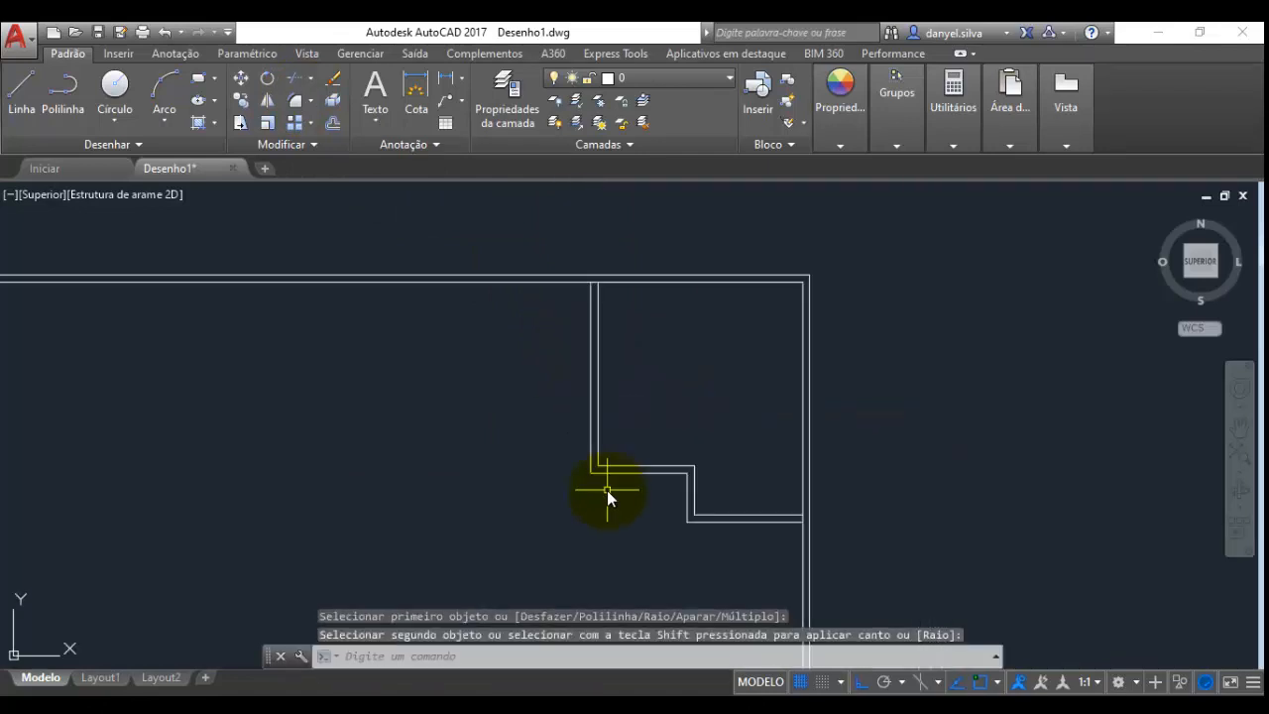
scroll(623, 487, up, 2)
scroll(646, 487, down, 2)
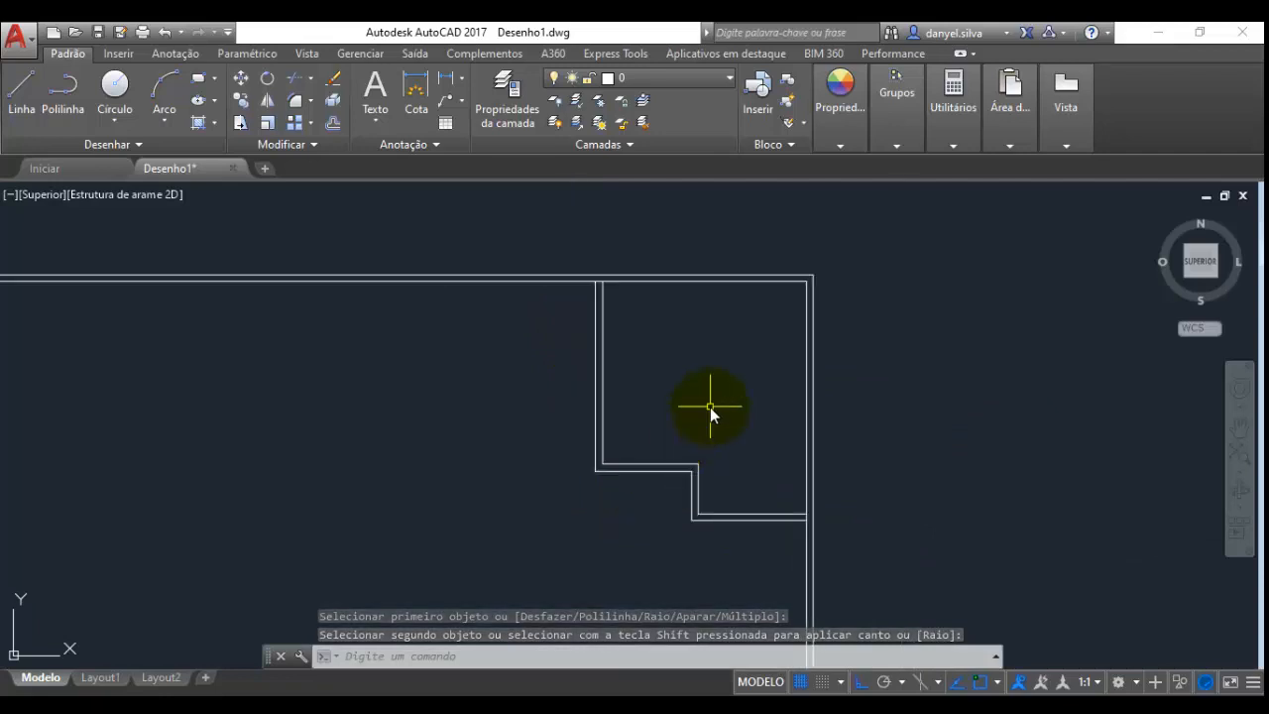
middle_drag(702, 404, 702, 395)
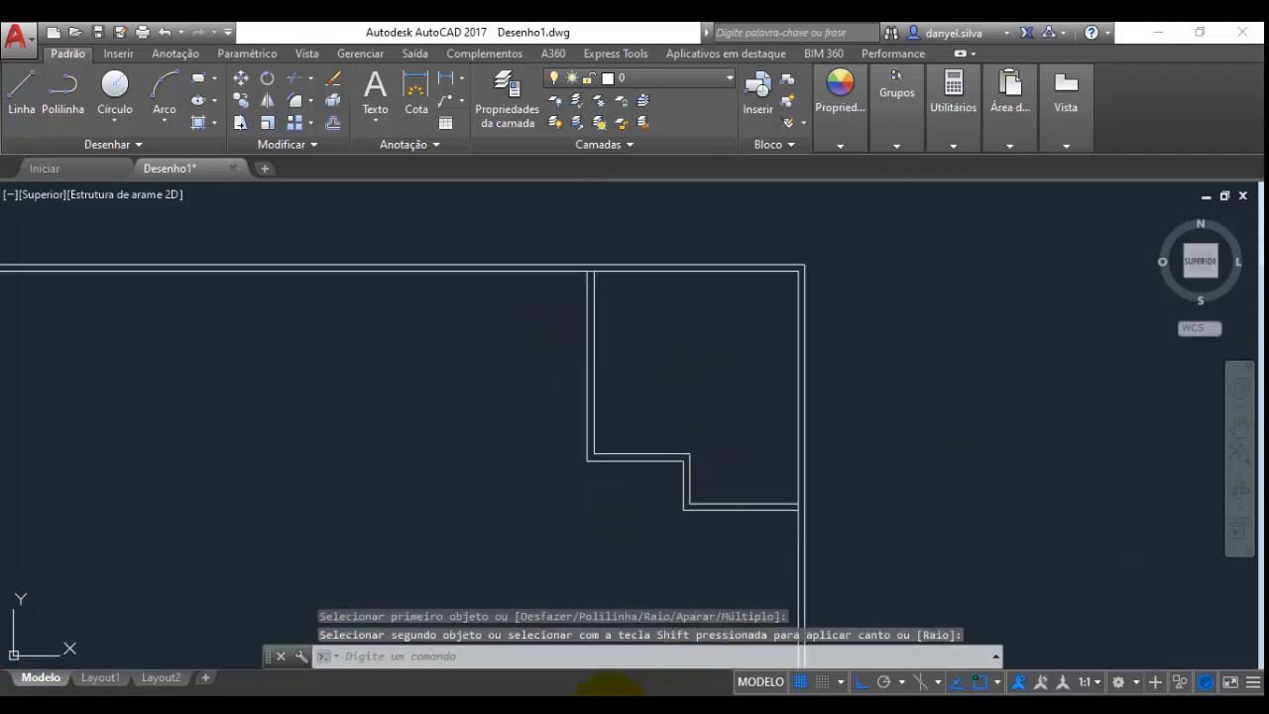
Switch to the PDF to examine the ground-floor layout around the suite, corridor and bedrooms, and return to AutoCAD
click(610, 708)
scroll(853, 464, down, 1)
scroll(871, 388, up, 1)
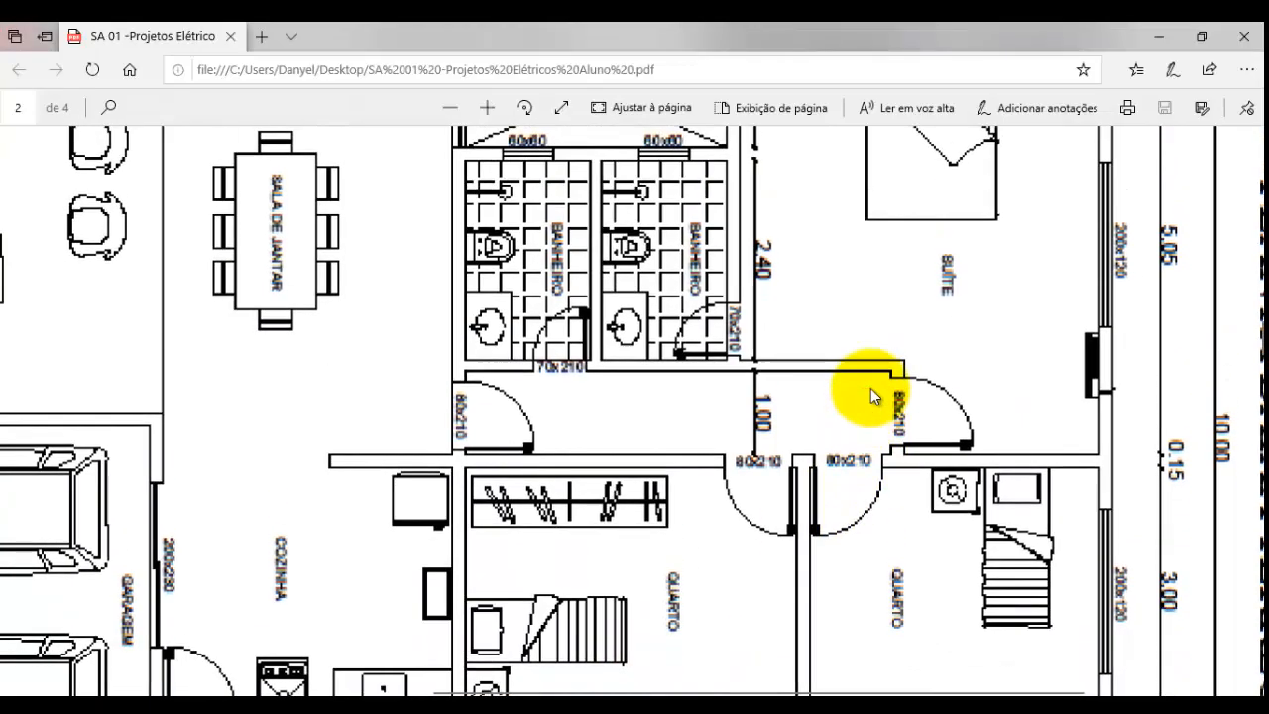
ctrl+scroll(871, 388, down, 2)
scroll(874, 338, down, 2)
ctrl+scroll(875, 338, down, 1)
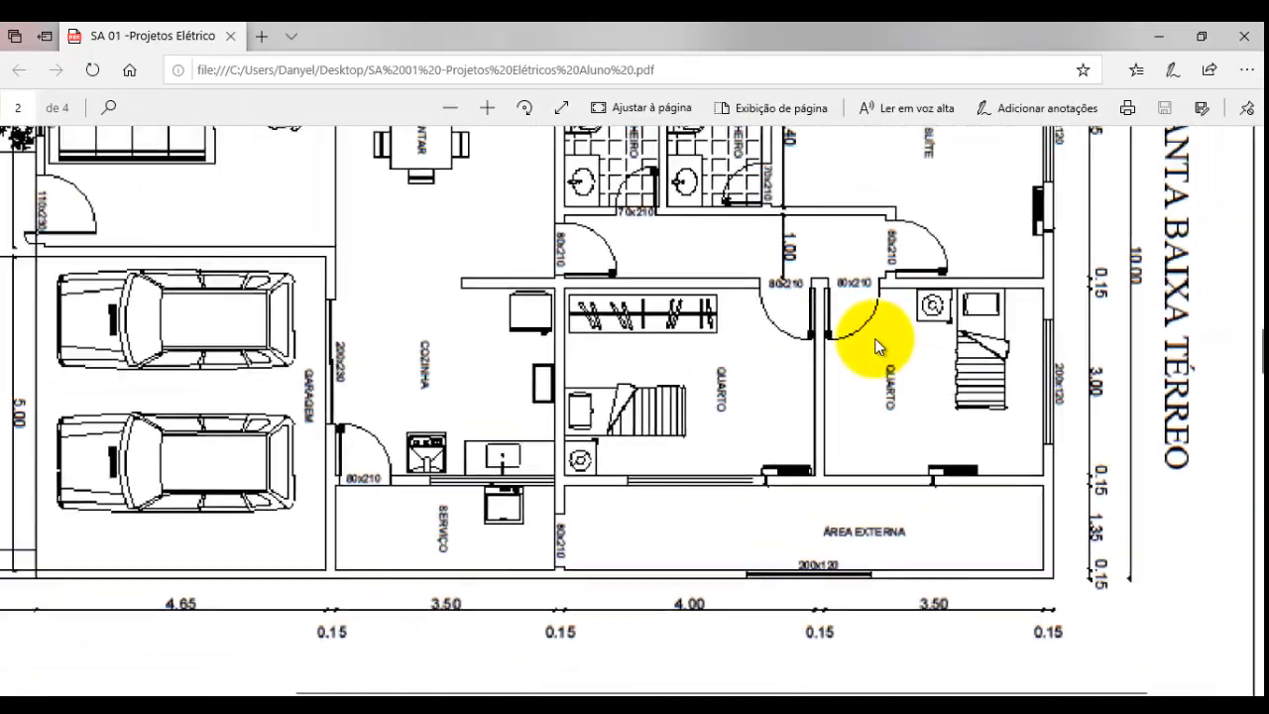
ctrl+scroll(874, 338, down, 1)
scroll(878, 317, up, 3)
scroll(886, 318, up, 1)
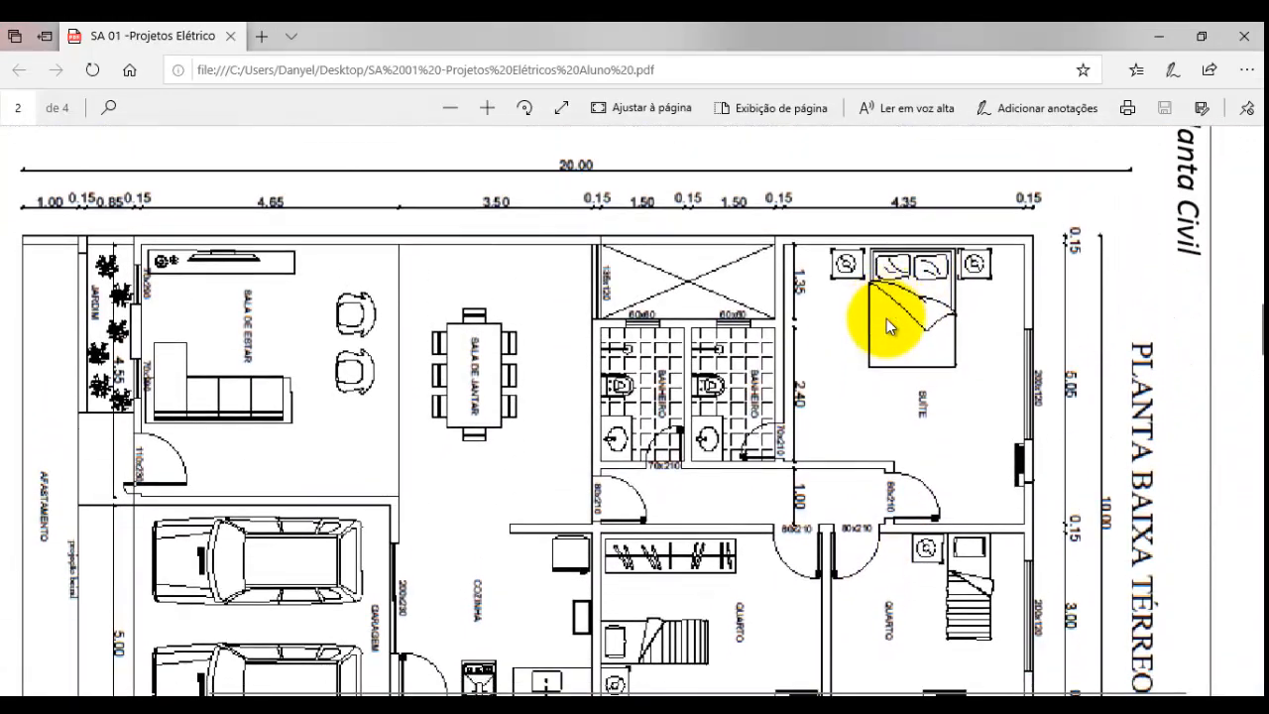
scroll(886, 318, down, 1)
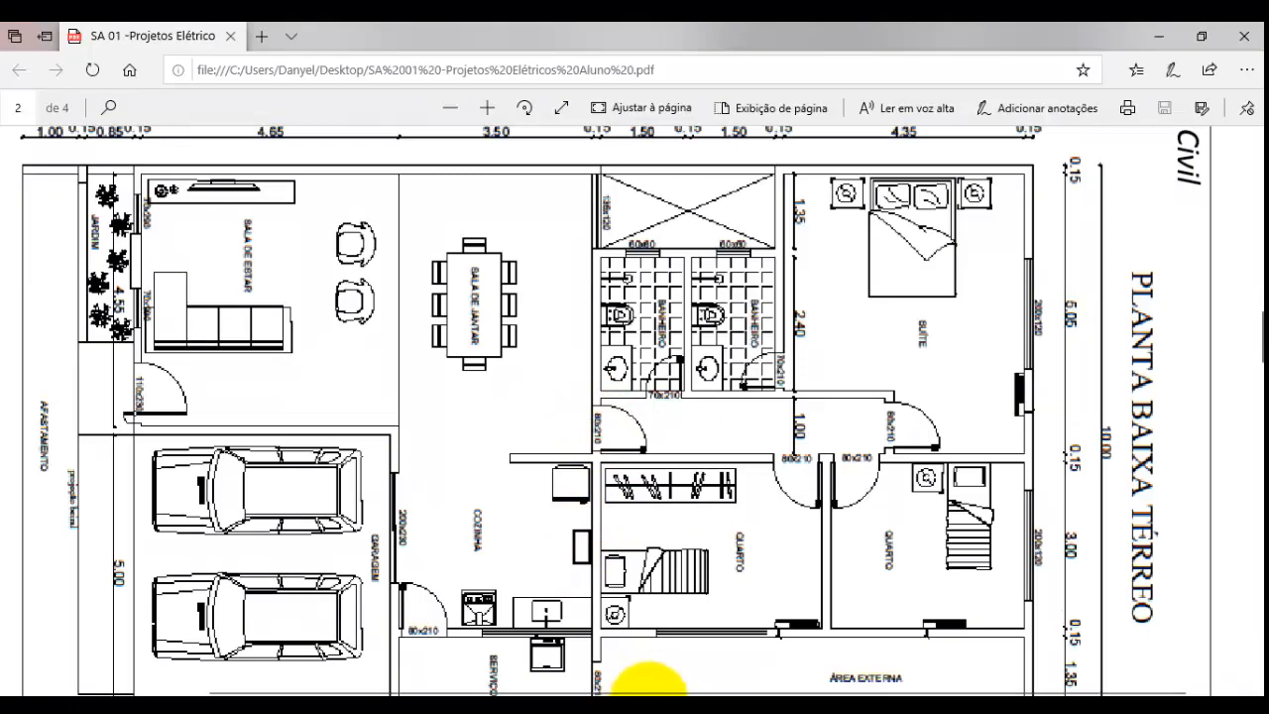
click(648, 708)
Compare the drawn walls with the PDF plan, examine the bathroom widths and wall thicknesses there, and return to AutoCAD
mouse_move(641, 524)
middle_down()
mouse_move(849, 420)
mouse_move(881, 498)
middle_up()
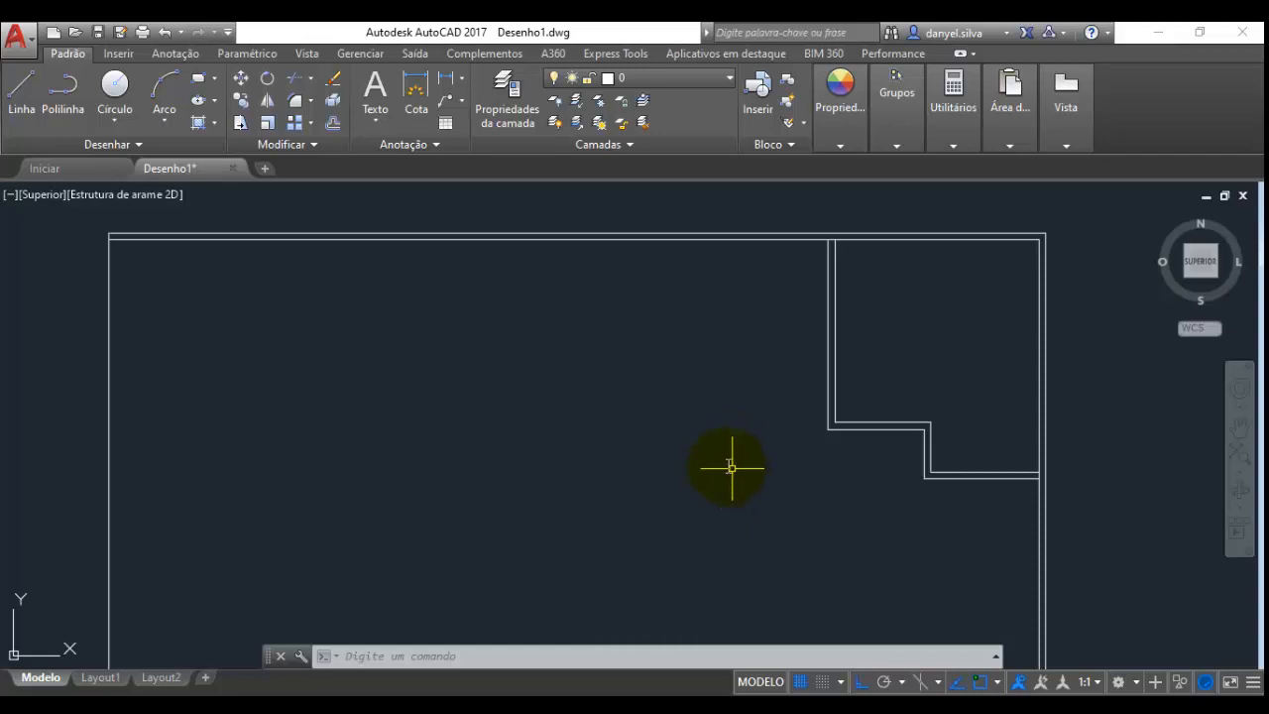
middle_drag(731, 467, 633, 377)
middle_drag(659, 421, 697, 550)
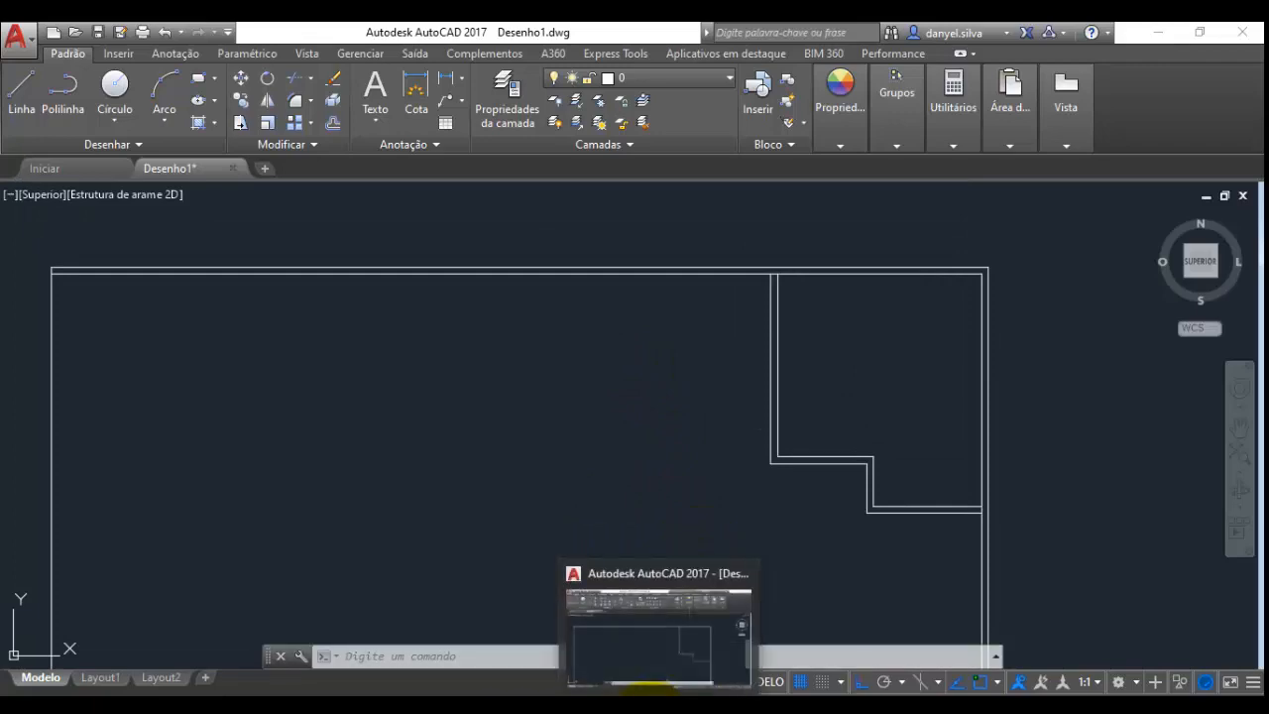
click(651, 694)
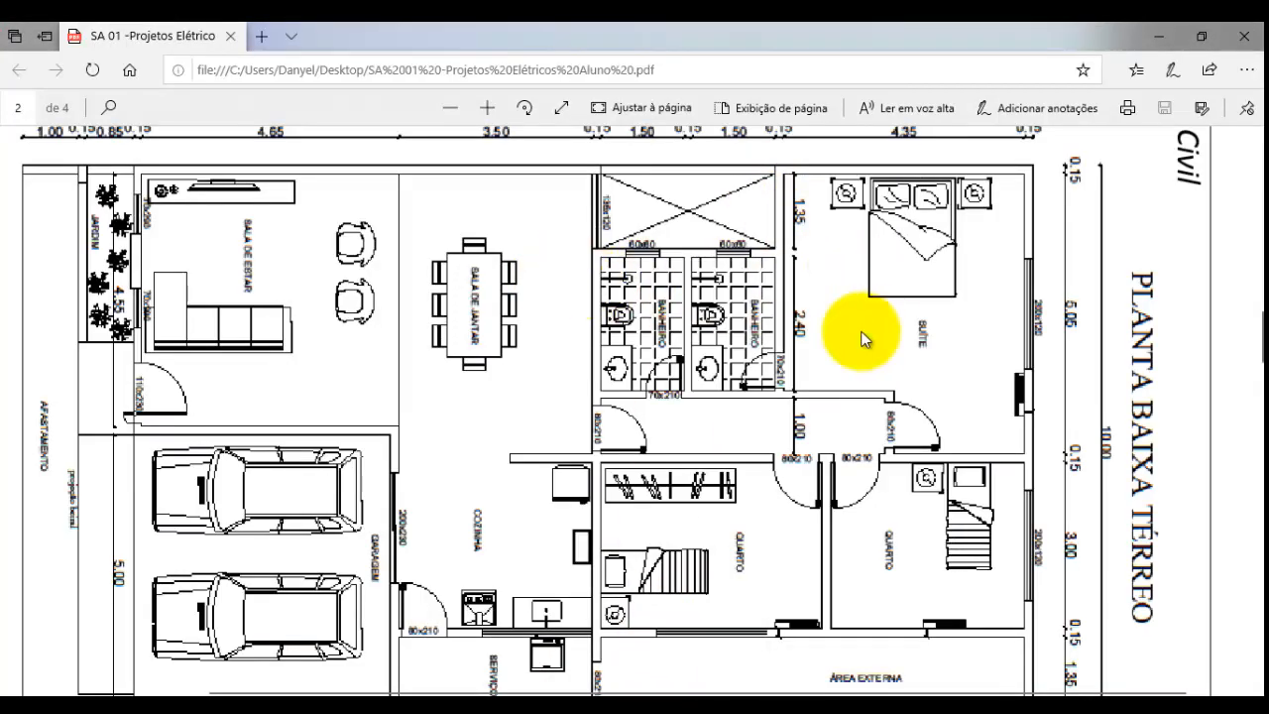
scroll(873, 332, down, 2)
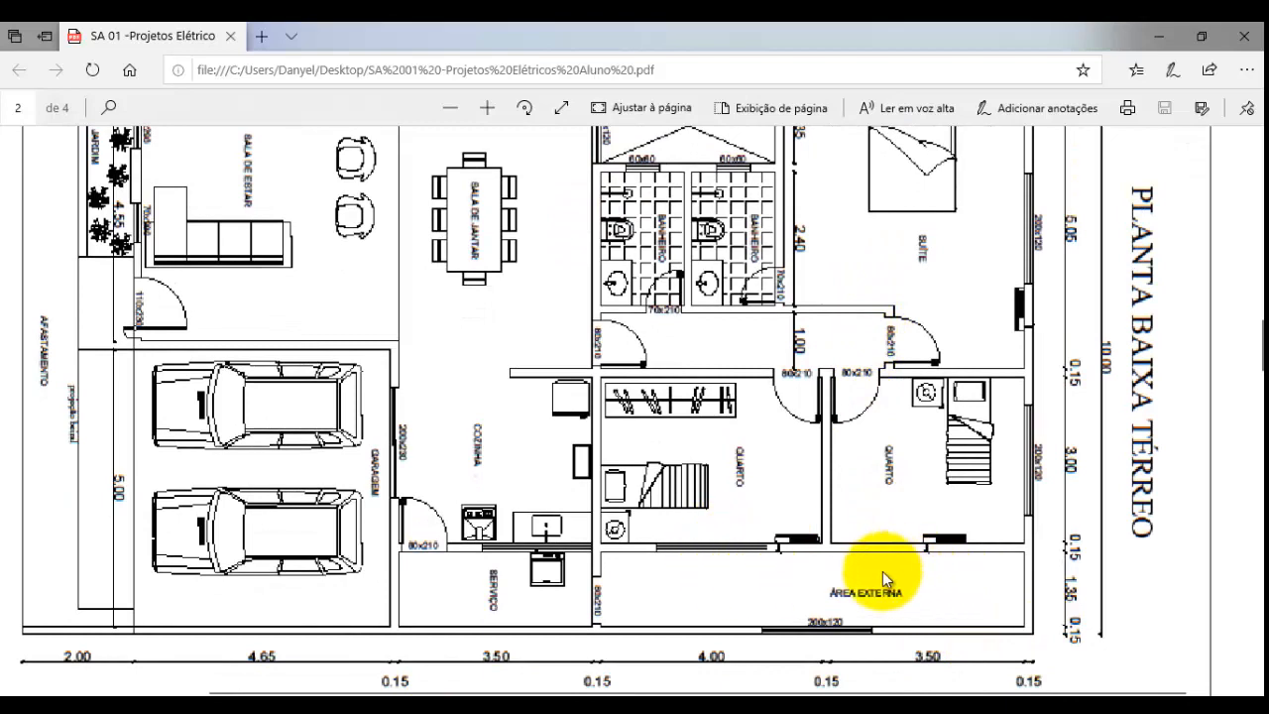
scroll(893, 426, up, 2)
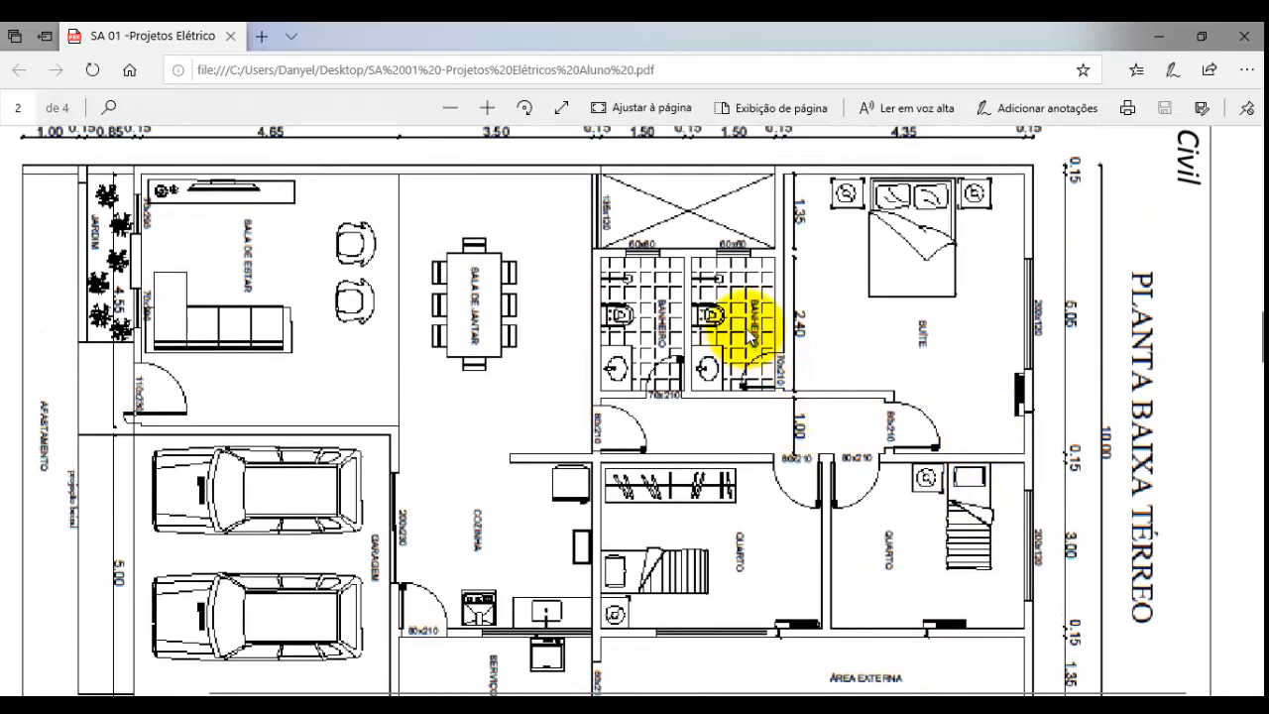
scroll(765, 280, up, 2)
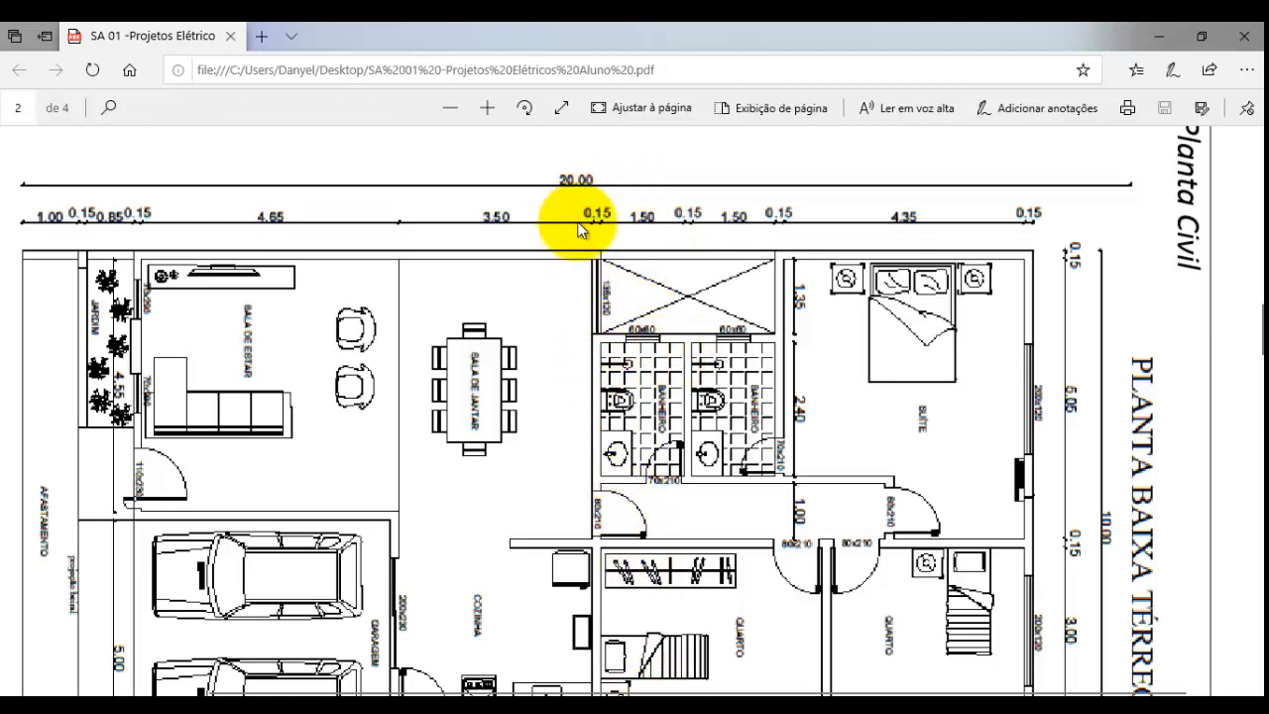
click(661, 710)
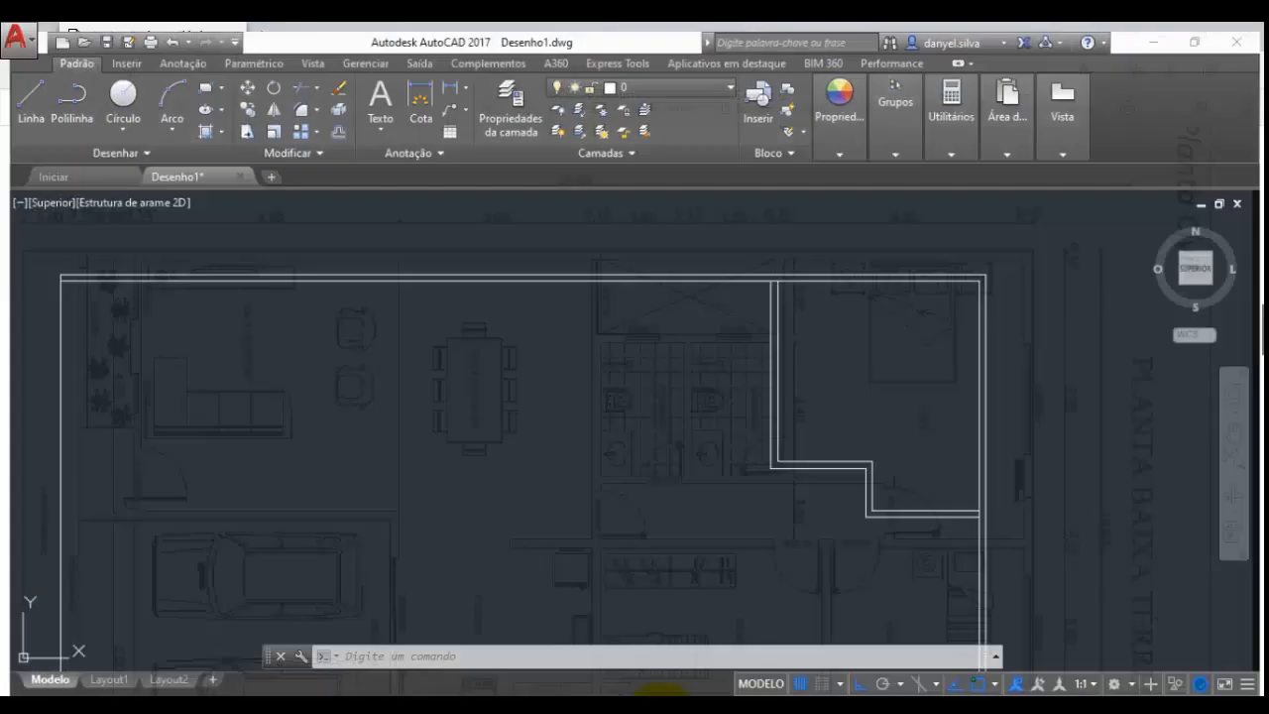
Offset the lower segment of the suite's left wall outer line 1.50 to the left for the first bathroom's width
scroll(524, 222, up, 2)
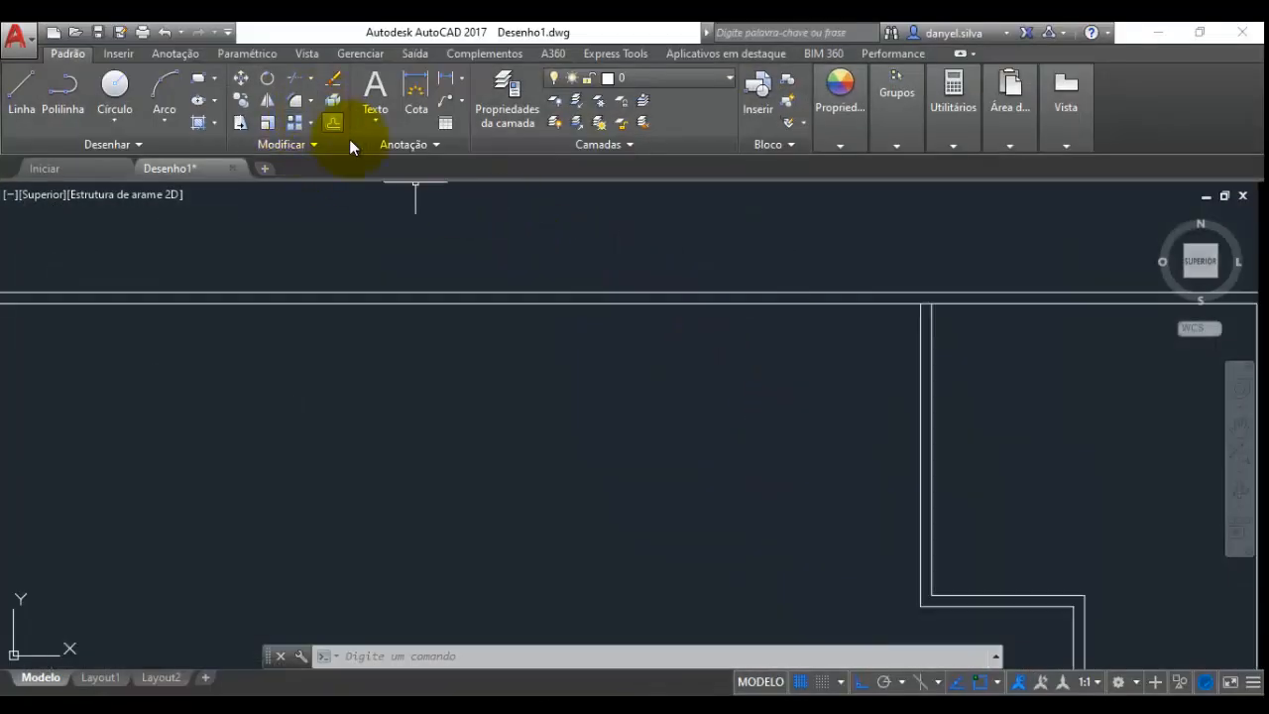
scroll(355, 193, down, 4)
scroll(372, 211, up, 2)
middle_drag(470, 314, 495, 311)
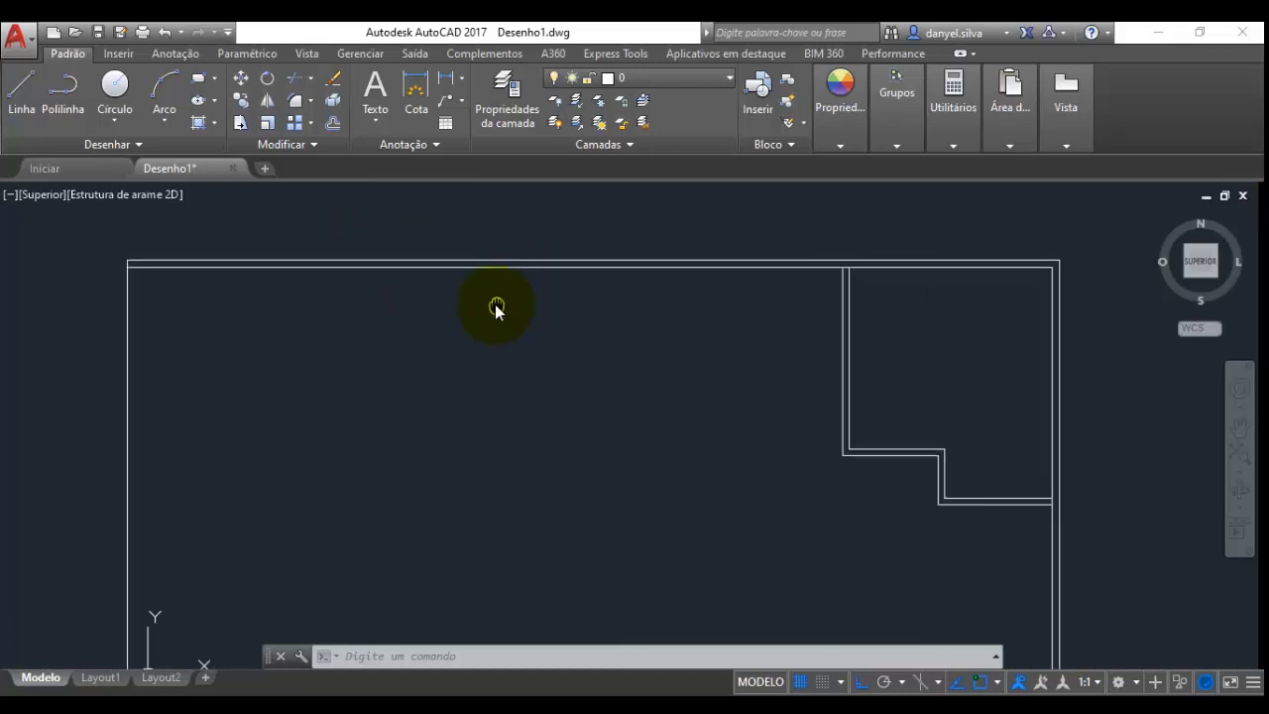
click(336, 121)
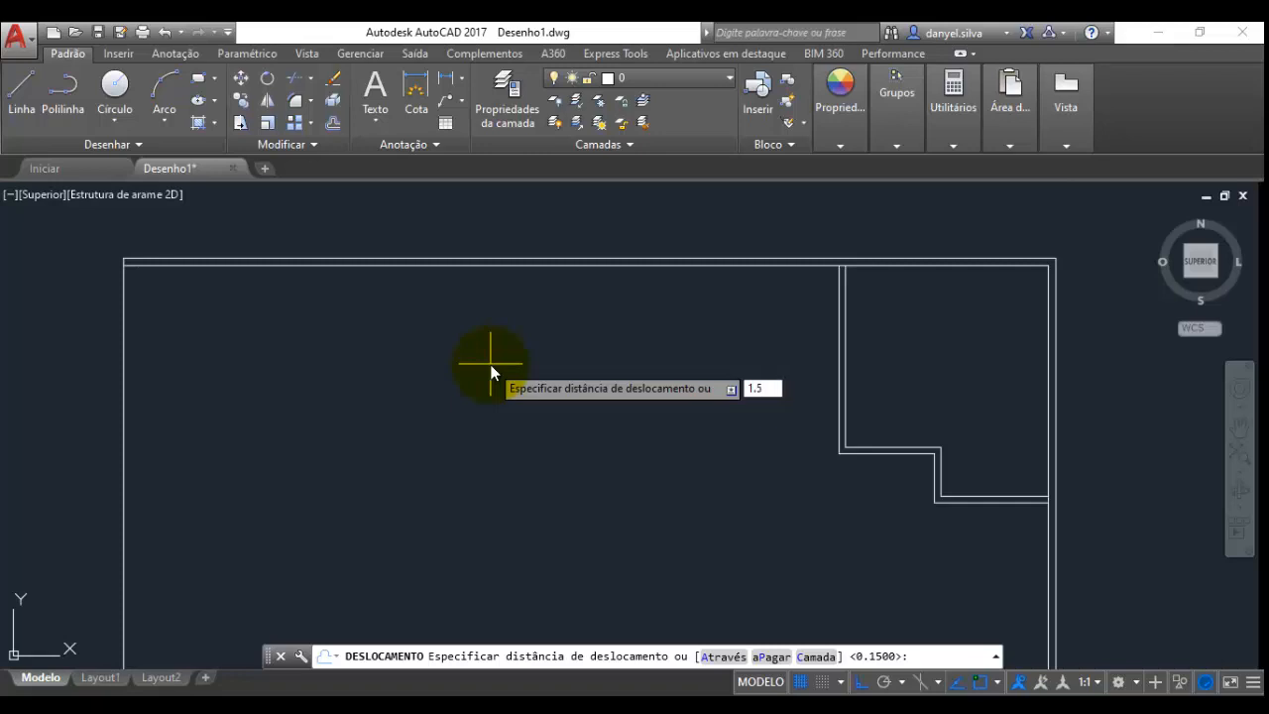
key(Return)
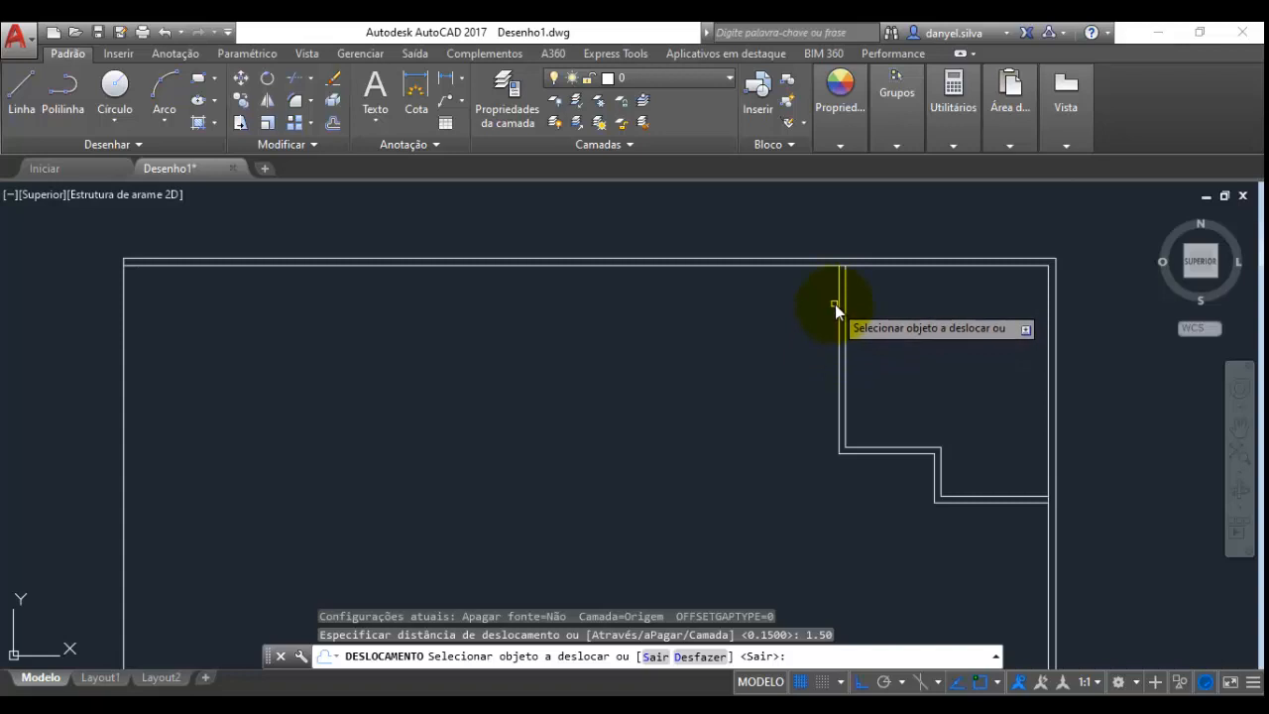
click(840, 400)
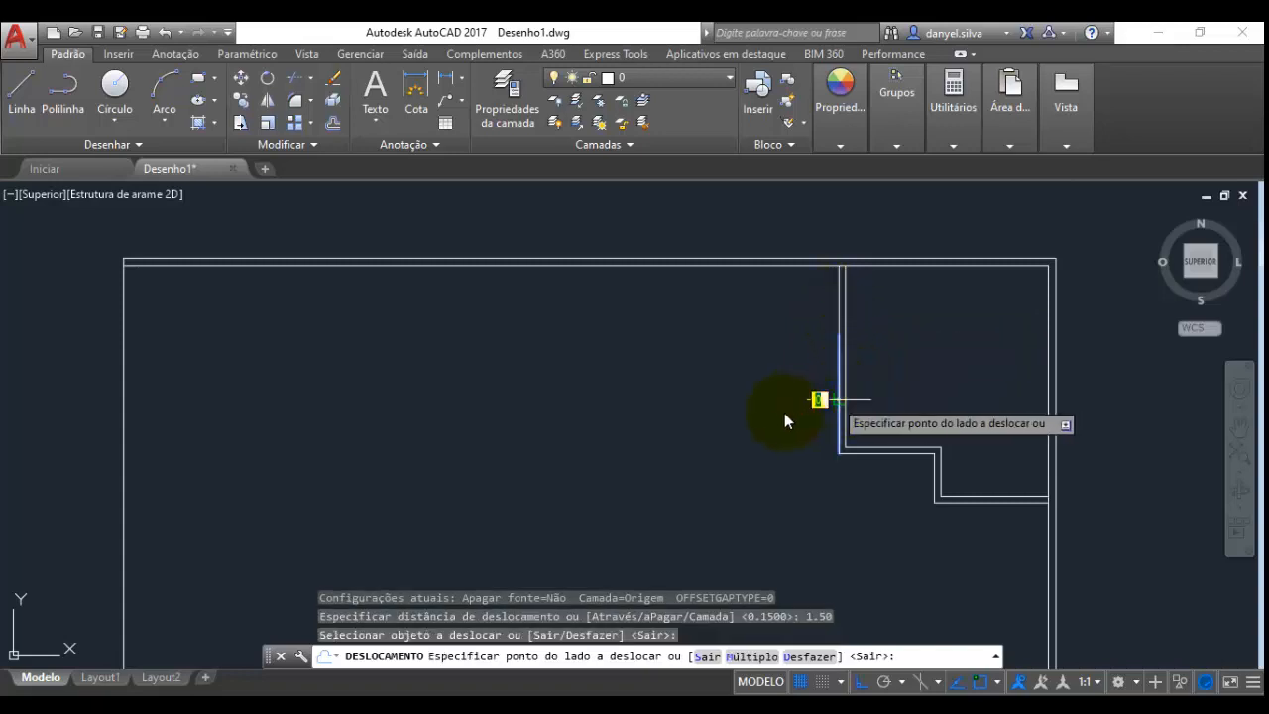
click(721, 420)
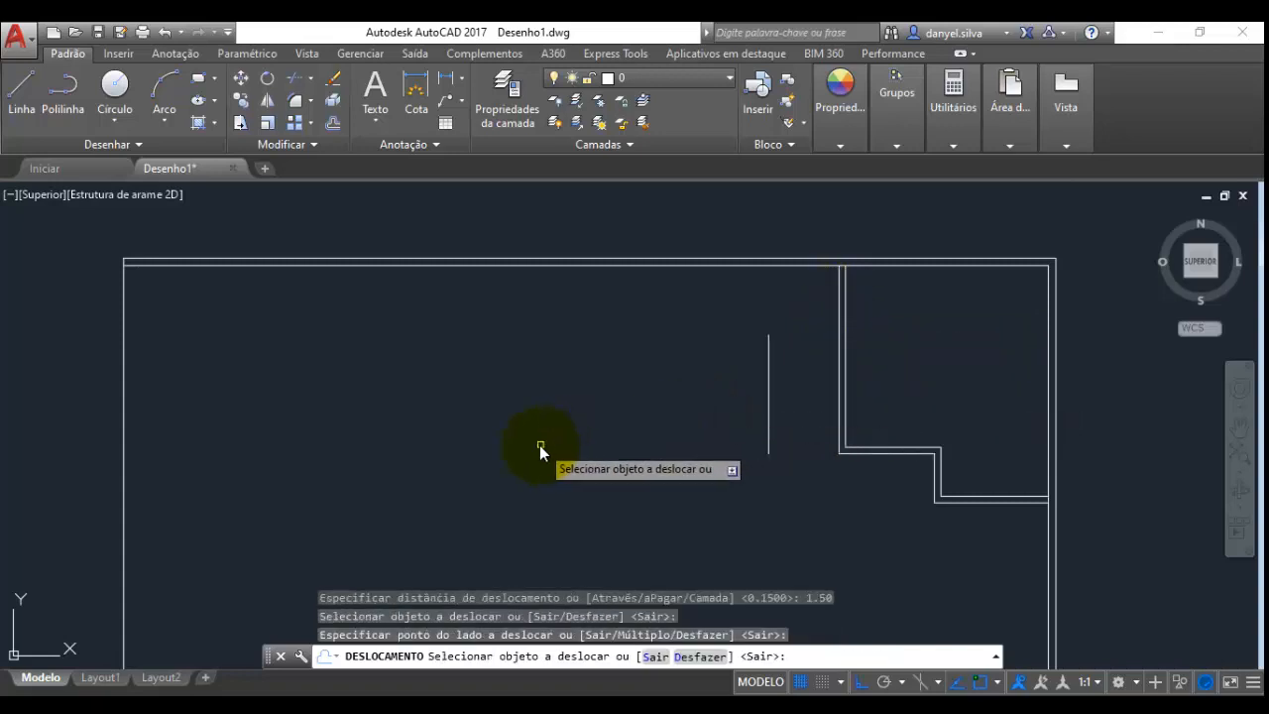
Offset the new vertical bathroom line 0.15 to the left to form the wall between the two bathrooms
click(334, 126)
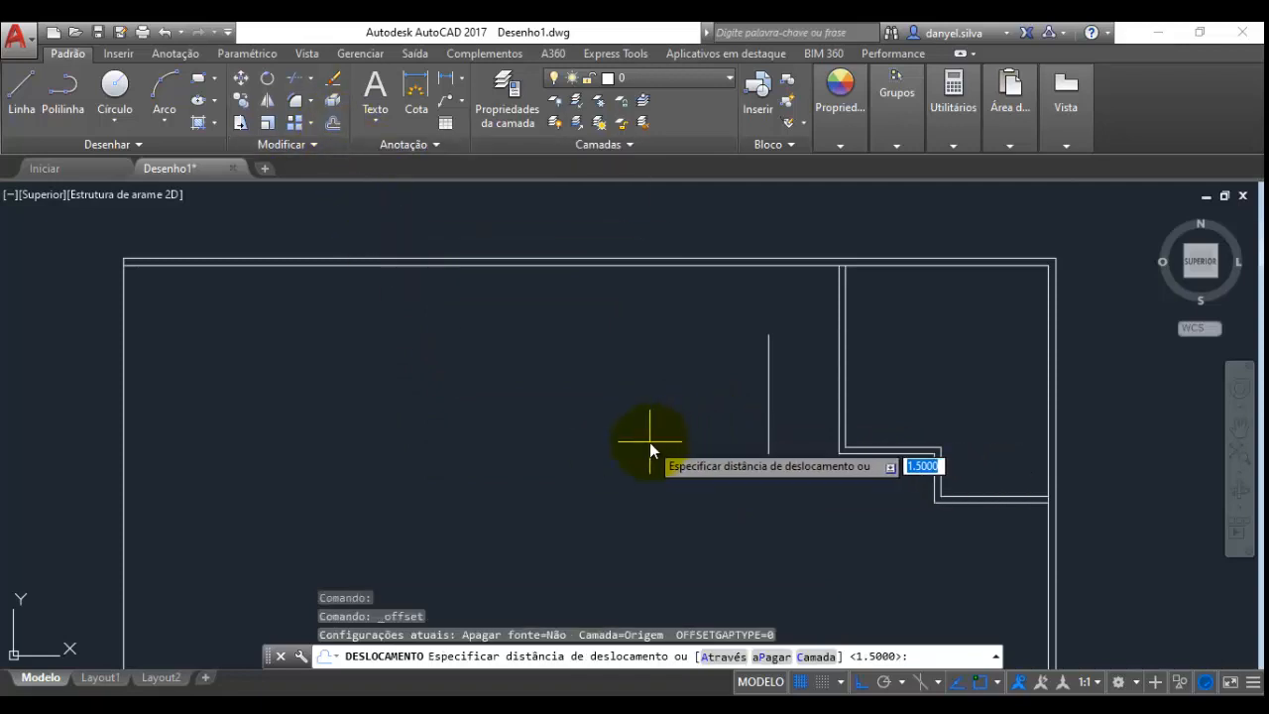
text(.15)
key(Return)
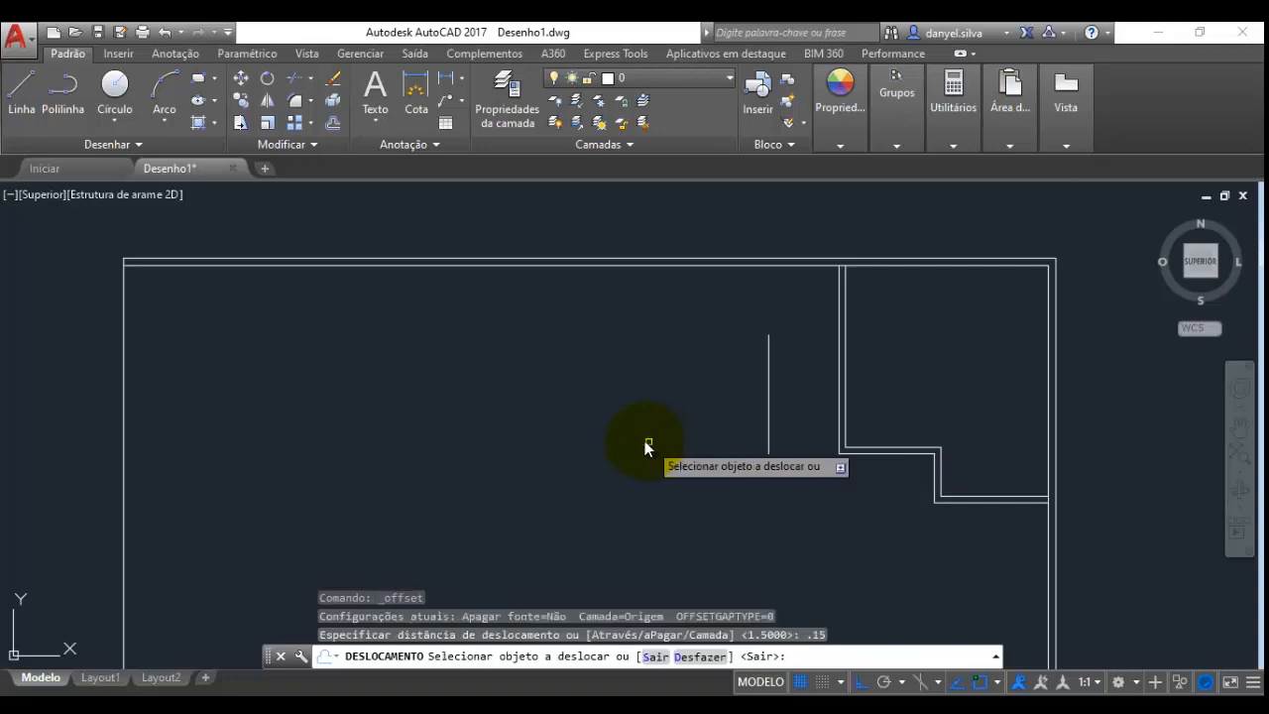
click(769, 377)
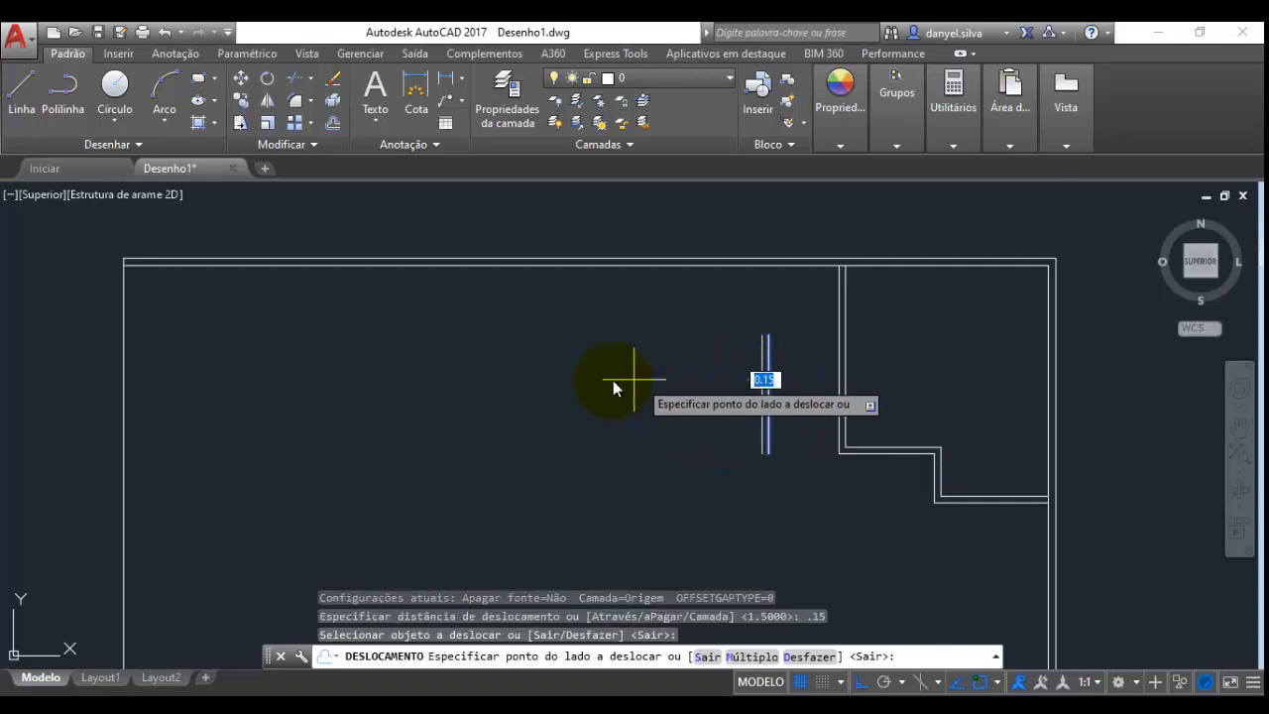
click(570, 380)
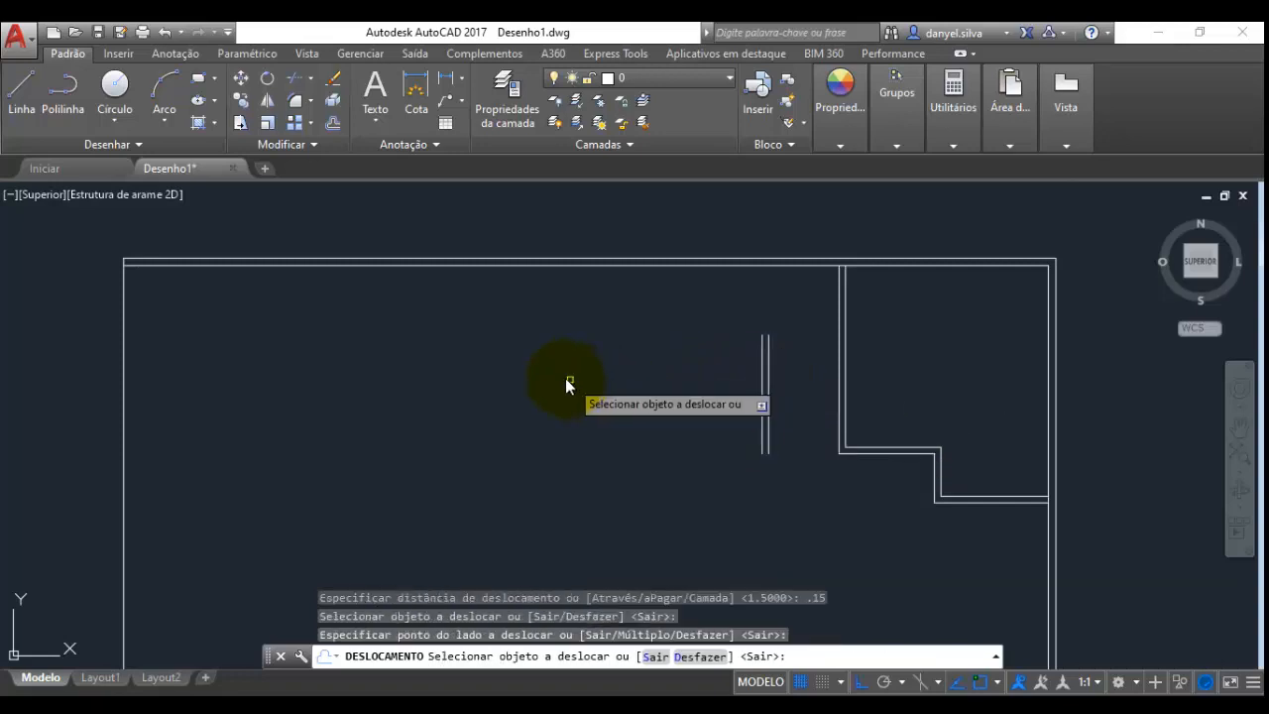
Offset the left line of the wall between the bathrooms 1.5 to the left for the second bathroom's width
click(330, 123)
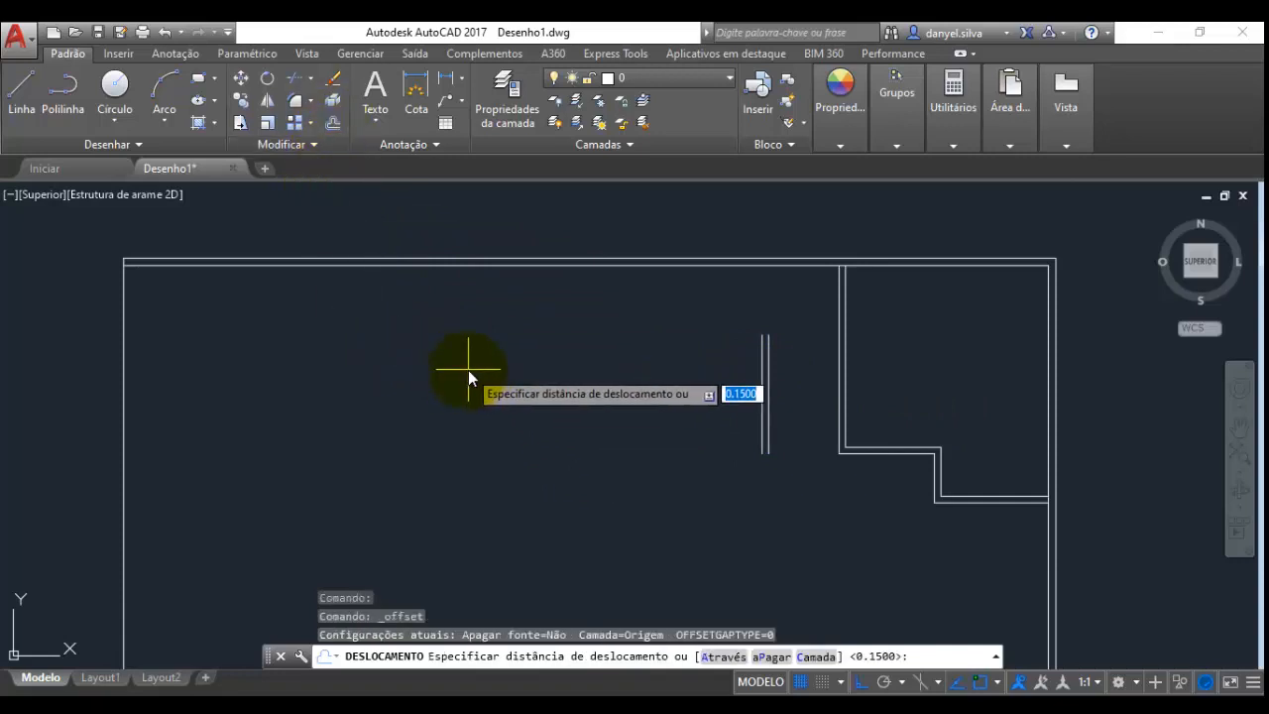
text(1.5)
key(Return)
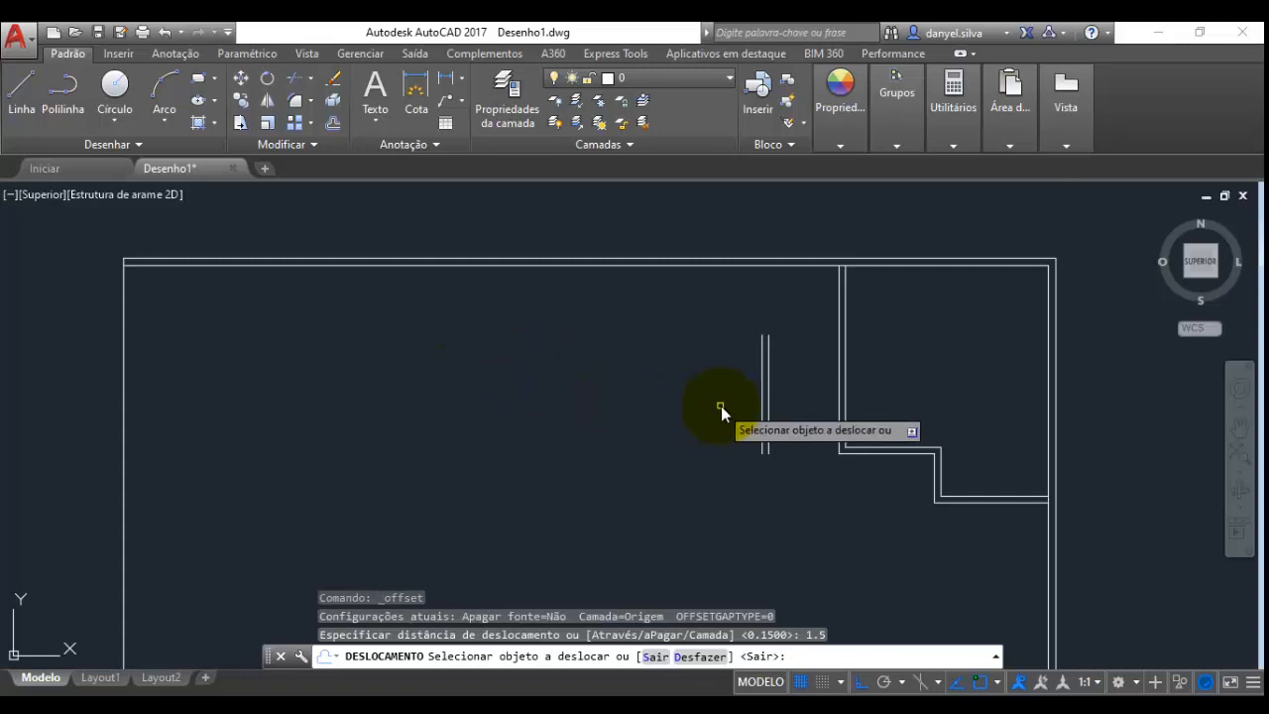
click(763, 409)
click(484, 423)
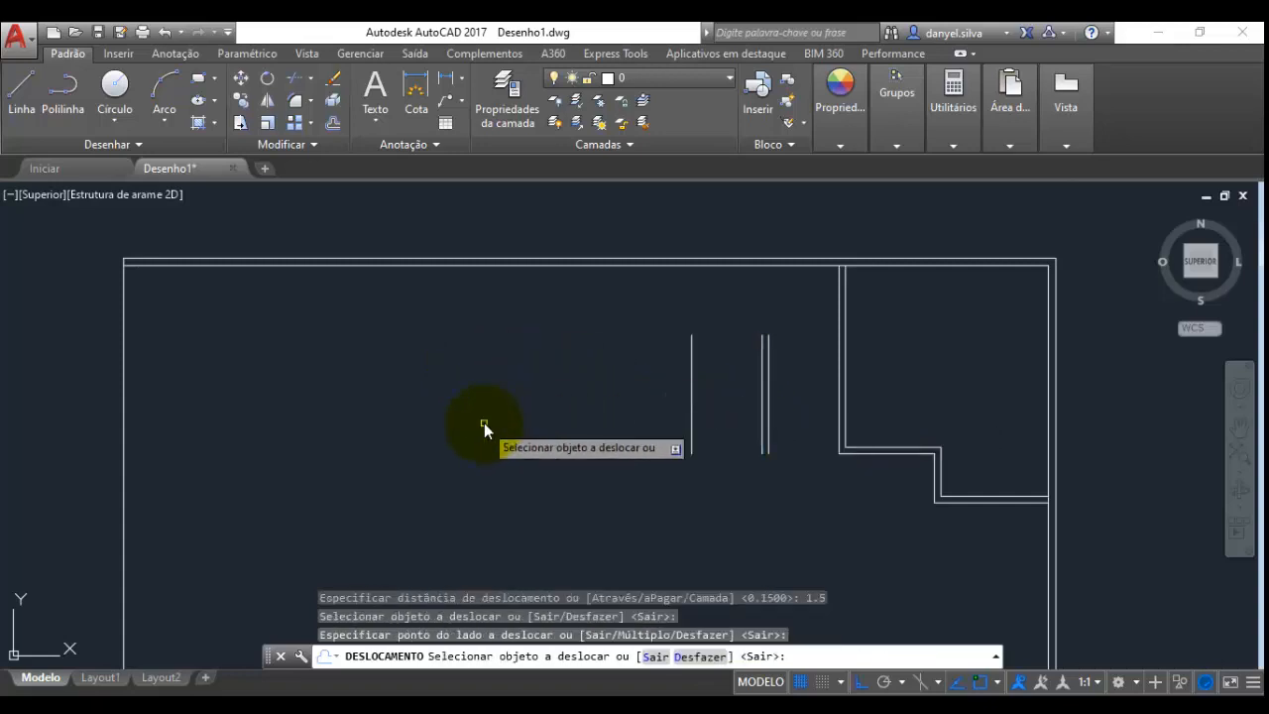
Offset the second bathroom's left line 0.15 to the left to form its outer wall
click(336, 121)
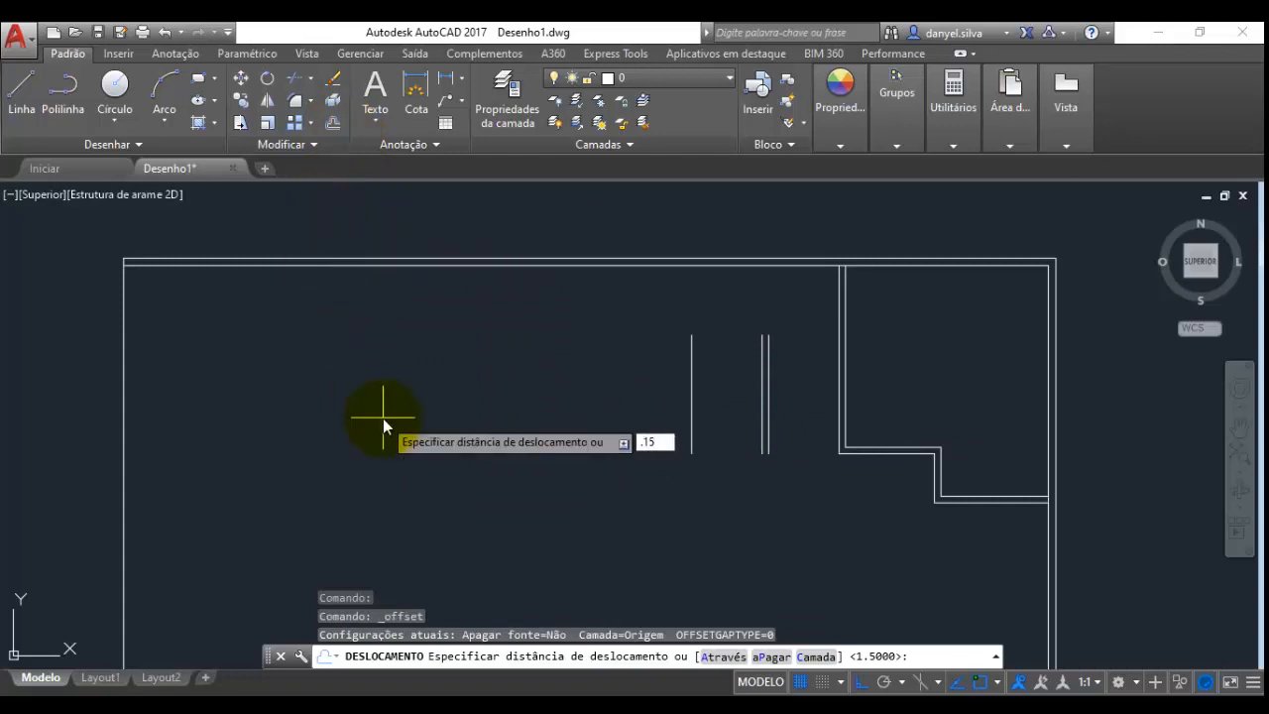
key(Return)
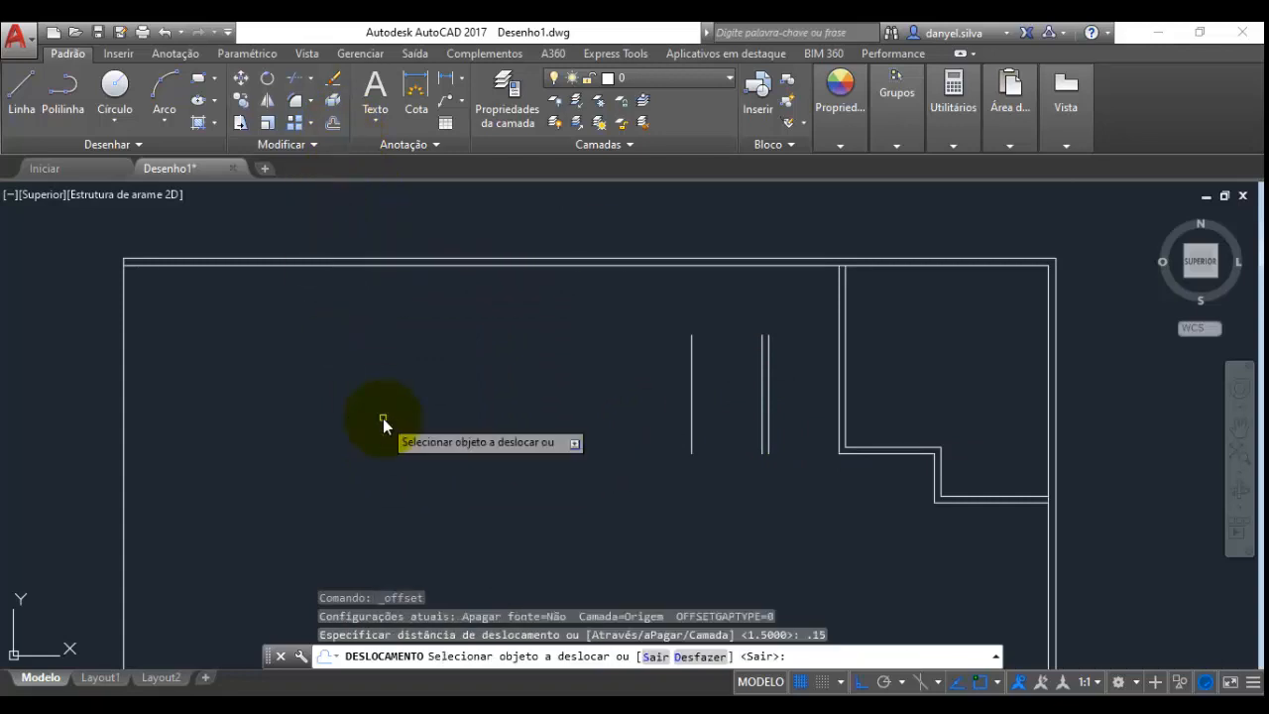
click(693, 377)
click(666, 392)
key(Escape)
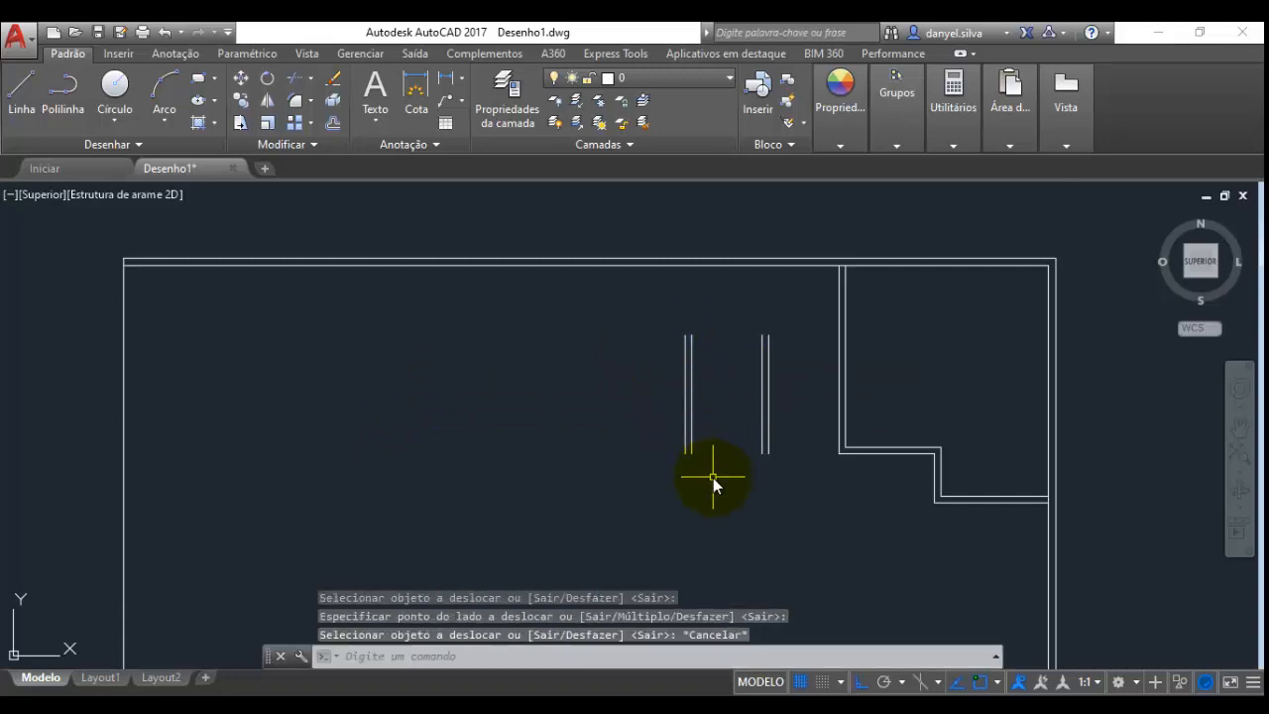
Draw the bathrooms' lower outer wall line from the leftmost wall's bottom end to the suite wall's lower-left corner
scroll(794, 472, up, 4)
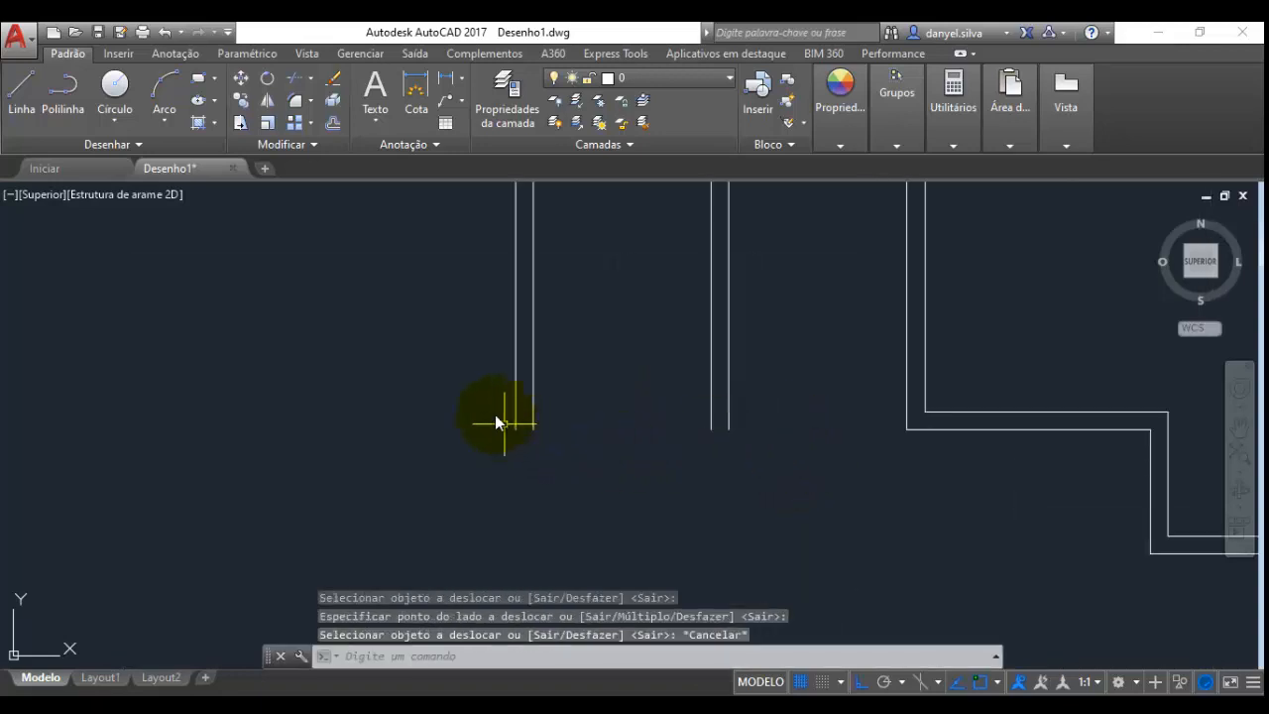
click(31, 97)
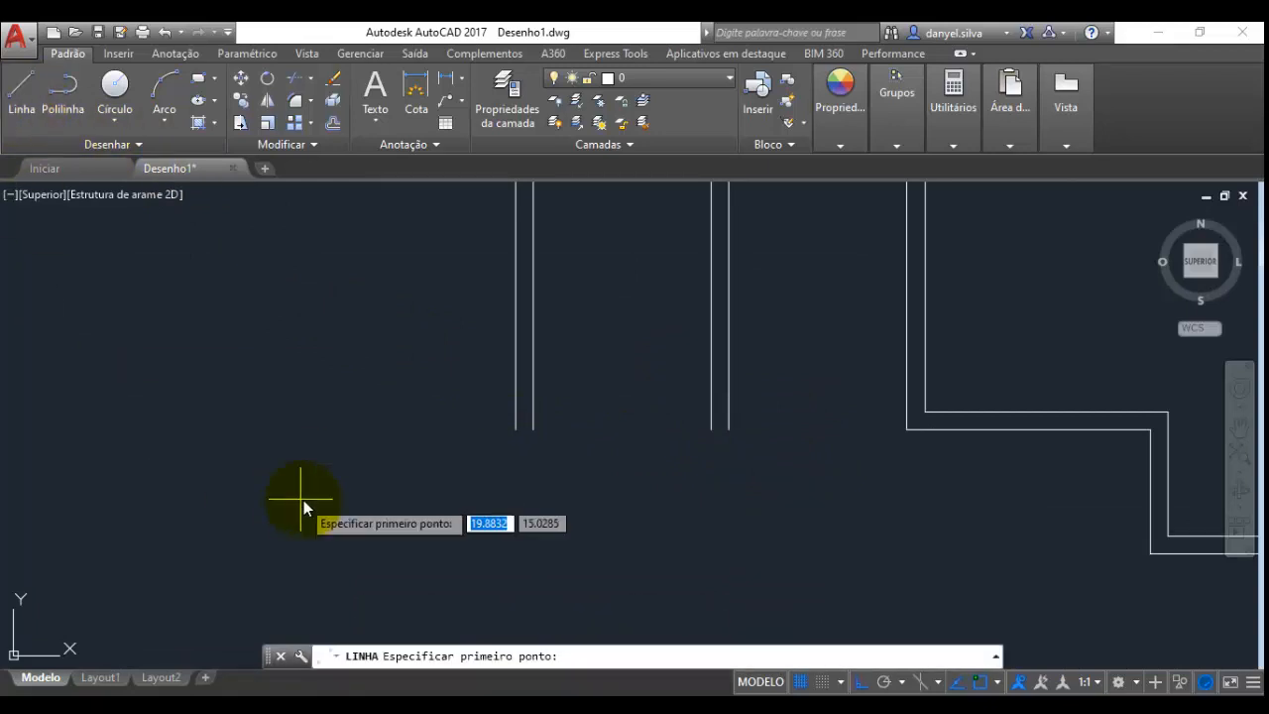
click(515, 439)
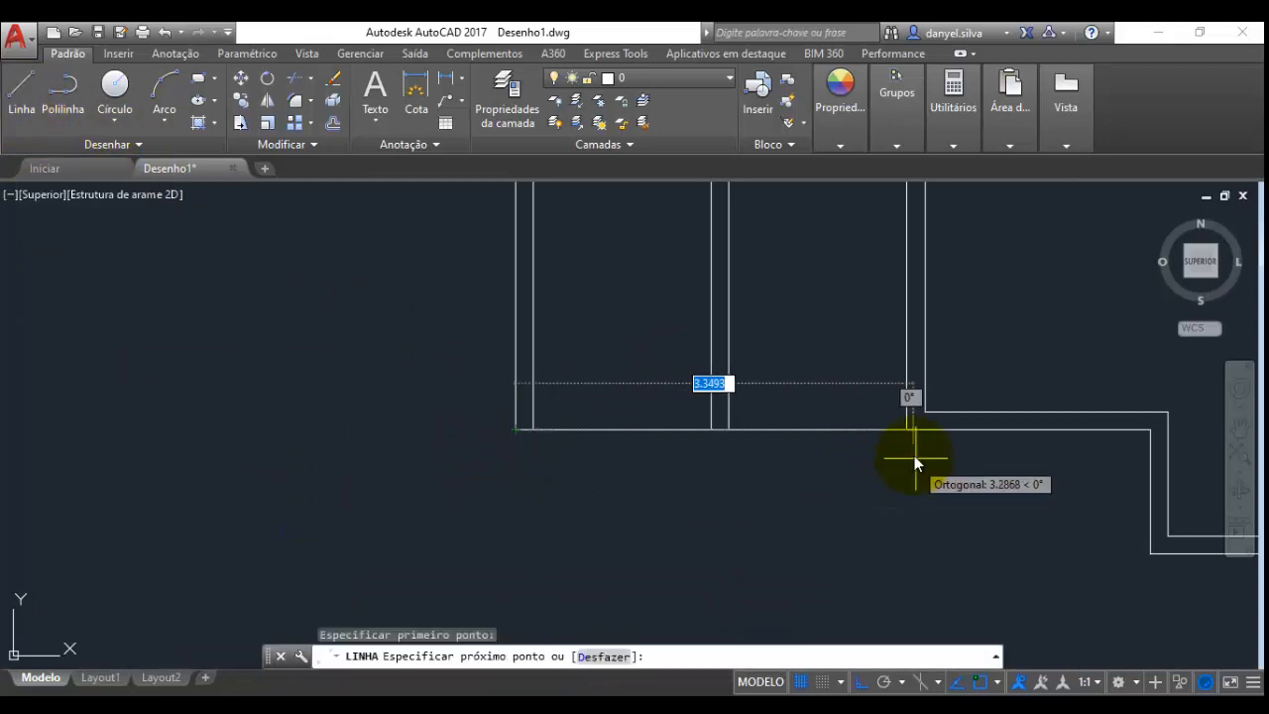
click(906, 429)
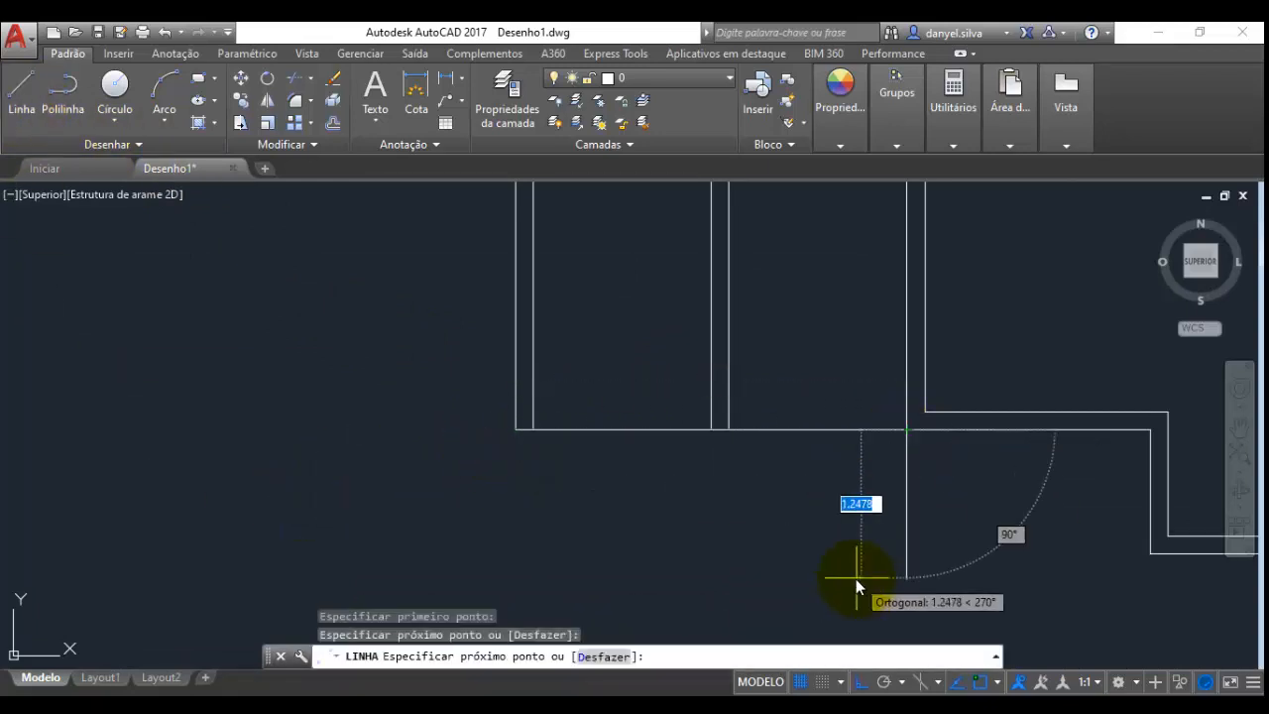
key(Escape)
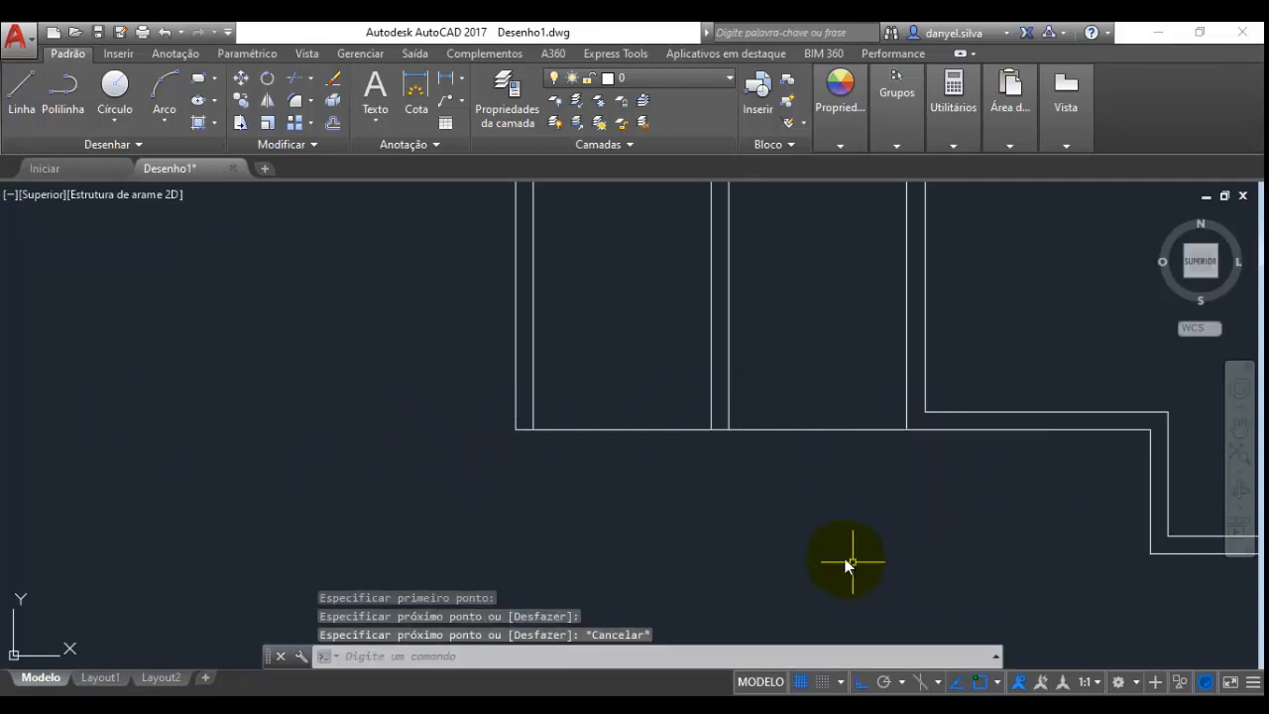
Draw the bathrooms' lower inner wall line from the suite's left wall across to the inner line of the leftmost bathroom wall
click(31, 92)
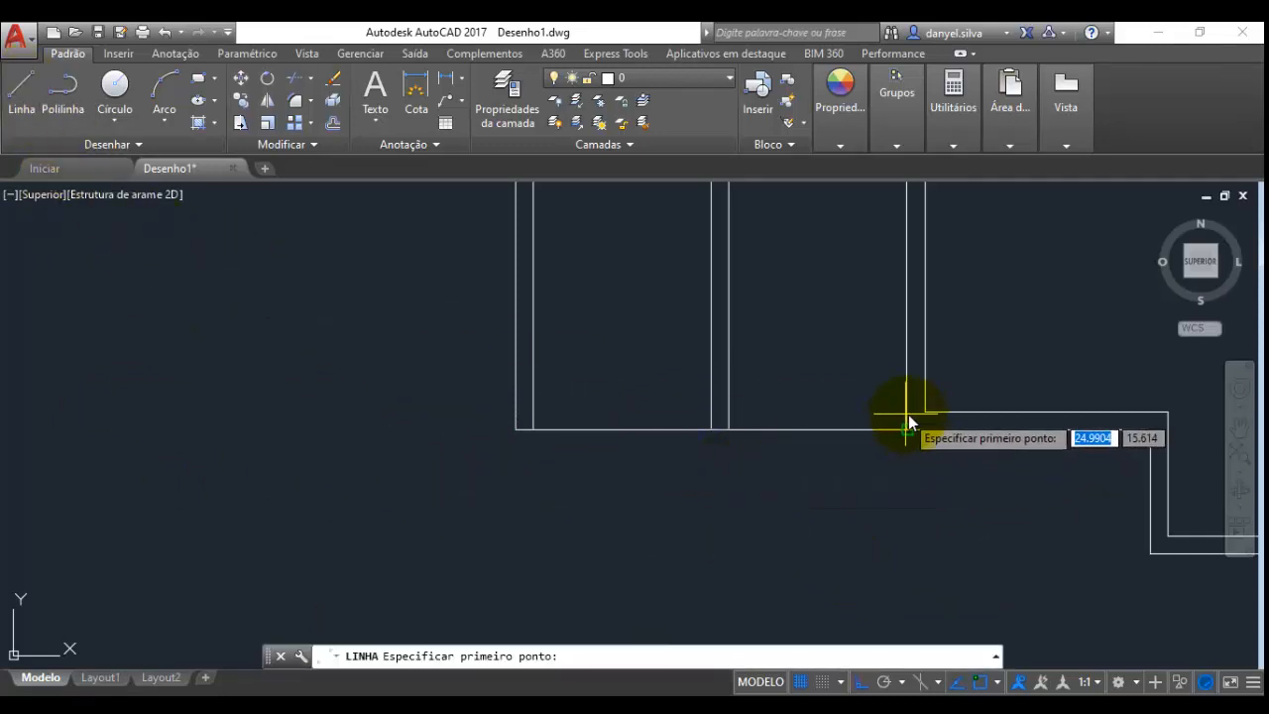
scroll(927, 415, up, 2)
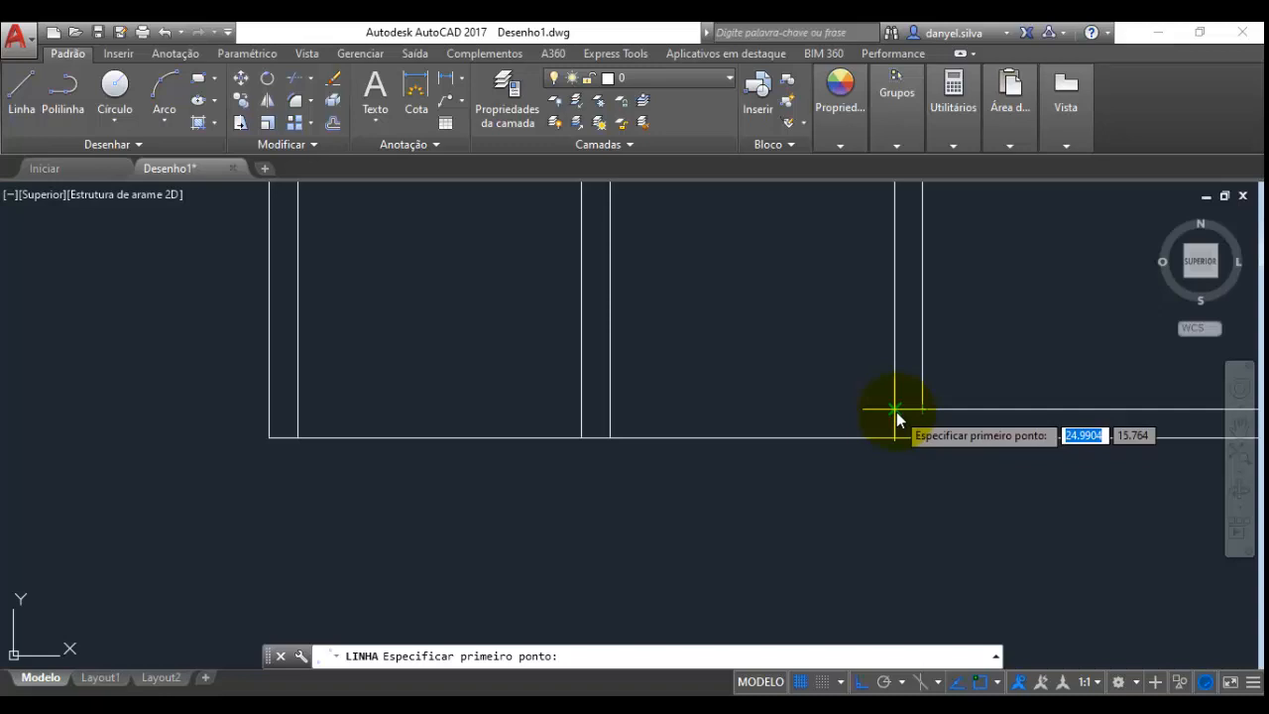
click(895, 410)
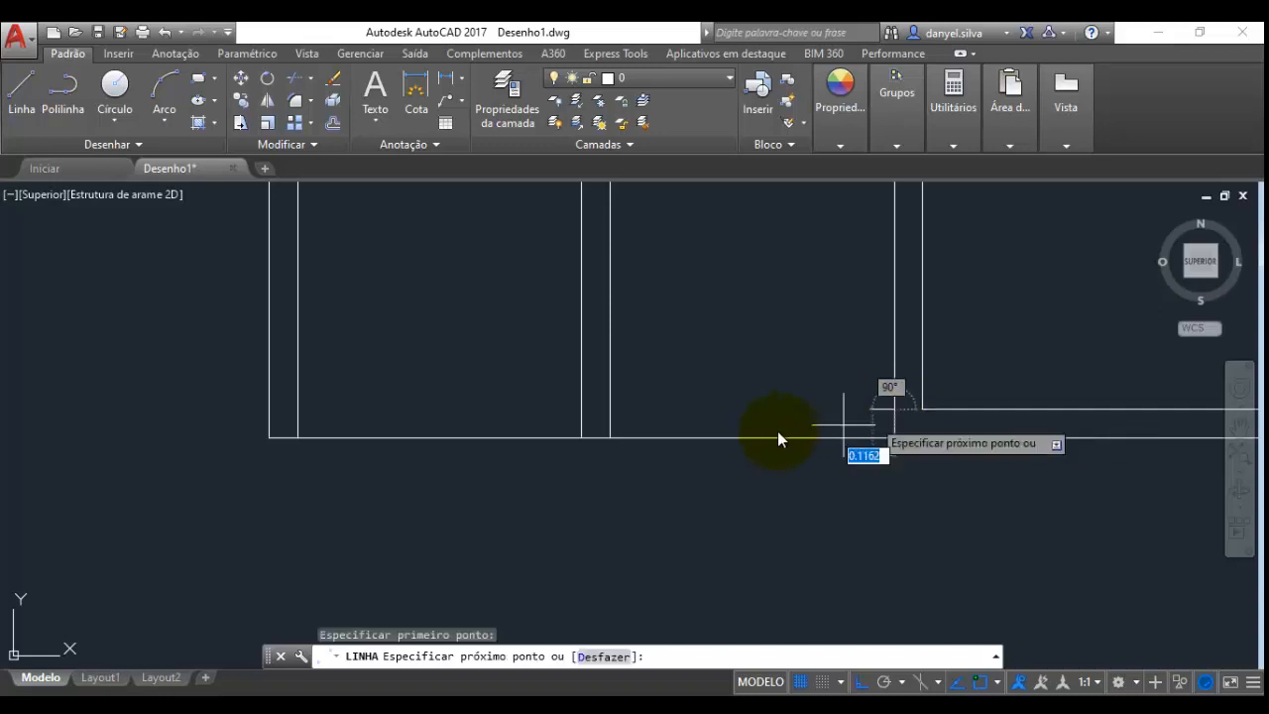
click(298, 408)
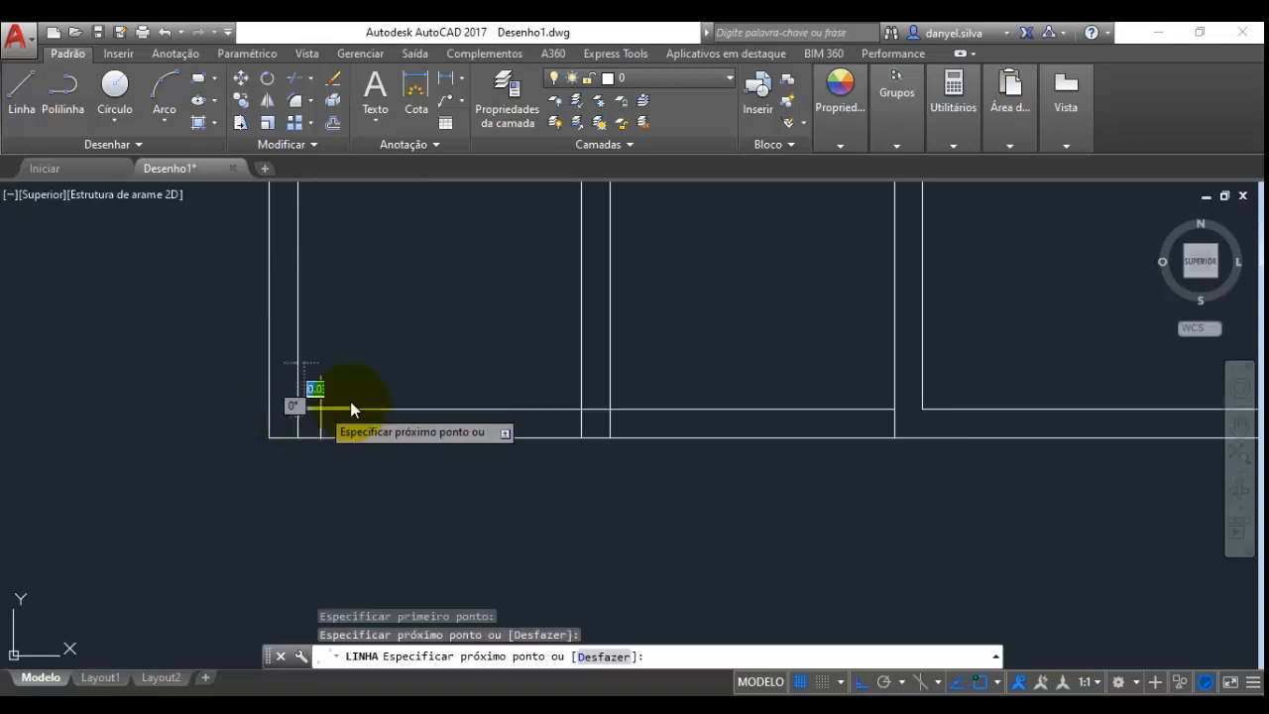
key(Escape)
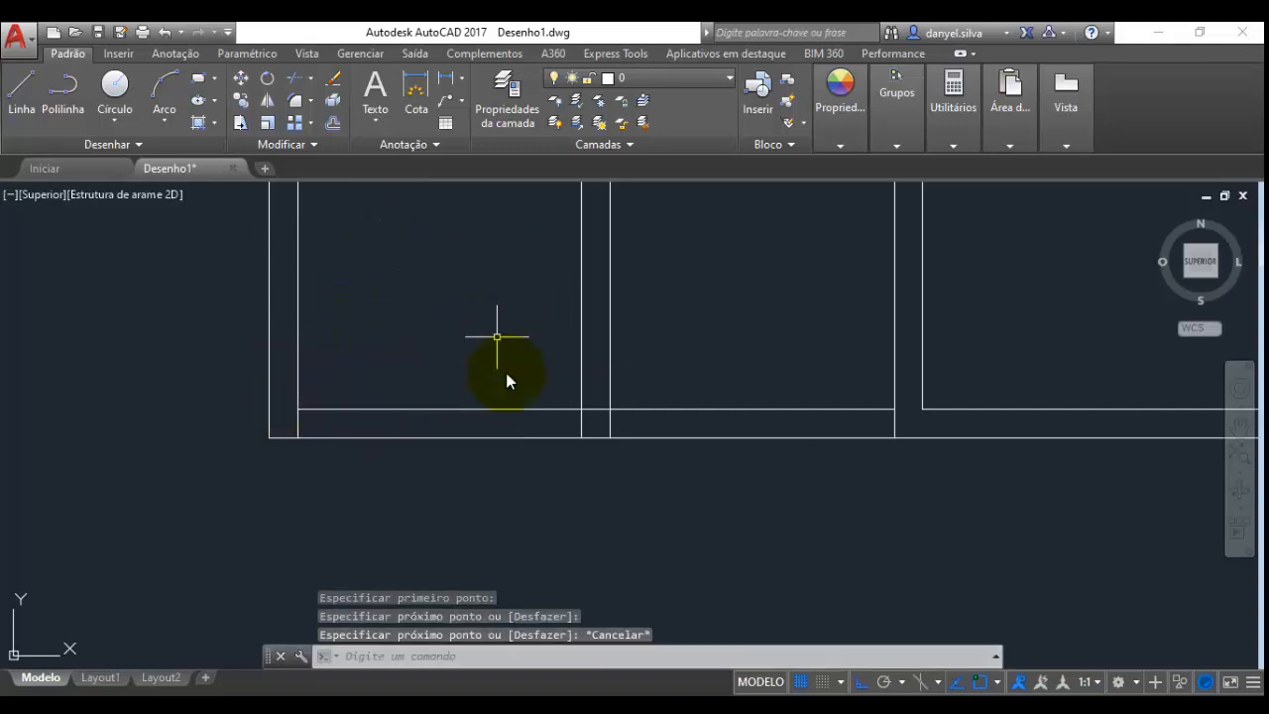
Trim the overlapping line pieces where the vertical bathroom walls meet the lower wall, leaving open wall junctions
middle_drag(563, 490, 513, 523)
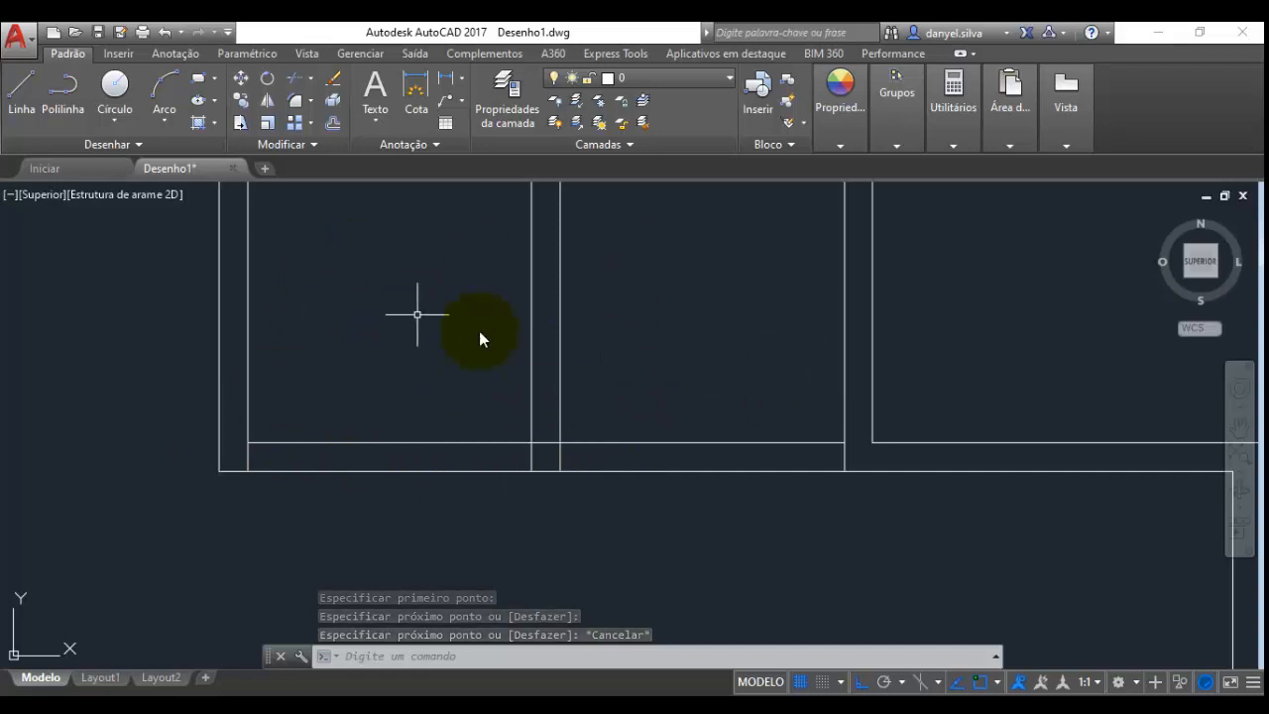
click(297, 75)
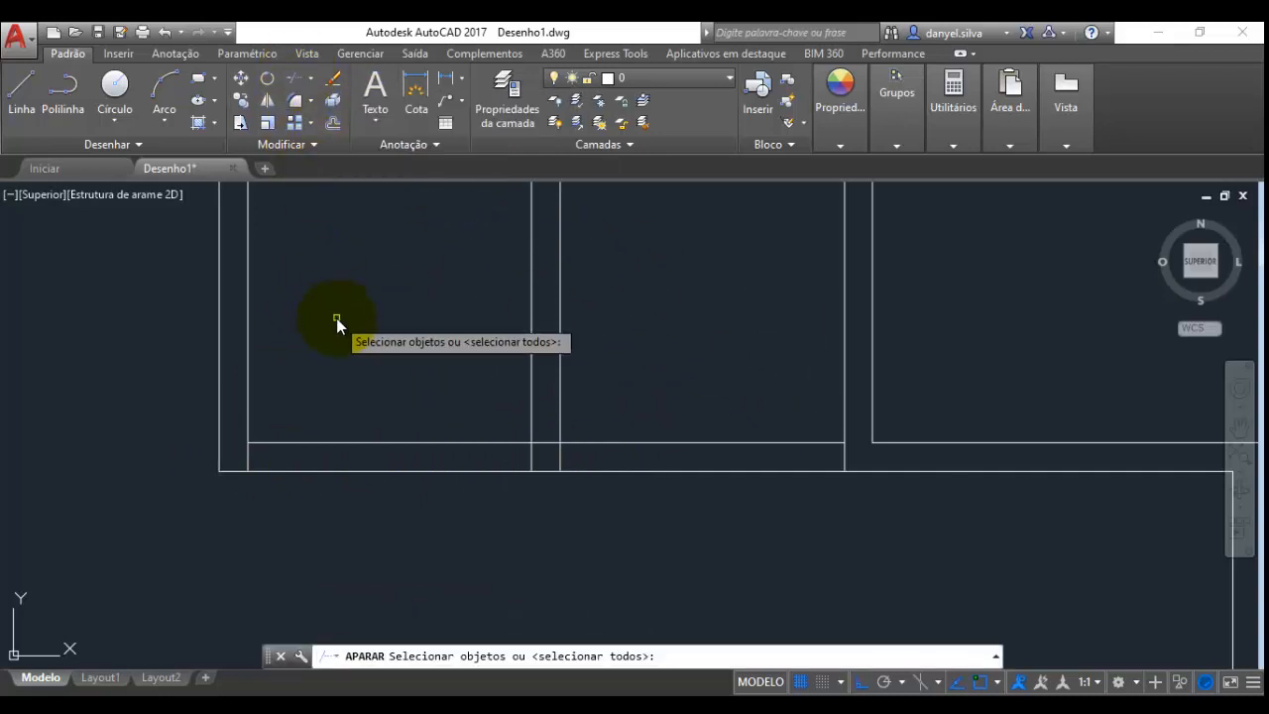
key(Return)
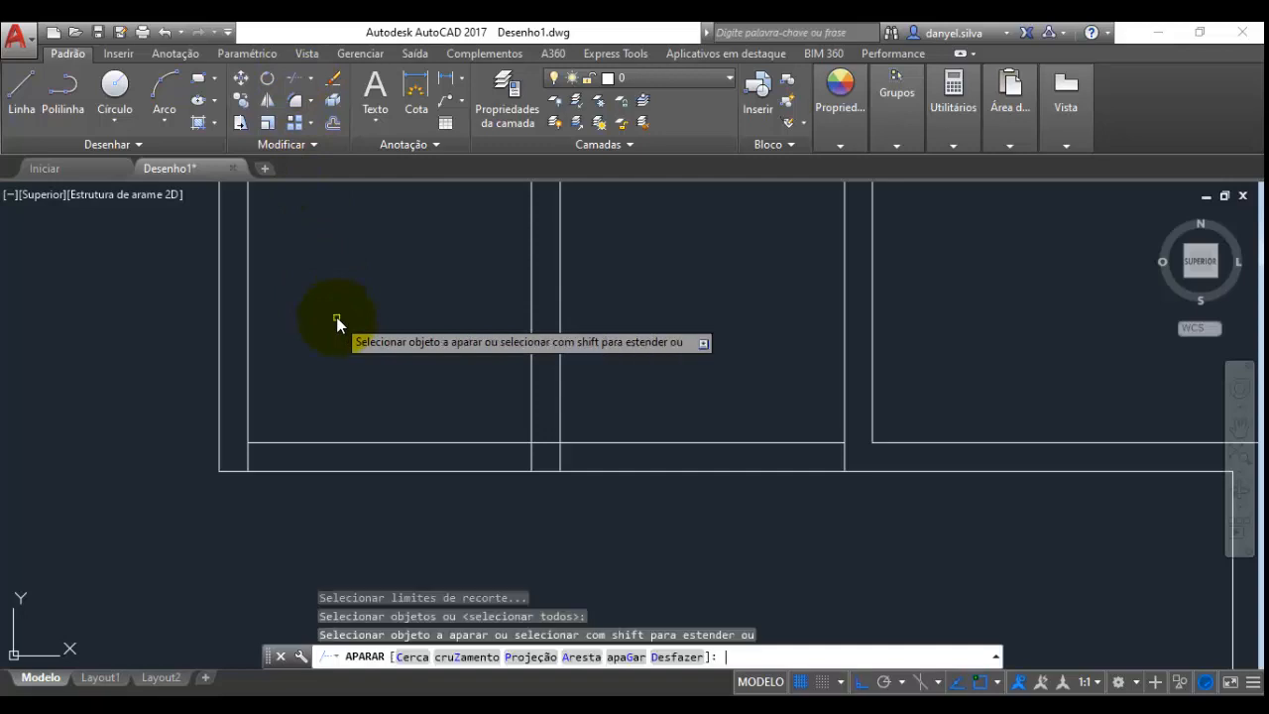
click(538, 443)
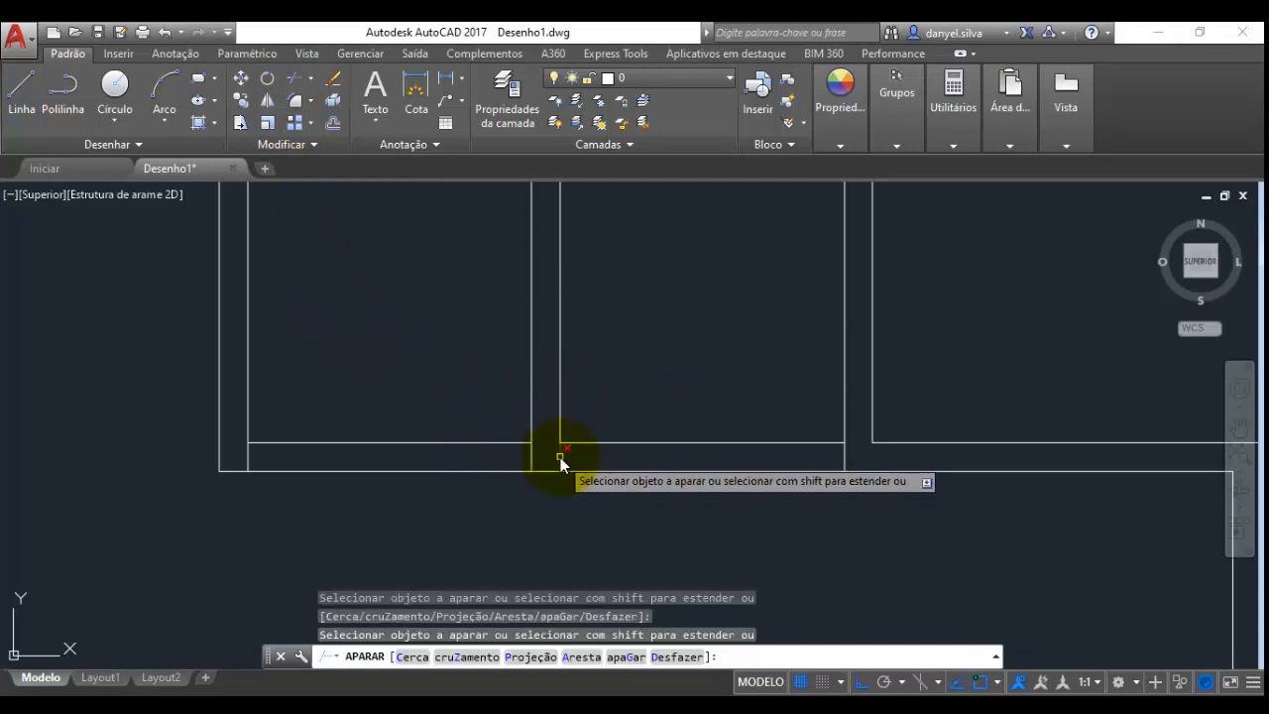
click(249, 456)
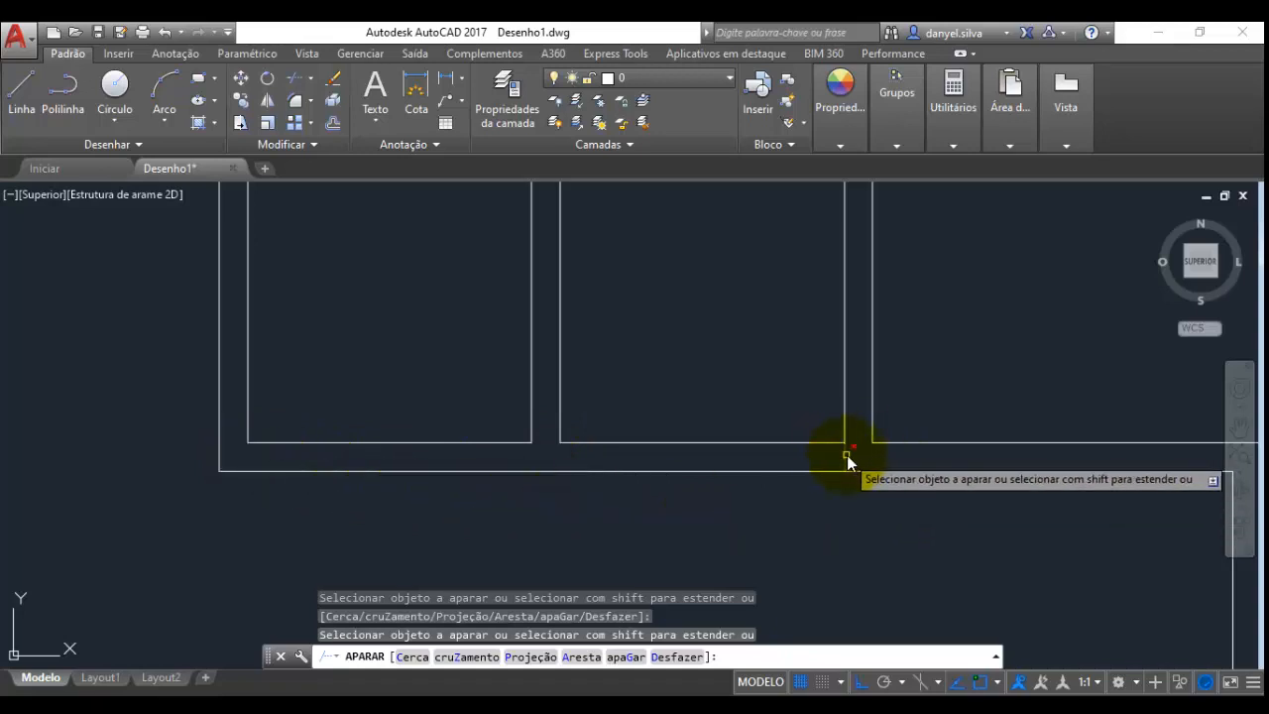
scroll(845, 455, down, 4)
scroll(842, 458, up, 2)
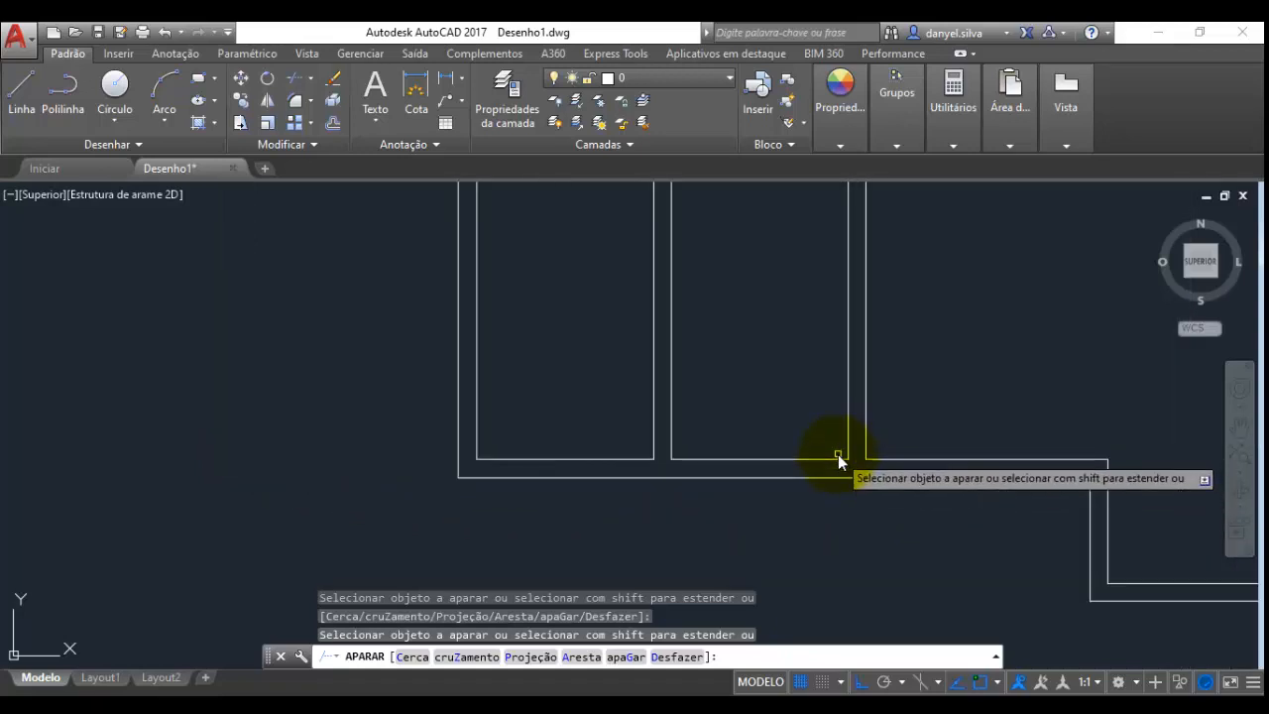
mouse_move(815, 414)
middle_down()
mouse_move(848, 505)
mouse_move(869, 486)
middle_up()
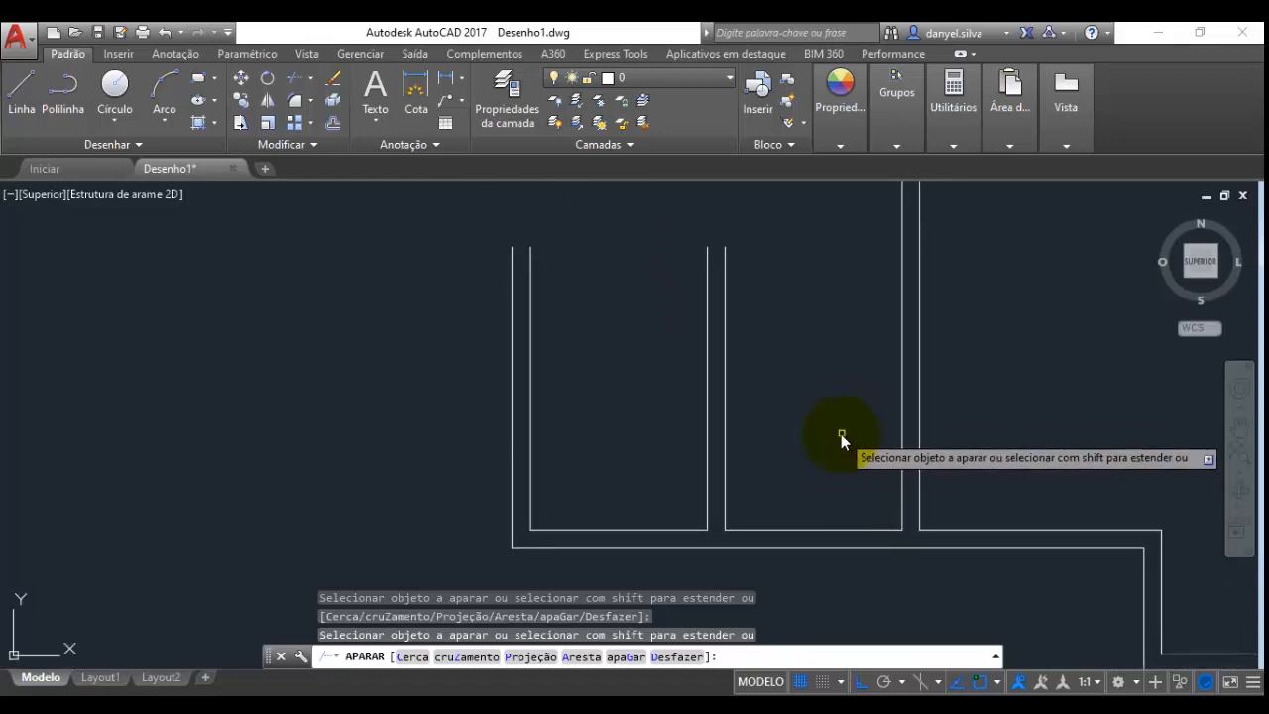
key(Escape)
Check the bathrooms' upper wall in the PDF plan and delete the short segment of the suite wall's left line just above bathroom height in AutoCAD
mouse_move(839, 426)
middle_down()
mouse_move(819, 420)
mouse_move(823, 447)
middle_up()
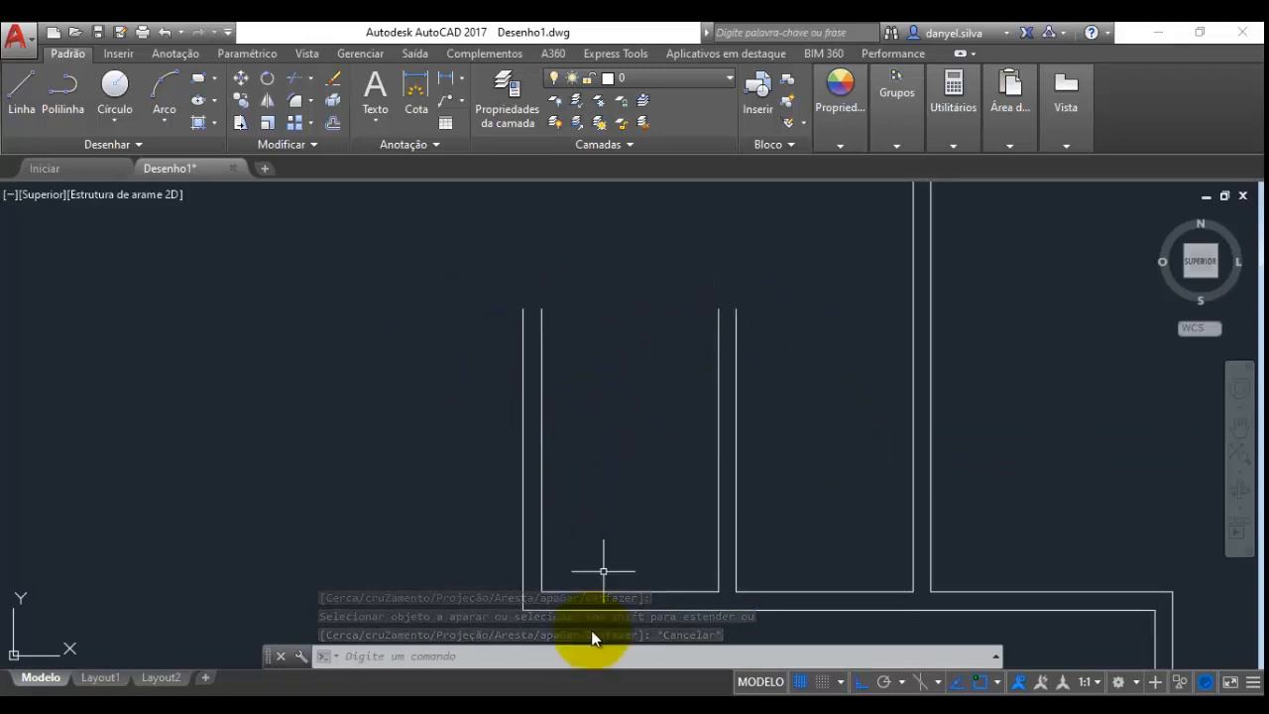
key(alt+Tab)
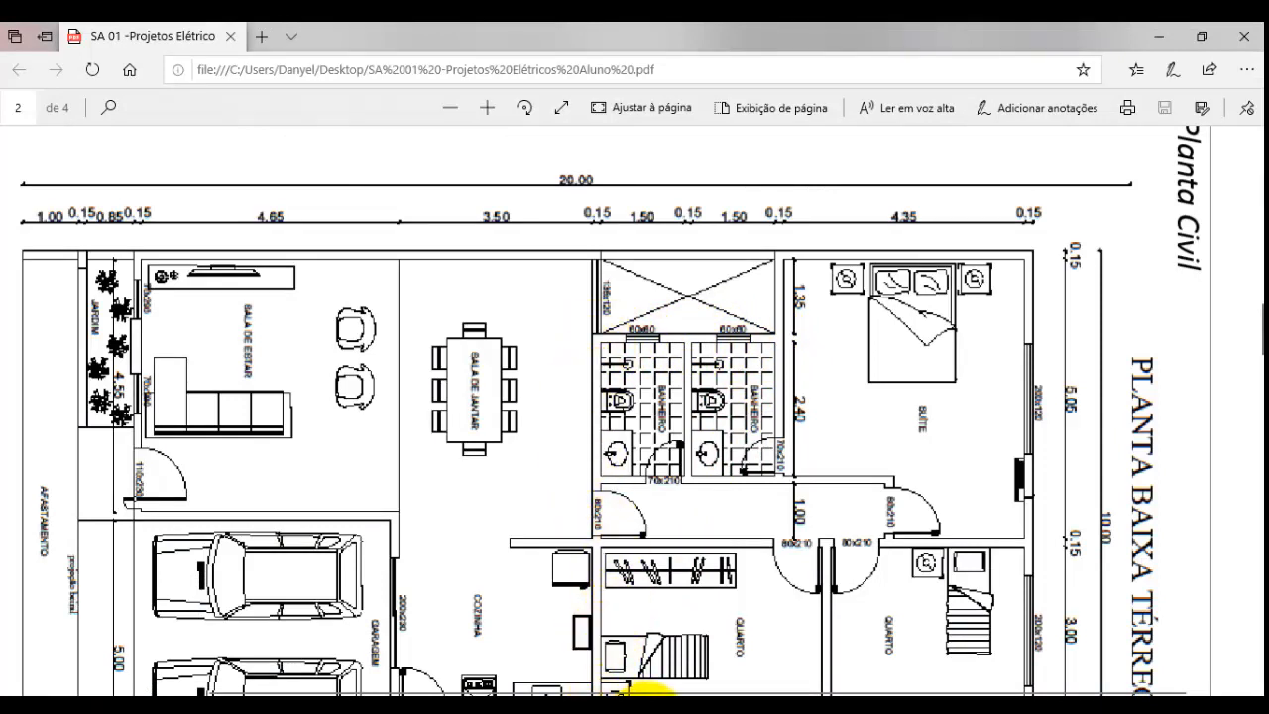
click(650, 694)
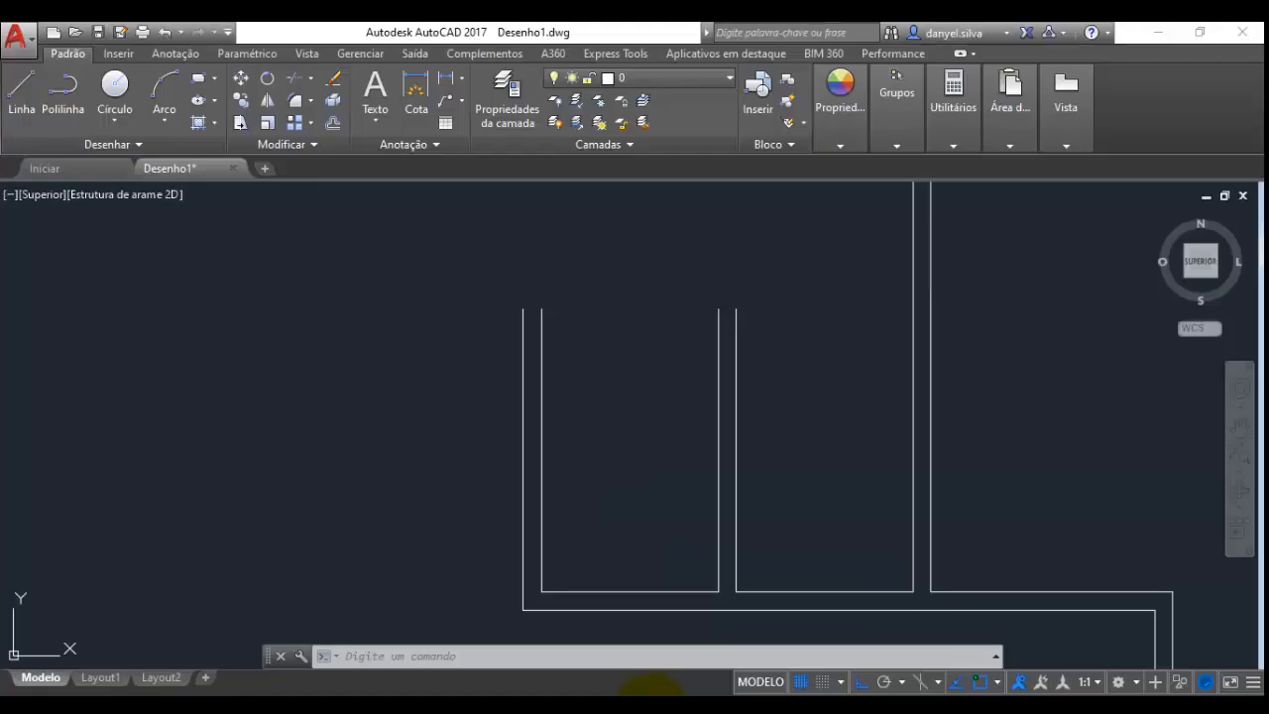
click(30, 91)
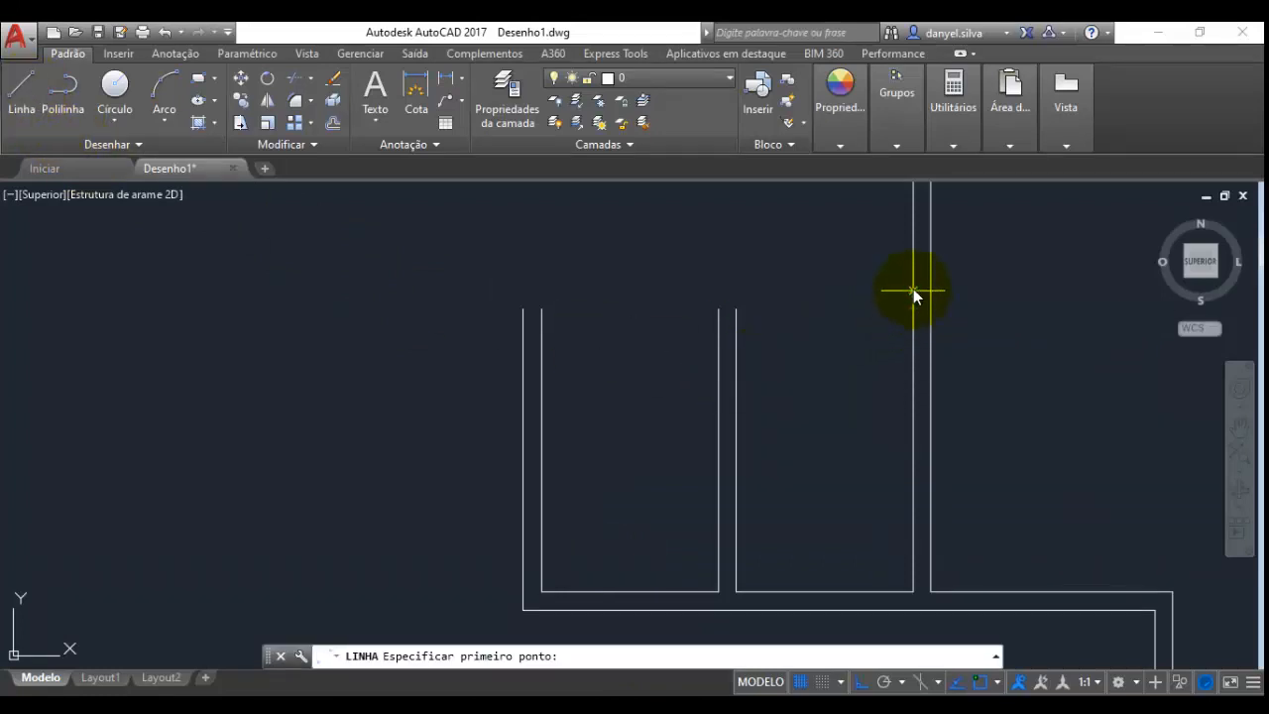
scroll(912, 297, up, 4)
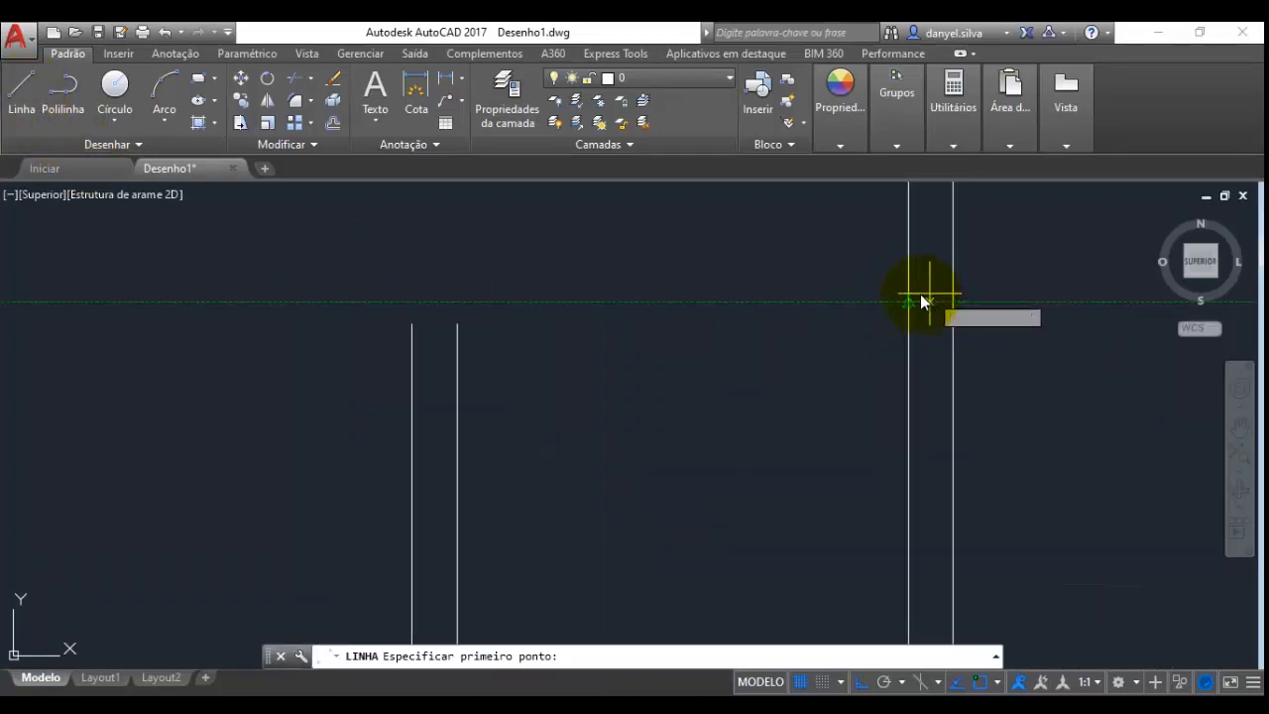
key(Escape)
click(908, 290)
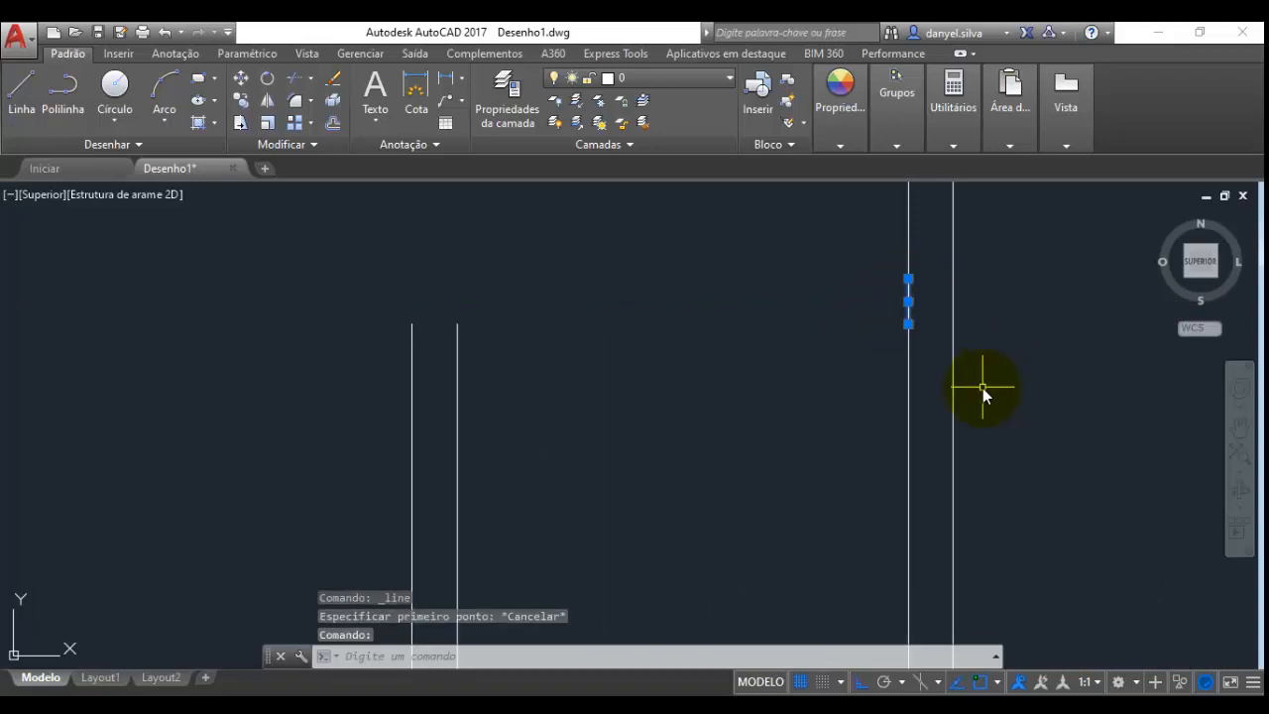
key(Delete)
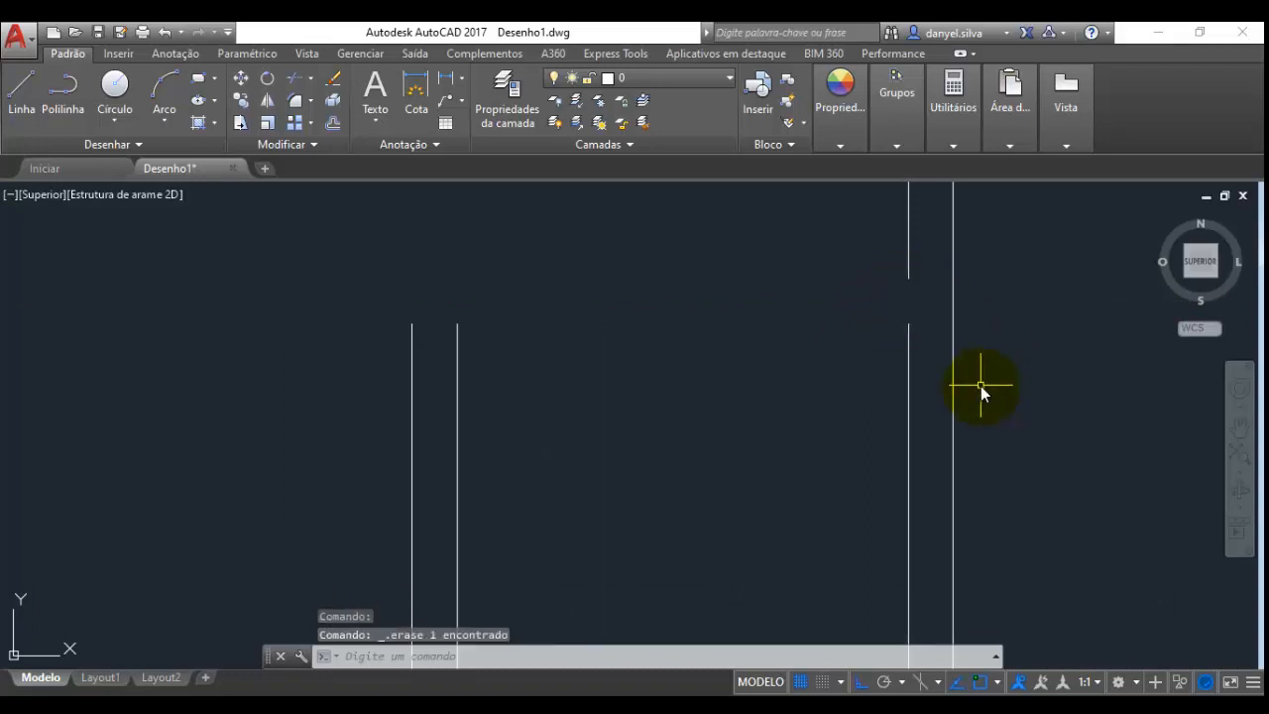
Draw the right bathroom's upper inner line from the suite wall to the right line of the wall between the bathrooms
middle_drag(758, 387, 842, 416)
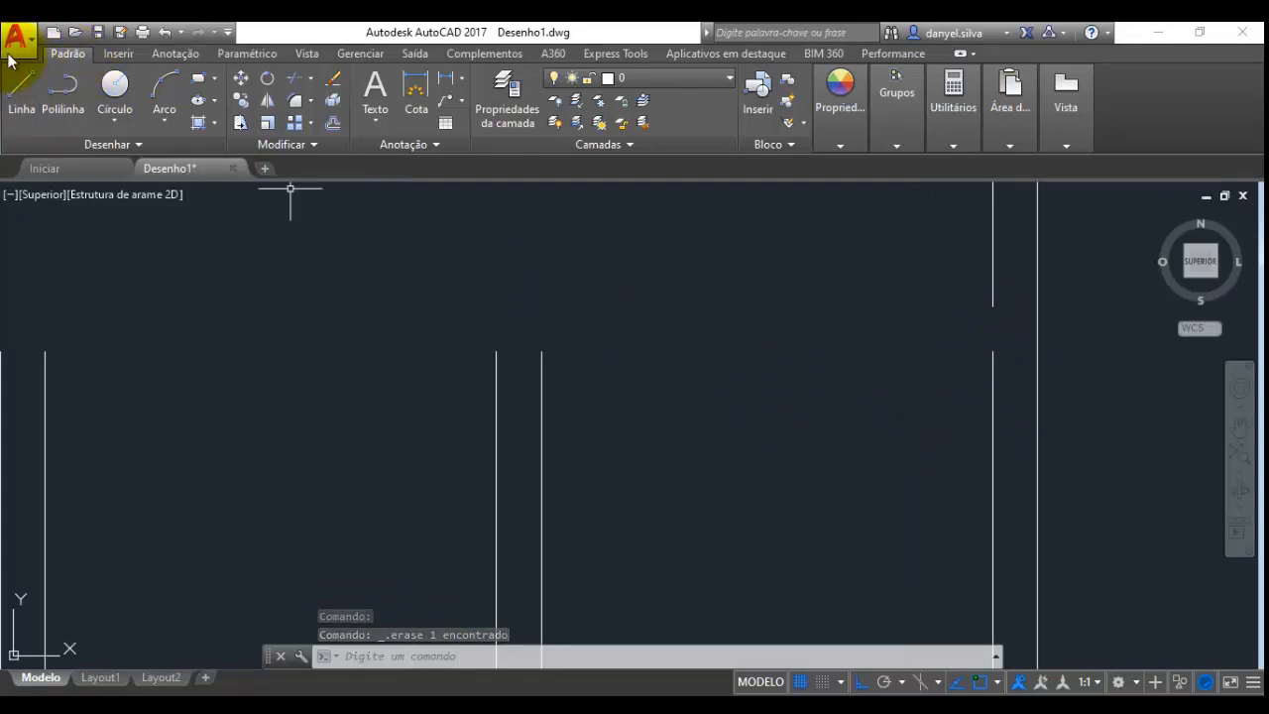
click(22, 92)
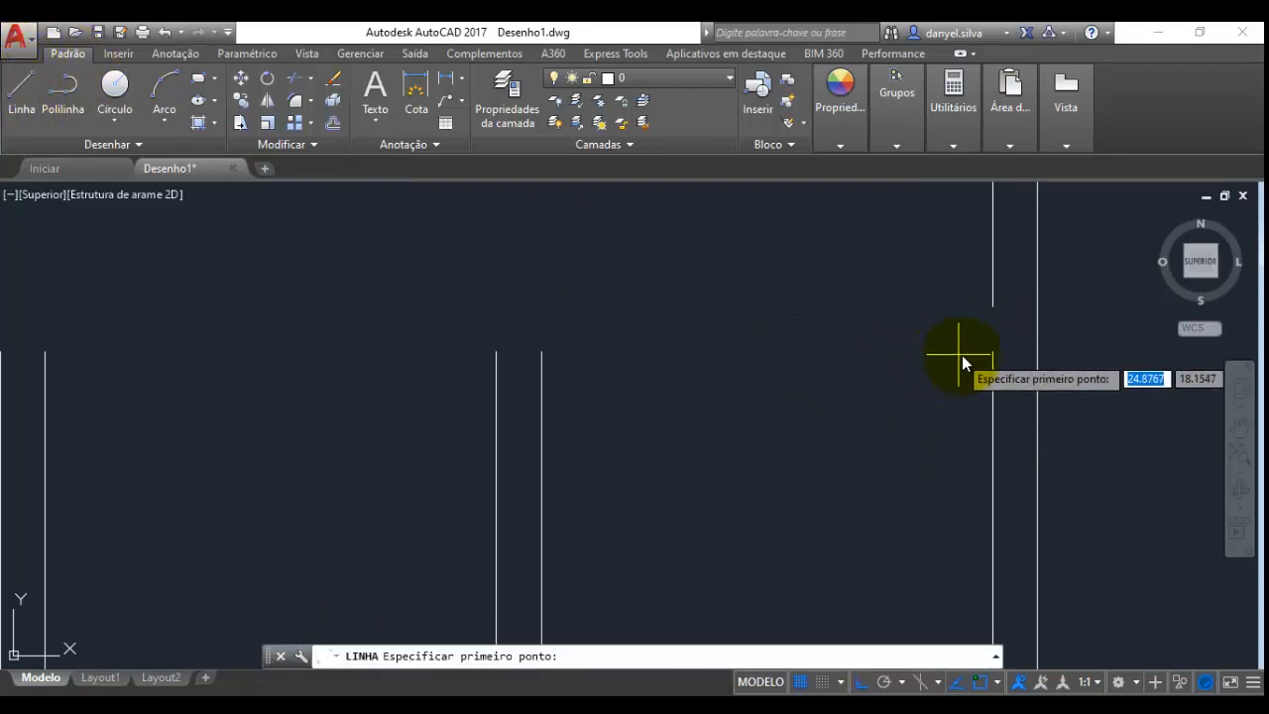
click(993, 351)
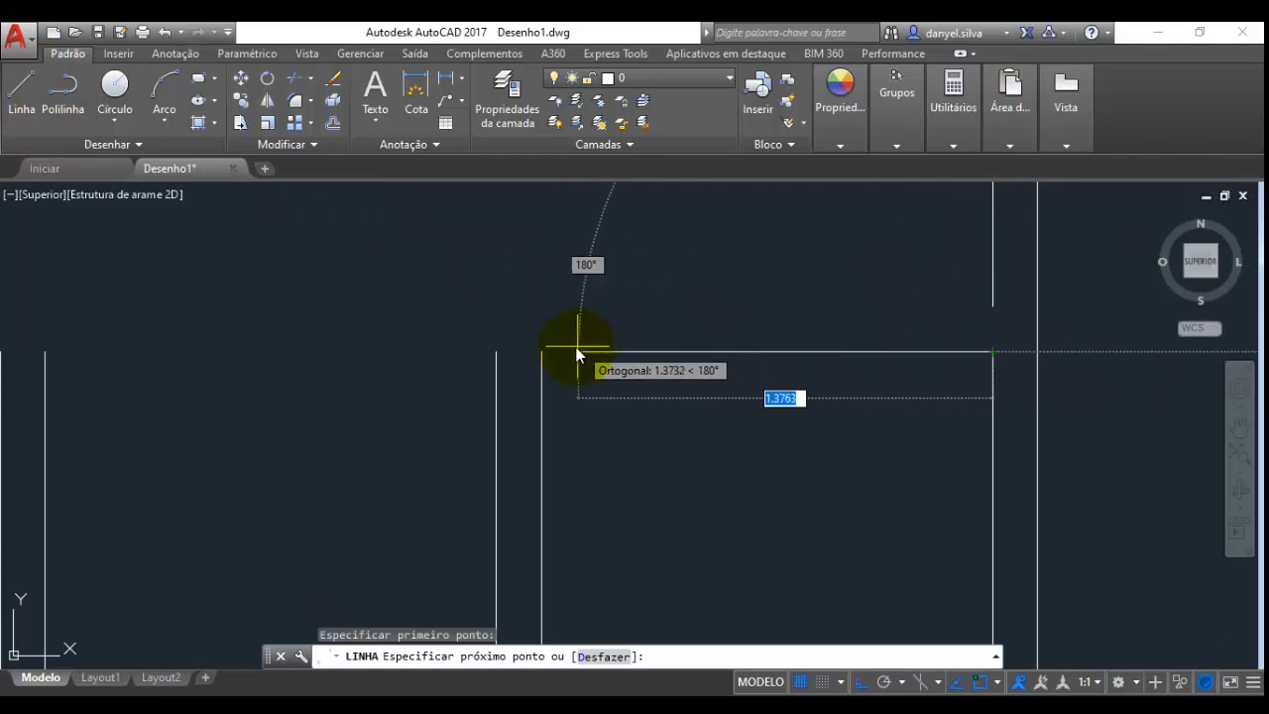
click(542, 352)
key(Return)
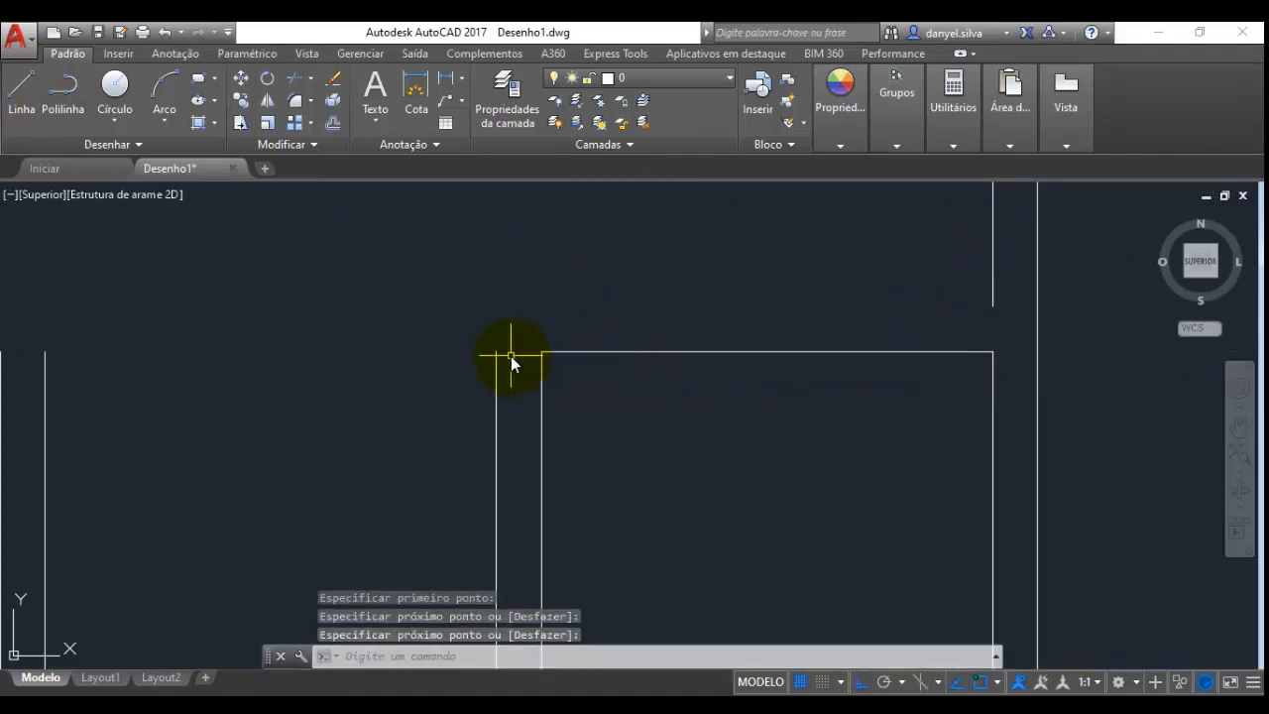
key(Return)
key(Escape)
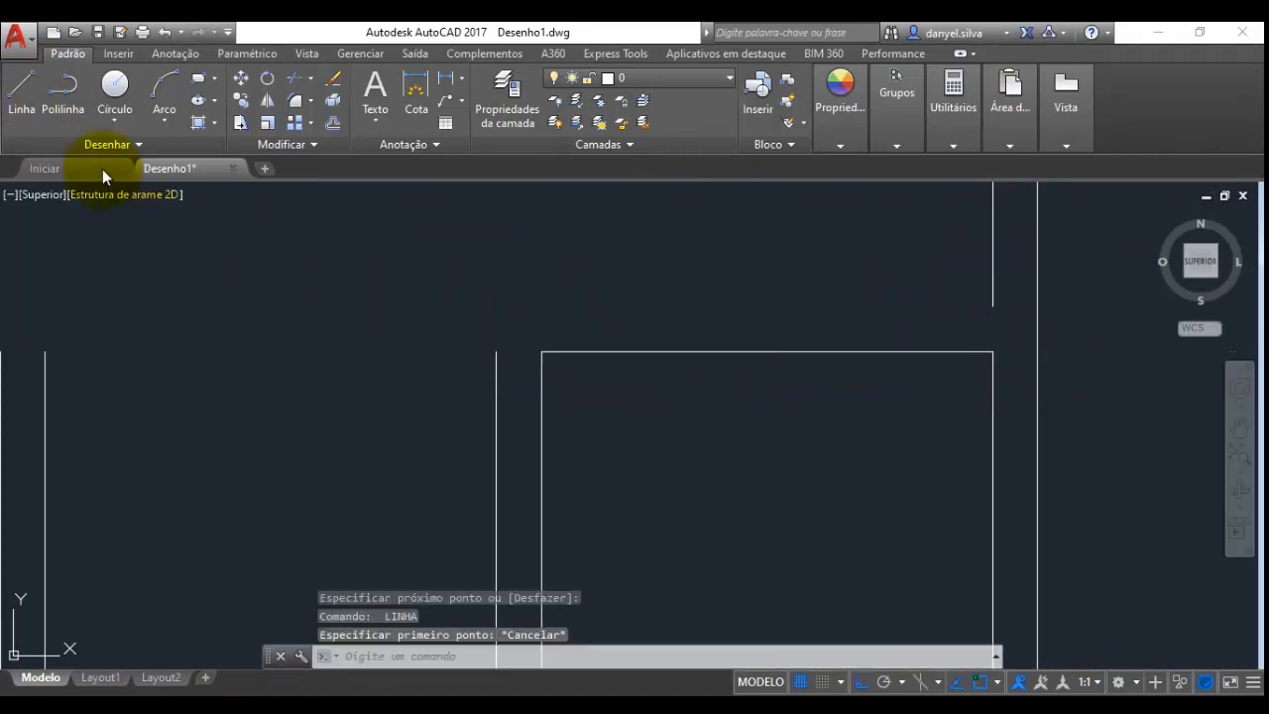
Draw the left bathroom's upper inner line from the dividing wall's left line to the leftmost wall's inner line
click(22, 95)
click(496, 352)
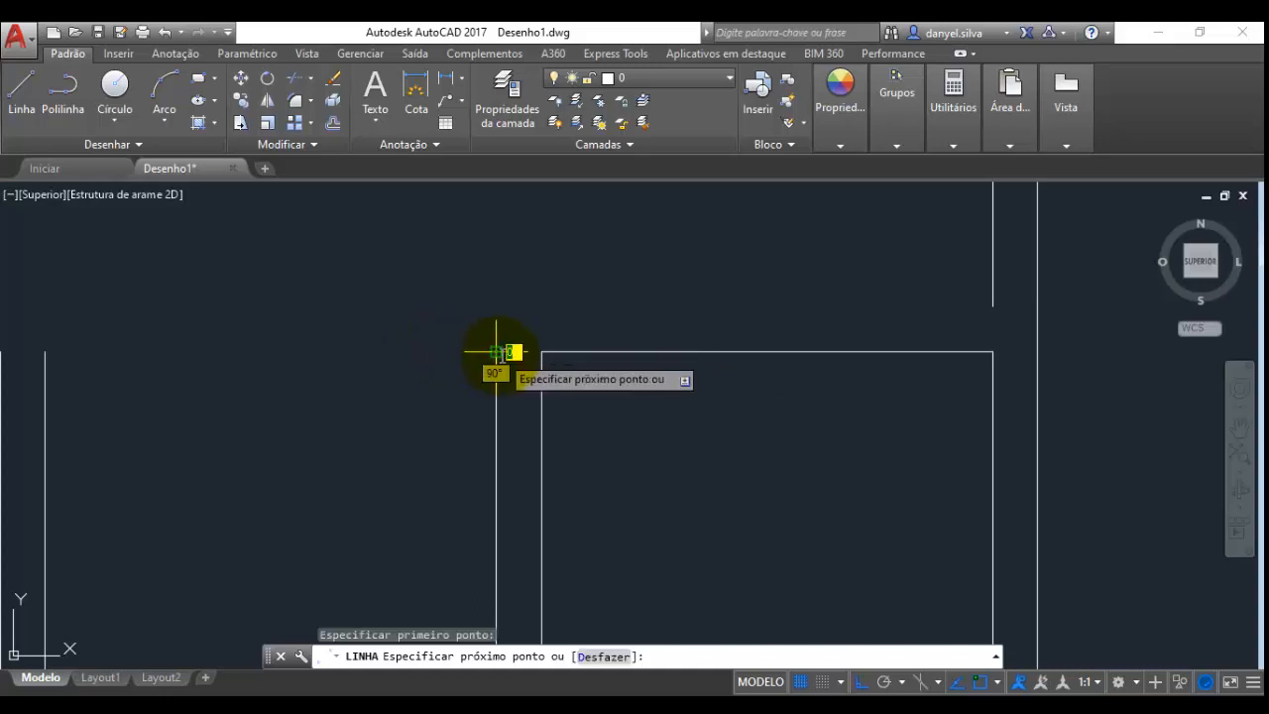
click(45, 352)
key(Escape)
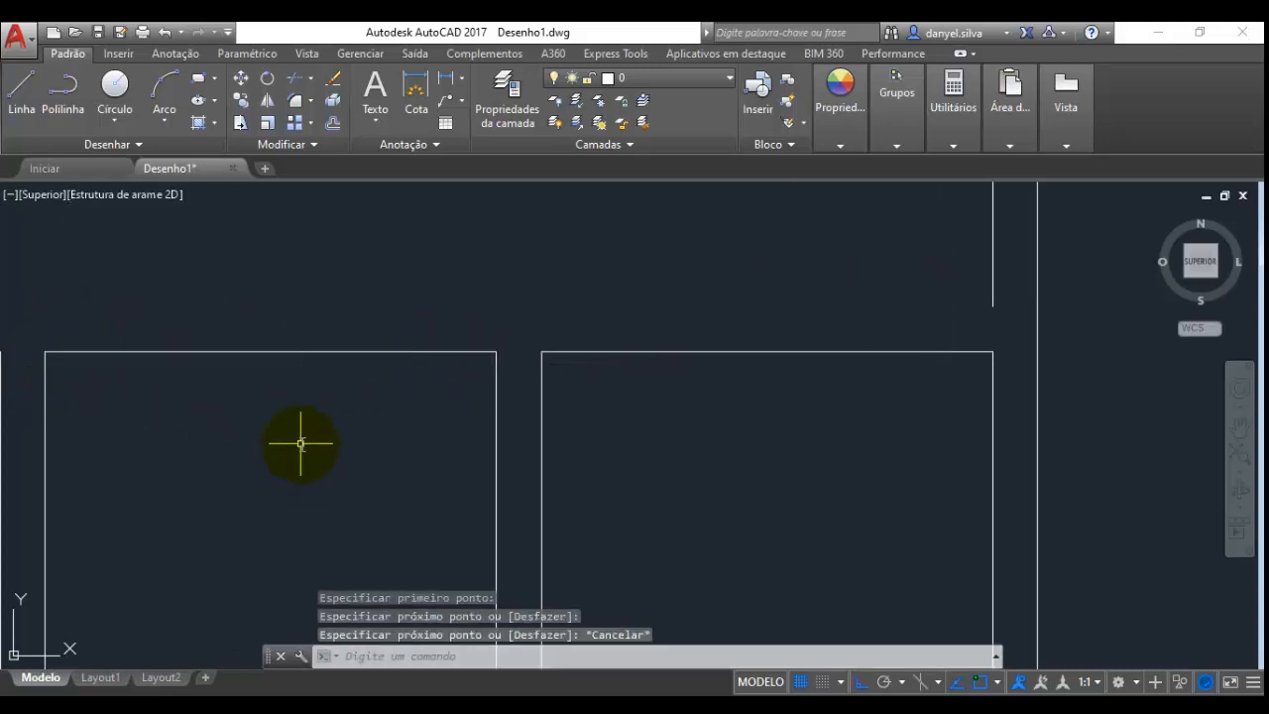
middle_drag(301, 445, 377, 485)
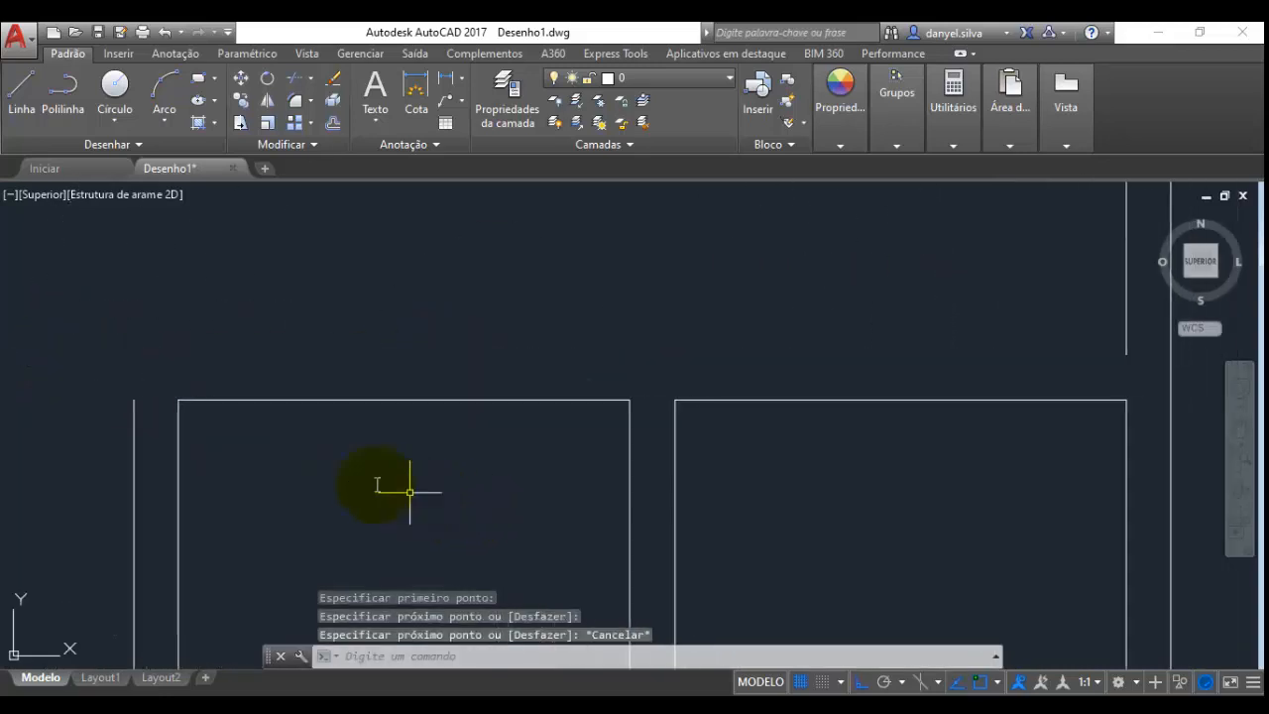
click(22, 94)
click(1126, 400)
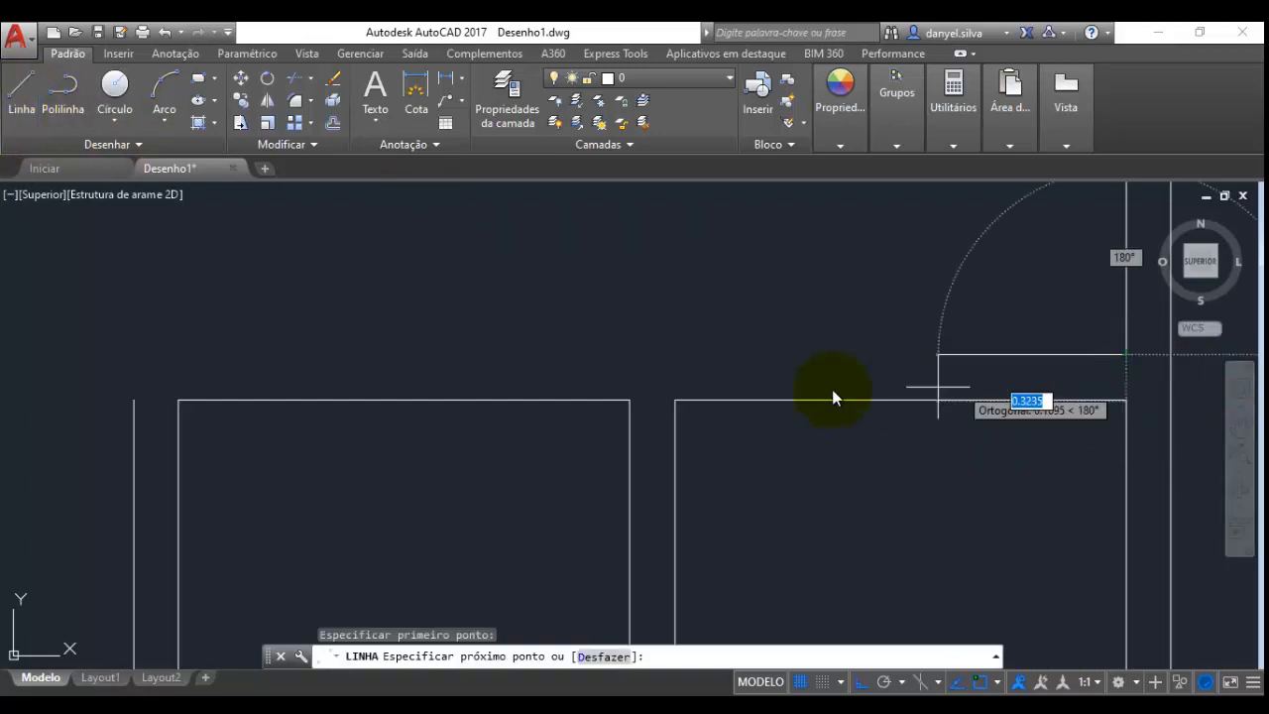
middle_drag(227, 366, 439, 353)
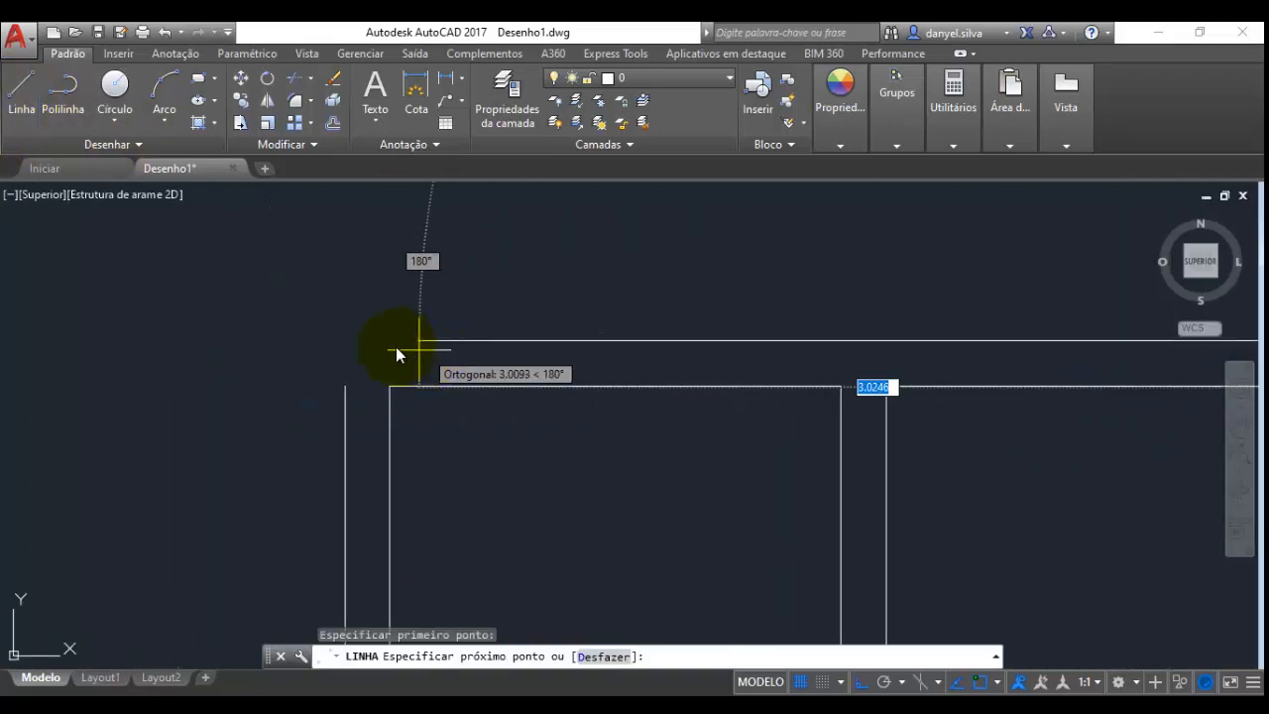
click(352, 345)
key(Escape)
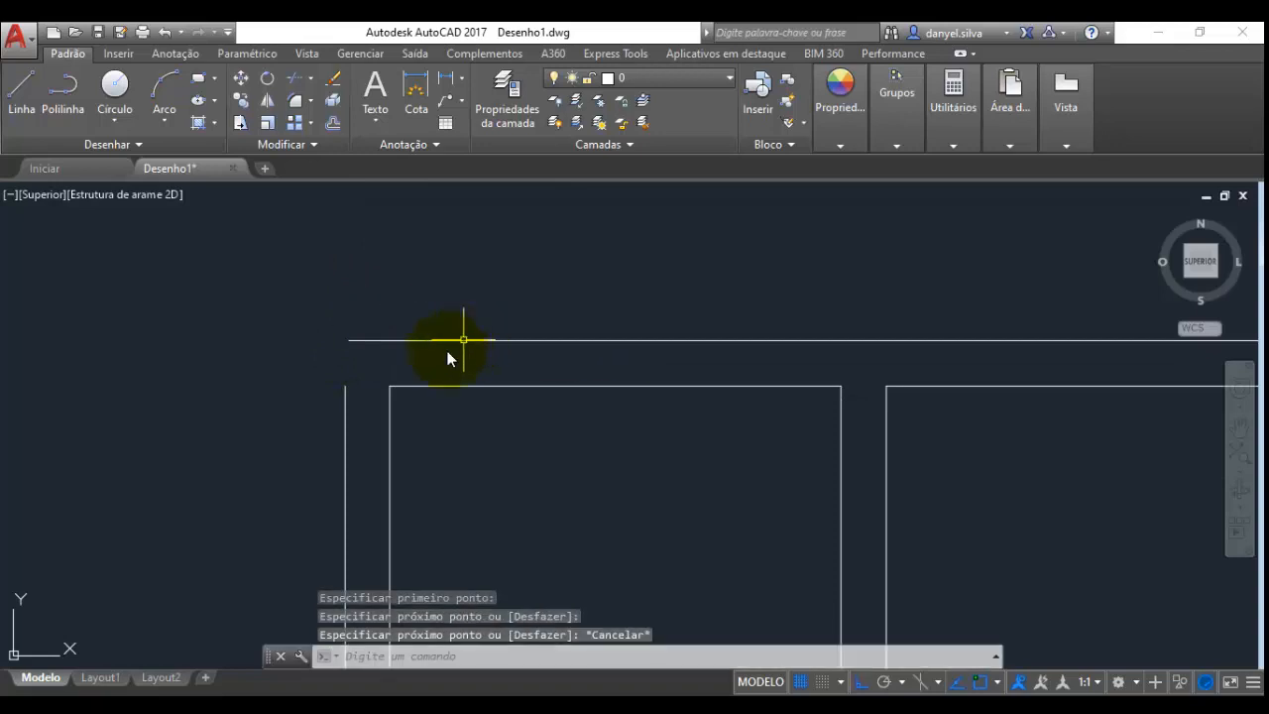
scroll(493, 424, down, 2)
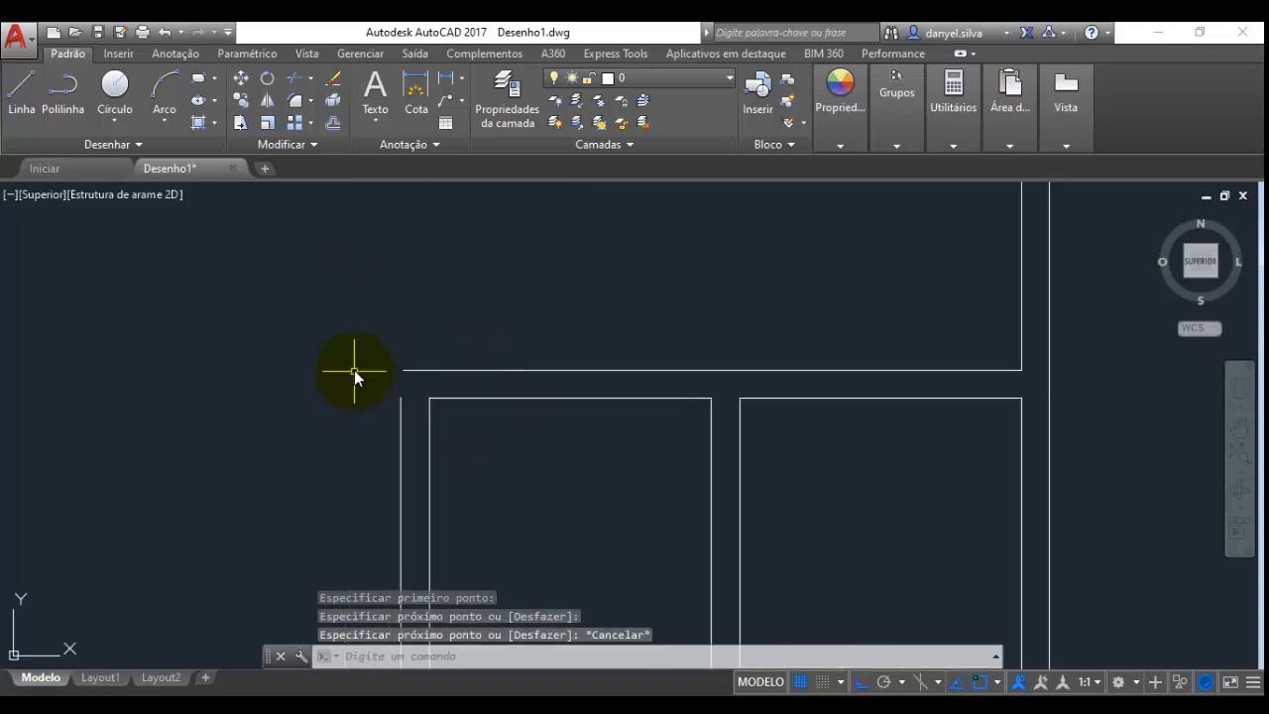
click(410, 364)
click(384, 377)
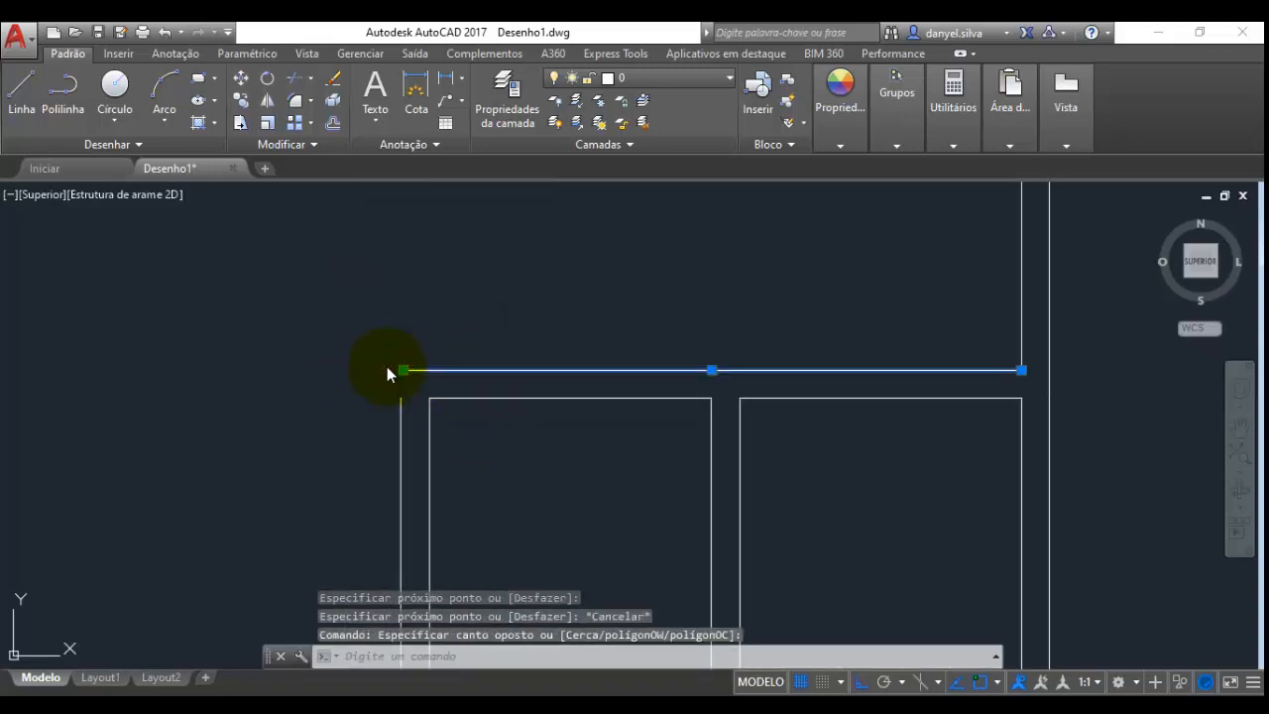
key(Delete)
Draw the bathrooms' upper outer line leftward from the lower end of the suite wall's left line, stopping just short of the leftmost bathroom wall
click(24, 91)
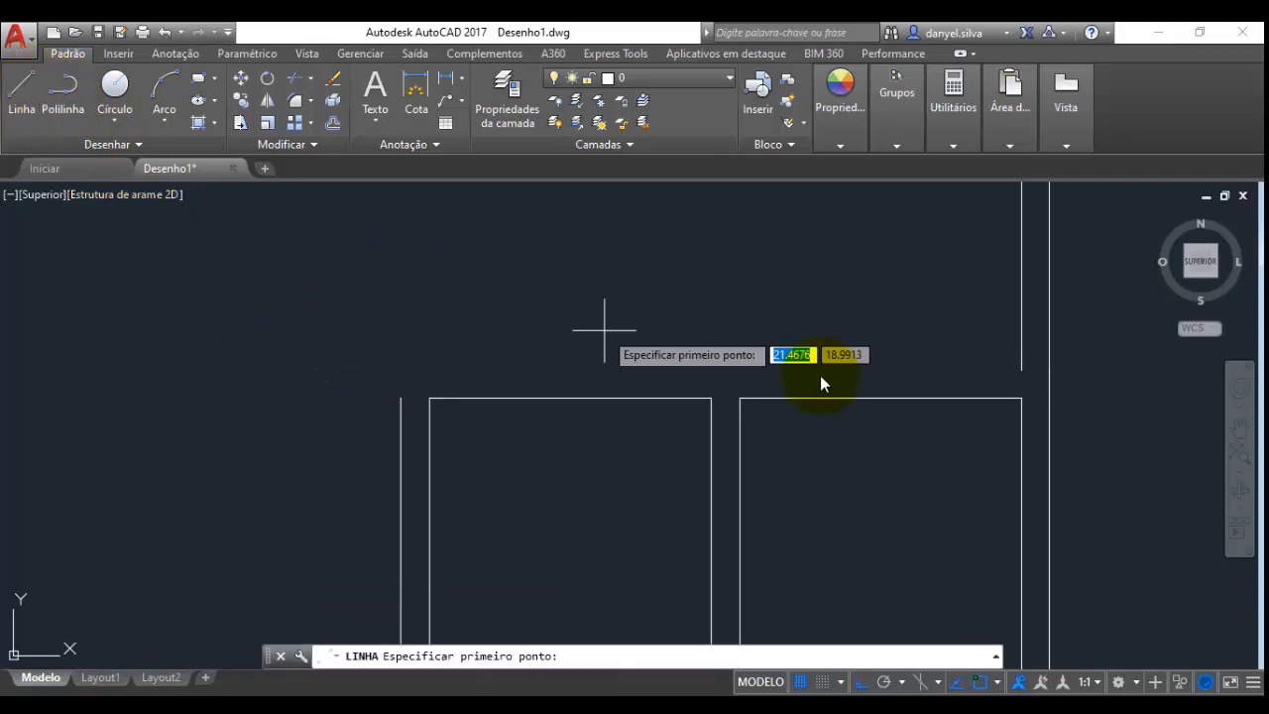
click(1021, 370)
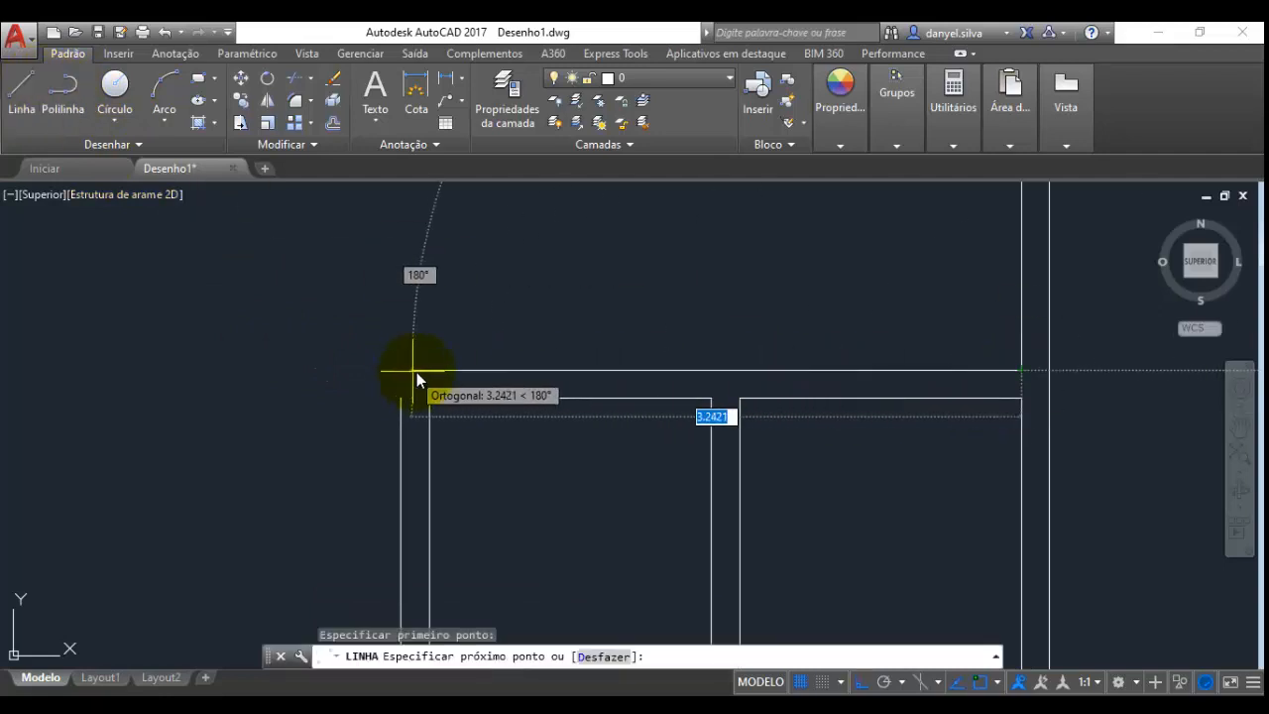
click(444, 370)
key(Escape)
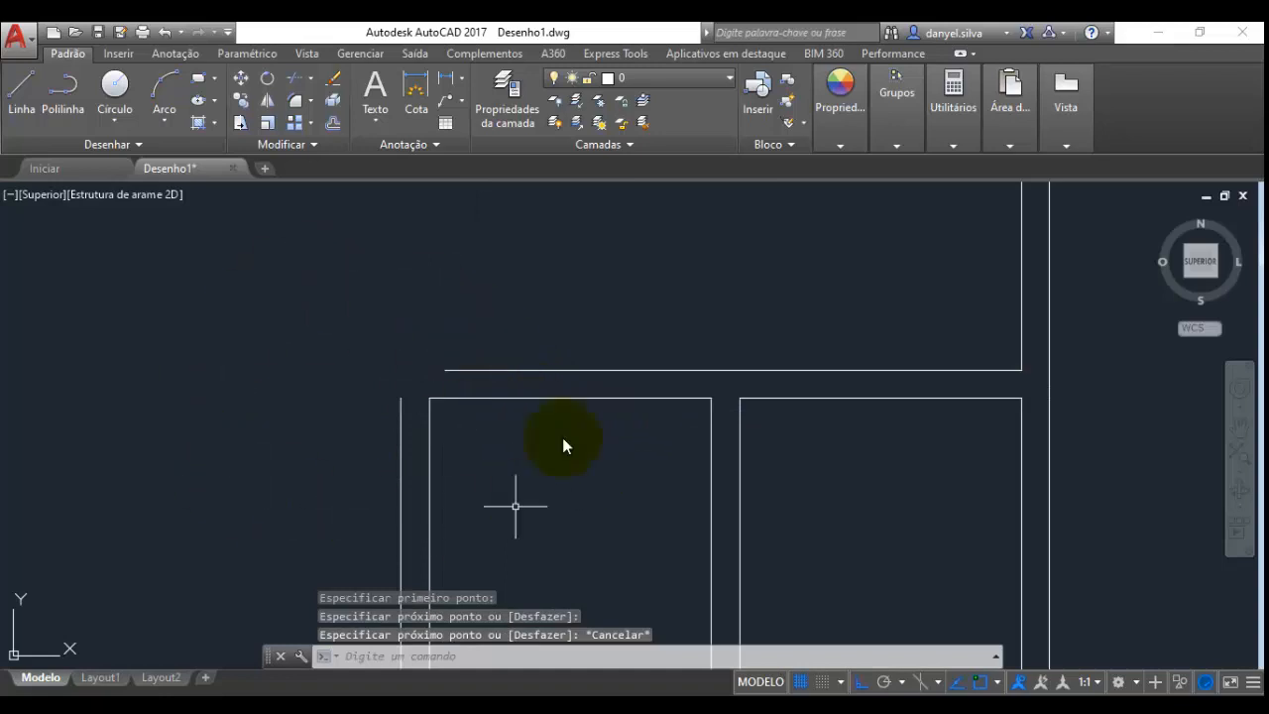
Fillet the bathrooms' upper outer line with the leftmost wall's outer line to close the upper-left corner
click(300, 103)
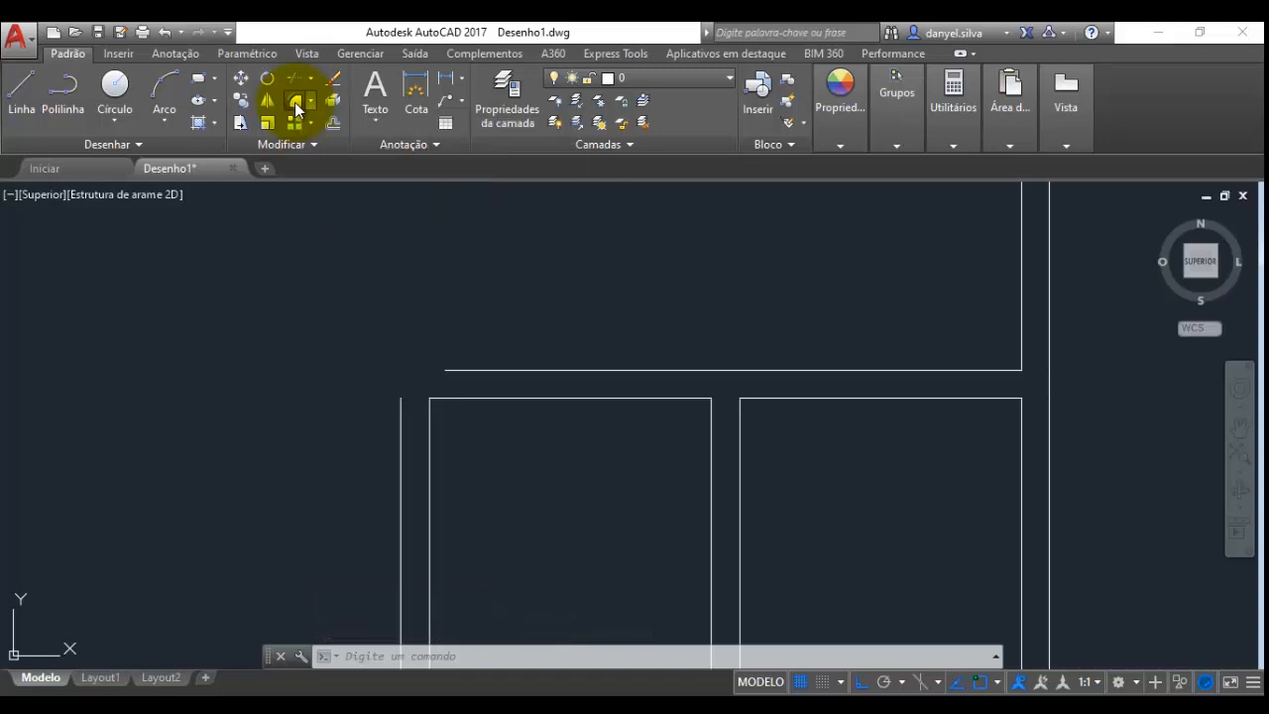
click(475, 371)
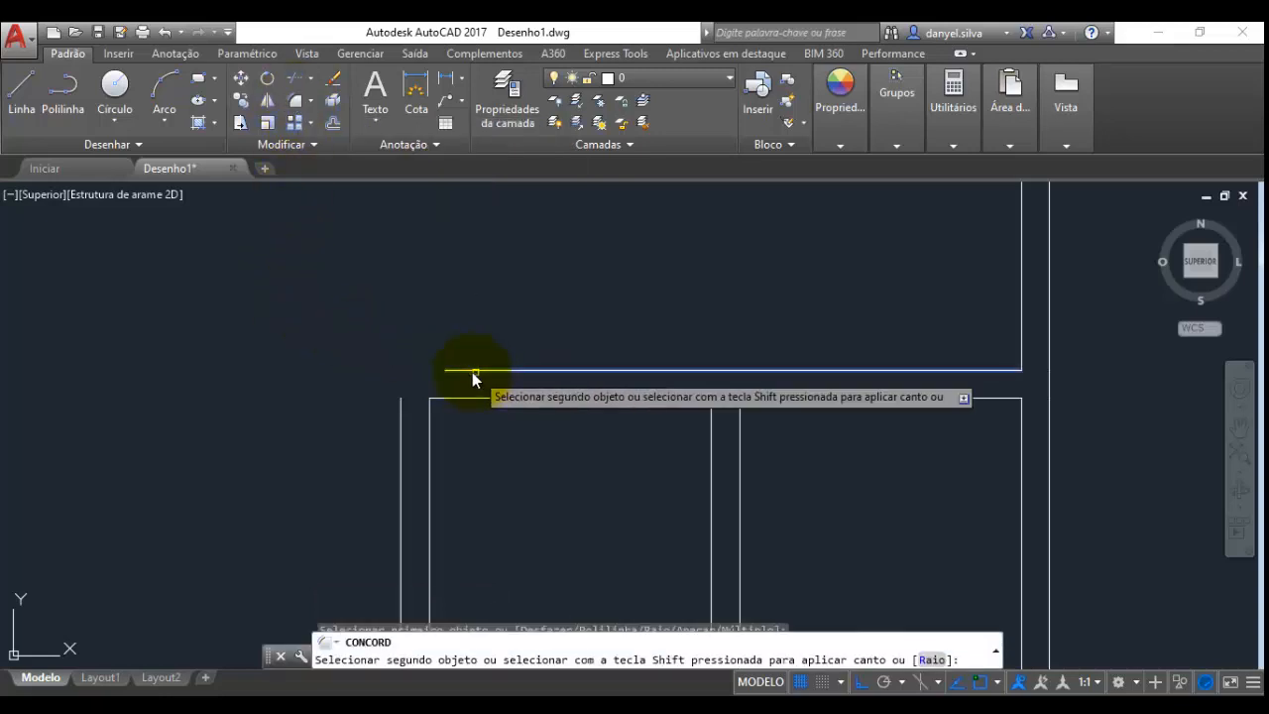
click(401, 418)
key(Escape)
key(Escape)
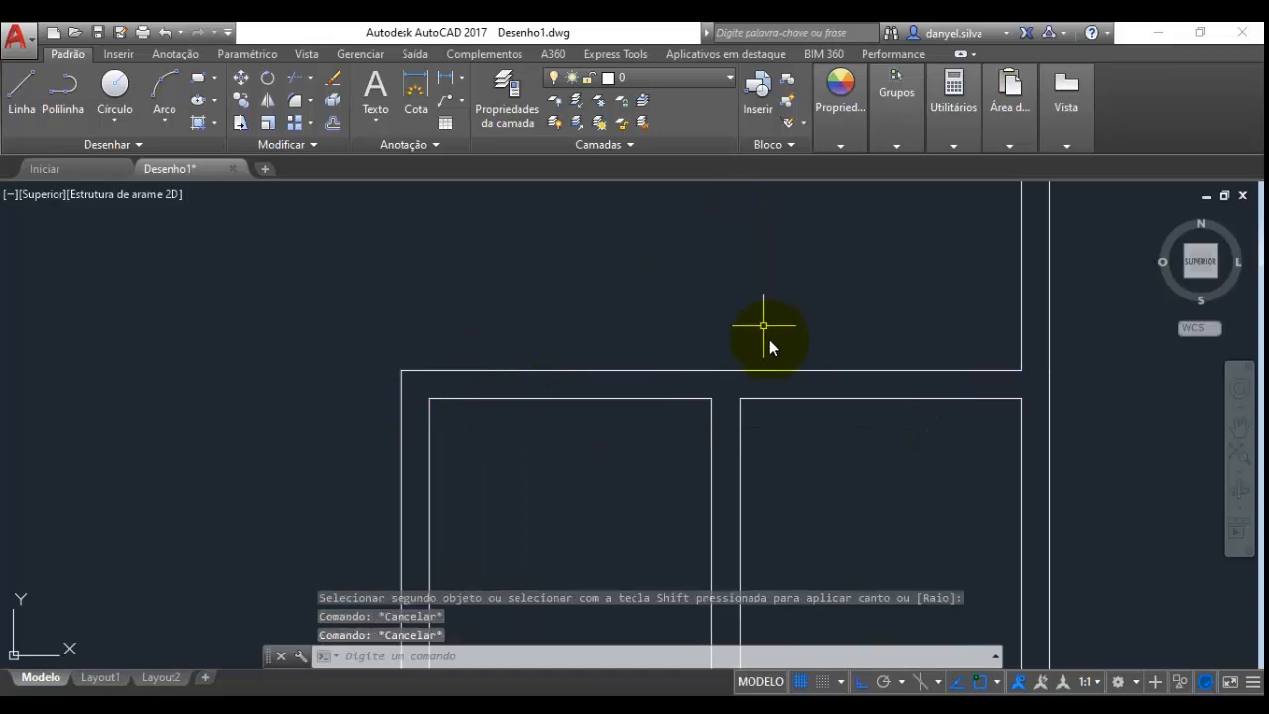
Offset the suite wall's left line above the bathrooms 3.15 to the left
scroll(768, 347, down, 2)
middle_drag(791, 443, 669, 459)
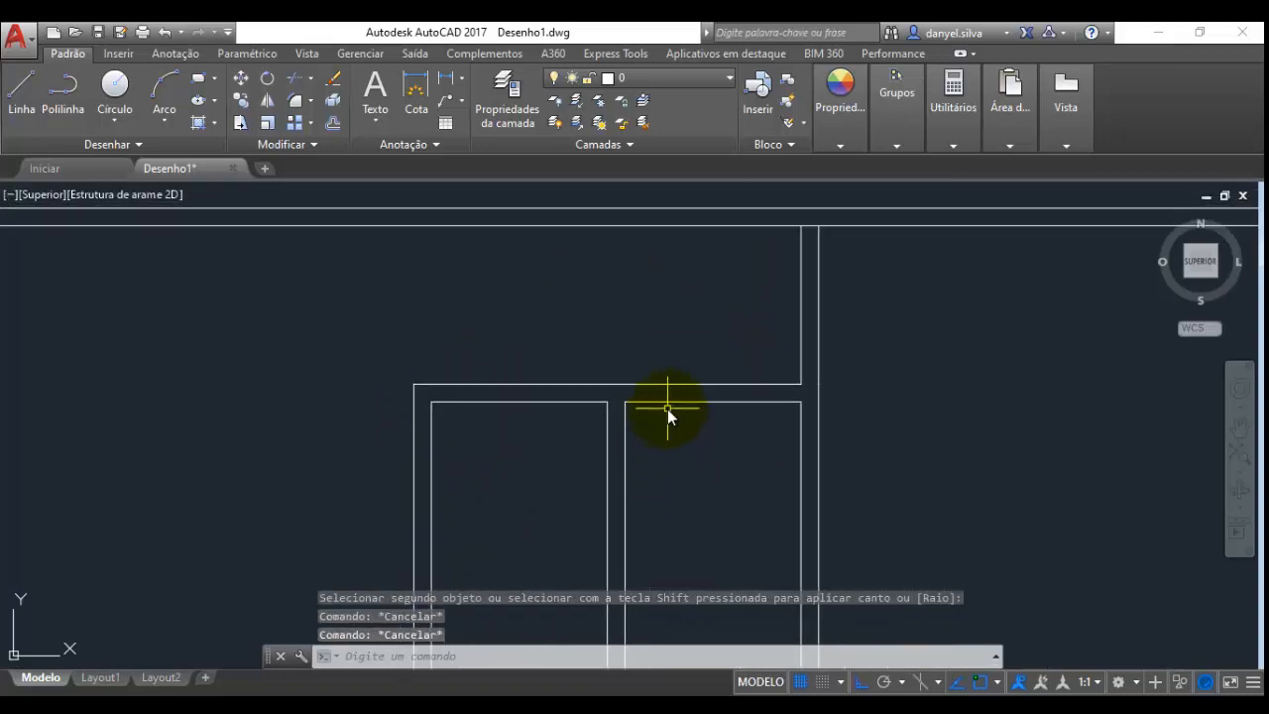
middle_drag(615, 349, 683, 402)
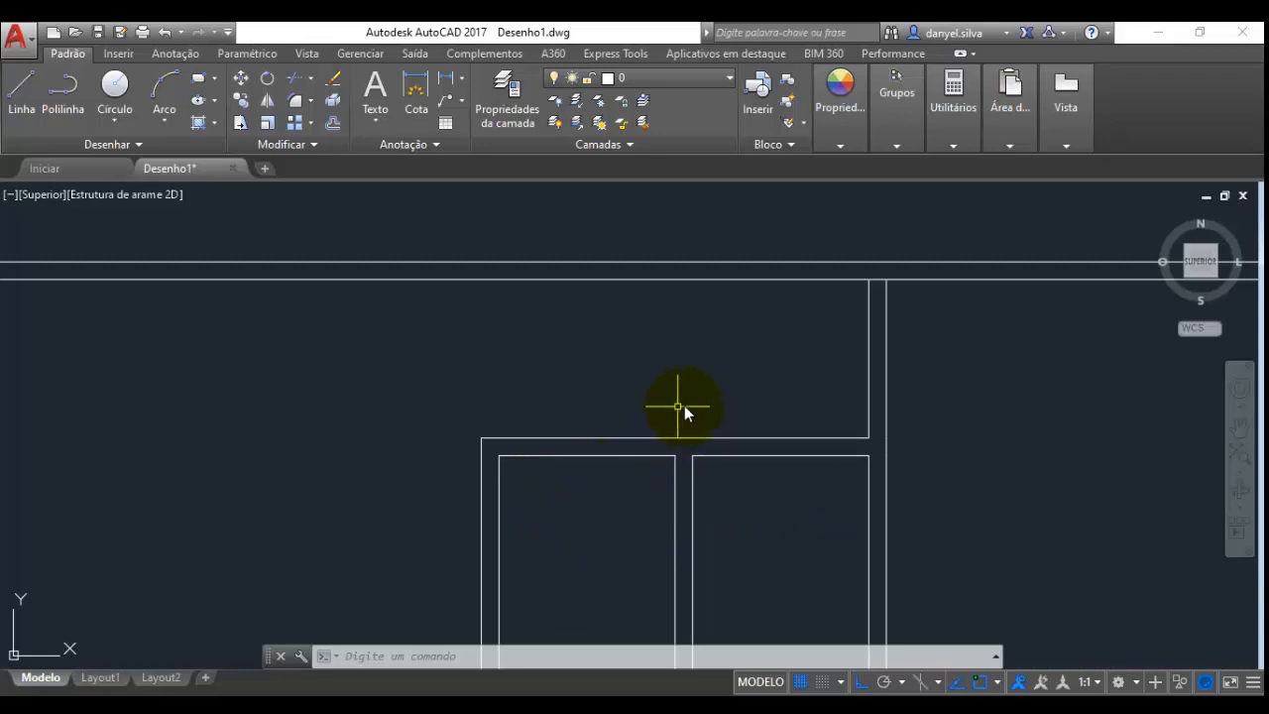
click(334, 121)
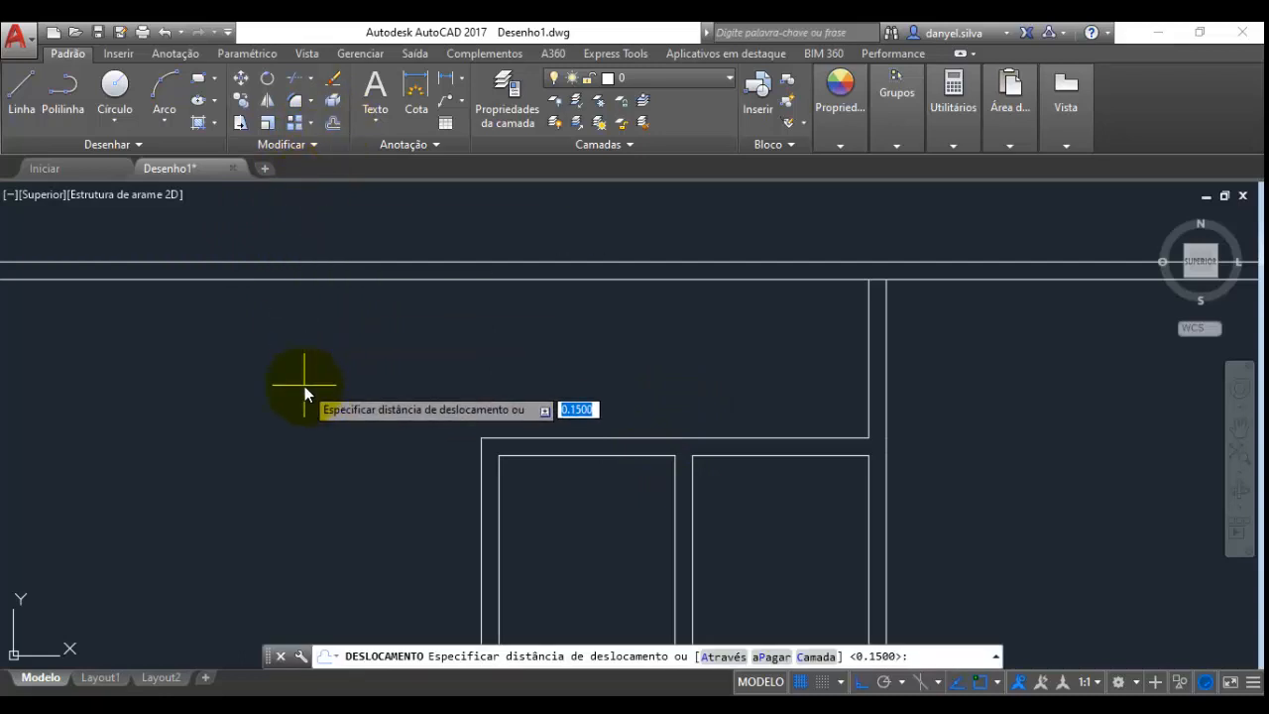
text(3.15)
key(Return)
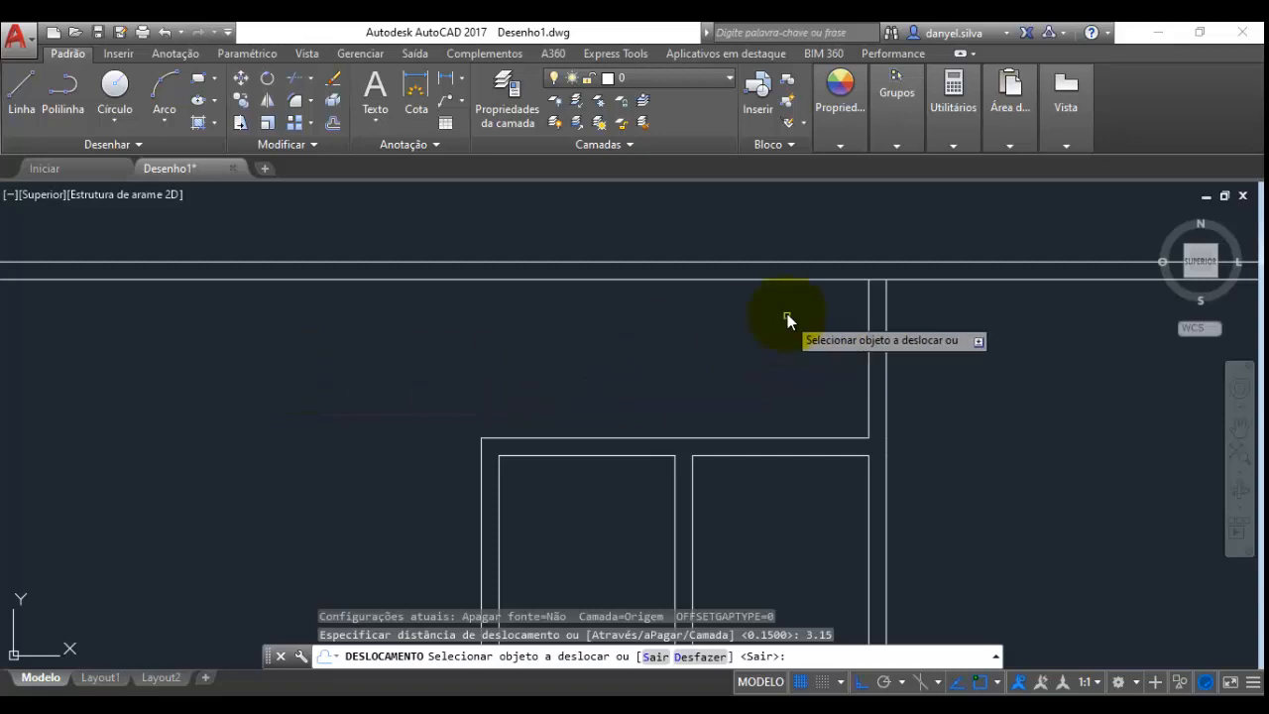
click(865, 327)
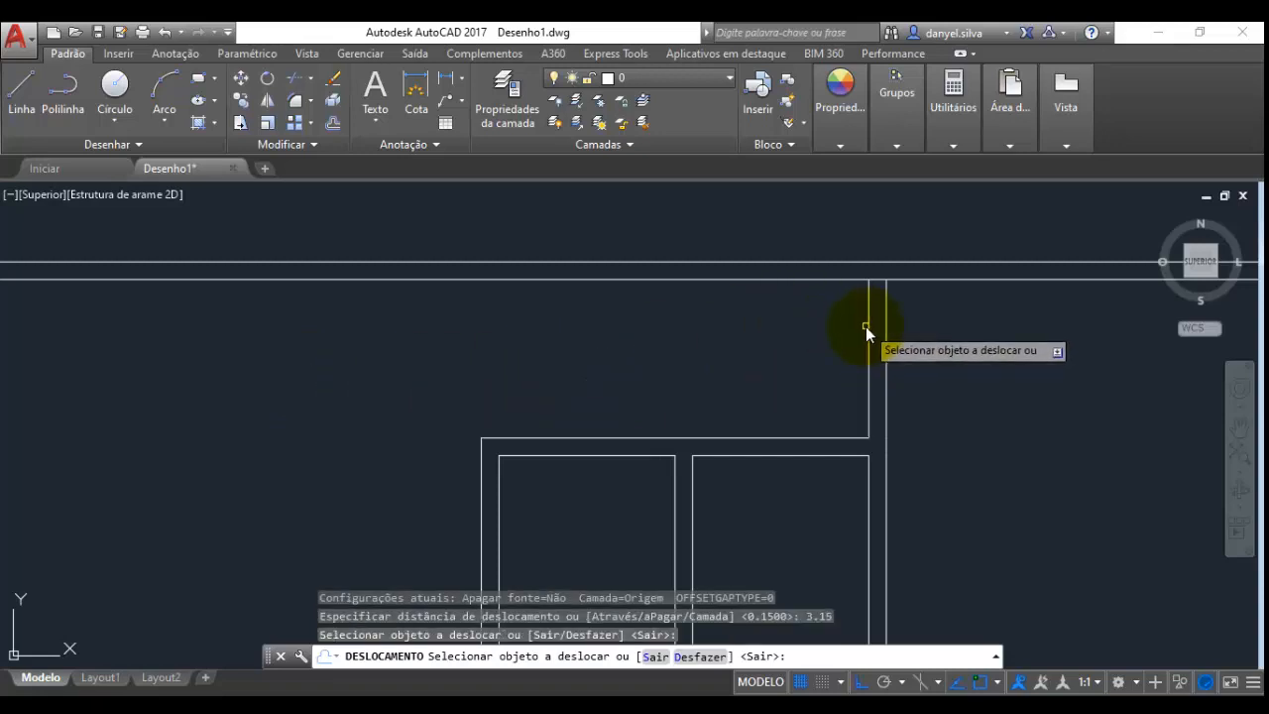
click(866, 326)
click(324, 372)
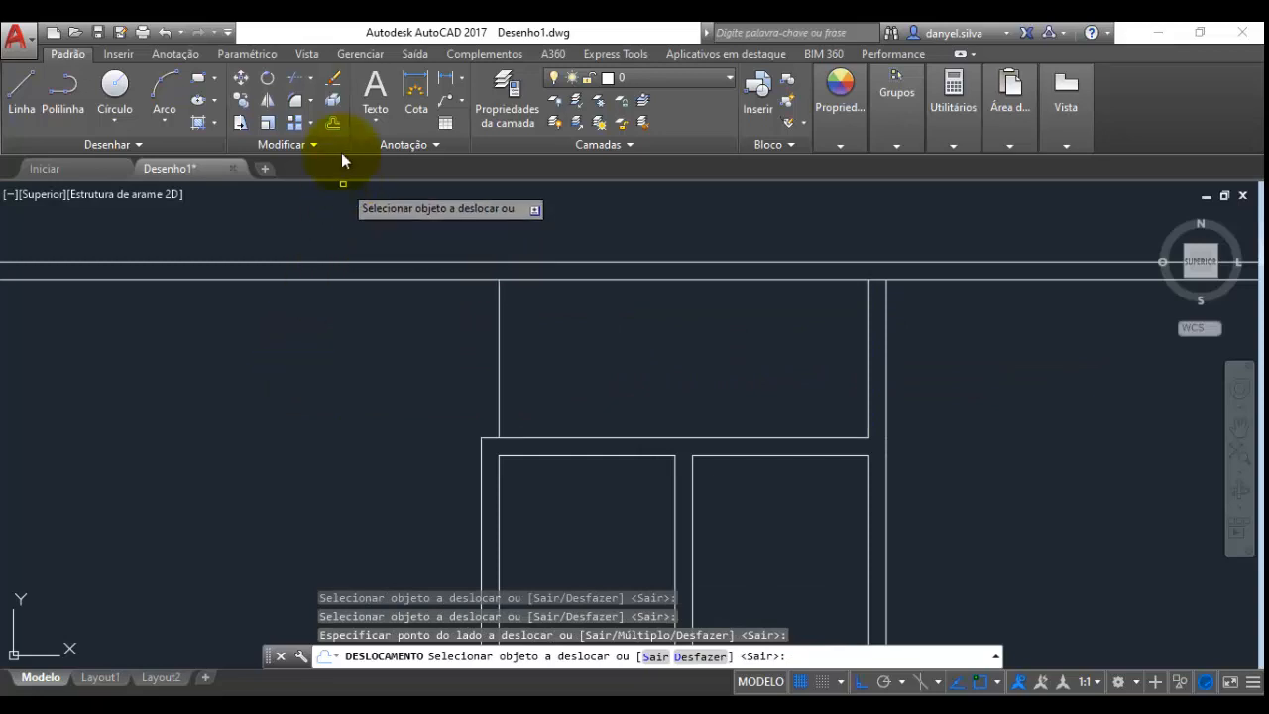
Offset the new vertical line above the left bathroom 0.15 to the left to give the wall its thickness
click(334, 124)
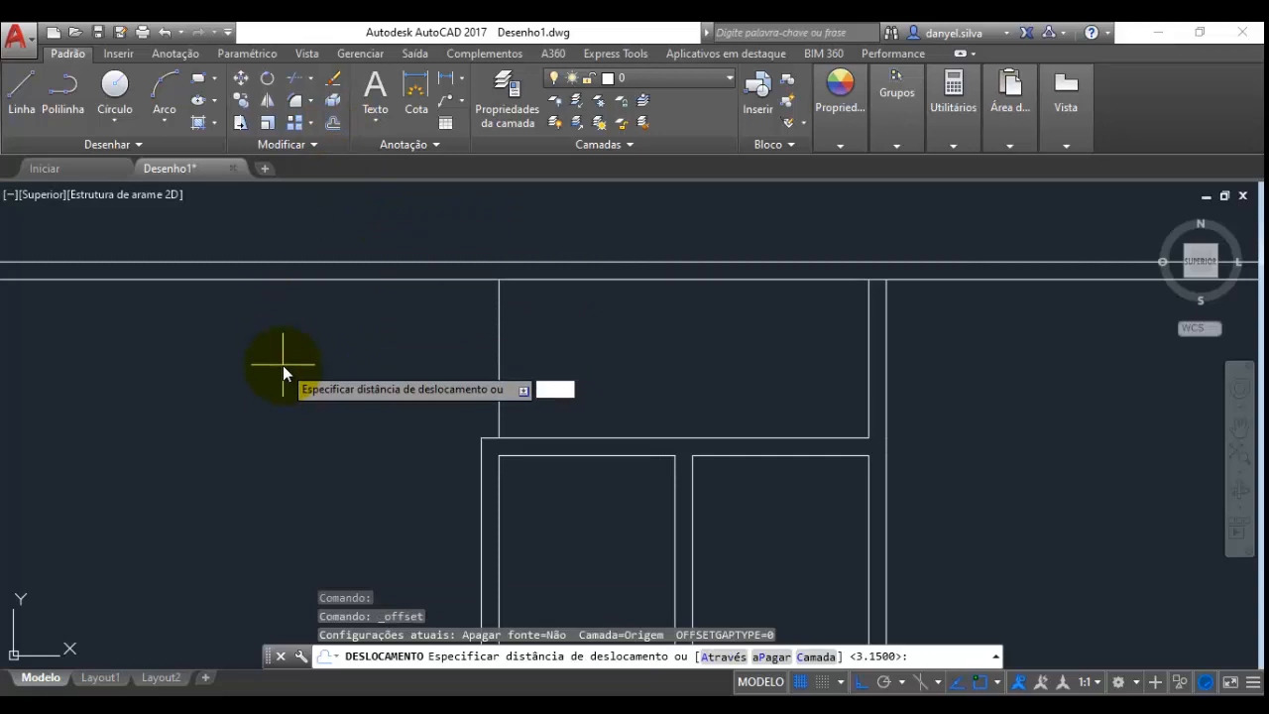
text(.15)
key(Return)
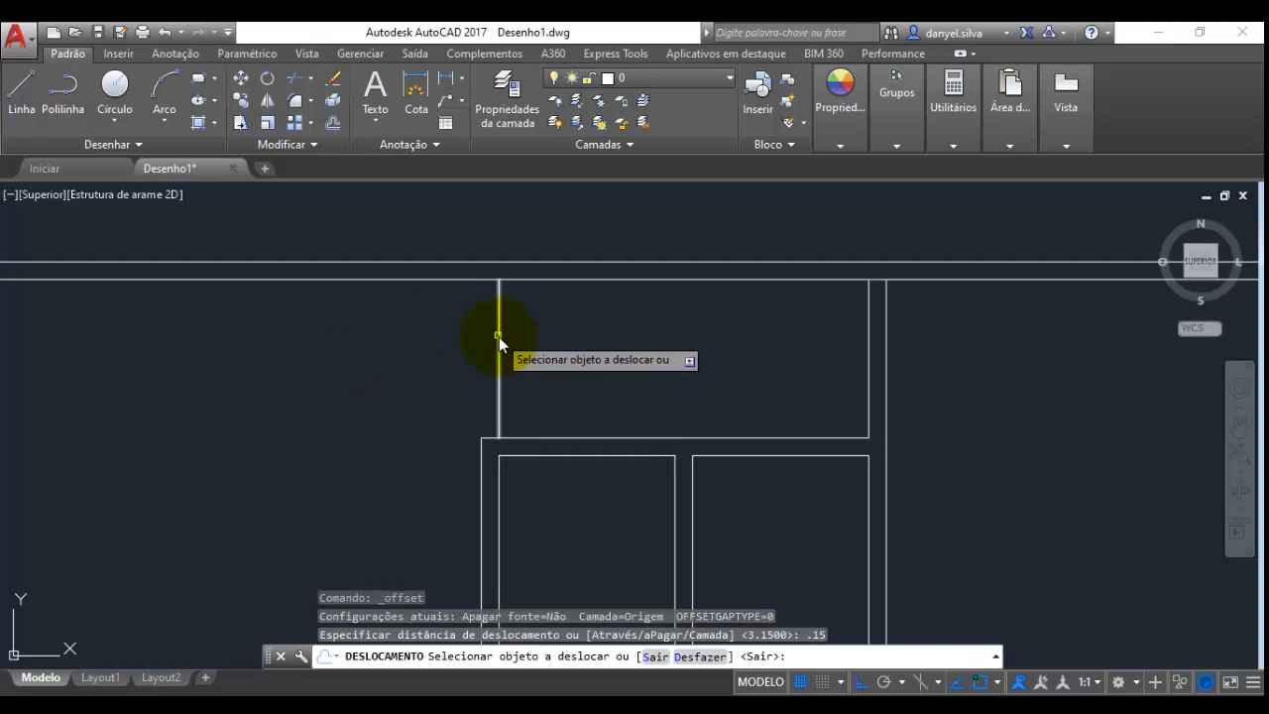
click(498, 337)
click(282, 366)
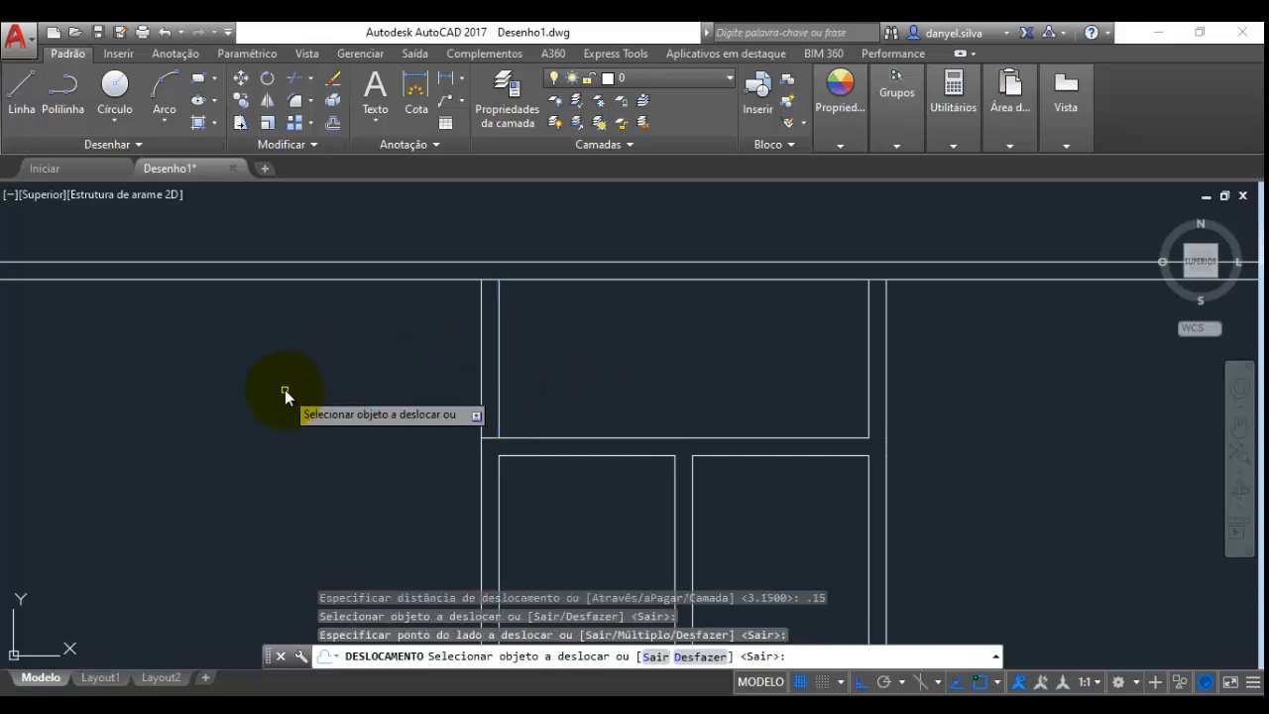
key(Escape)
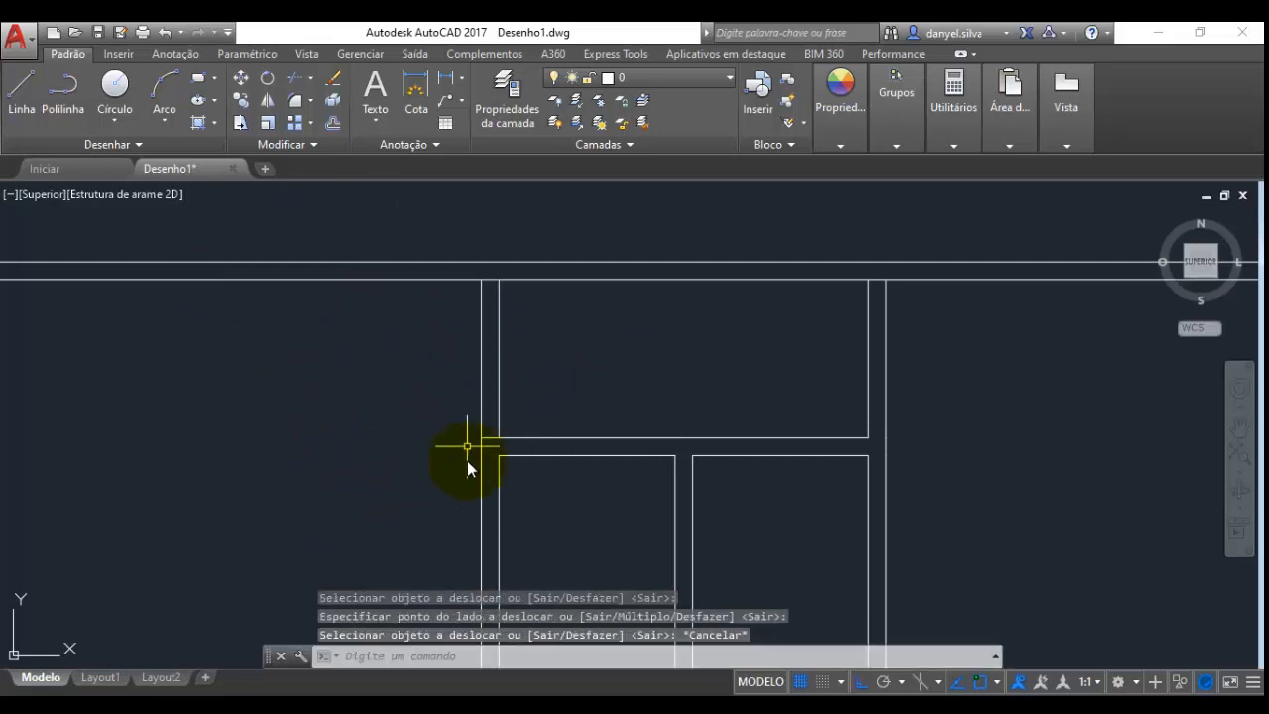
Trim the short horizontal piece crossing the left wall where it meets the bathrooms' upper wall
scroll(498, 440, up, 4)
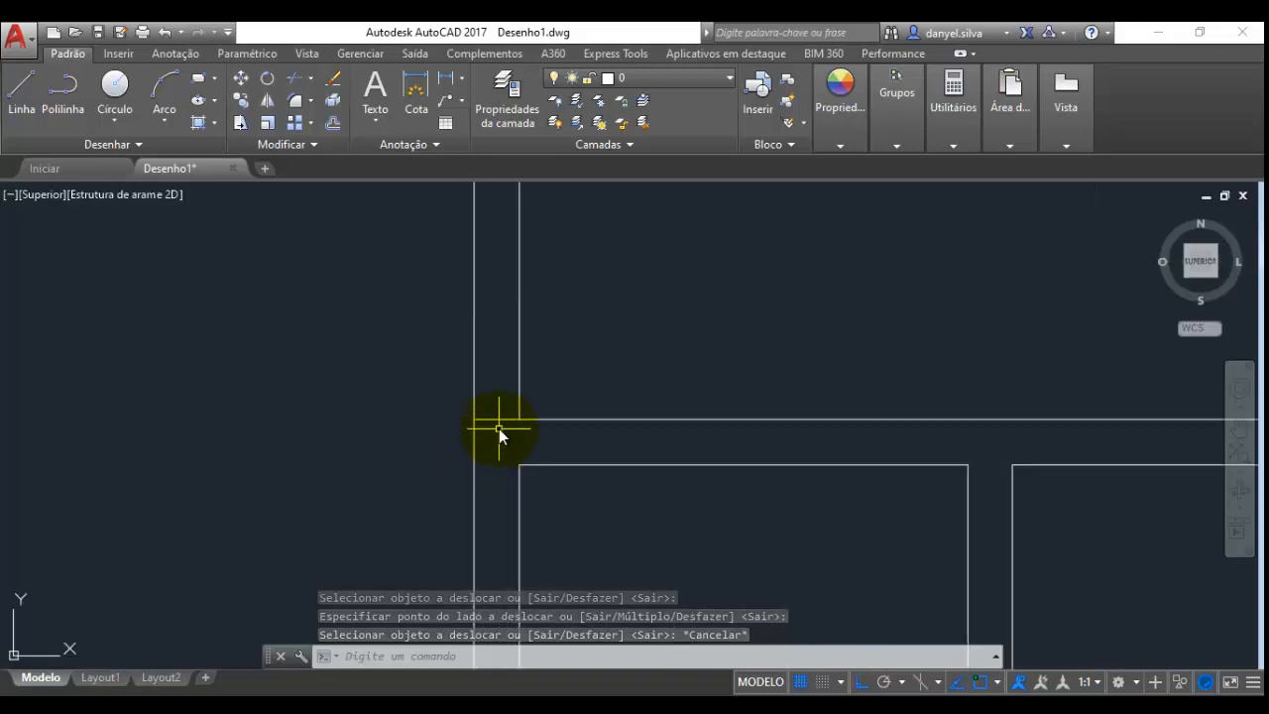
click(292, 78)
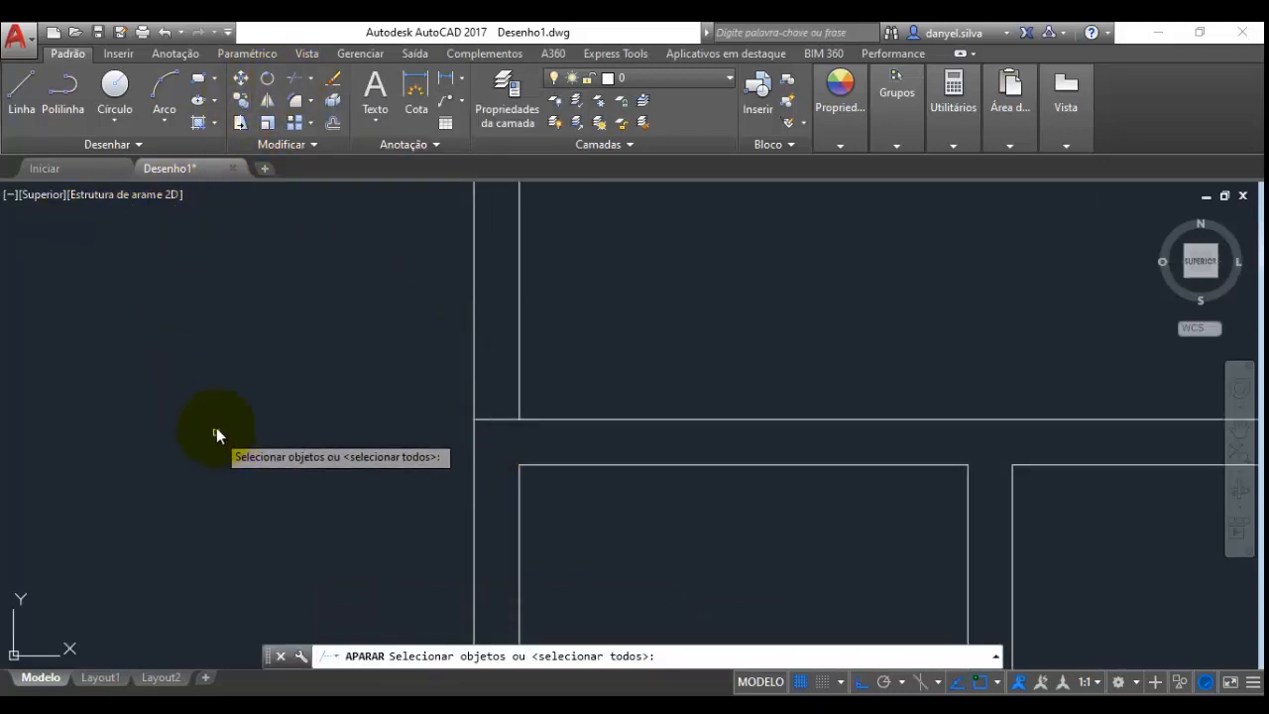
key(Return)
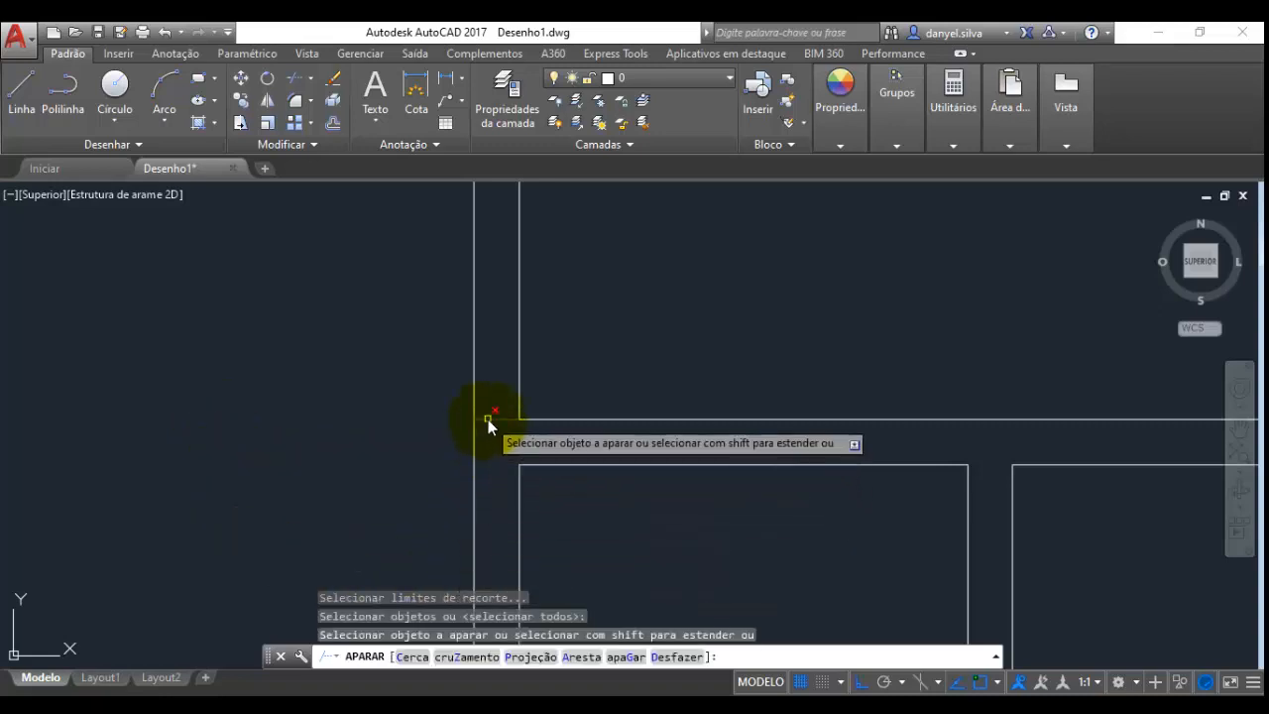
scroll(488, 418, down, 2)
key(Escape)
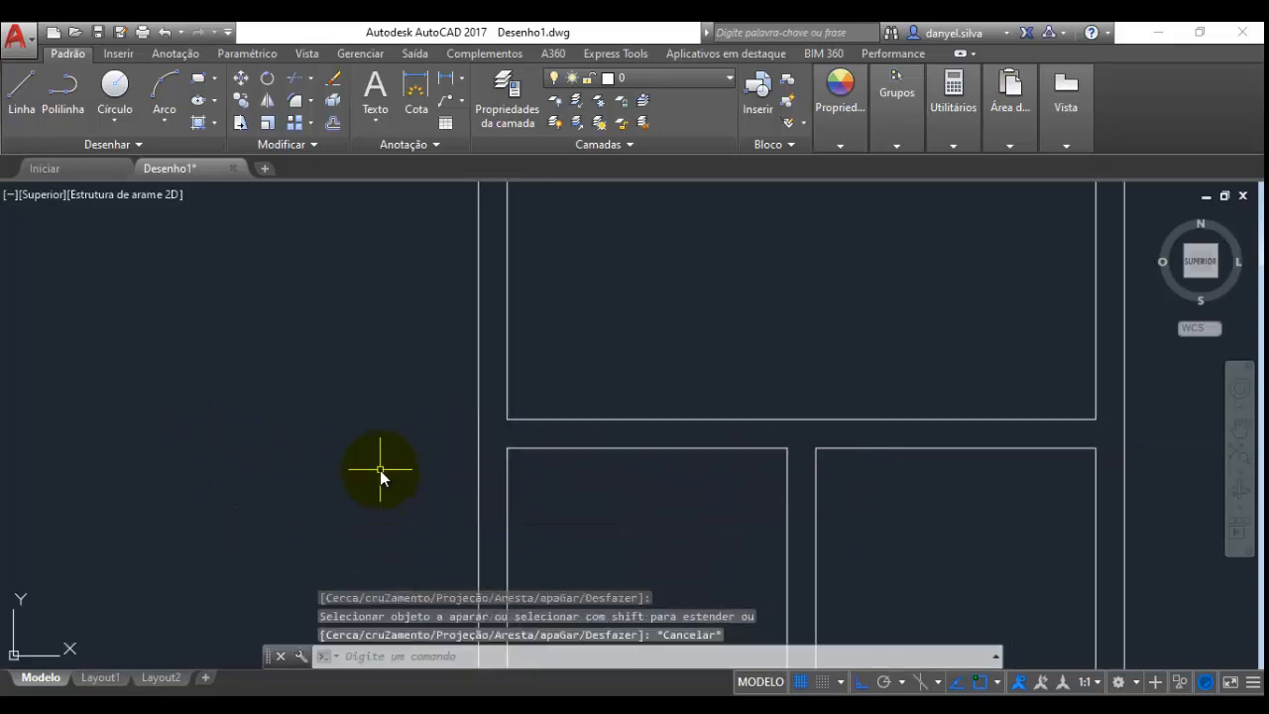
Check the space above the bathrooms in the PDF plan and, in AutoCAD, trim the exterior wall's inner line across both vertical wall junctions
scroll(380, 470, down, 1)
scroll(379, 466, down, 1)
middle_drag(717, 368, 744, 376)
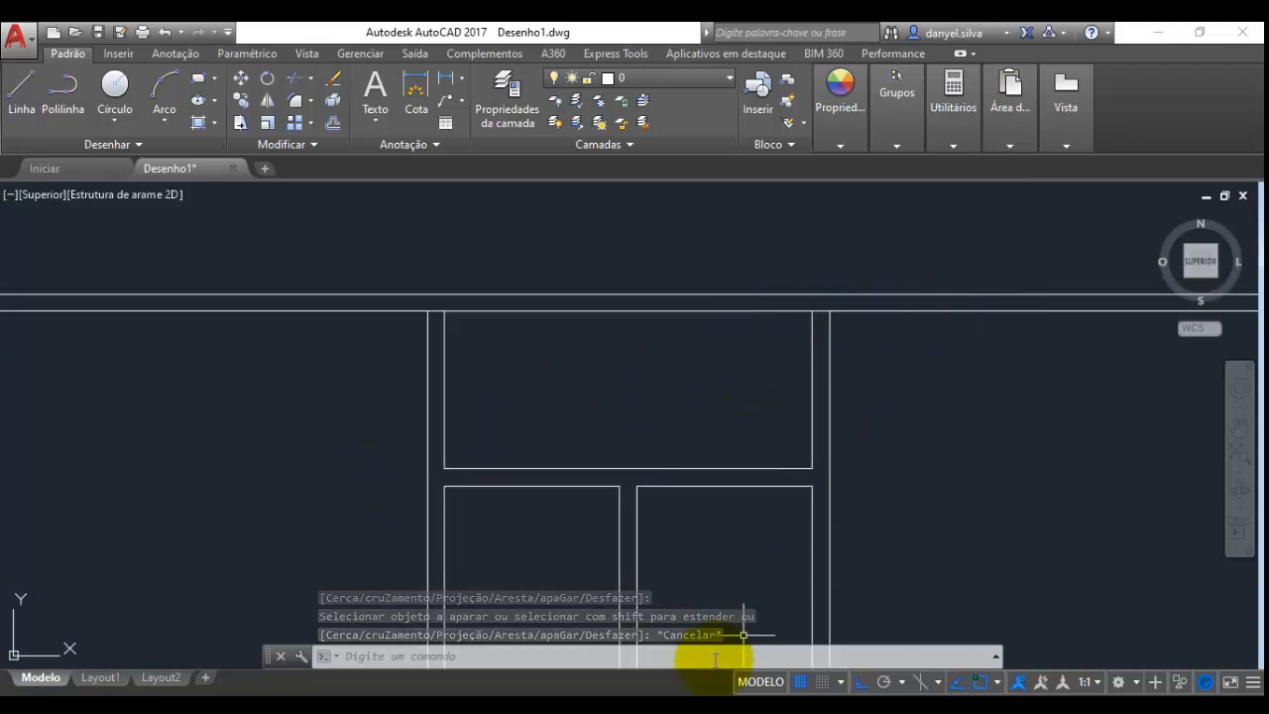
click(608, 688)
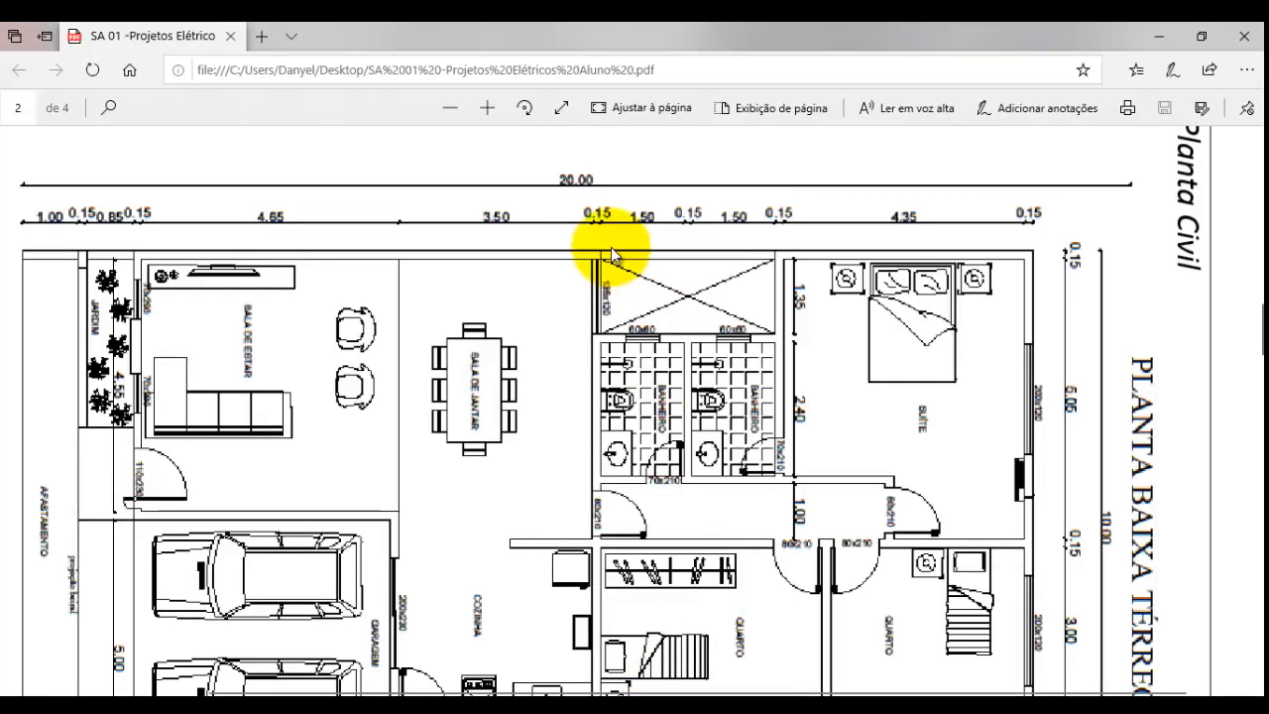
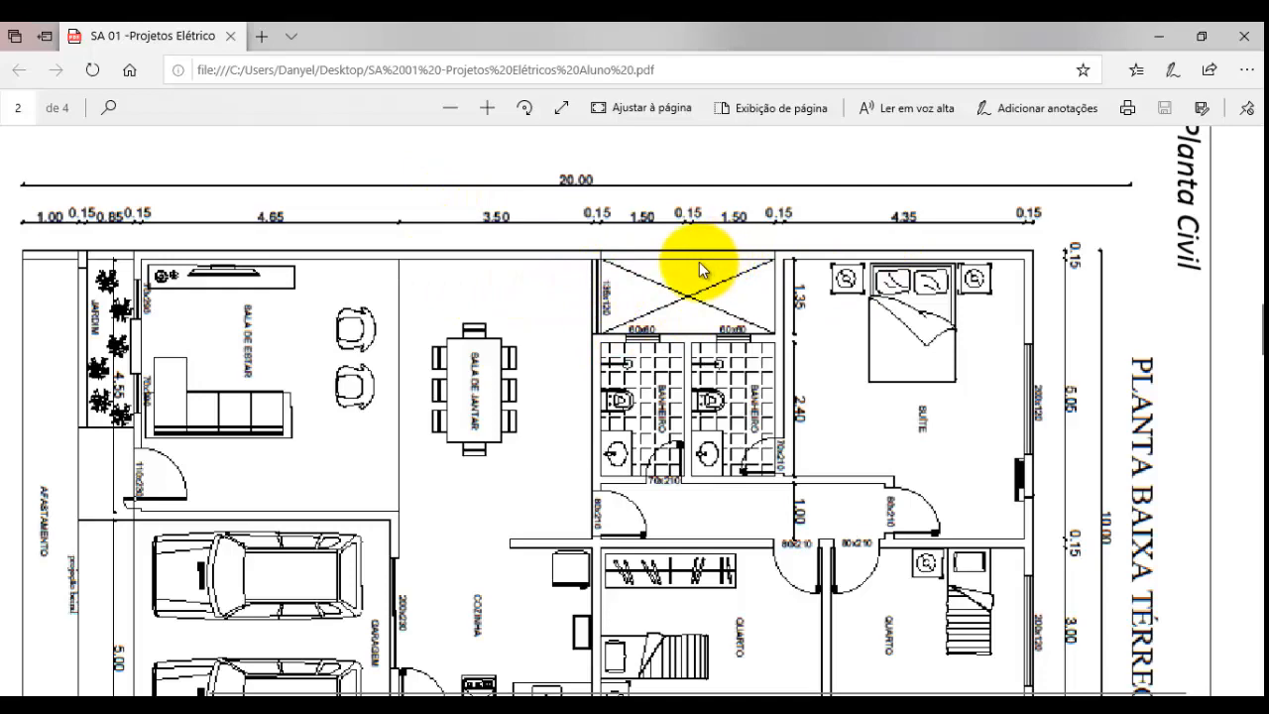
click(665, 709)
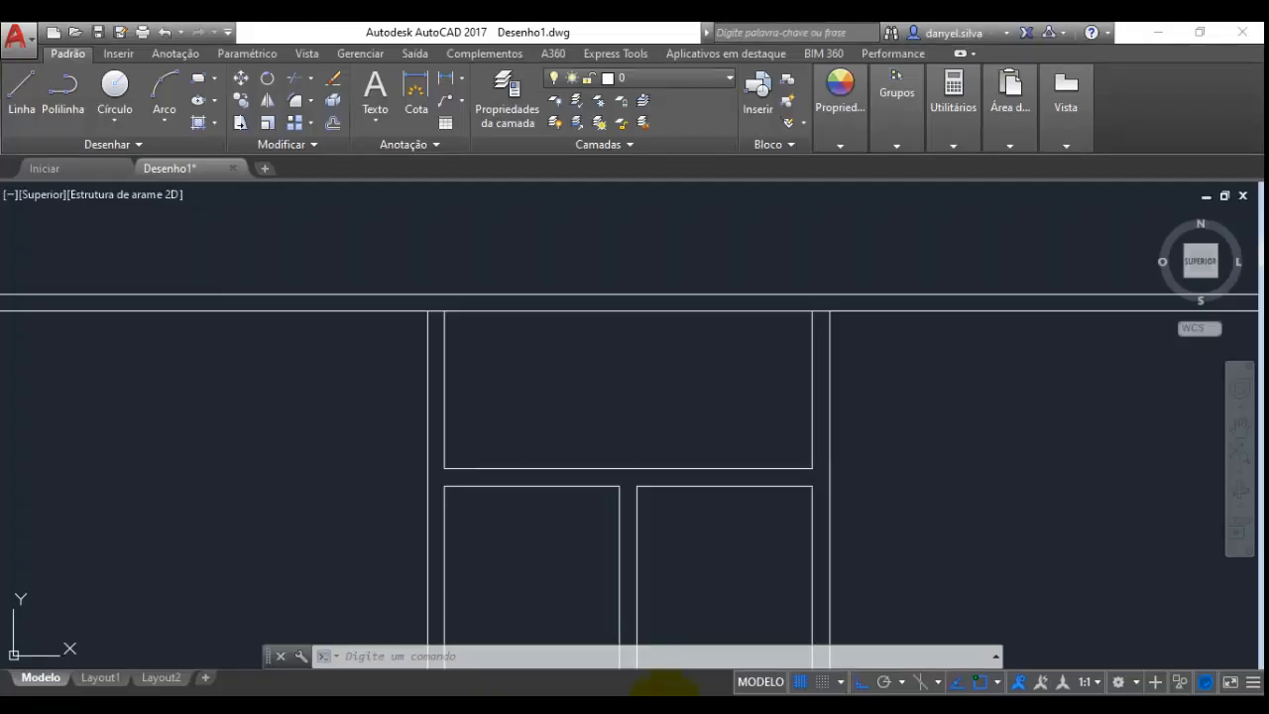
click(288, 77)
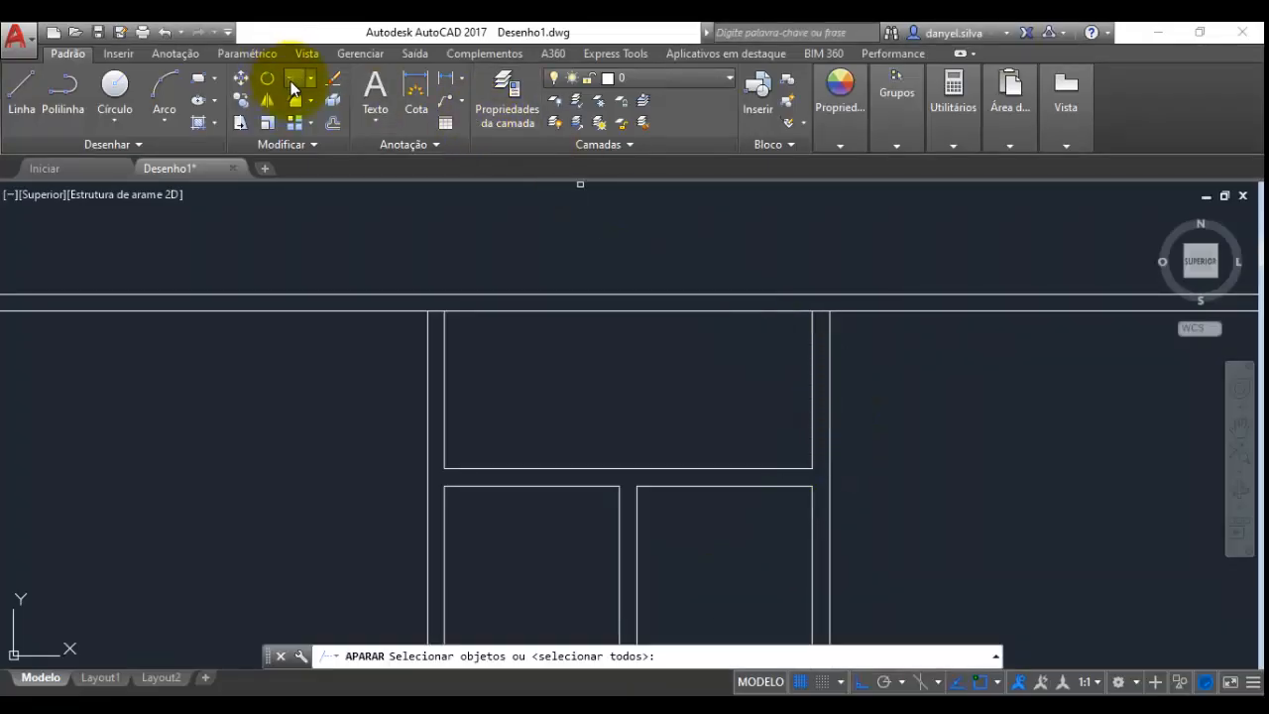
key(Return)
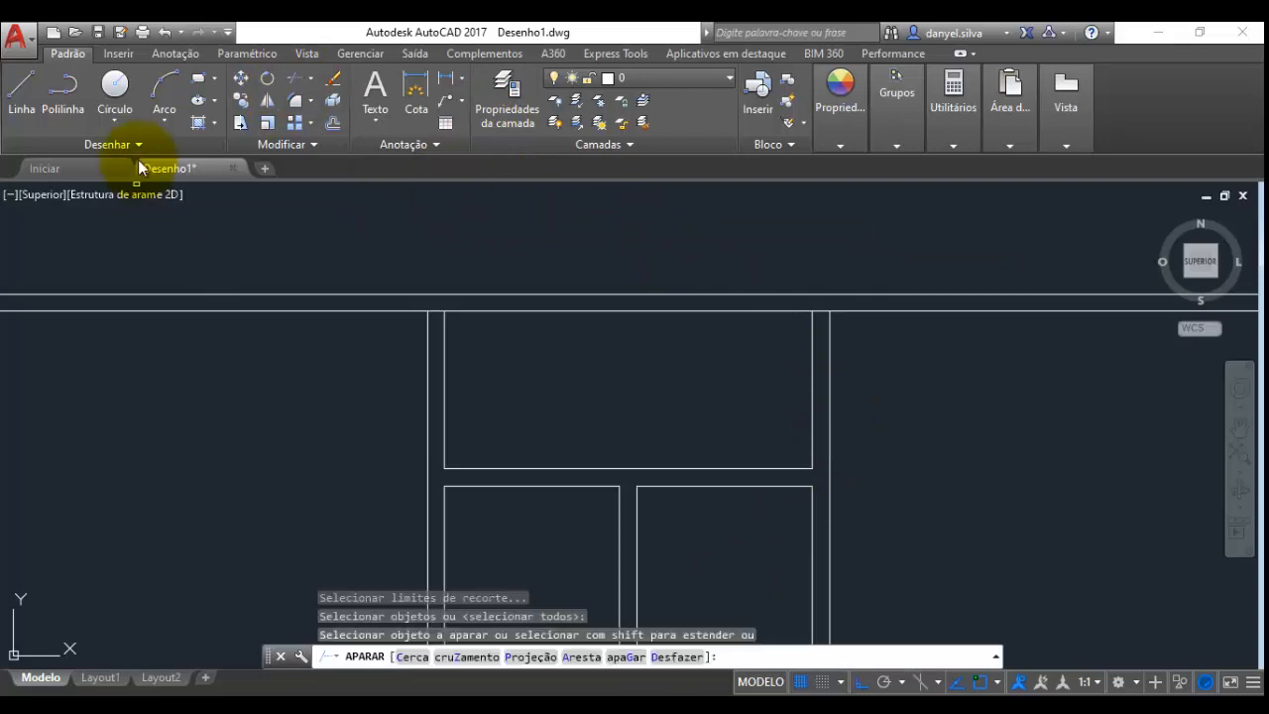
click(823, 311)
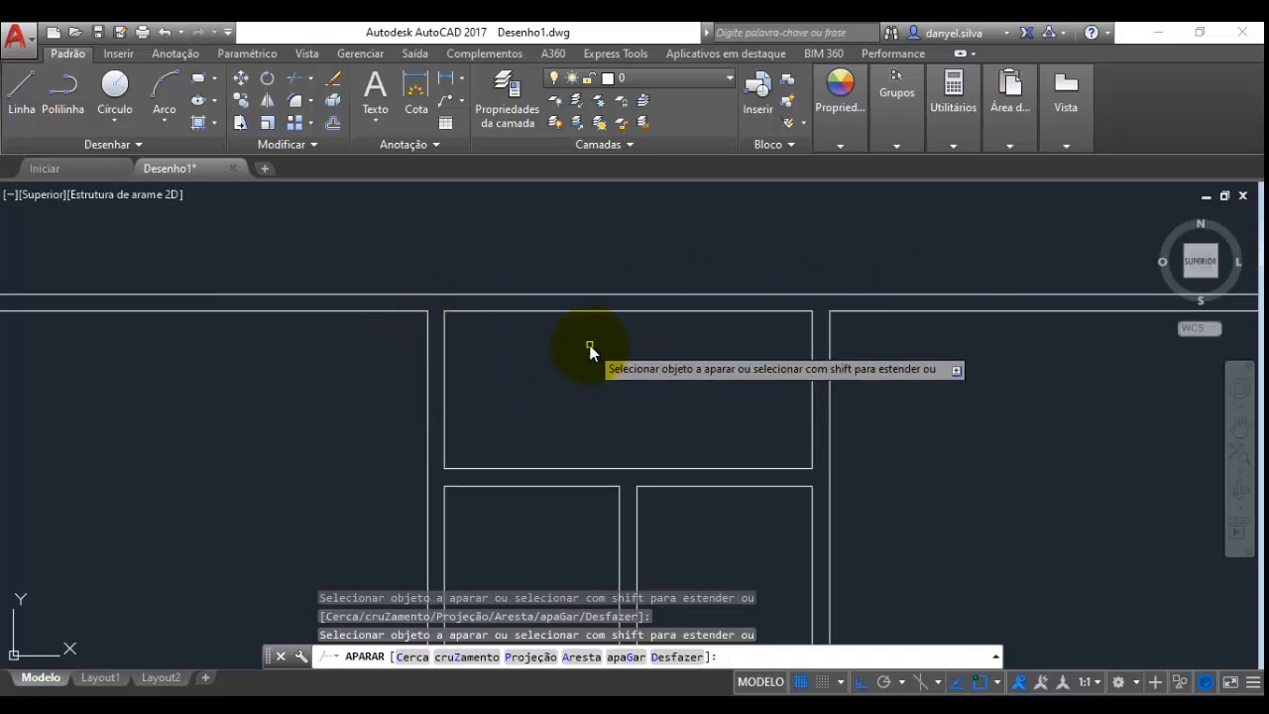
key(Escape)
Examine the PDF floor plan below the bathrooms to see how their outer wall continues down to the lower exterior wall
scroll(590, 377, down, 5)
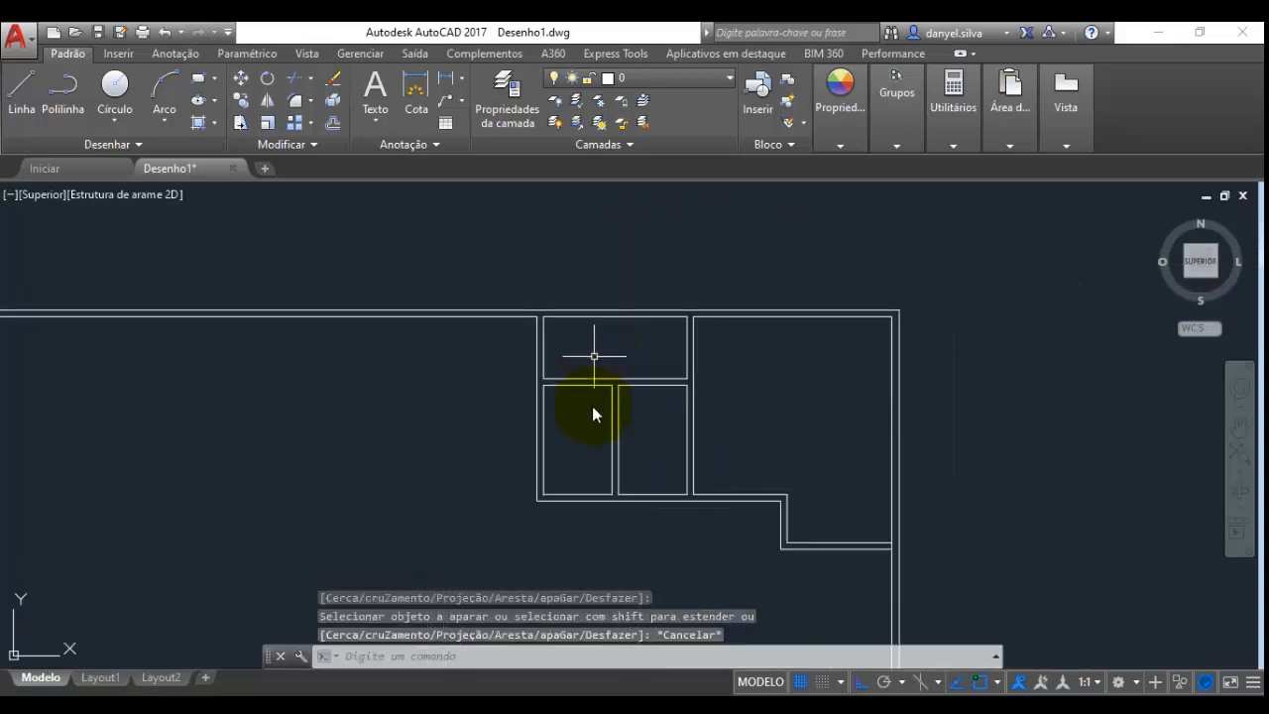
mouse_move(592, 406)
middle_down()
mouse_move(728, 354)
mouse_move(762, 389)
middle_up()
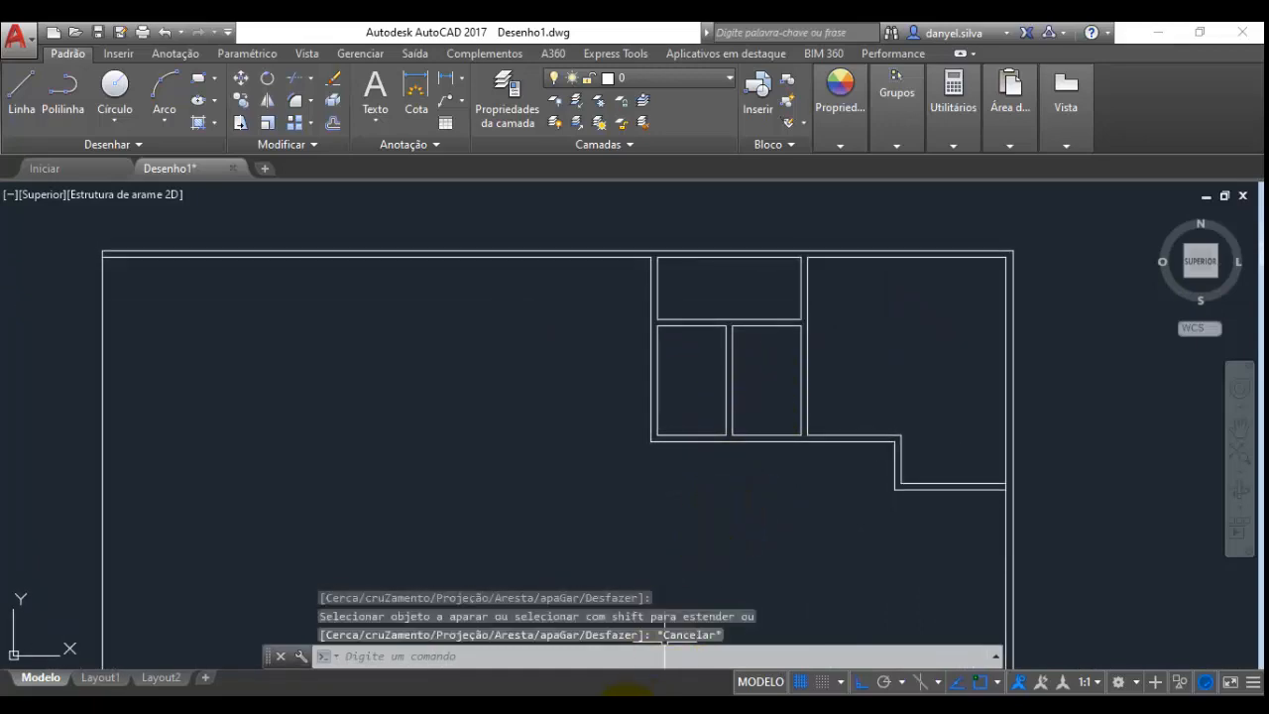
click(631, 709)
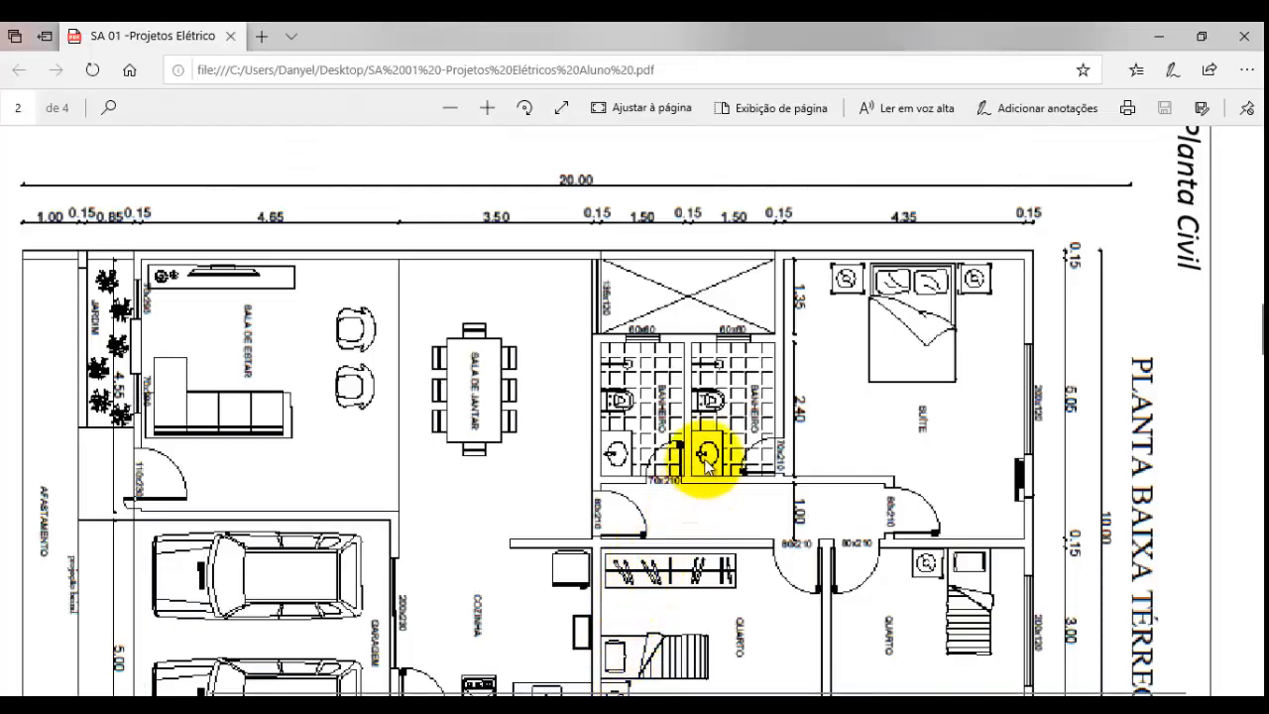
scroll(706, 456, down, 1)
scroll(716, 431, down, 1)
scroll(716, 431, up, 1)
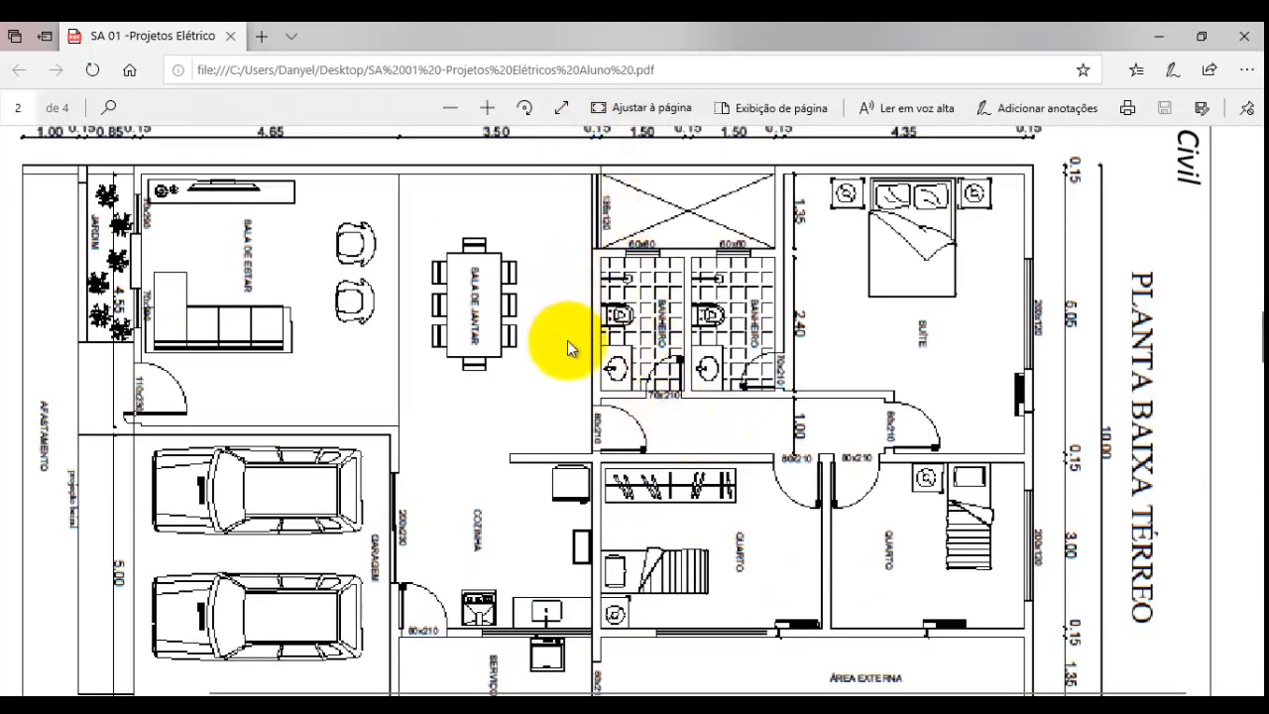
scroll(609, 606, down, 2)
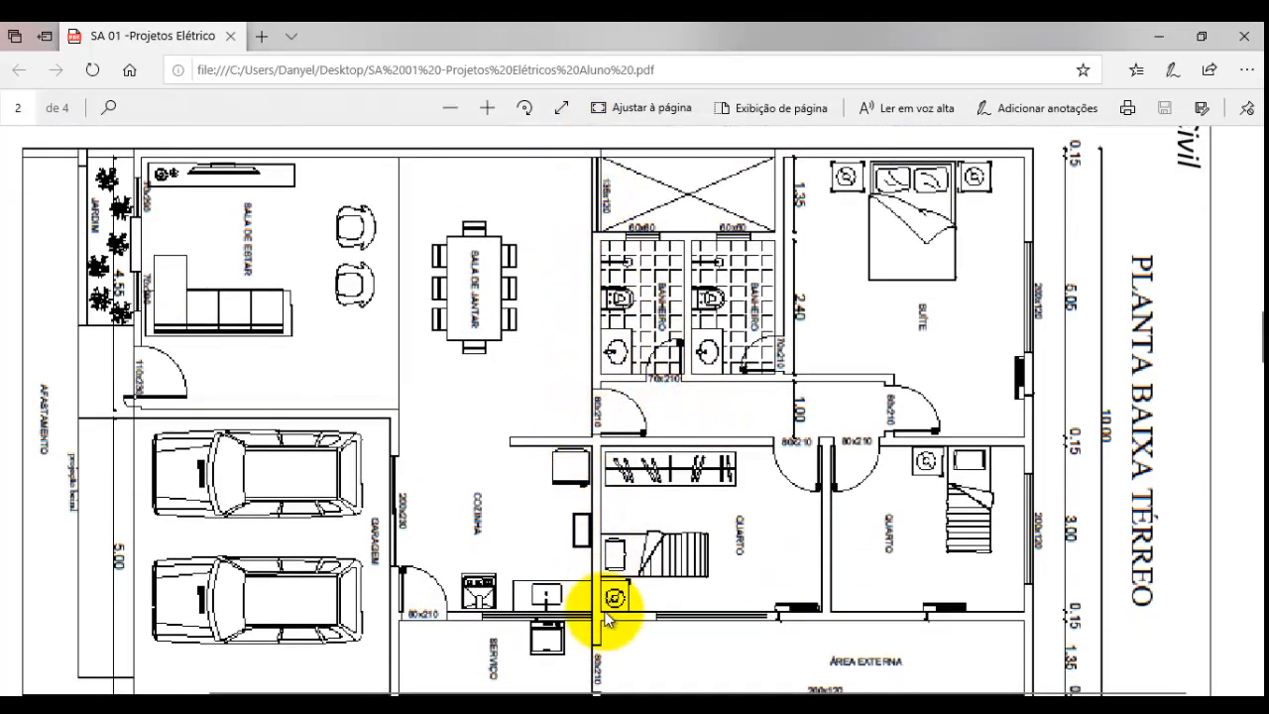
scroll(580, 376, up, 1)
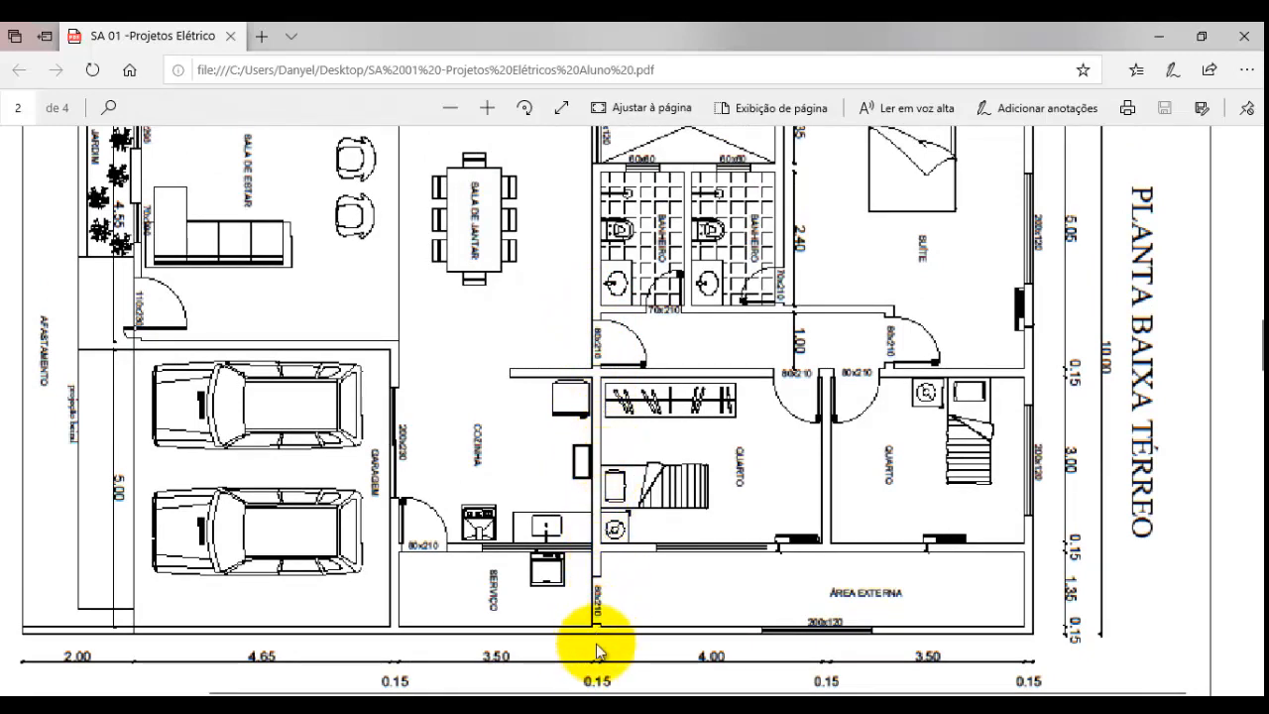
click(658, 695)
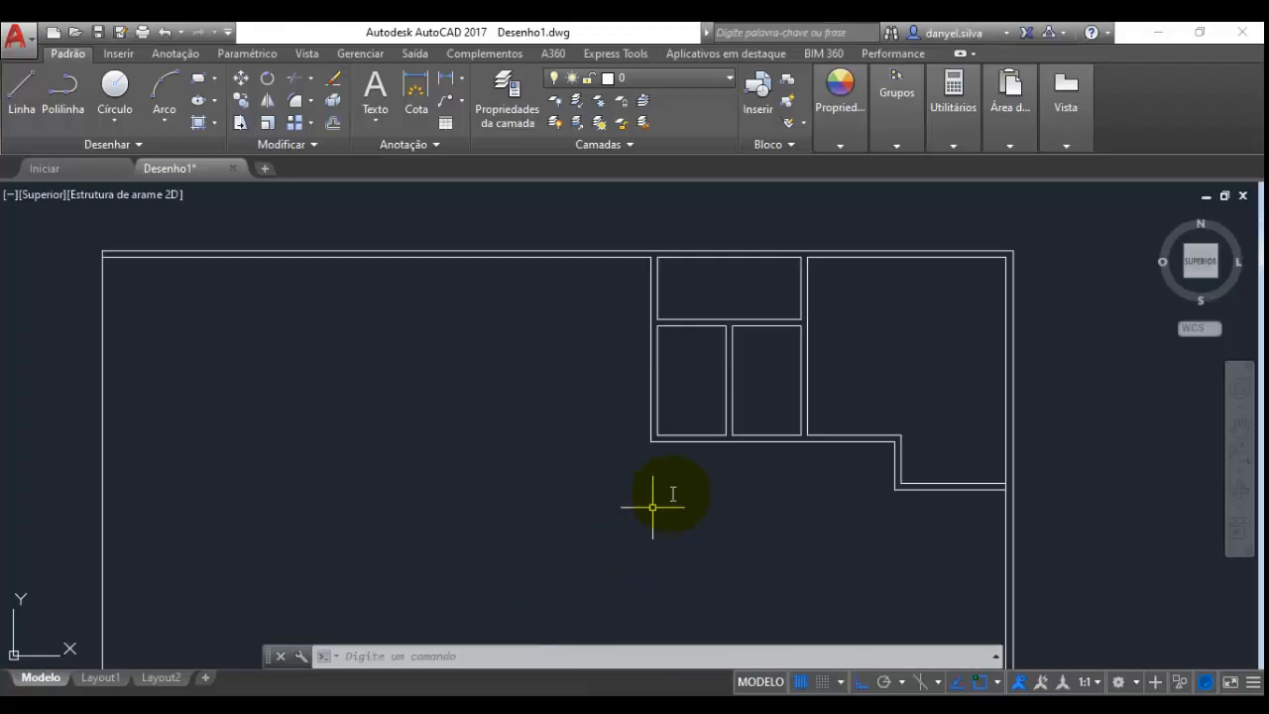
In AutoCAD, draw a vertical line from the bathrooms' lower-left outer corner down to the lower exterior wall's inner line
middle_drag(696, 540, 689, 431)
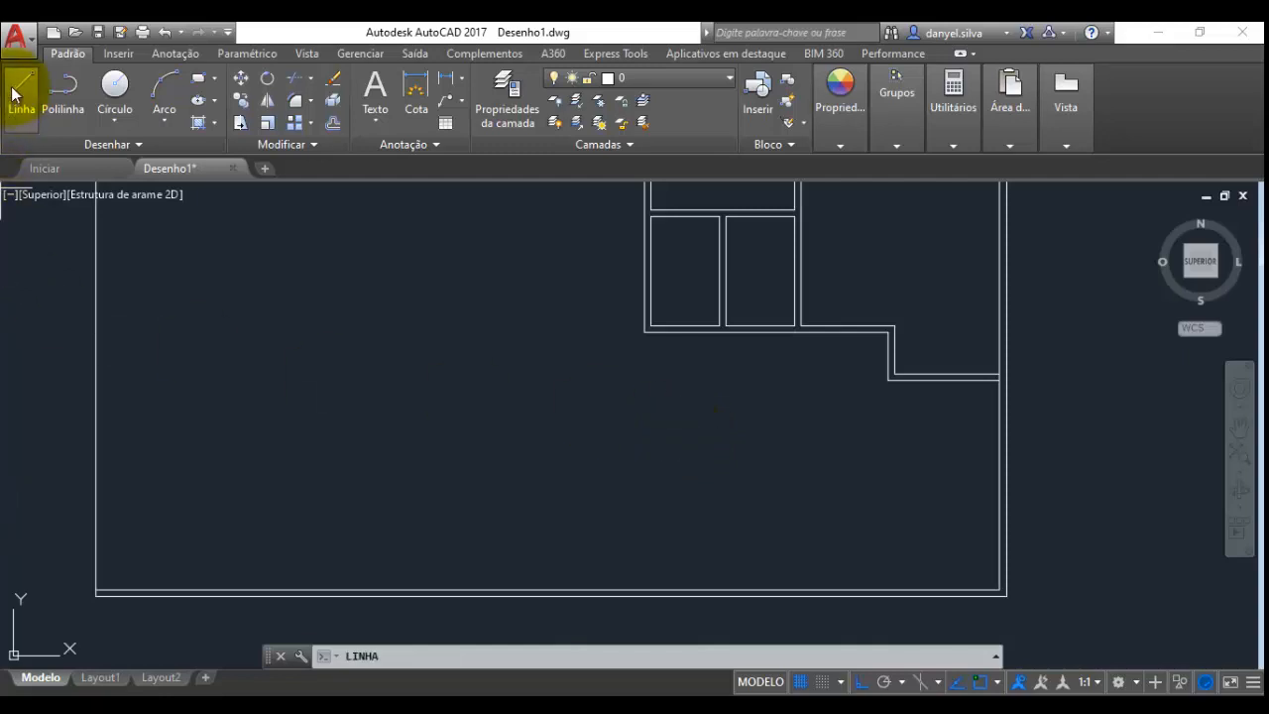
scroll(642, 307, up, 5)
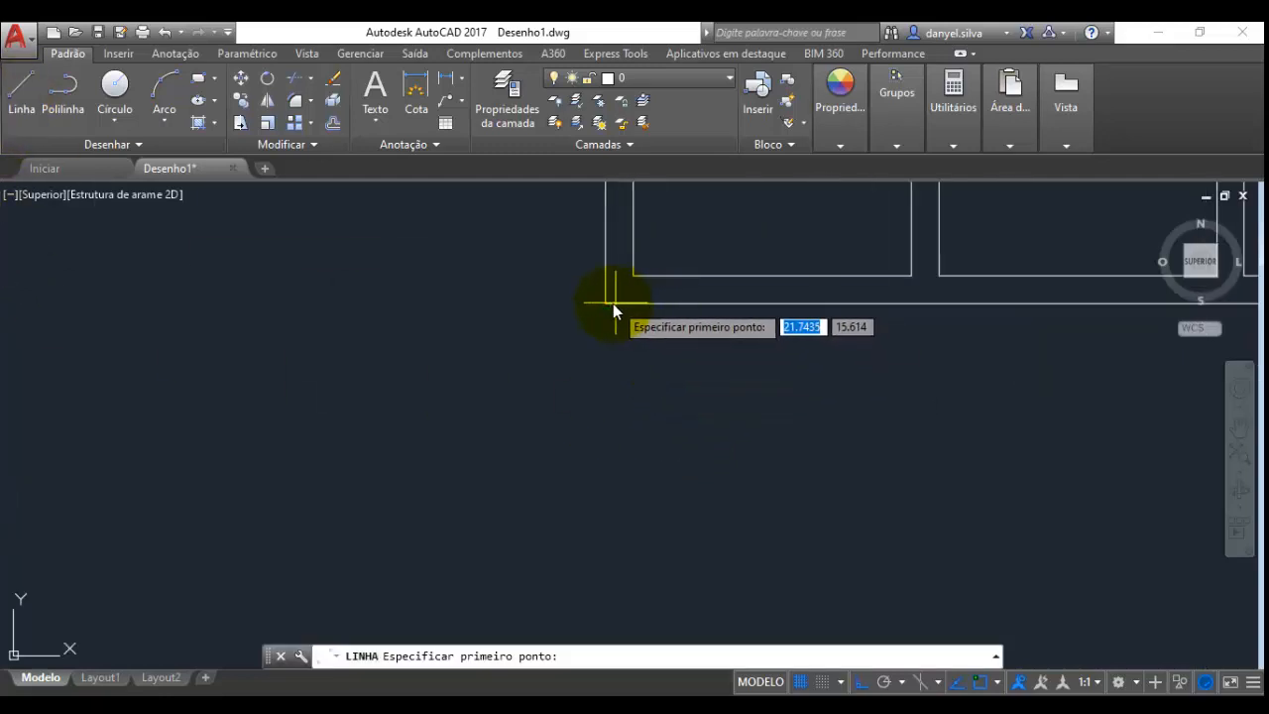
click(610, 304)
scroll(617, 365, down, 4)
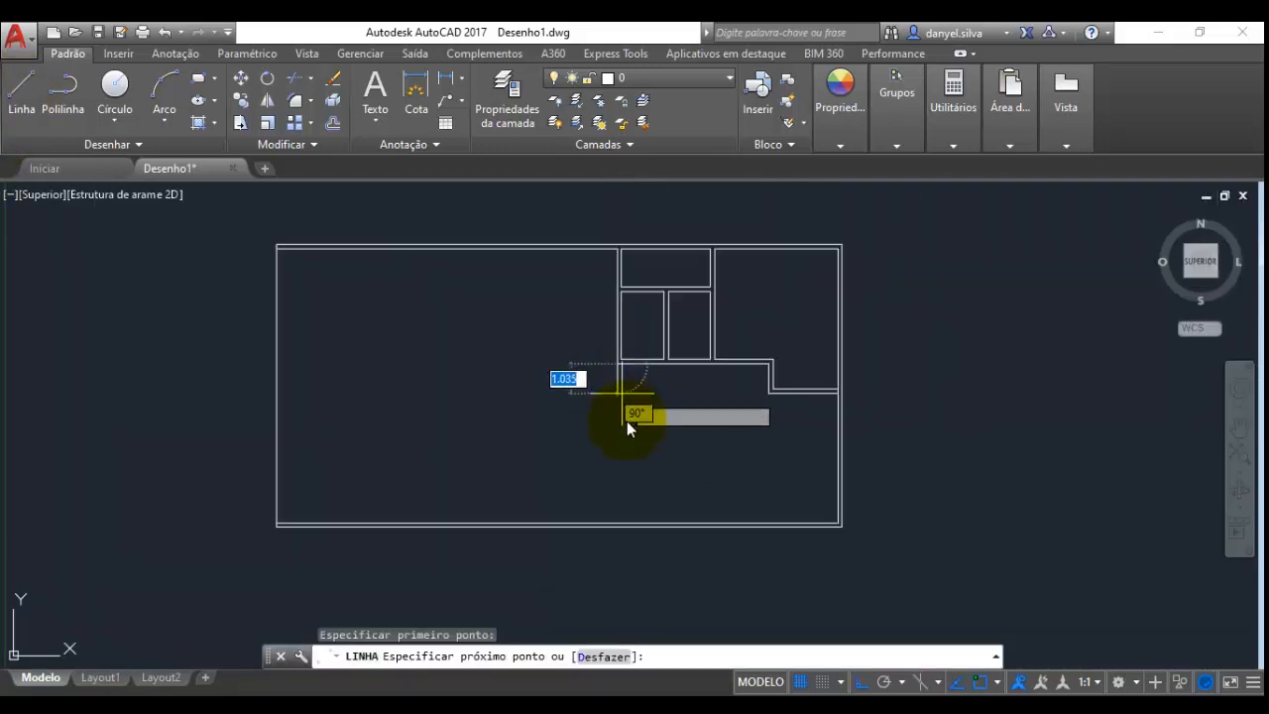
scroll(629, 518, up, 4)
click(598, 533)
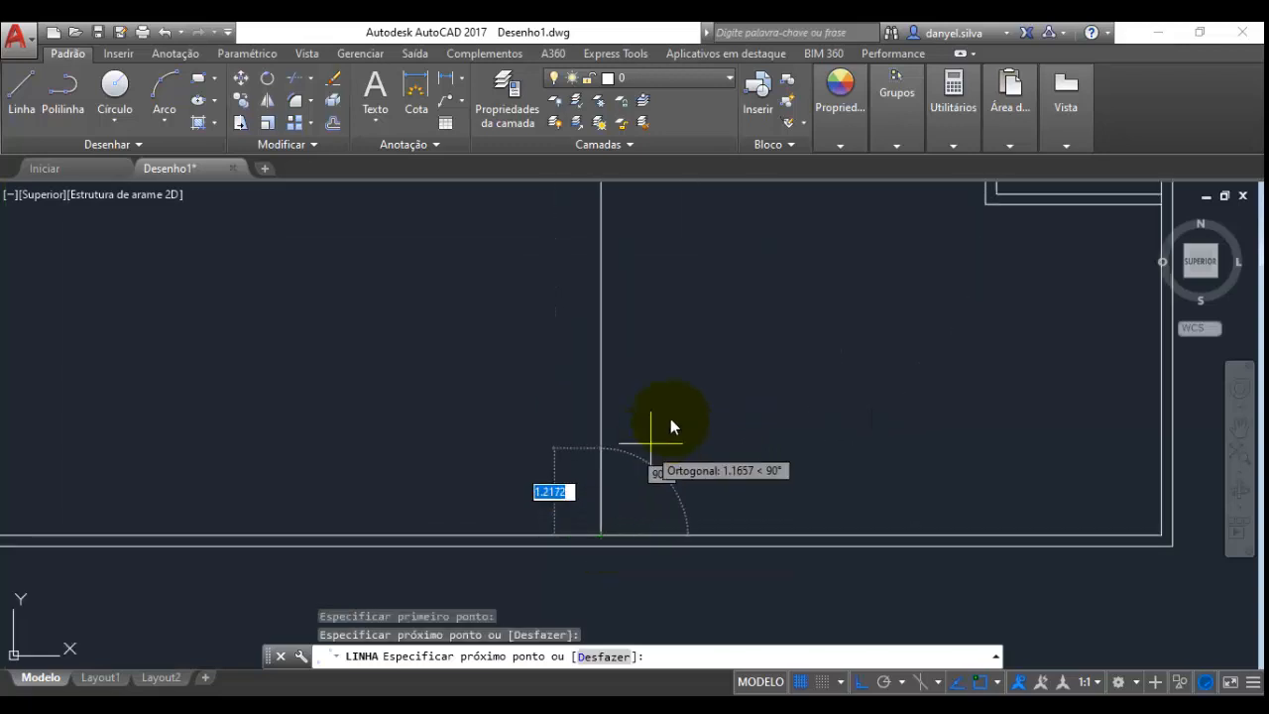
key(Escape)
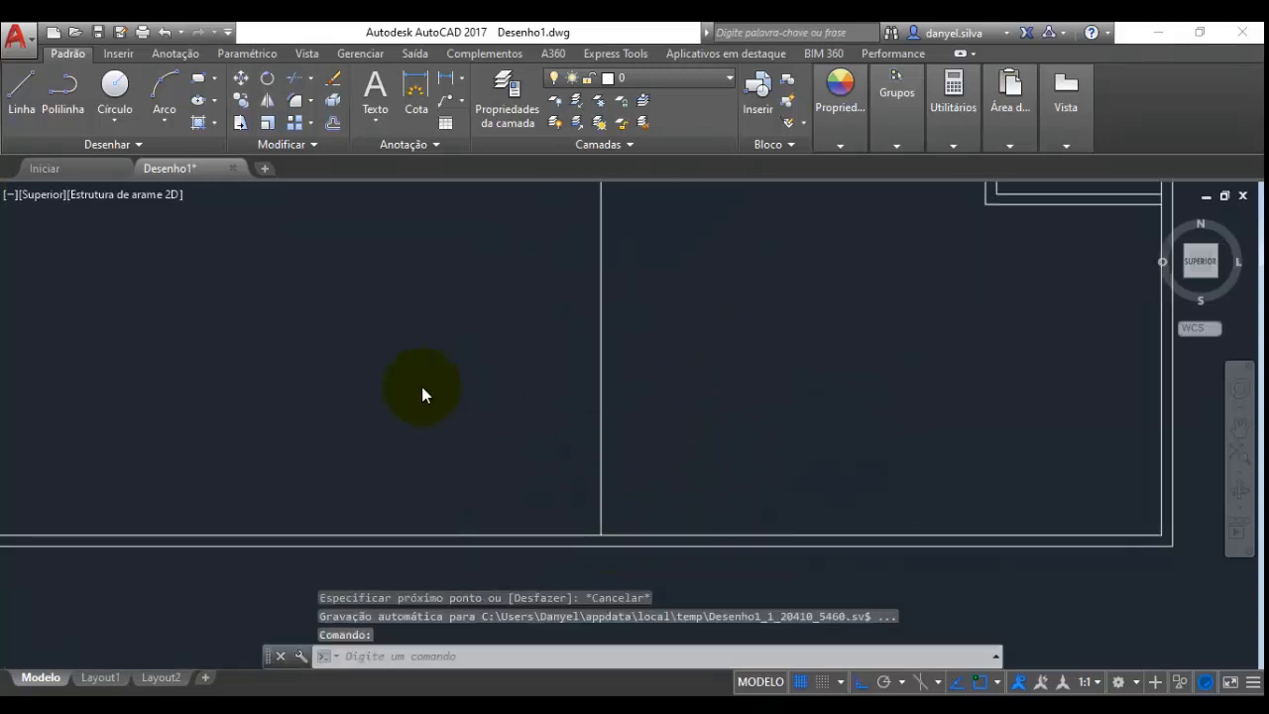
Draw the wall's second vertical line, aligned with the left bathroom's inner wall line, down to the lower exterior wall's inner line
scroll(421, 386, down, 4)
middle_drag(585, 482, 675, 373)
scroll(675, 371, up, 2)
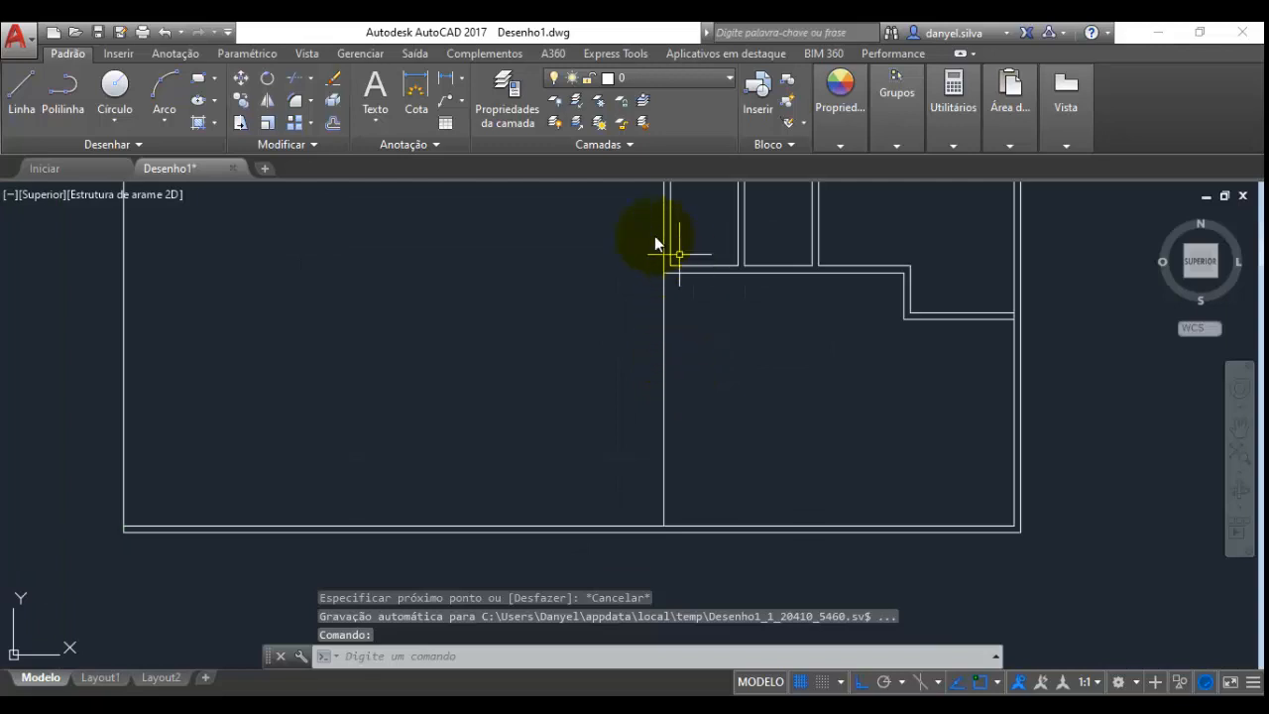
click(19, 90)
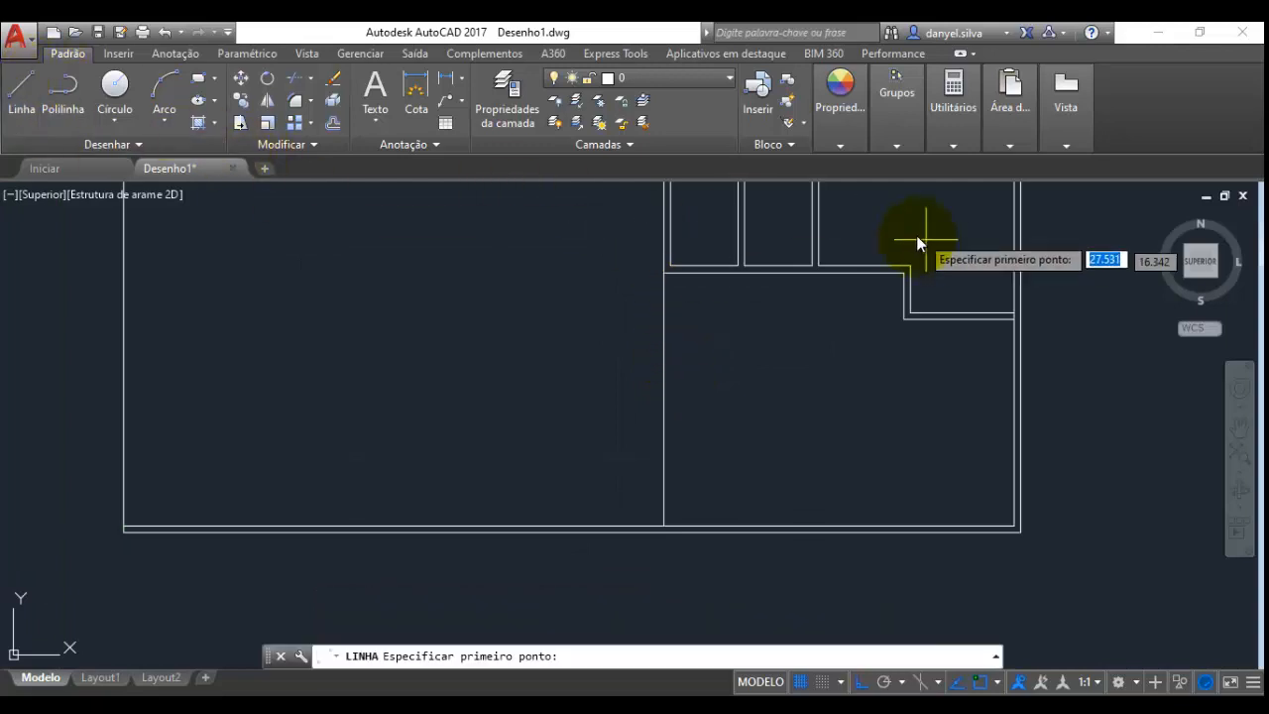
scroll(646, 227, up, 3)
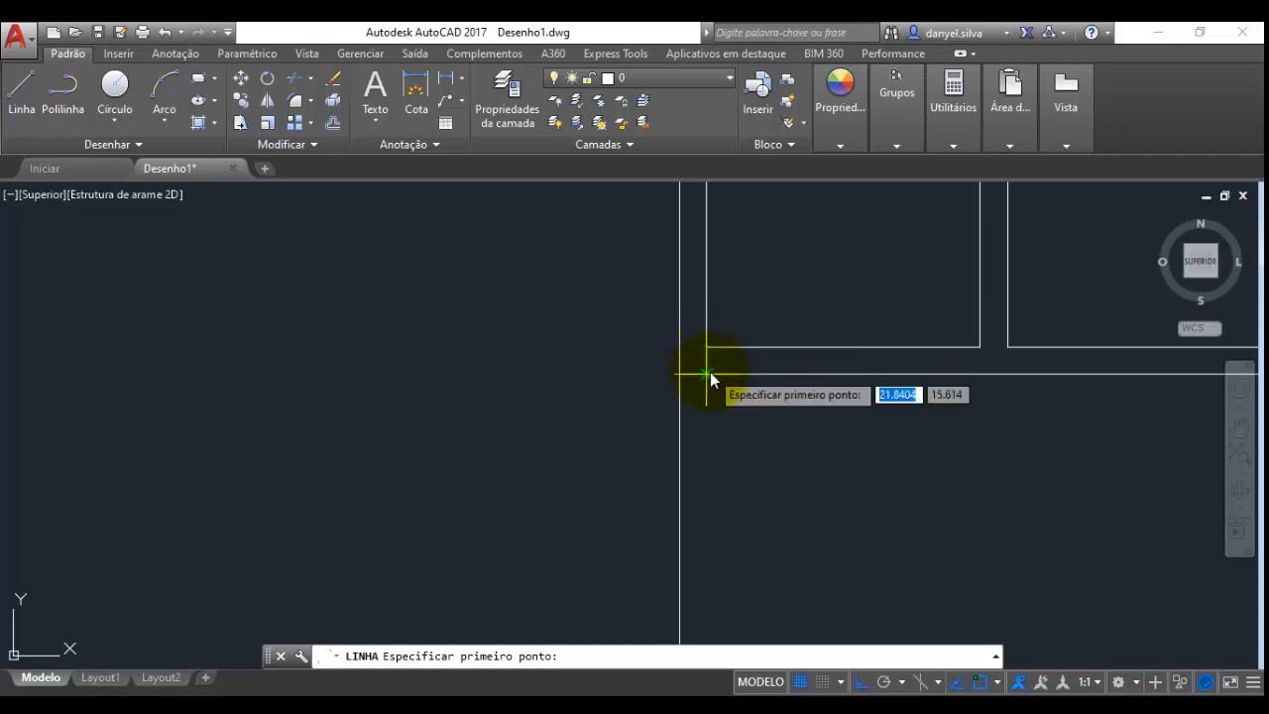
click(710, 374)
scroll(729, 404, down, 5)
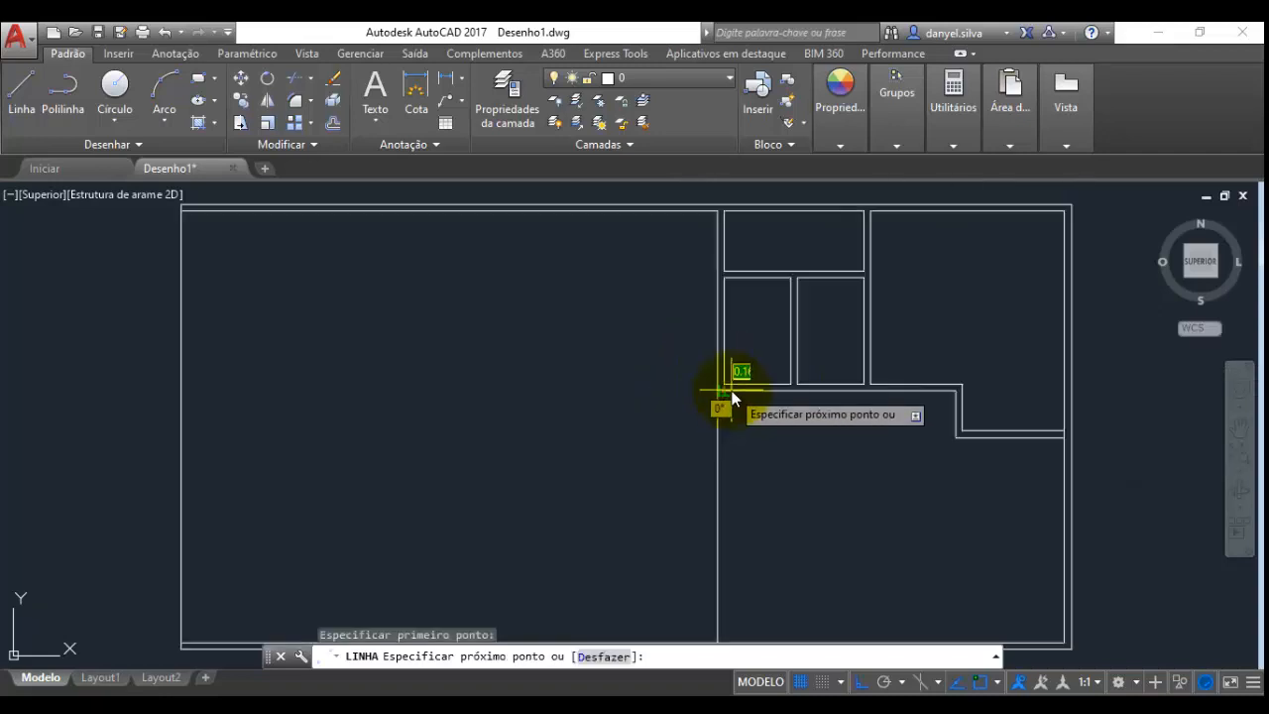
scroll(725, 397, up, 6)
scroll(719, 412, up, 4)
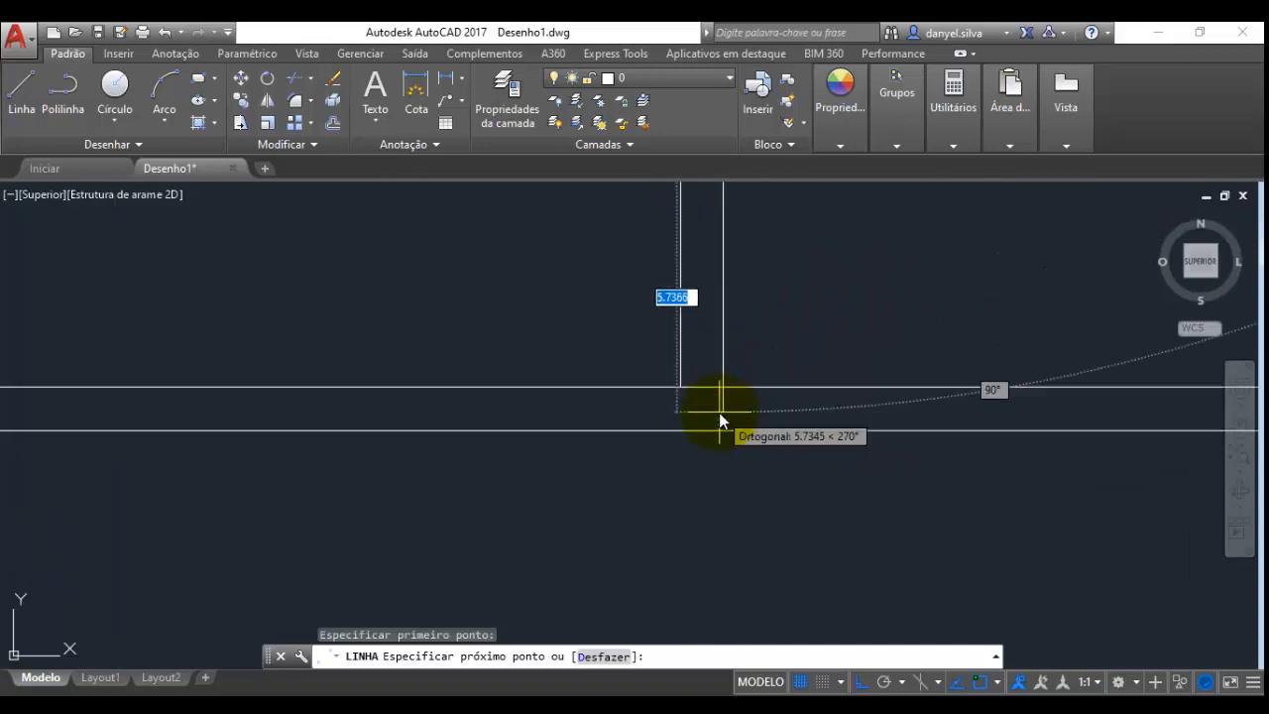
click(725, 388)
key(Escape)
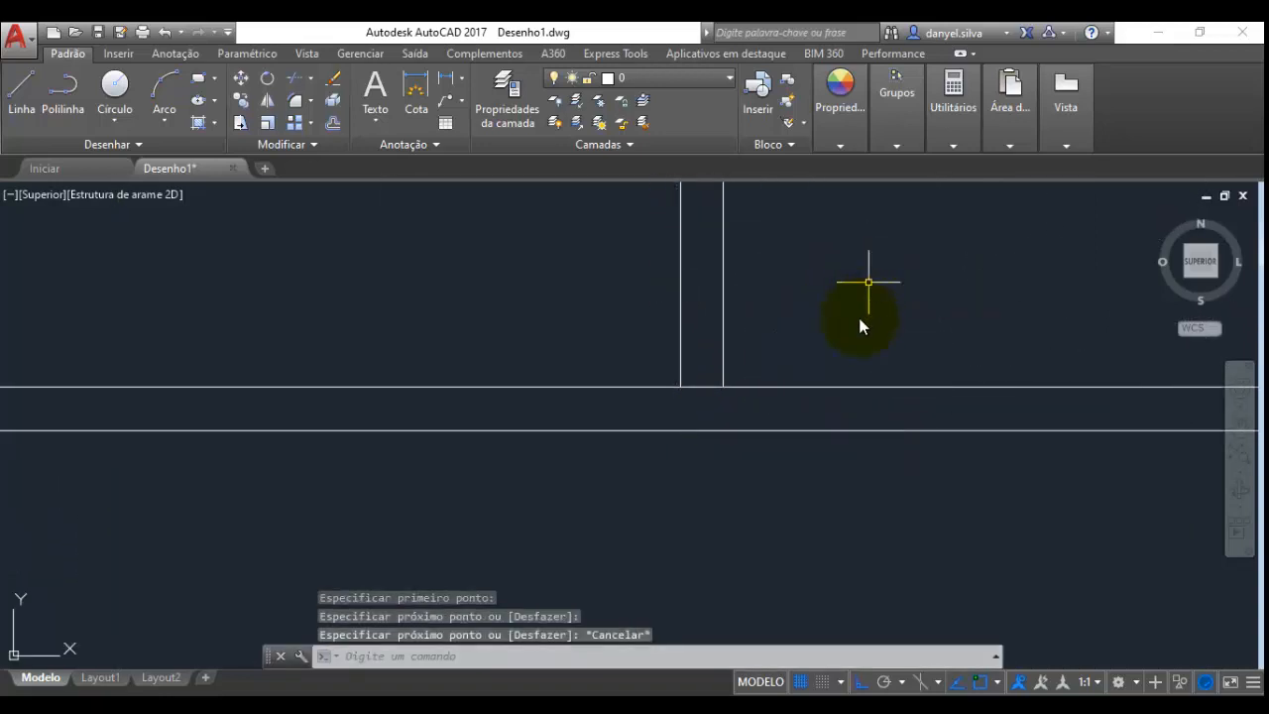
Check the new wall's lower junction in the PDF and, in AutoCAD, trim the exterior wall's inner line between the two vertical lines
scroll(885, 288, down, 3)
scroll(755, 414, down, 5)
middle_drag(720, 405, 605, 423)
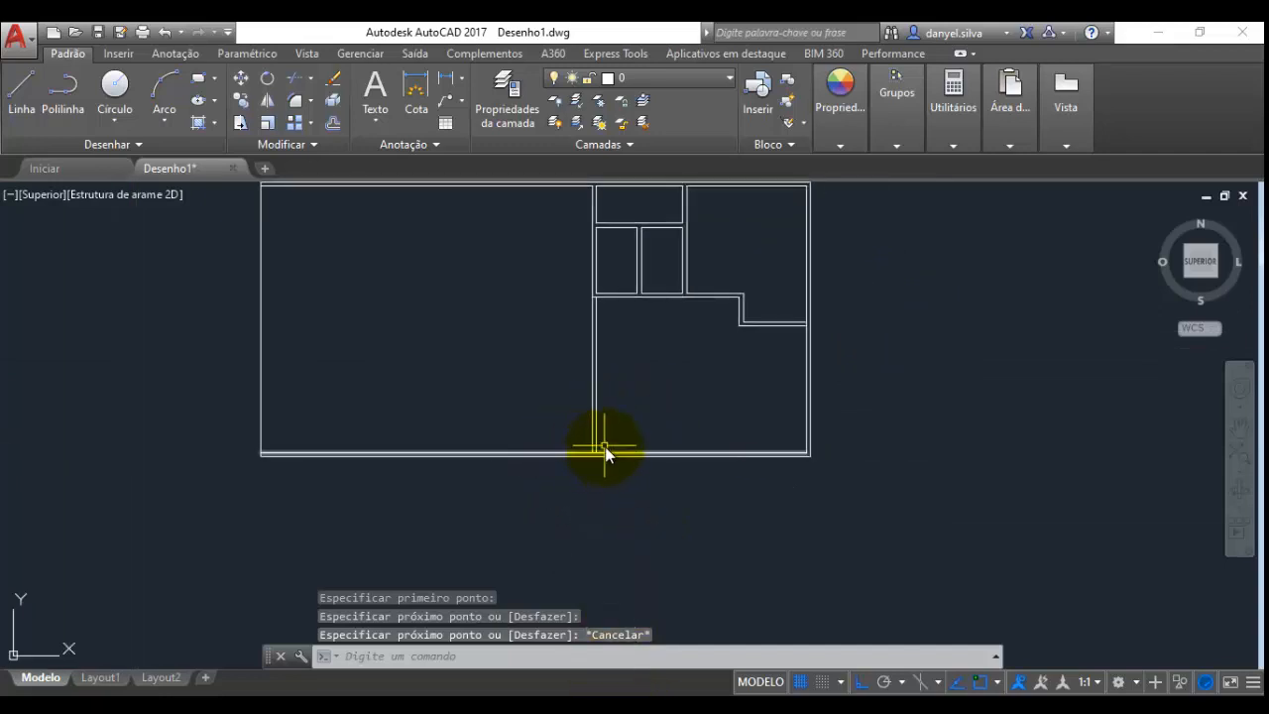
scroll(595, 454, up, 5)
click(617, 708)
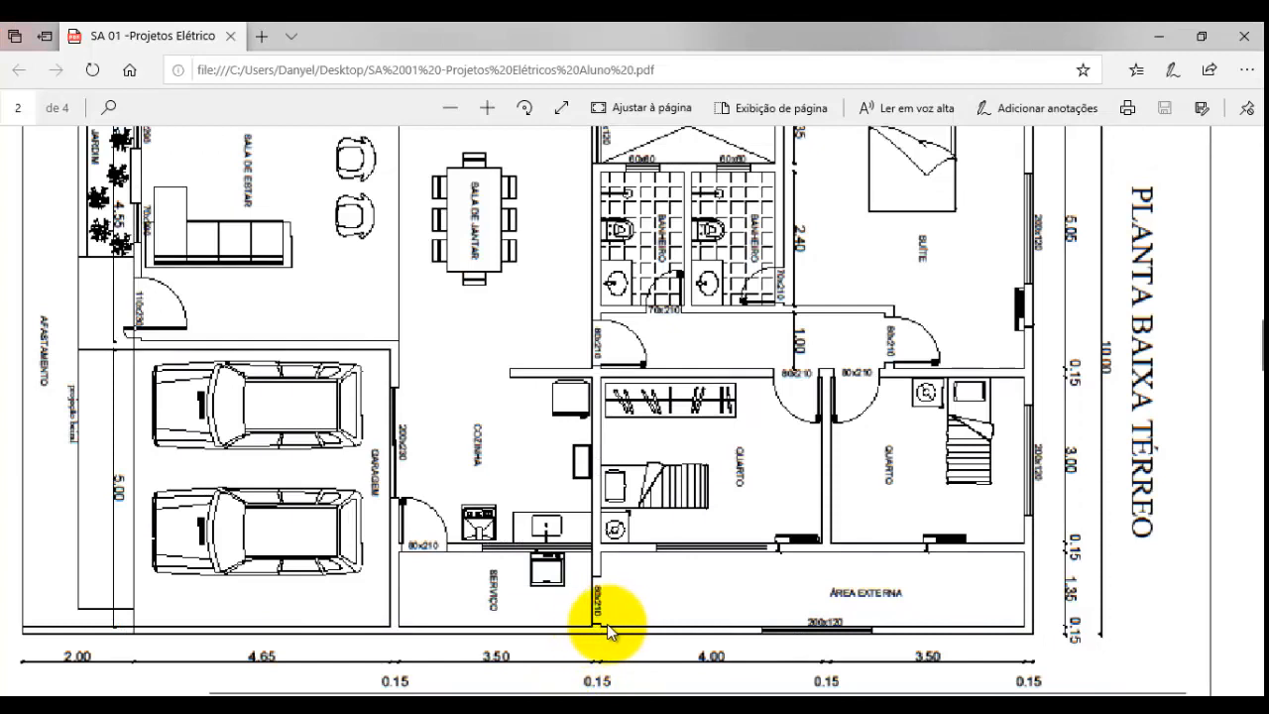
click(664, 704)
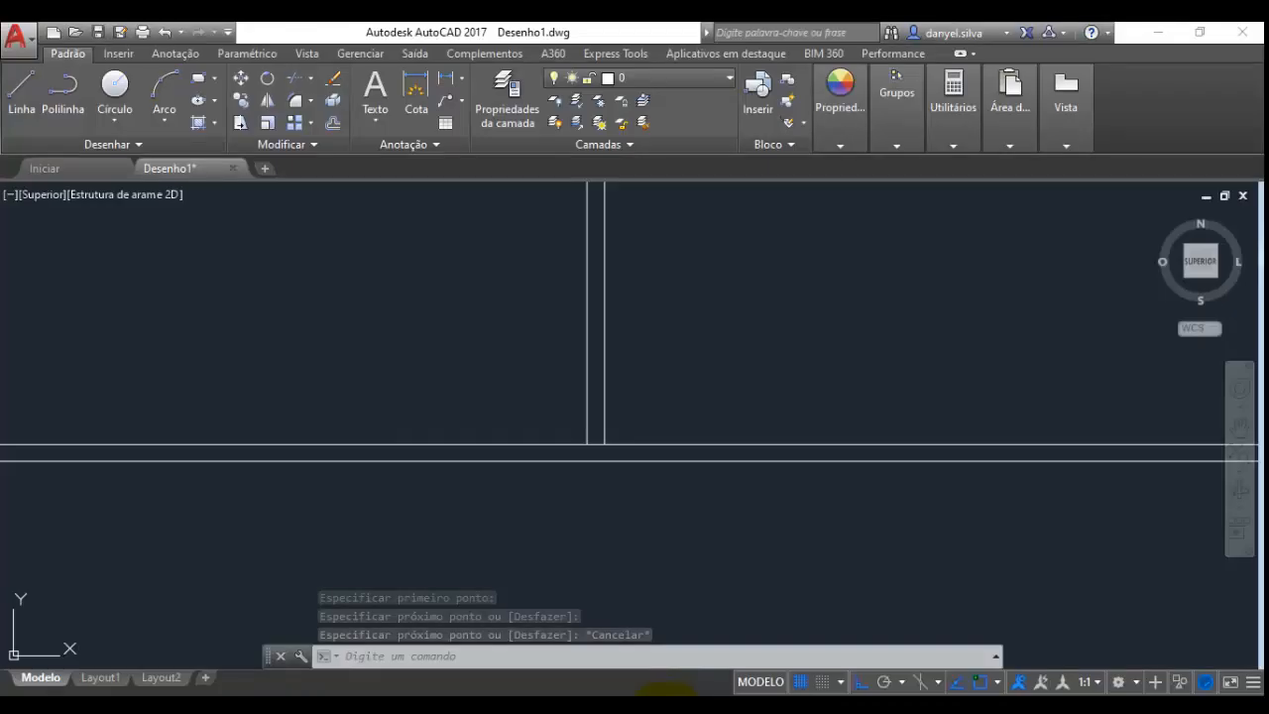
click(297, 77)
key(Return)
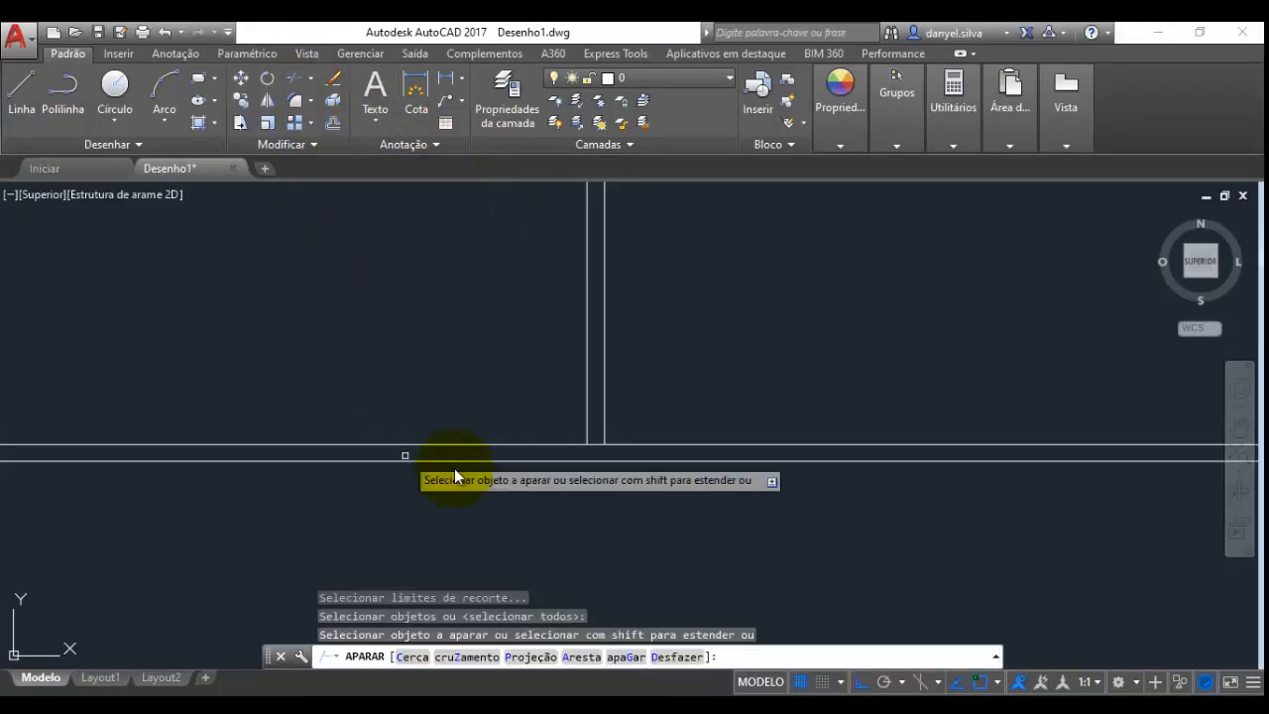
click(593, 445)
Trim the short horizontal piece crossing the new vertical wall at the bathrooms' lower-left corner
middle_drag(698, 230, 763, 455)
middle_drag(761, 274, 799, 557)
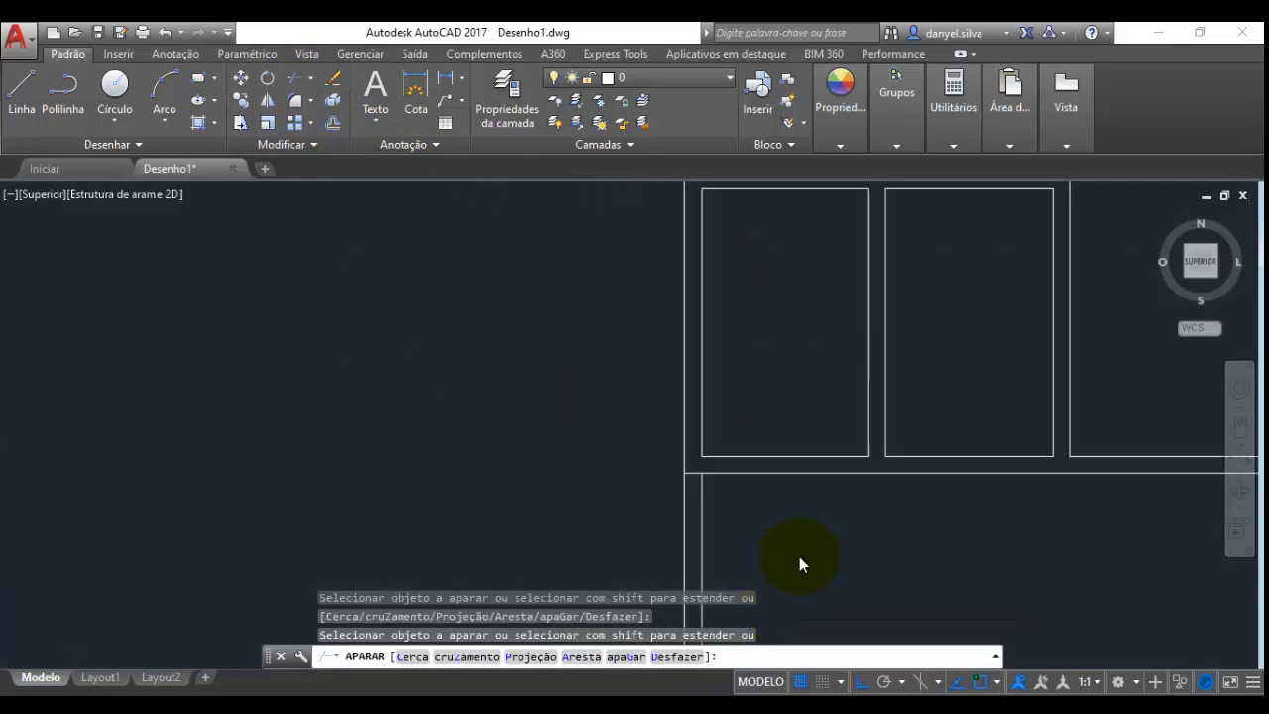
scroll(754, 530, down, 5)
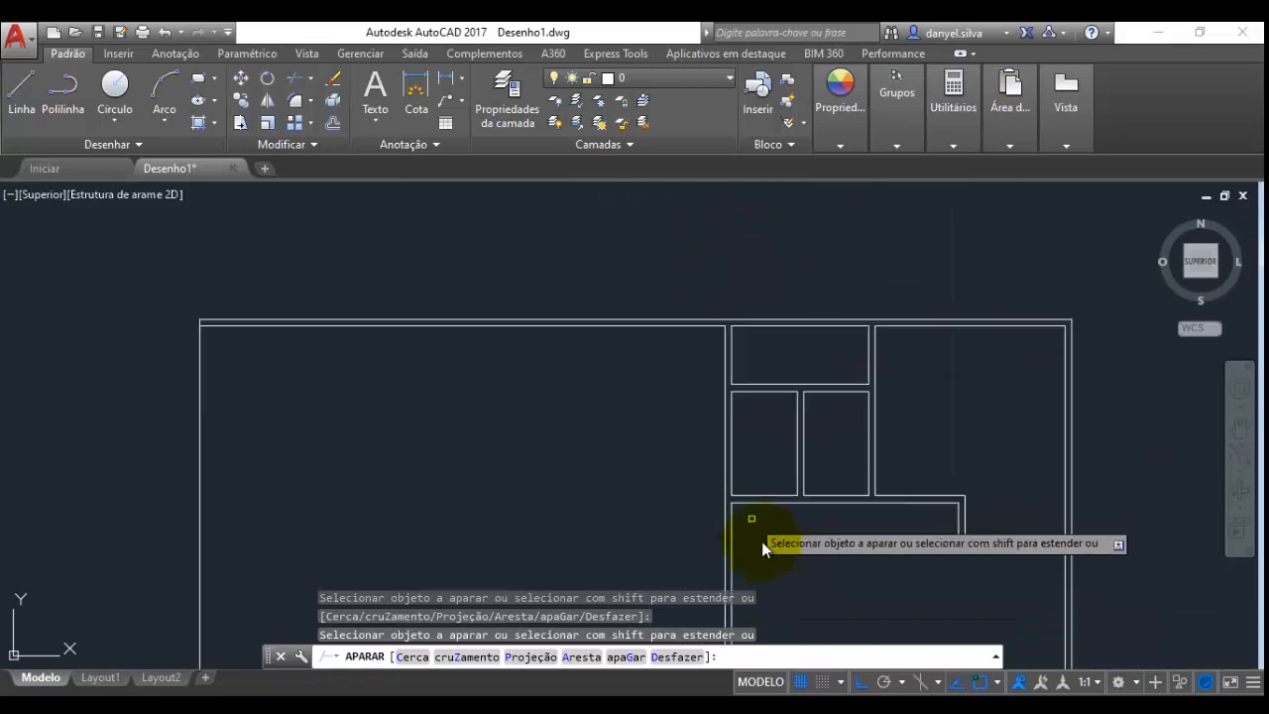
key(Escape)
middle_drag(787, 567, 610, 352)
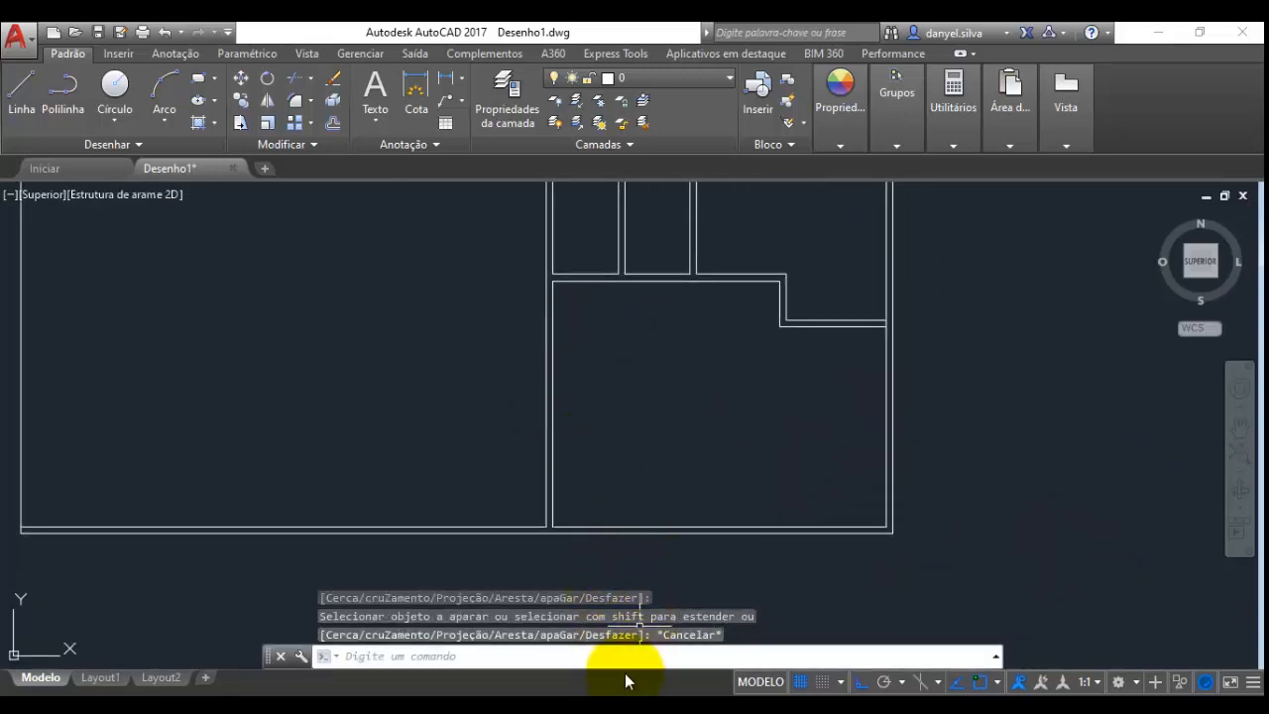
Check the suite's lower wall in the PDF and, in AutoCAD, delete its two horizontal lines beside the short vertical wall
click(615, 709)
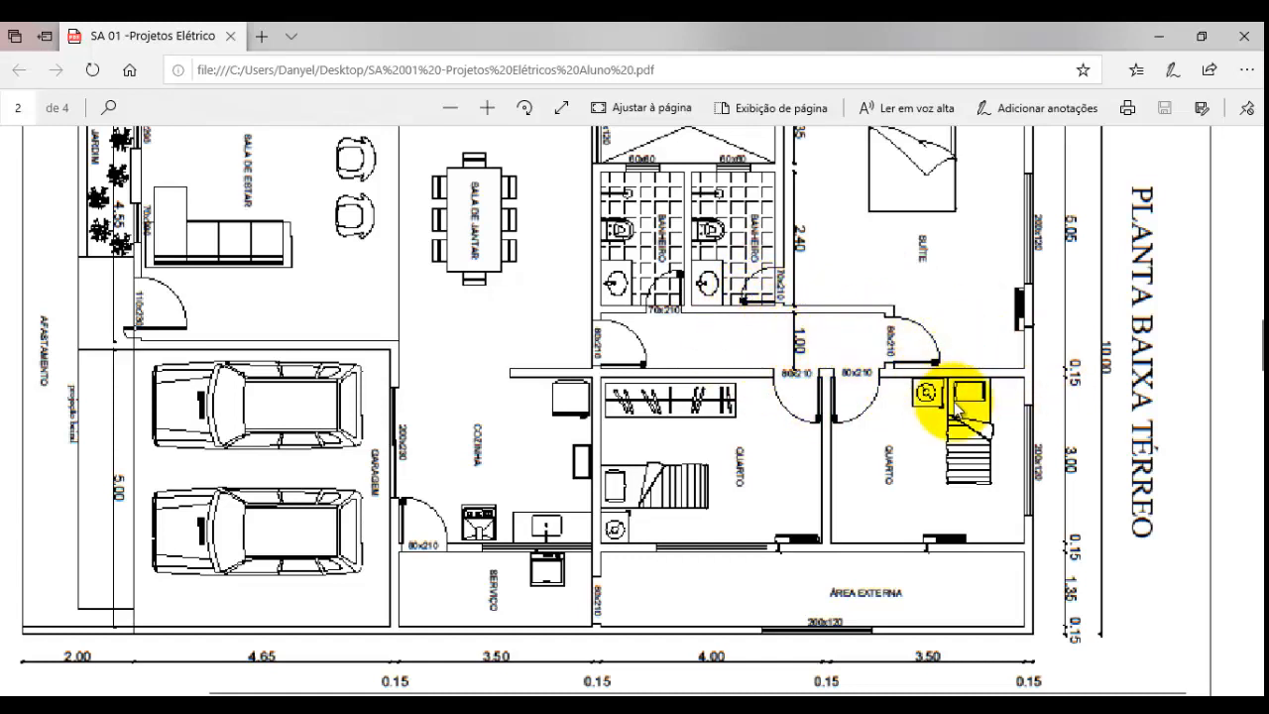
click(663, 696)
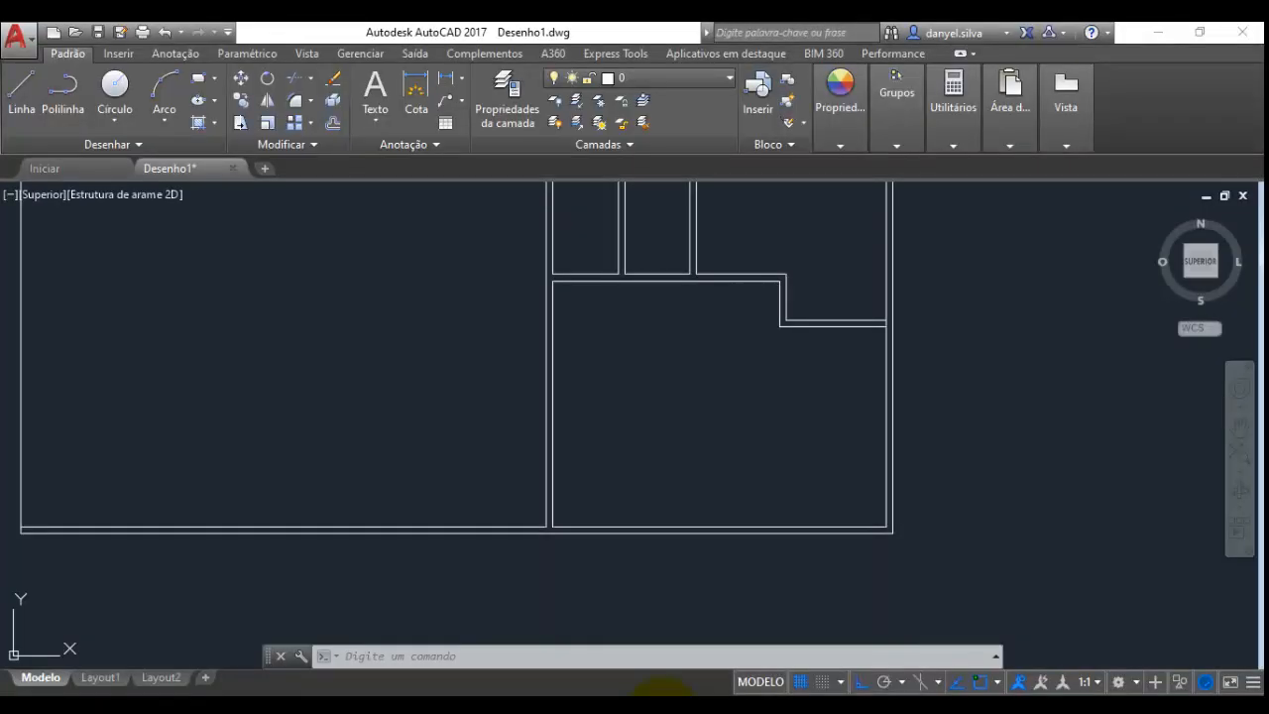
scroll(864, 299, up, 4)
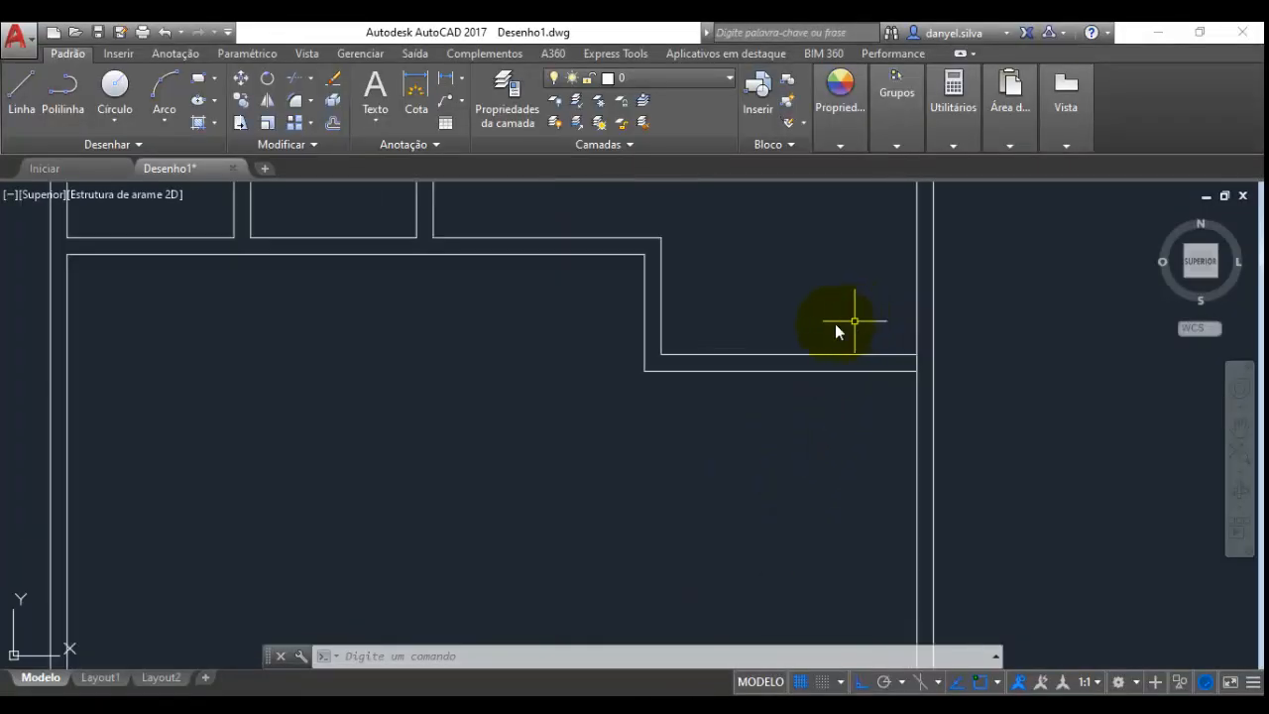
click(848, 345)
click(777, 410)
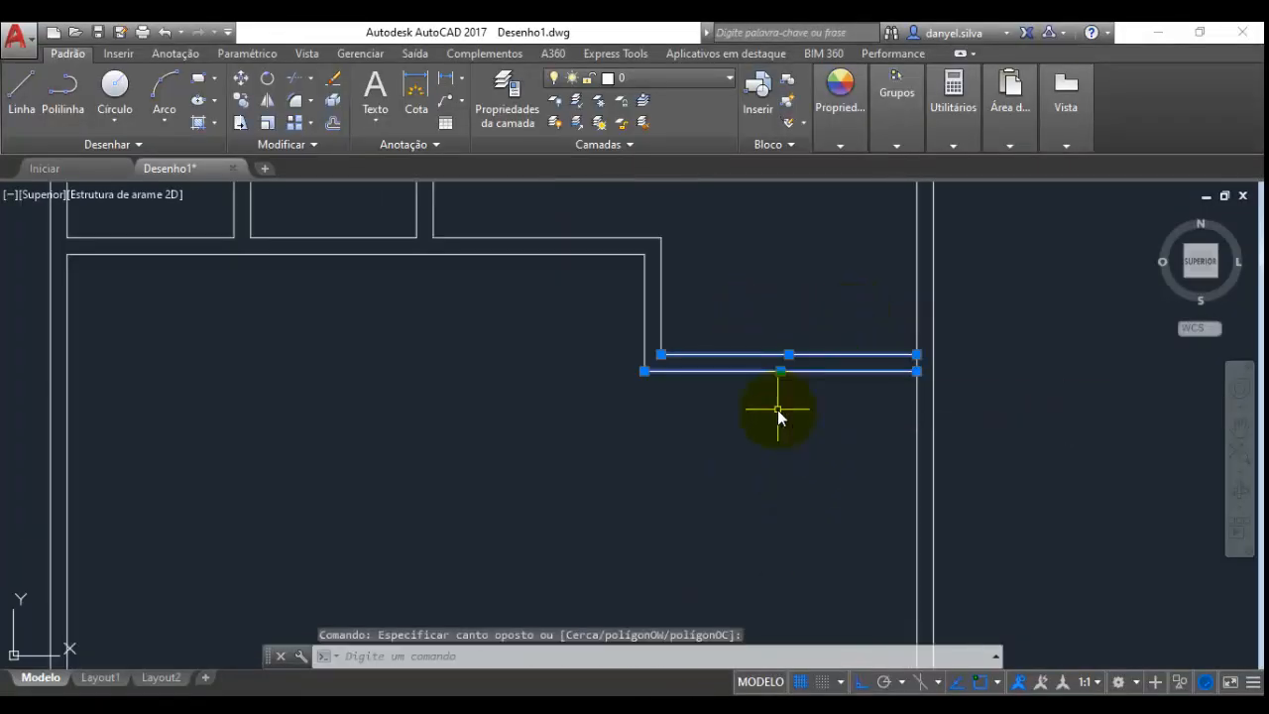
key(Delete)
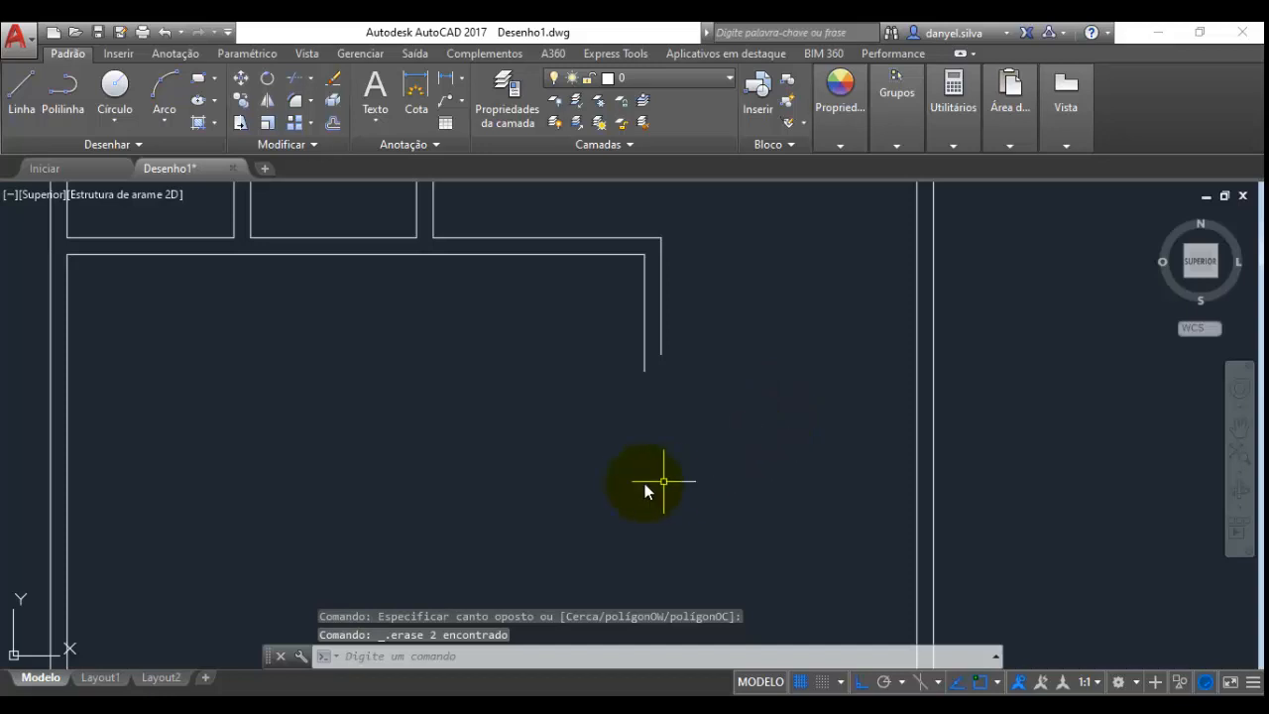
Draw the corridor's lower wall line 1 m below its upper wall line, from the long vertical wall's inner line to the opposite exterior wall's inner line
middle_drag(885, 478, 930, 470)
middle_drag(473, 459, 646, 524)
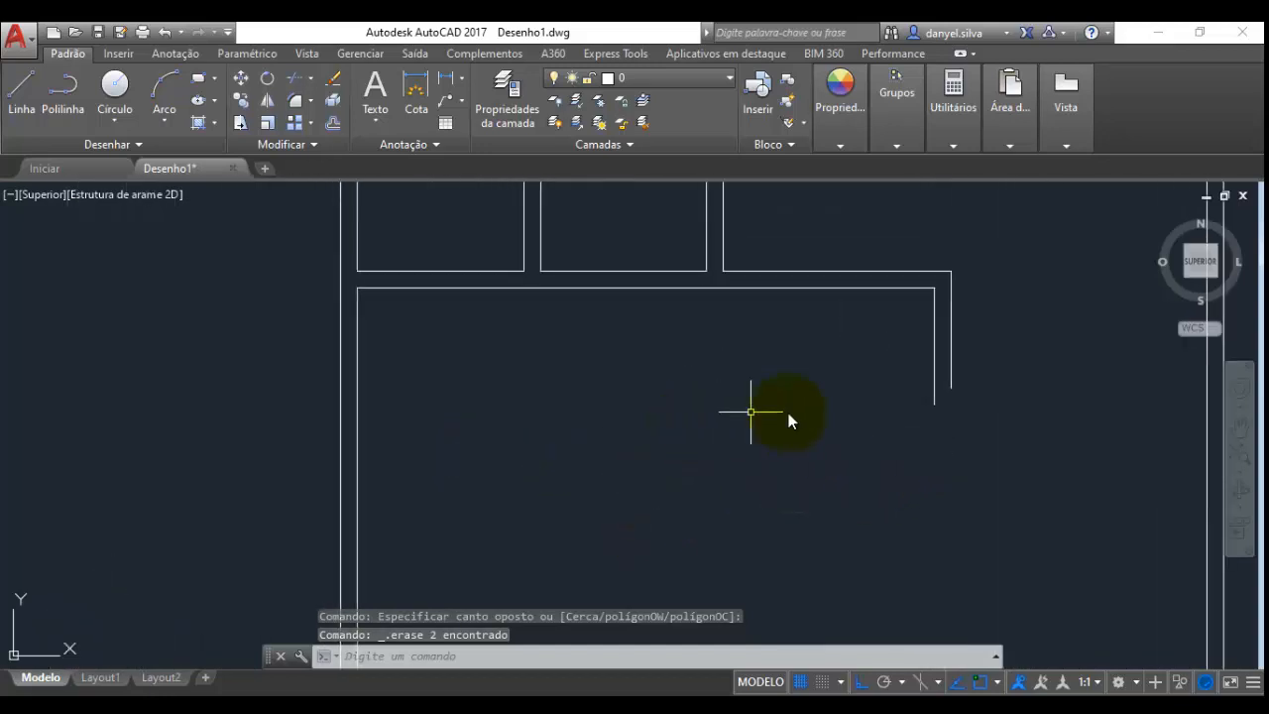
middle_drag(764, 420, 798, 398)
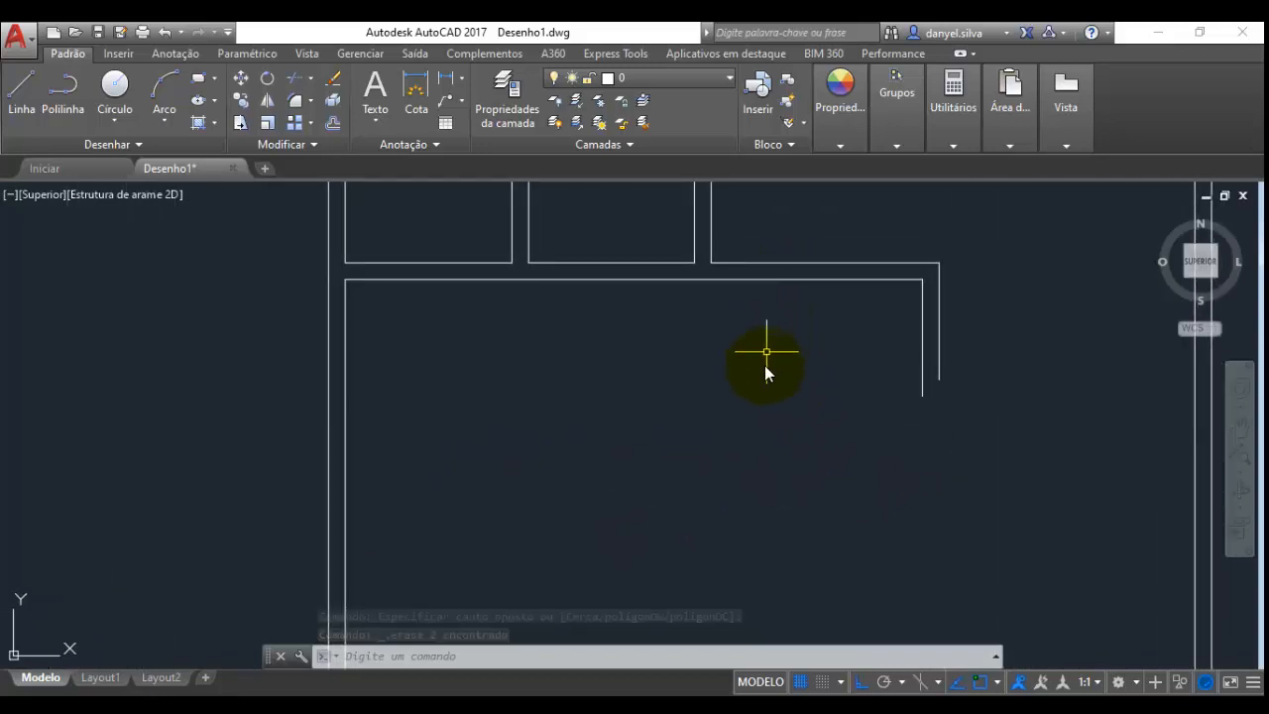
middle_drag(866, 528, 795, 523)
click(615, 709)
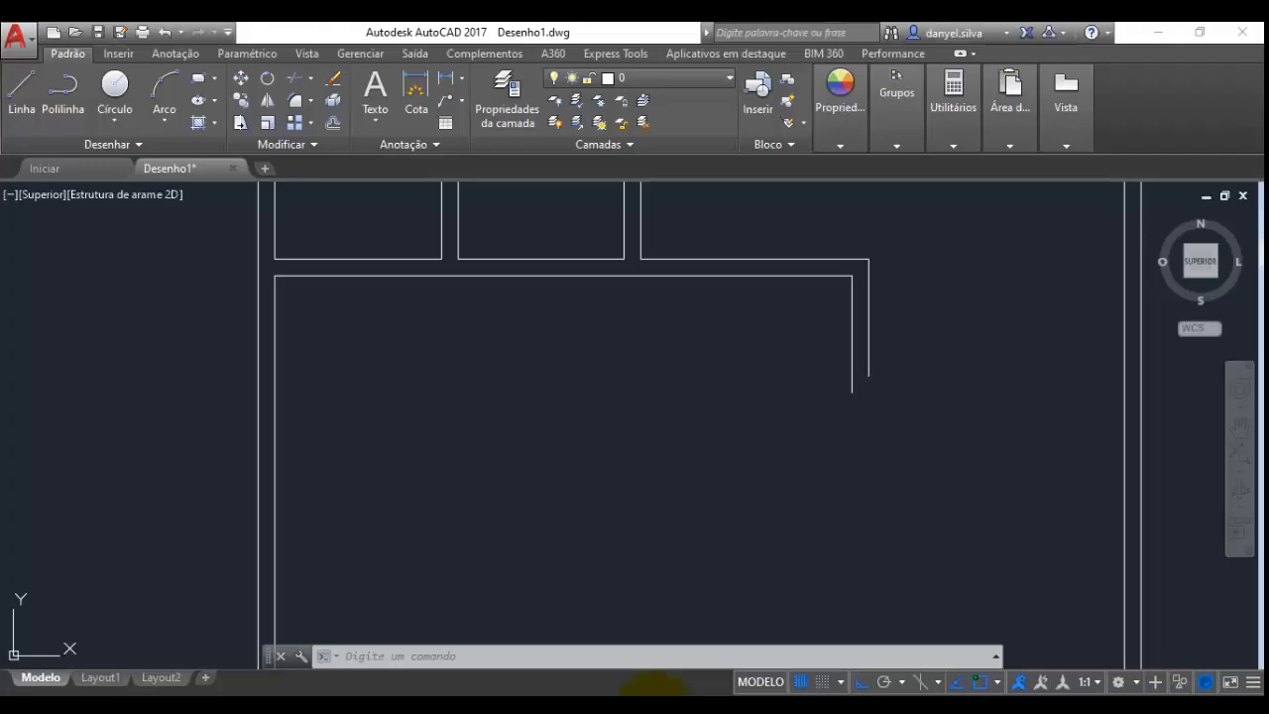
click(25, 109)
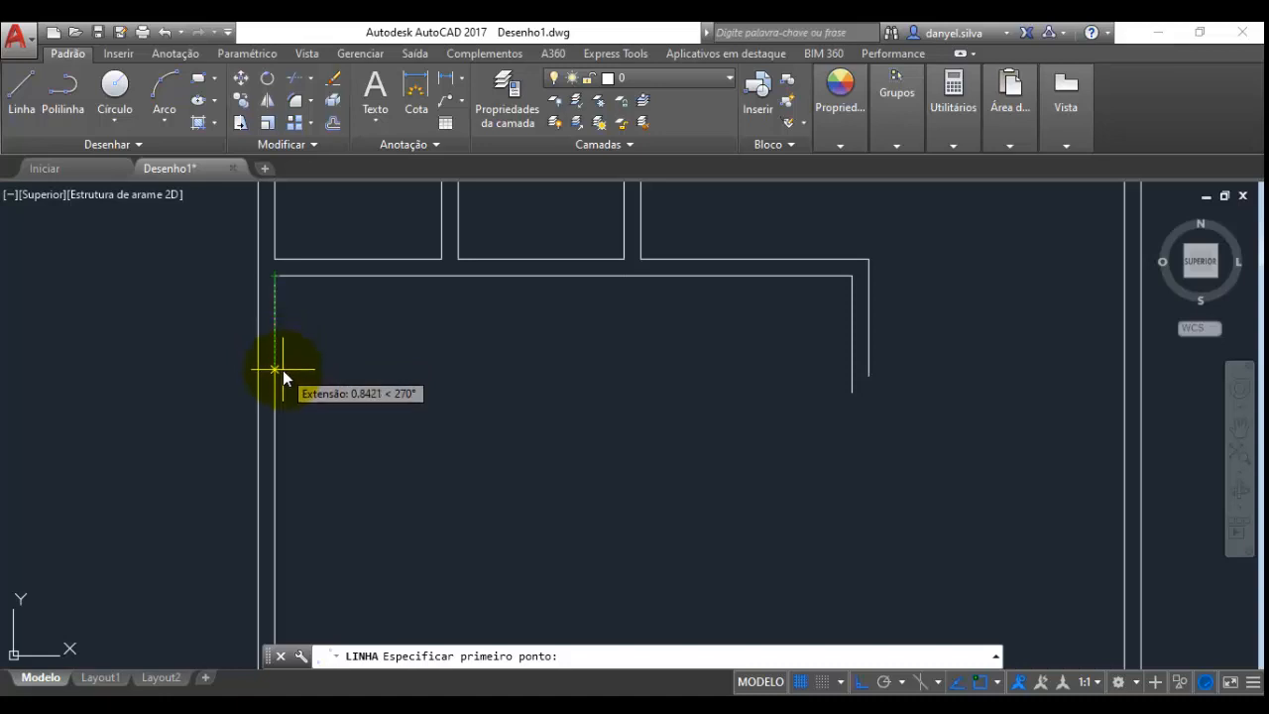
text(1)
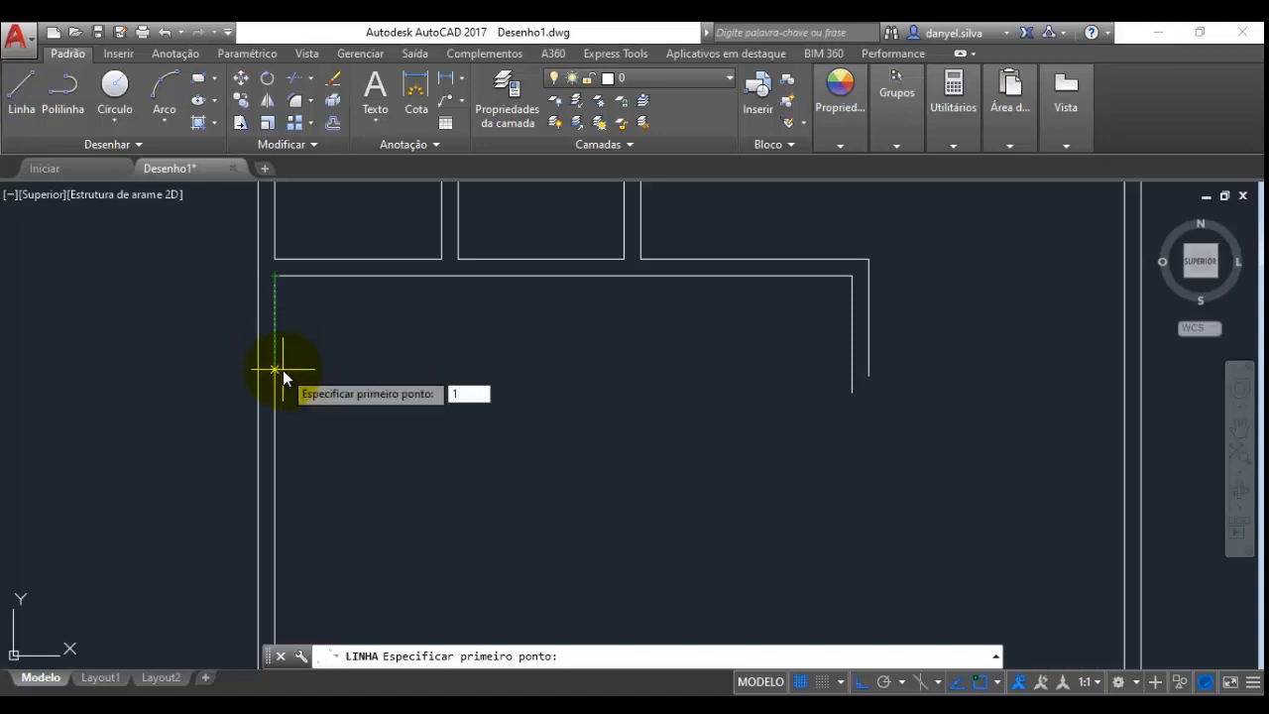
key(Return)
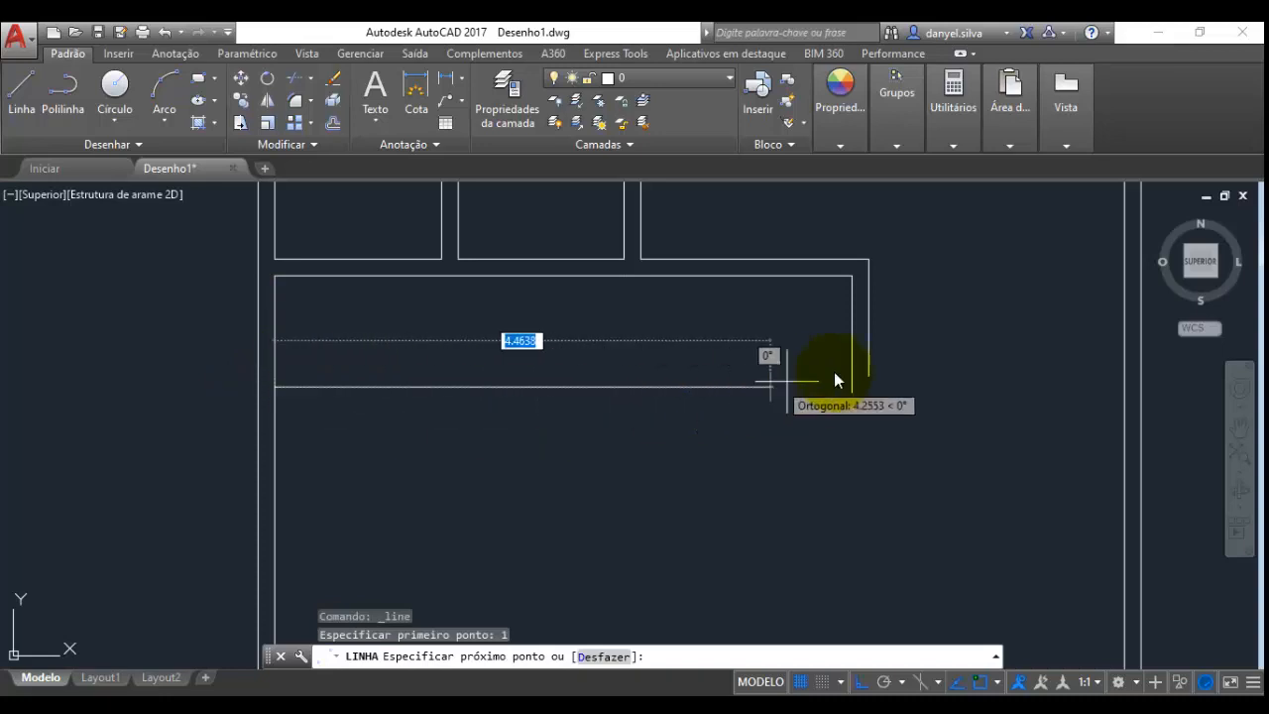
click(1127, 387)
key(Escape)
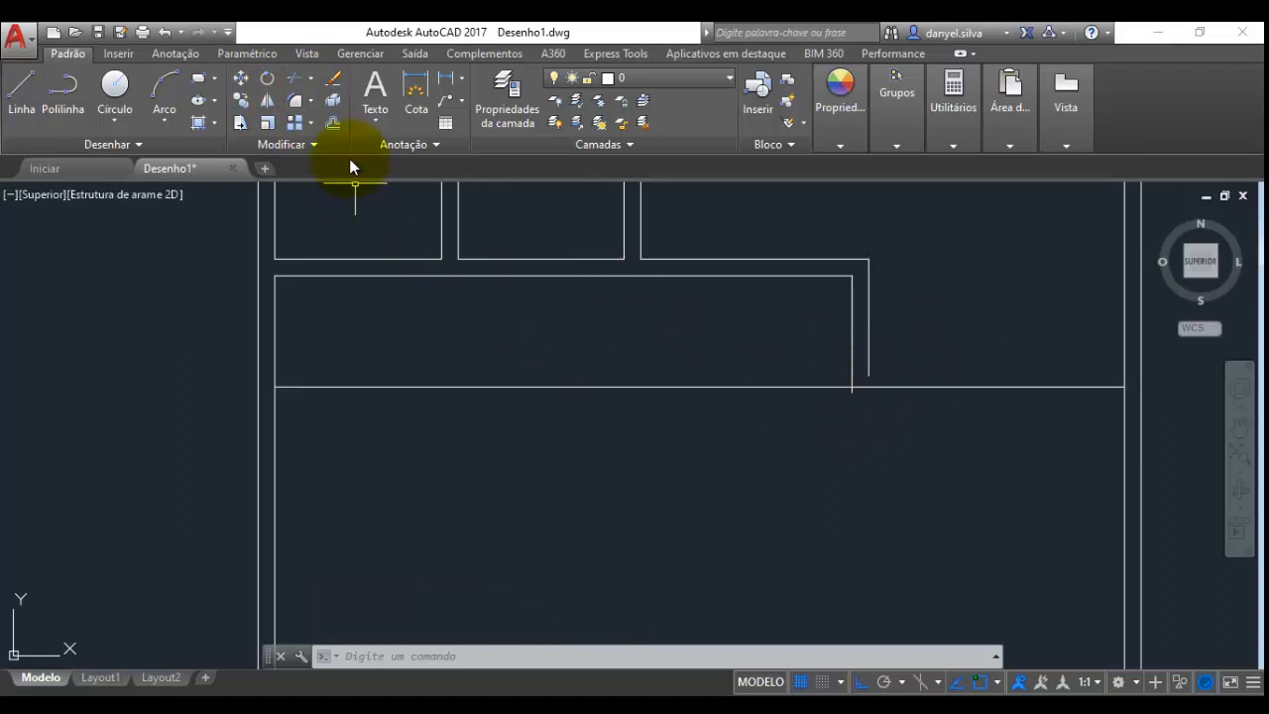
Offset the corridor's new horizontal line 0.15 m downward to give the wall its thickness
click(335, 122)
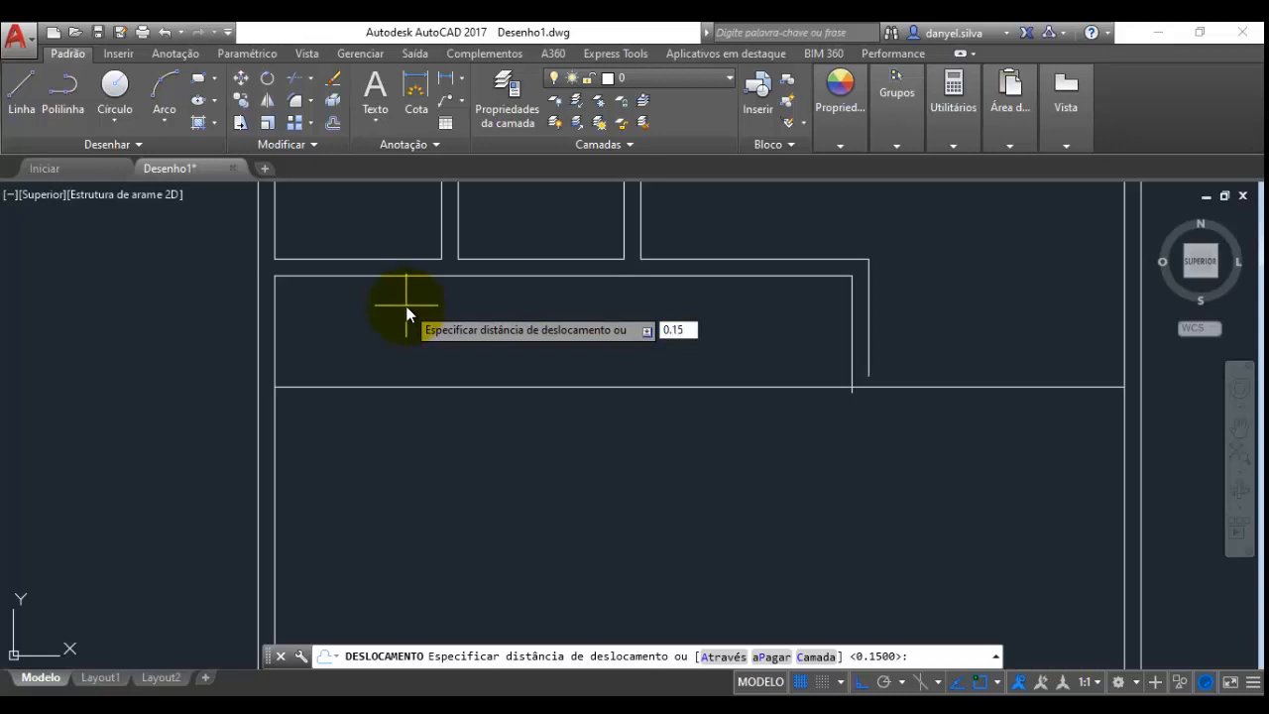
text(0.15)
key(Return)
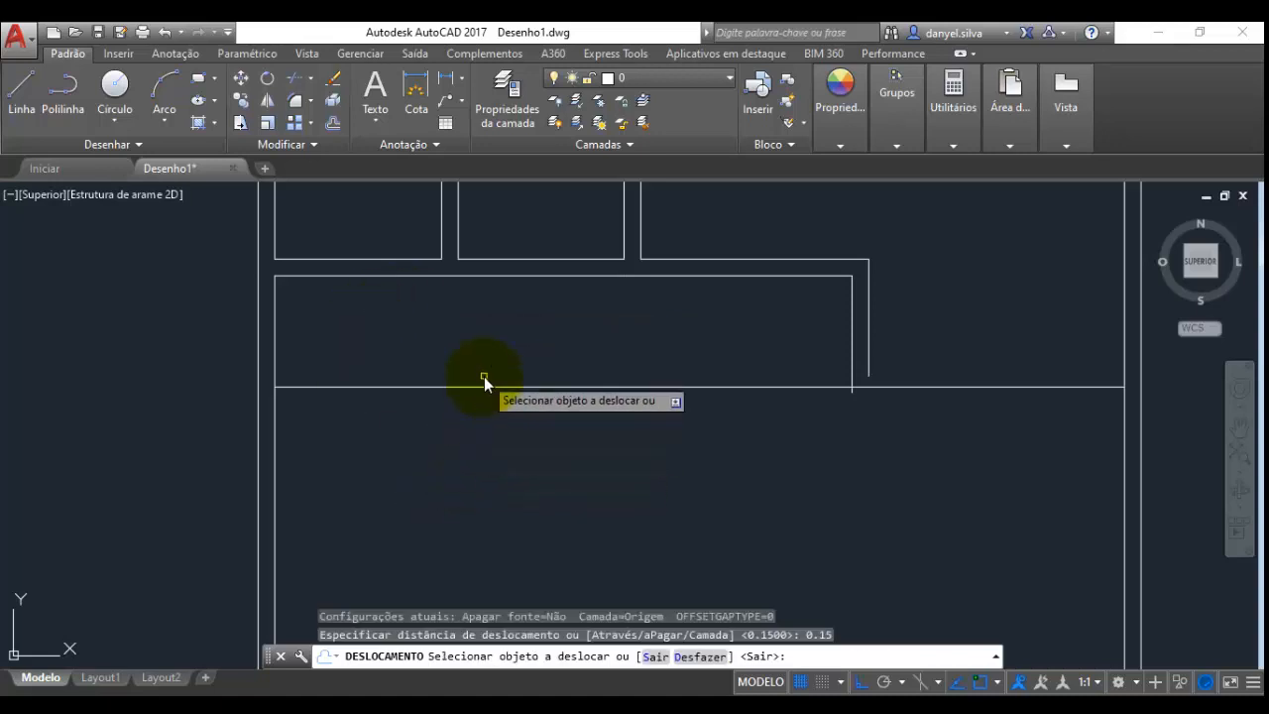
click(517, 390)
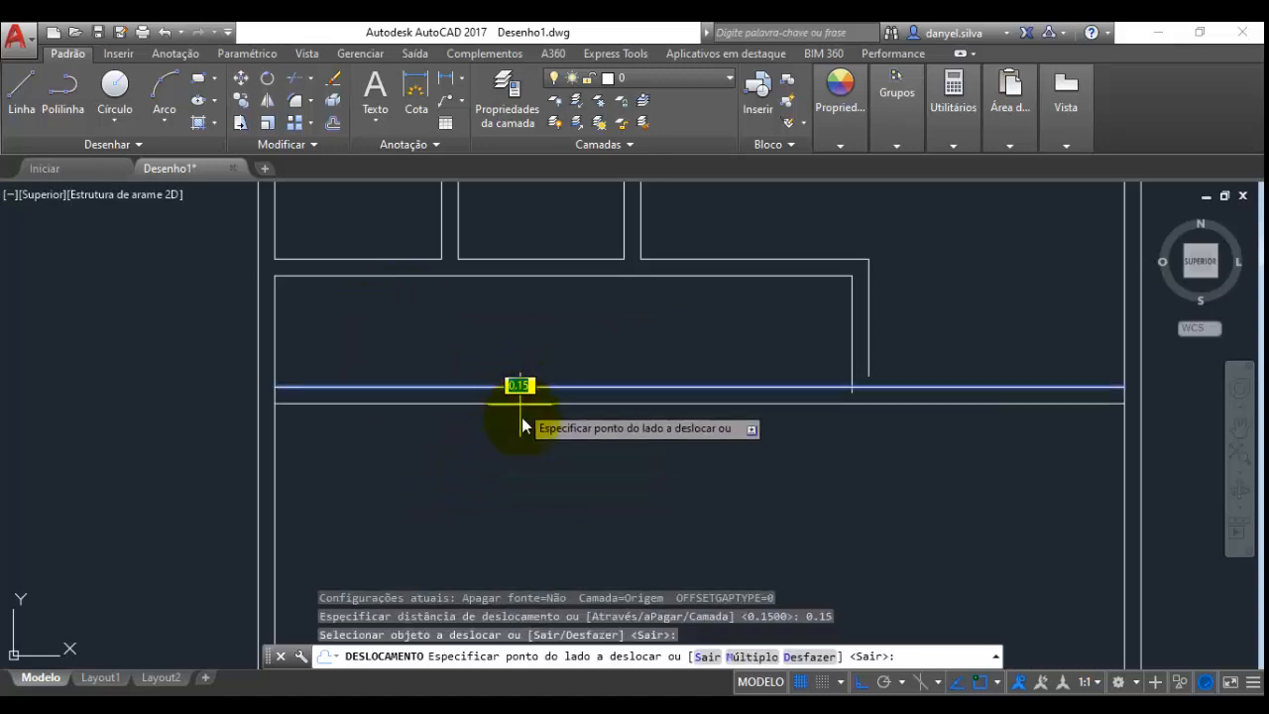
click(534, 450)
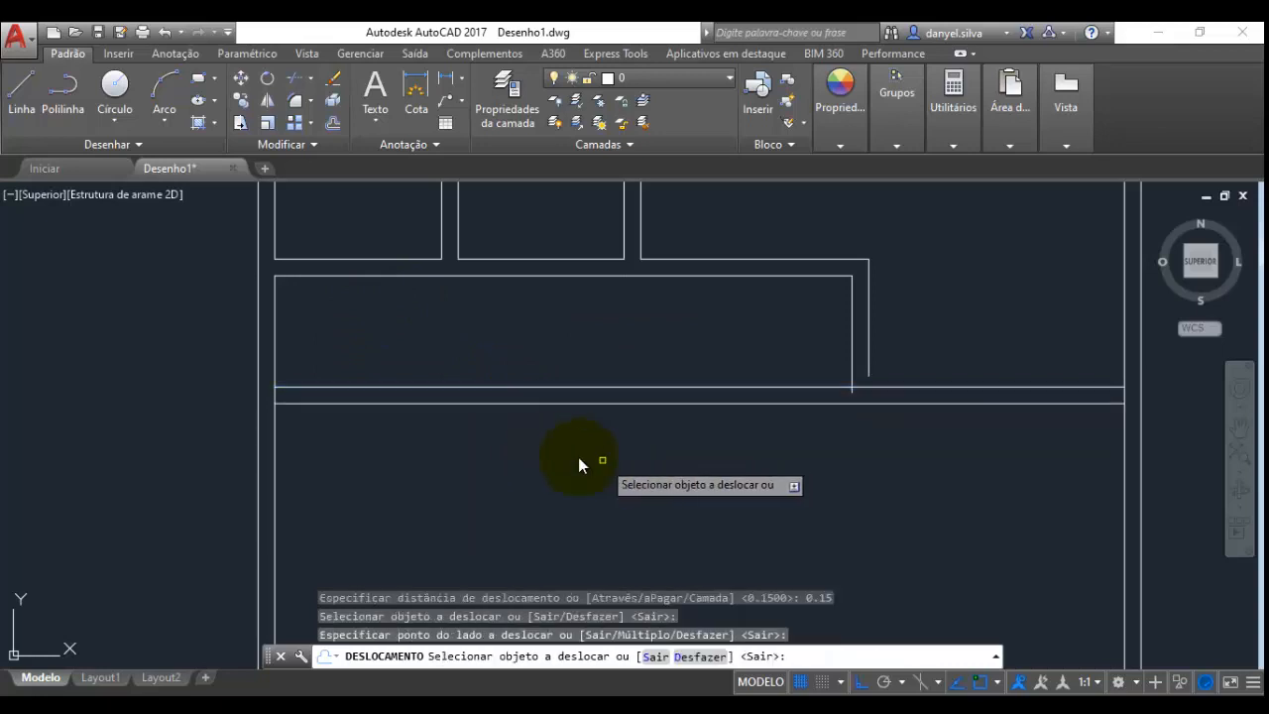
key(Escape)
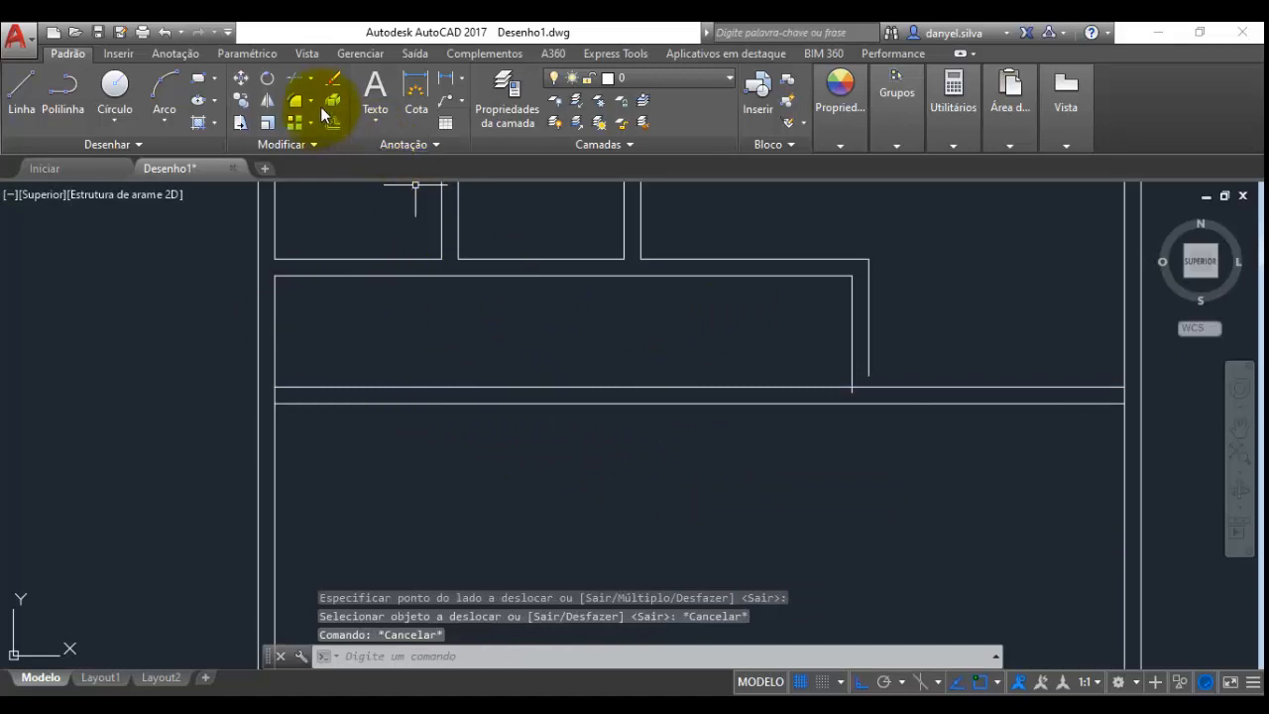
Extend the short vertical wall's two lines down to the new corridor wall, the outer to its upper line and the inner to its lower line
click(310, 77)
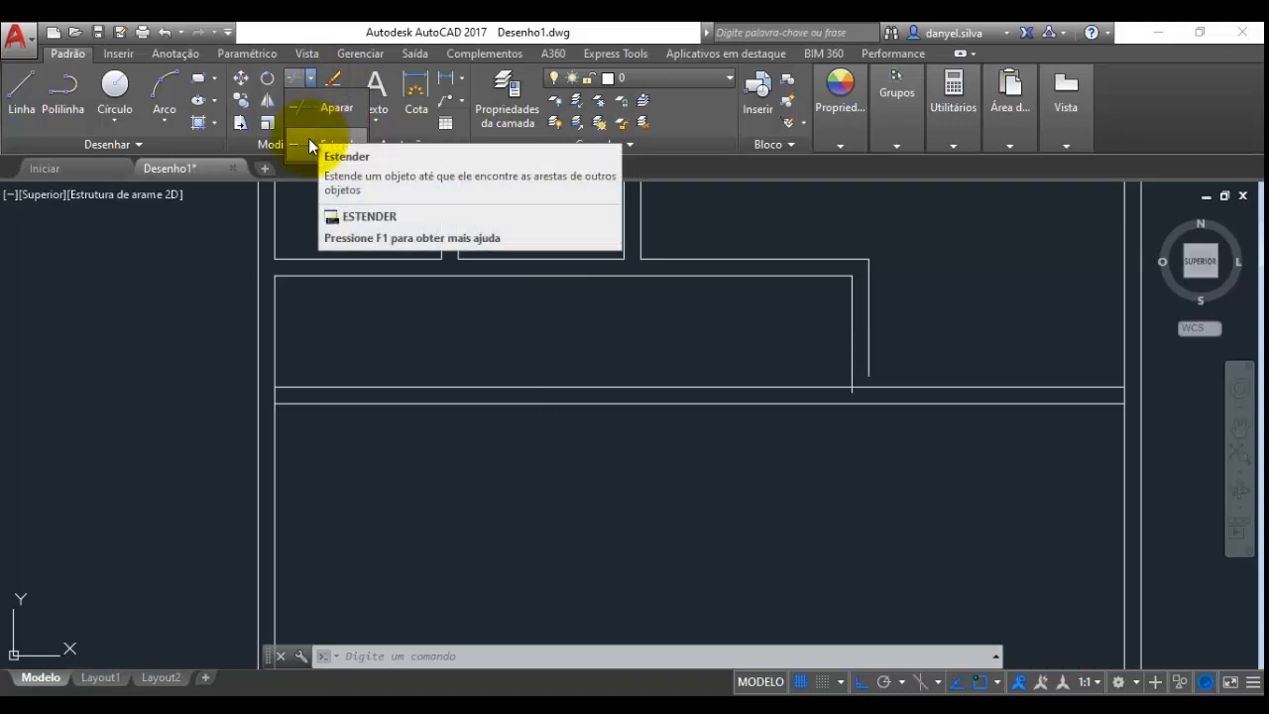
click(308, 138)
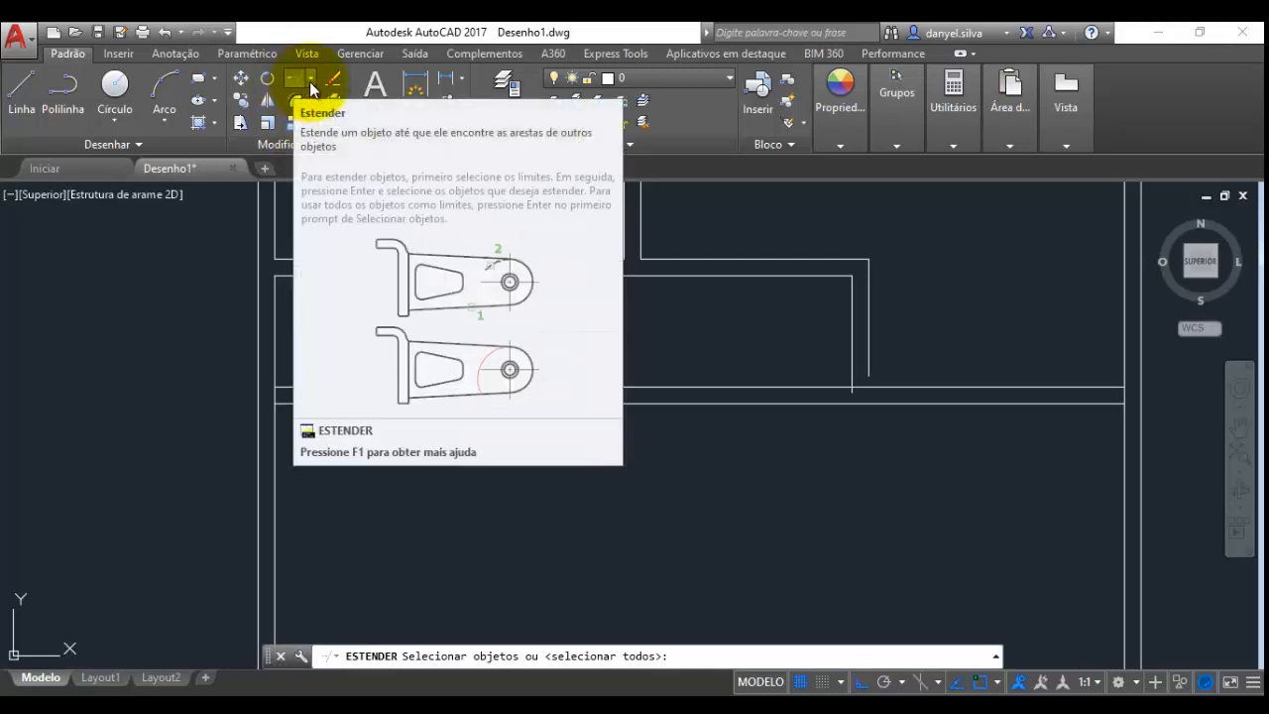
click(310, 79)
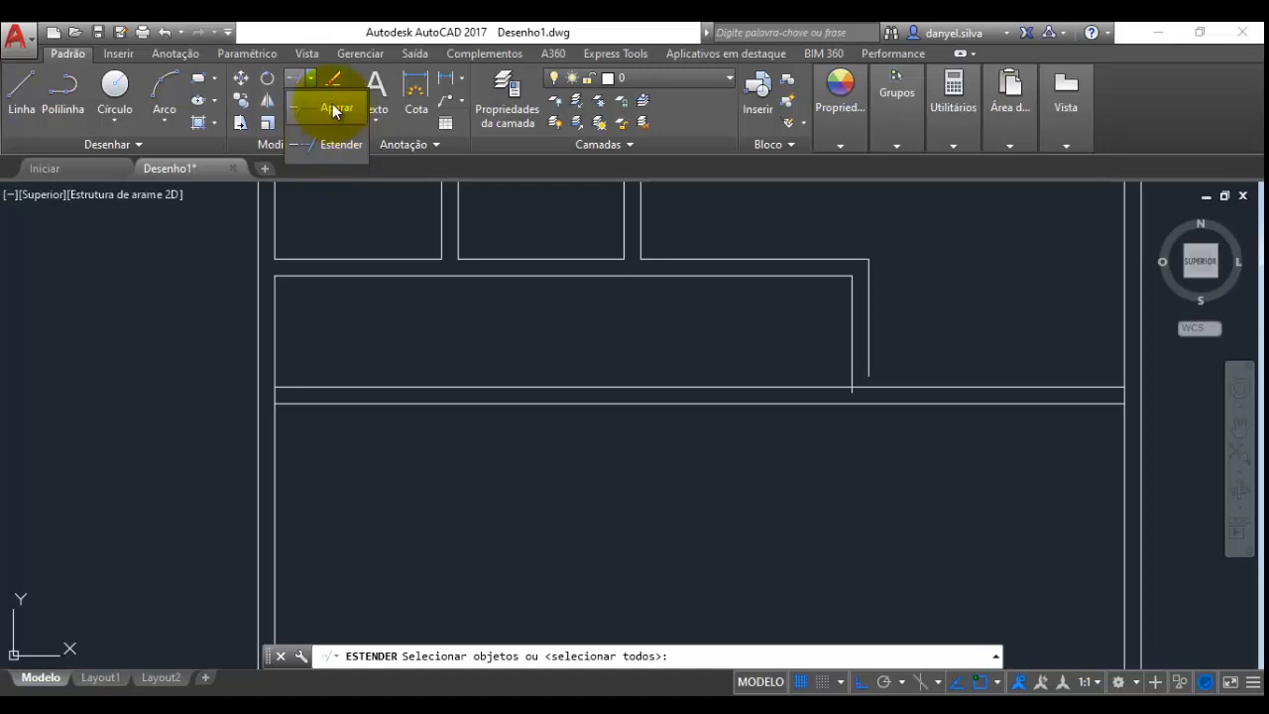
click(320, 144)
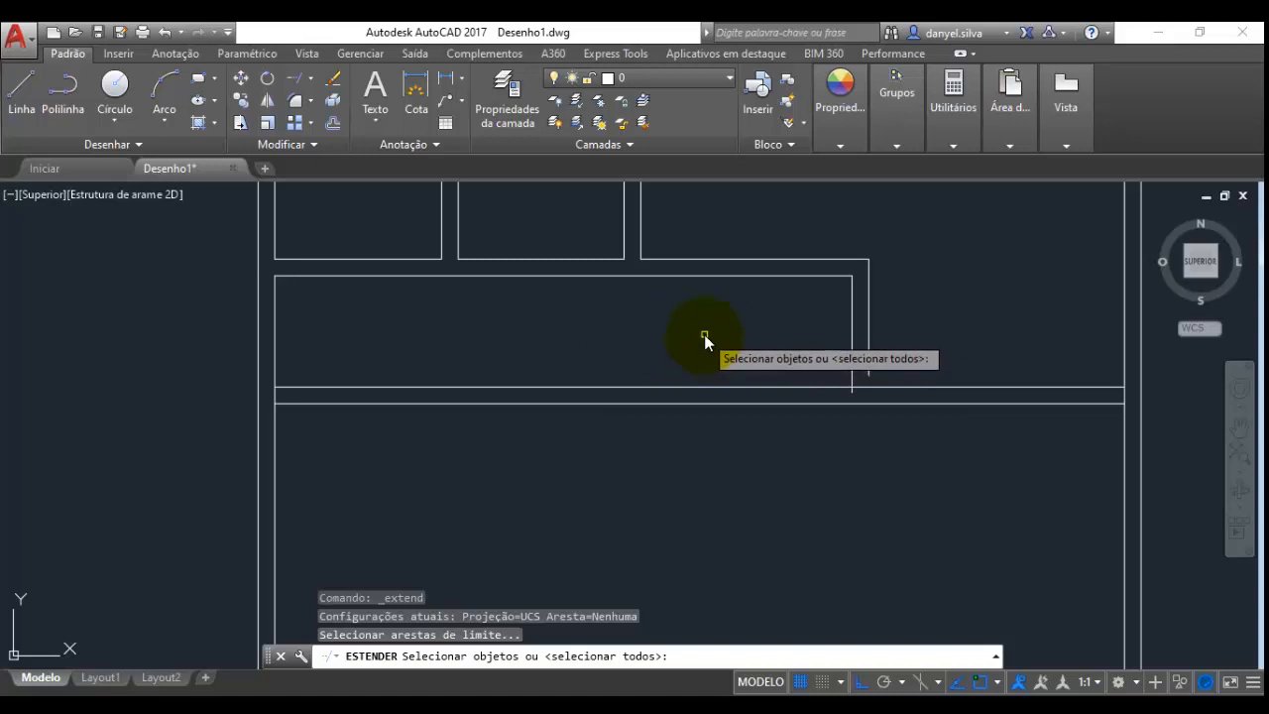
key(Return)
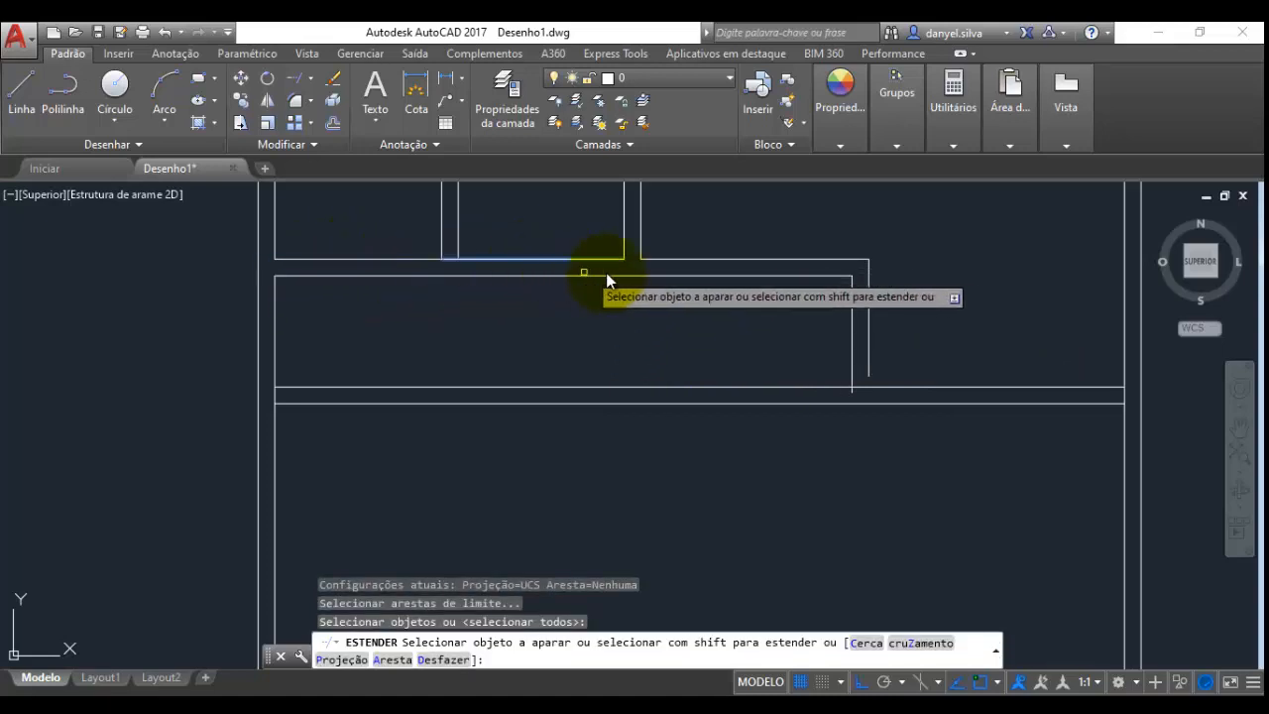
click(869, 349)
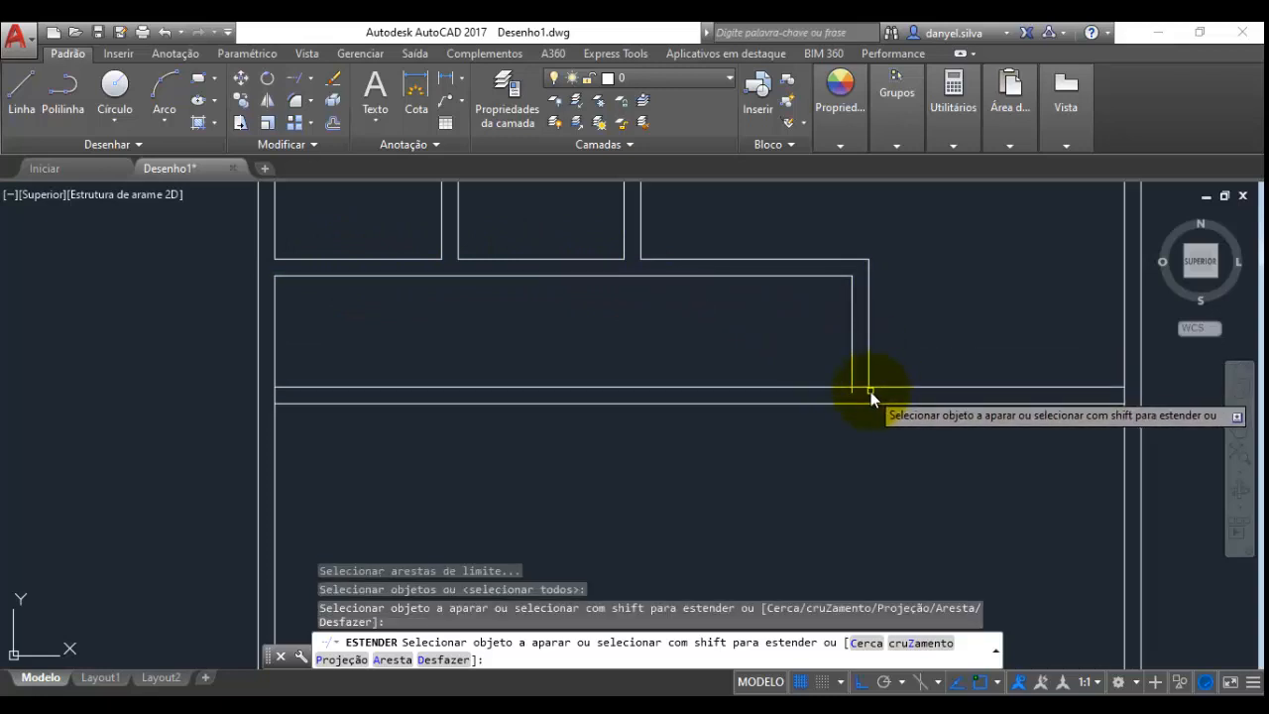
click(851, 366)
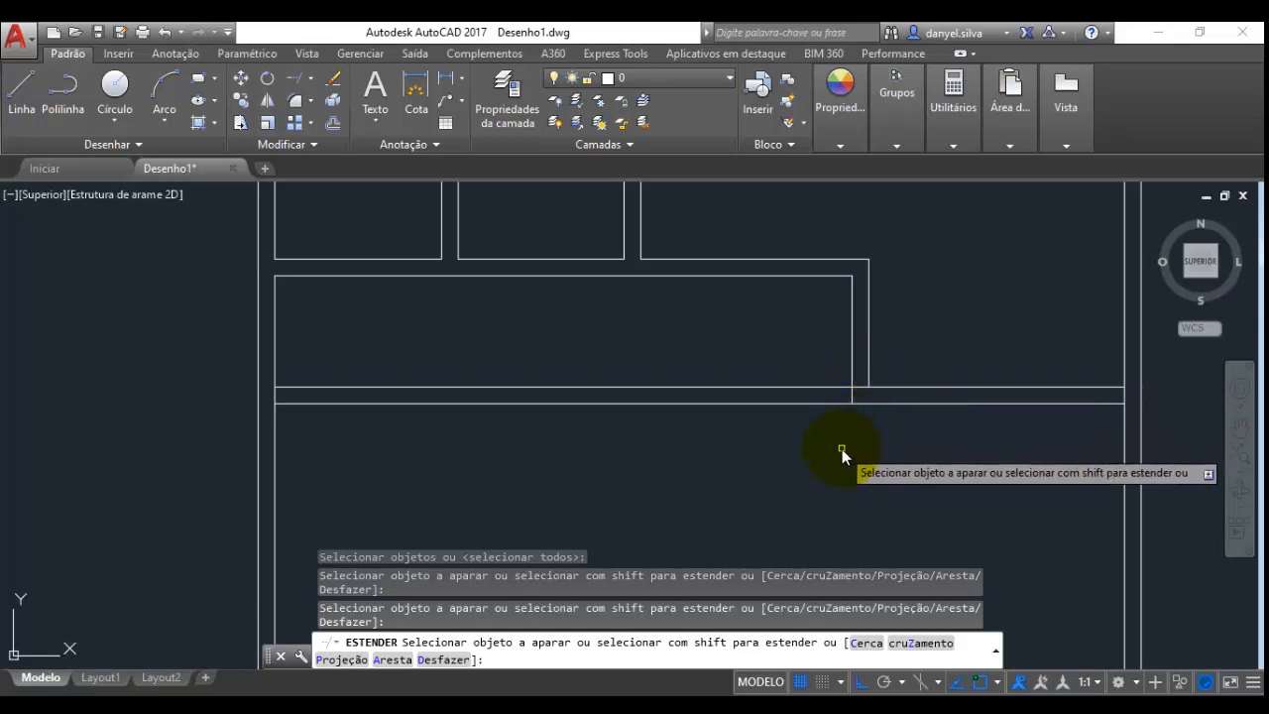
key(Escape)
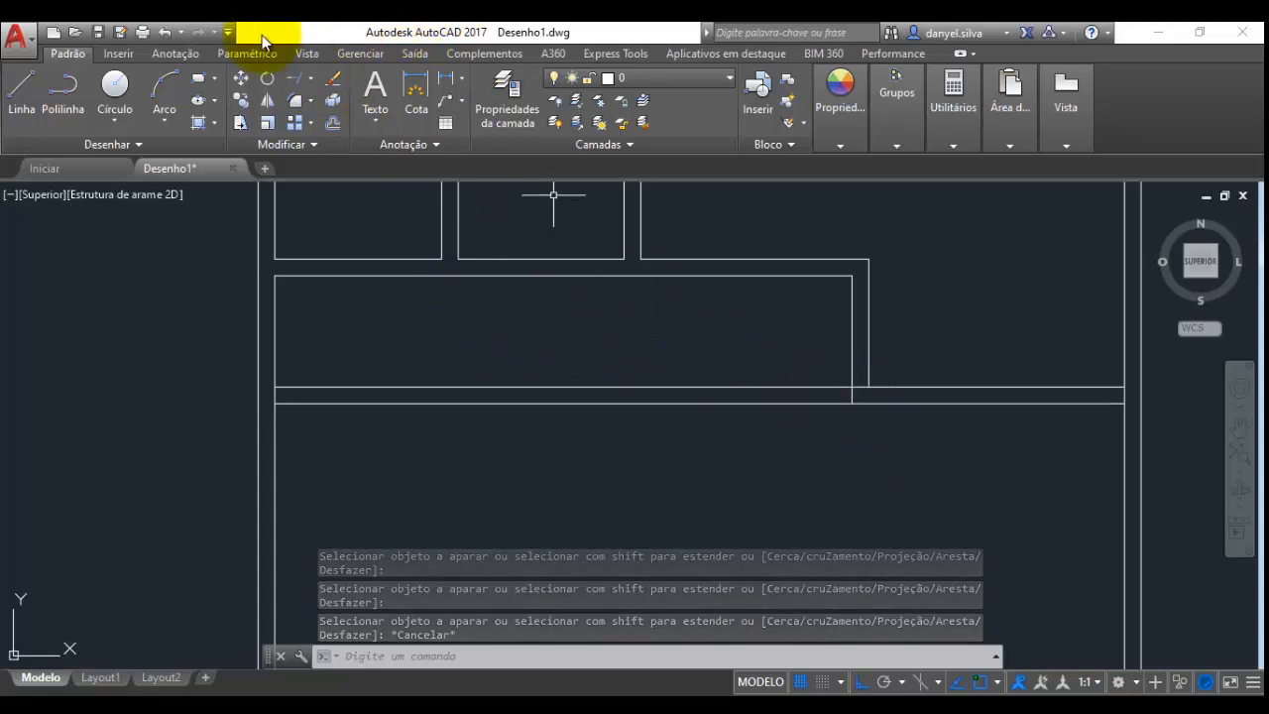
Trim the corridor wall's upper line between the short vertical wall's two lines and the vertical stub inside the corridor wall
click(311, 83)
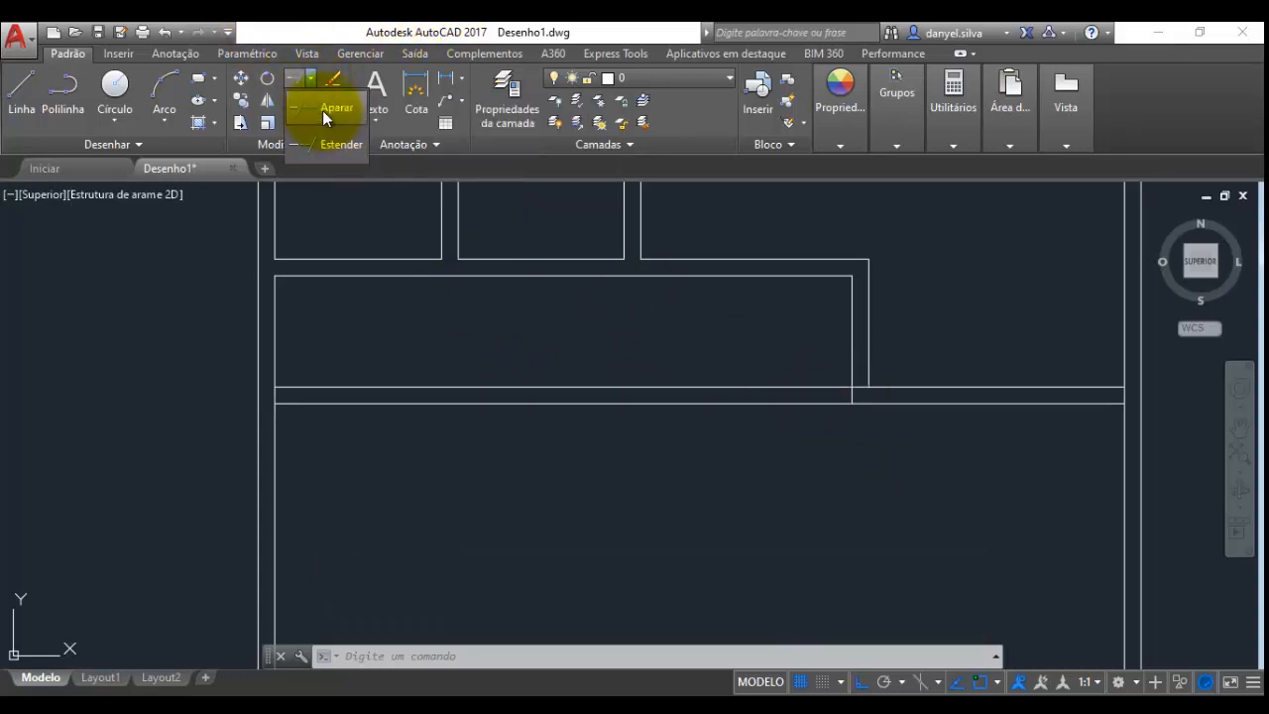
click(322, 107)
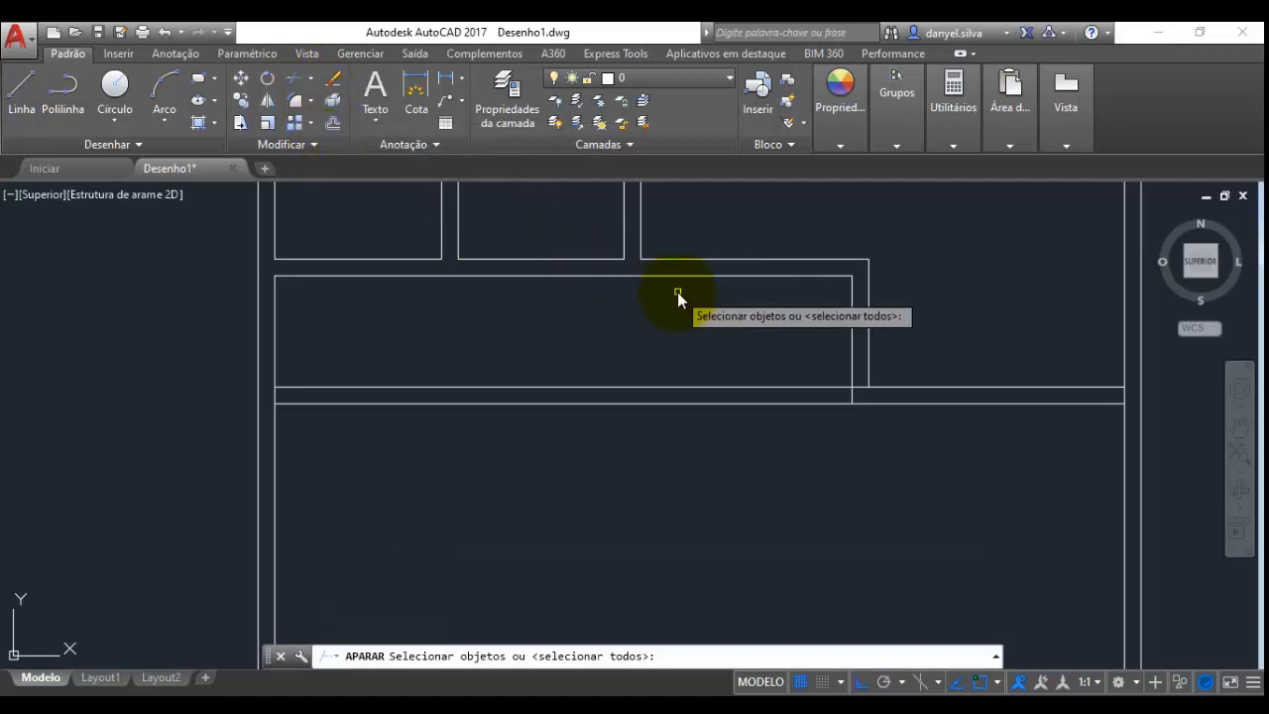
key(Return)
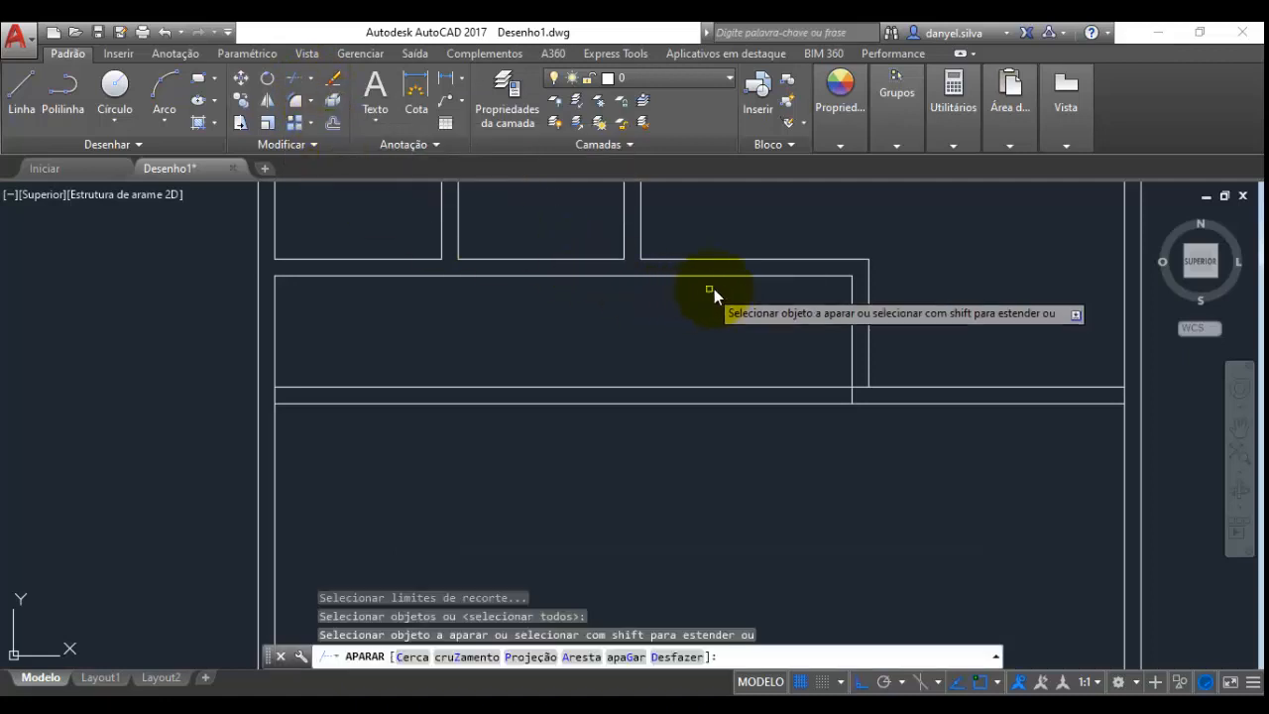
click(863, 389)
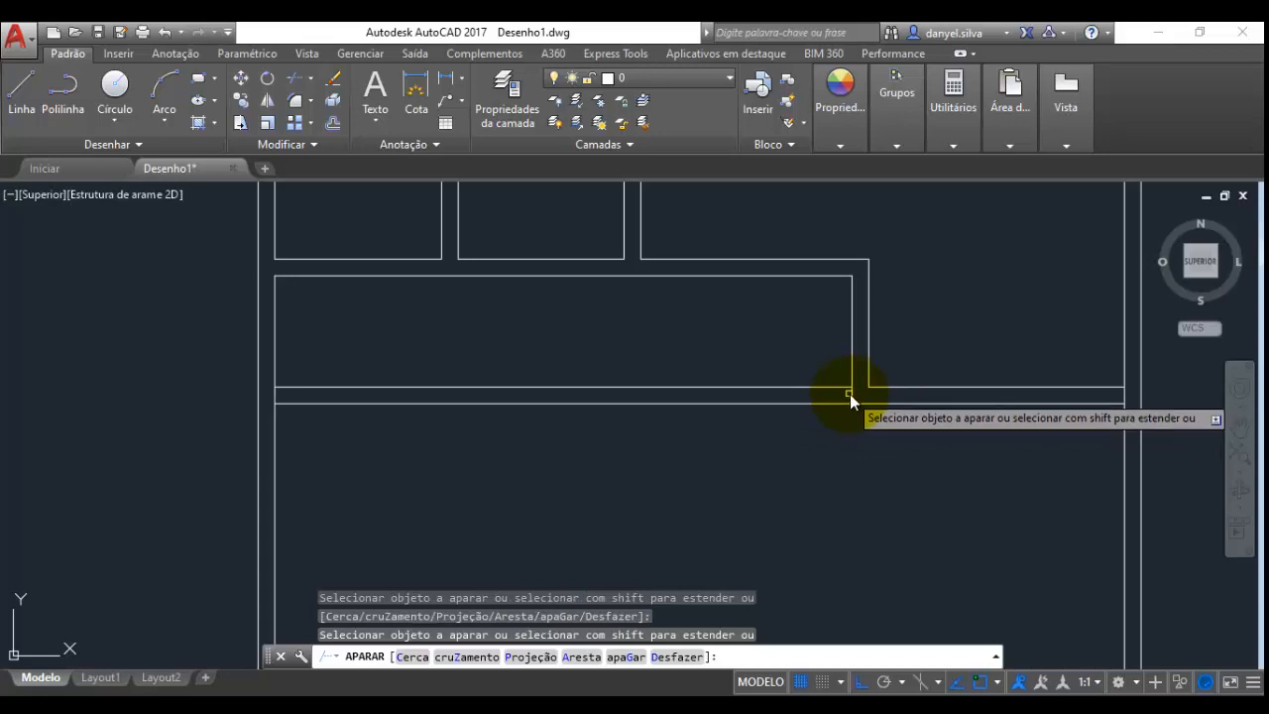
click(850, 394)
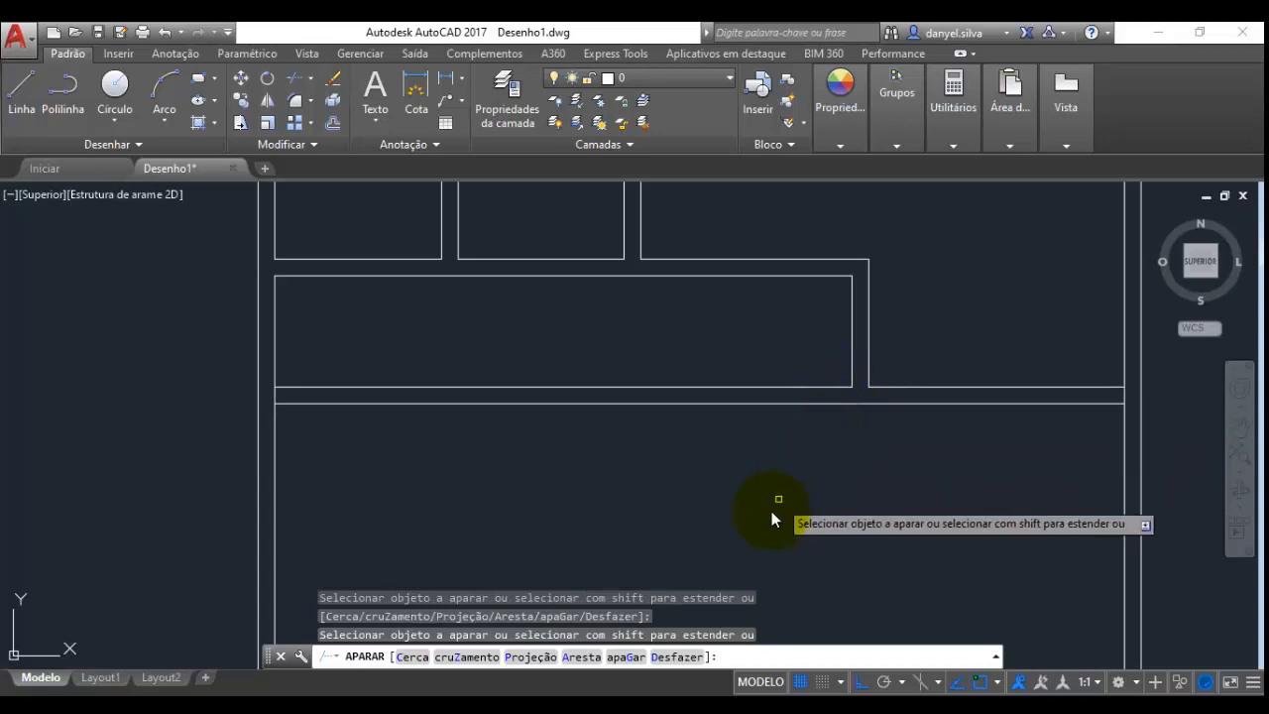
key(Escape)
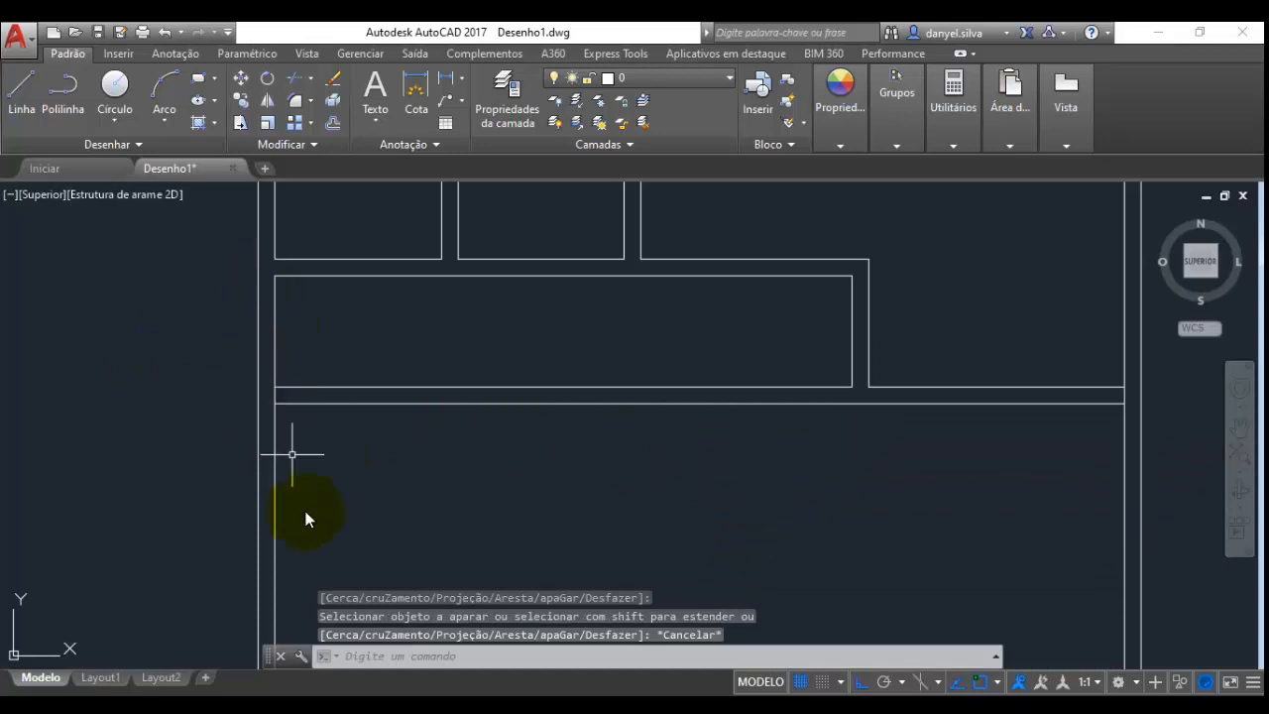
Trim the long vertical wall's inner line between the corridor wall's two horizontal lines
click(296, 75)
key(Return)
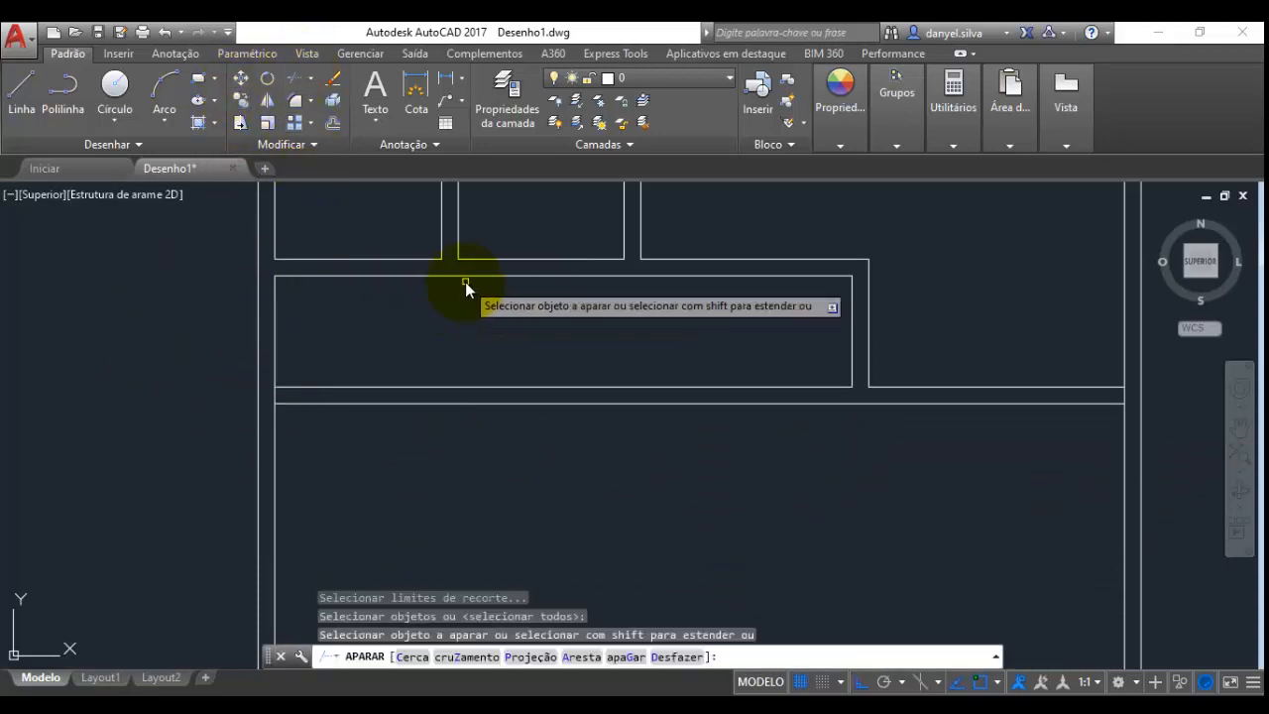
click(276, 393)
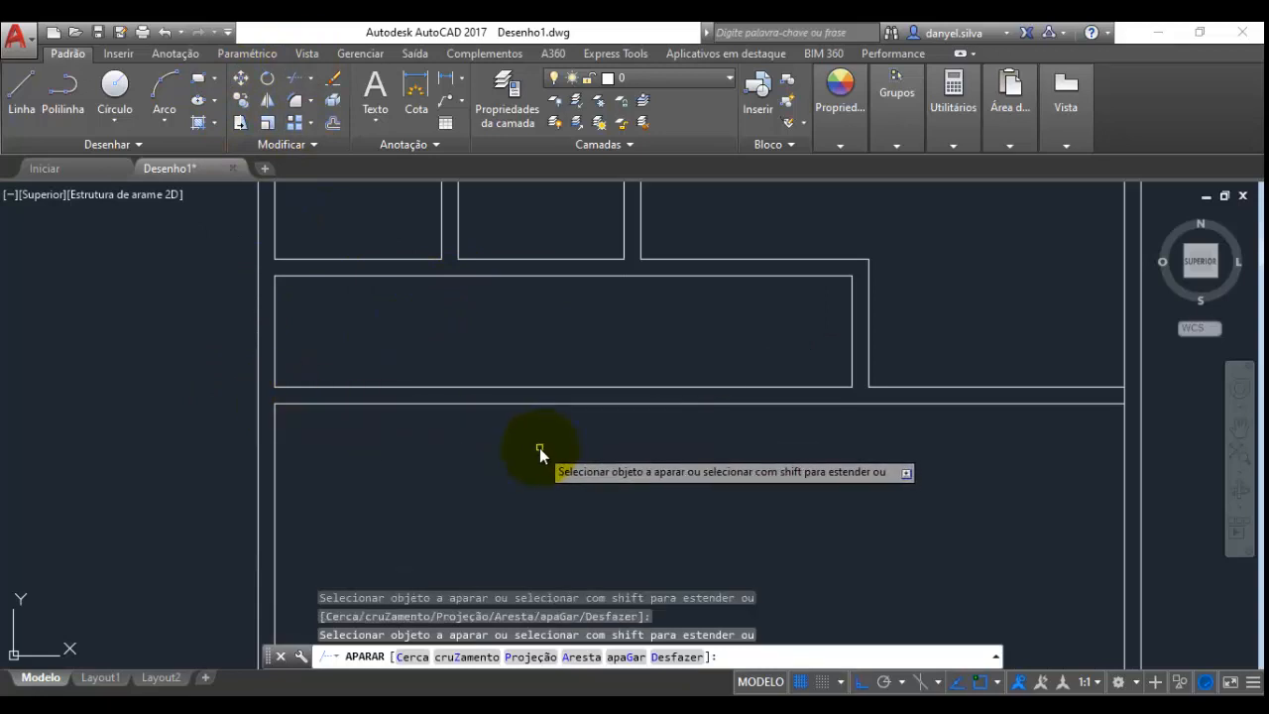
key(Escape)
Check the external area's depth in the PDF and, in AutoCAD, offset the lower exterior wall's inner line 1.35 m upward
scroll(729, 515, down, 4)
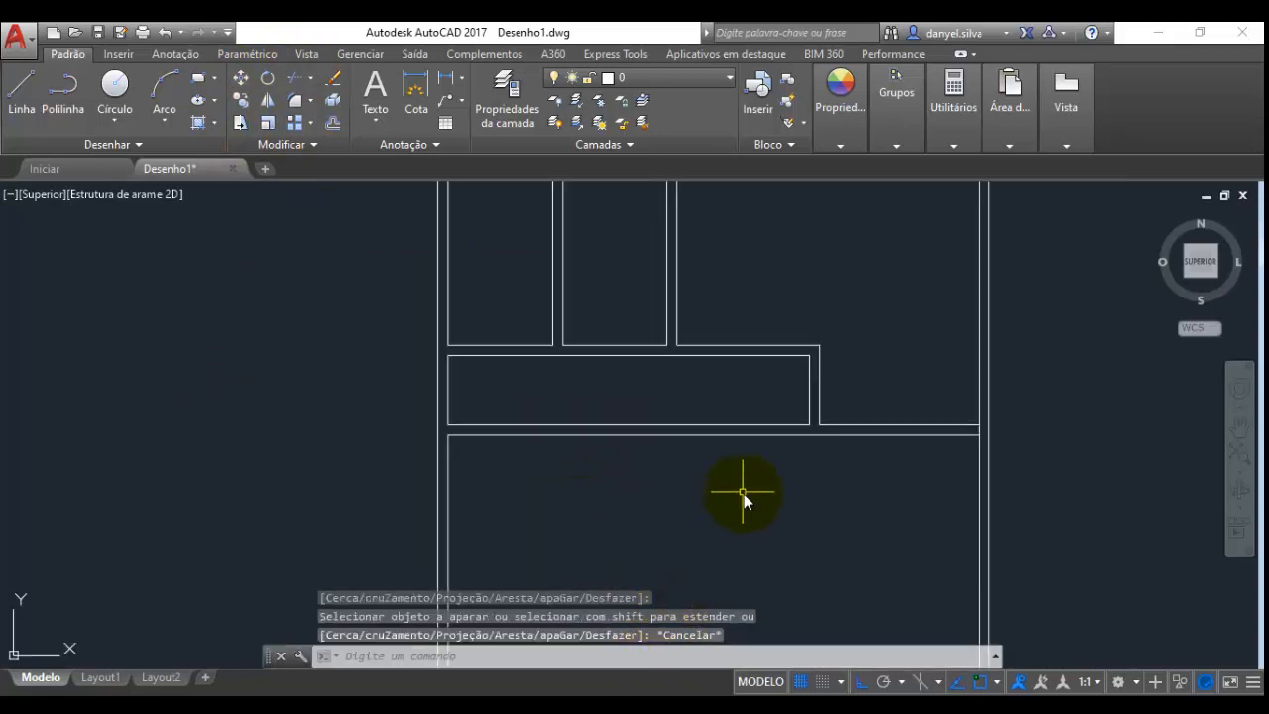
scroll(760, 527, up, 2)
mouse_move(763, 533)
middle_down()
mouse_move(744, 459)
mouse_move(729, 507)
mouse_move(728, 438)
middle_up()
scroll(711, 512, up, 2)
click(627, 710)
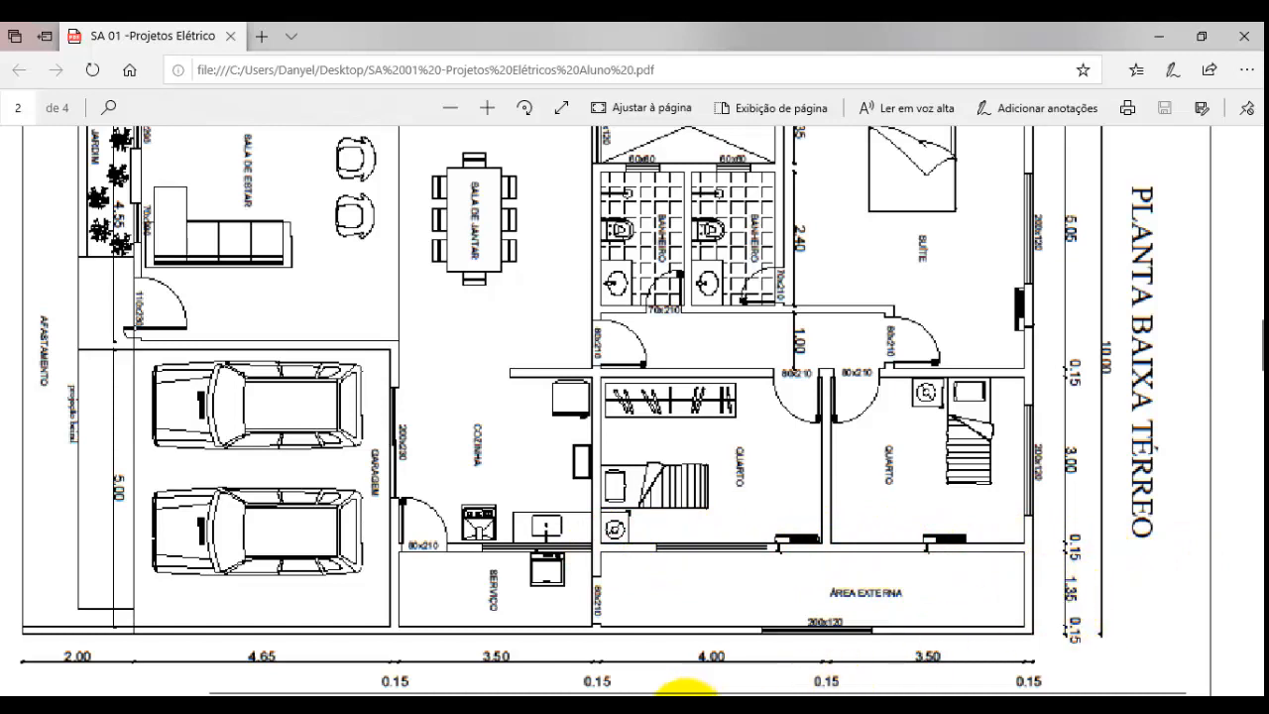
click(653, 680)
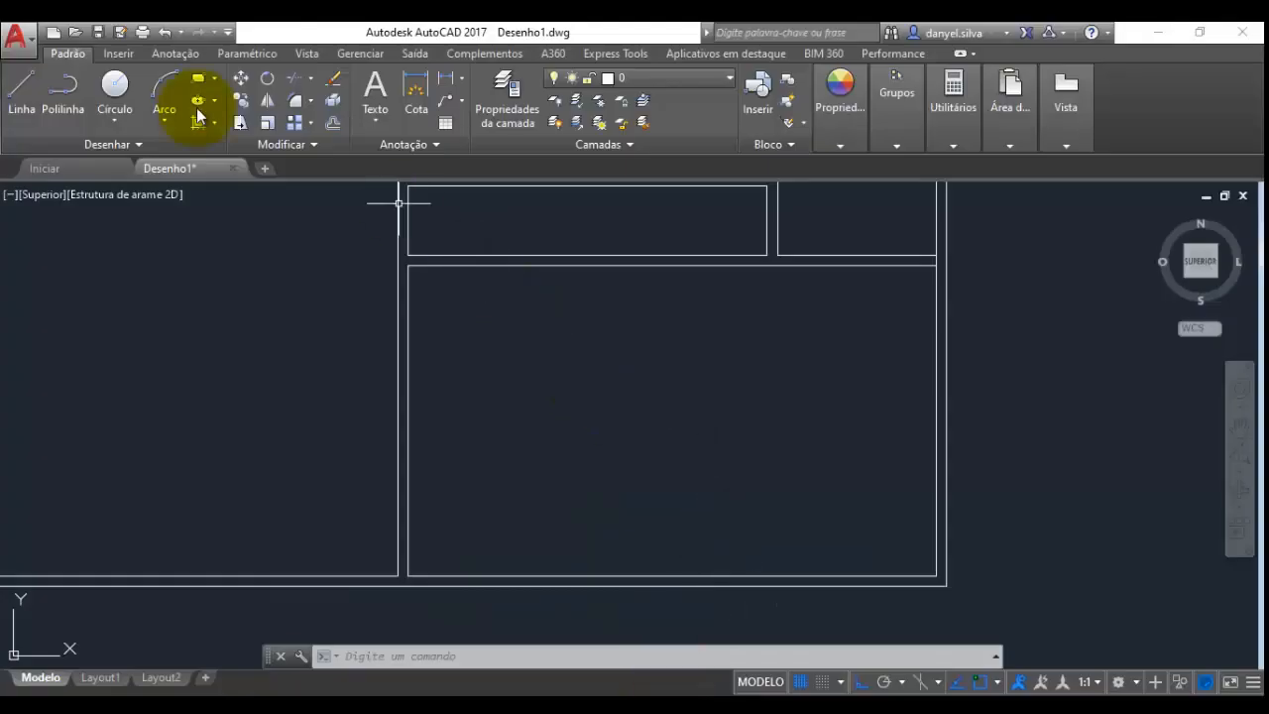
click(334, 122)
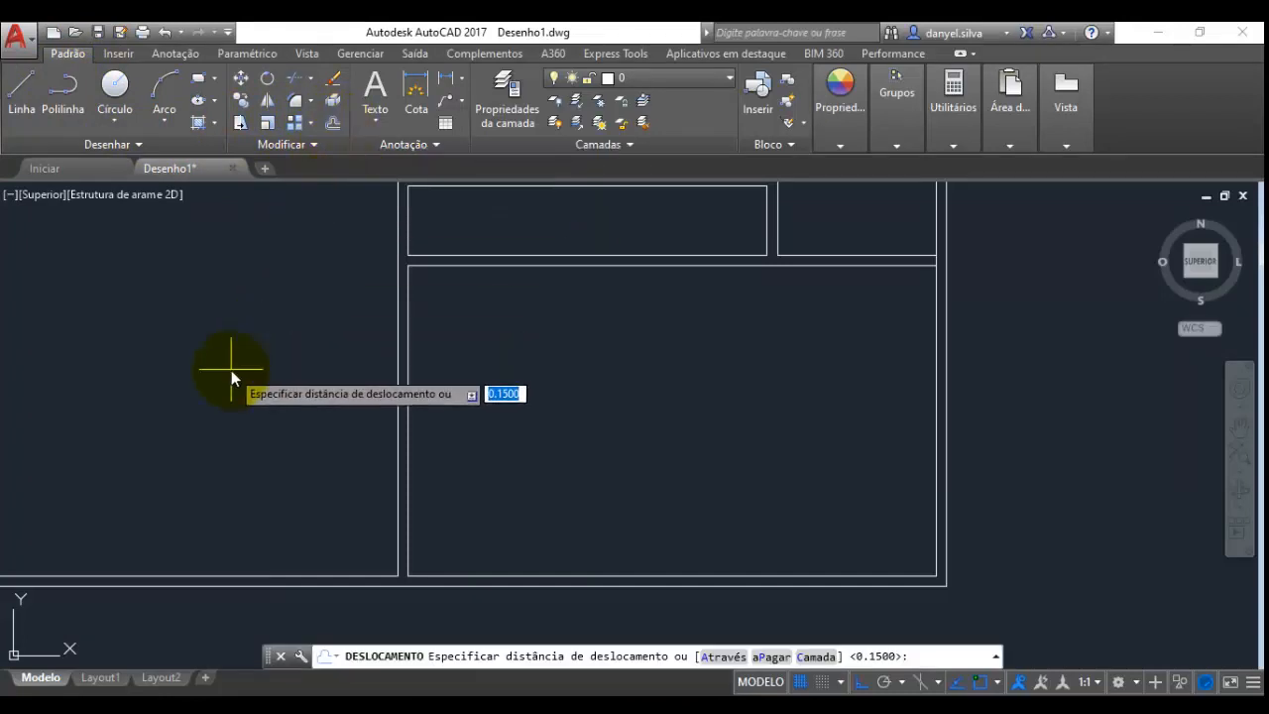
key(Return)
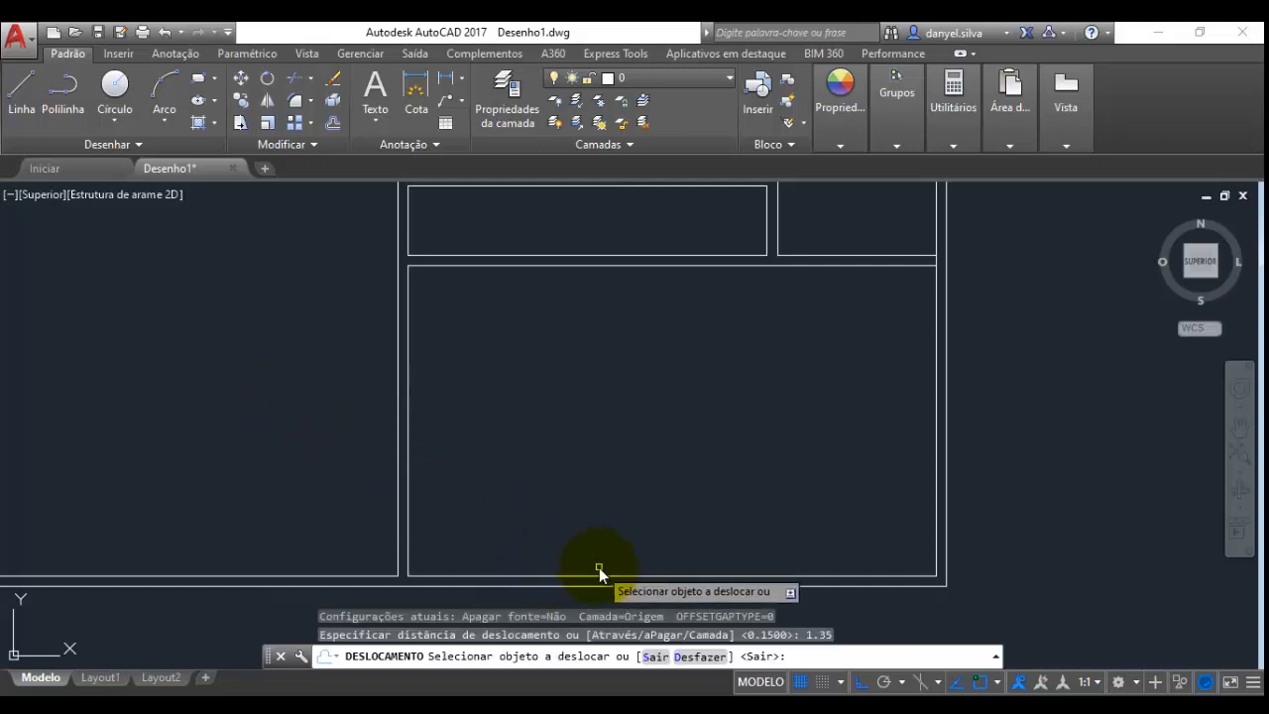
click(634, 576)
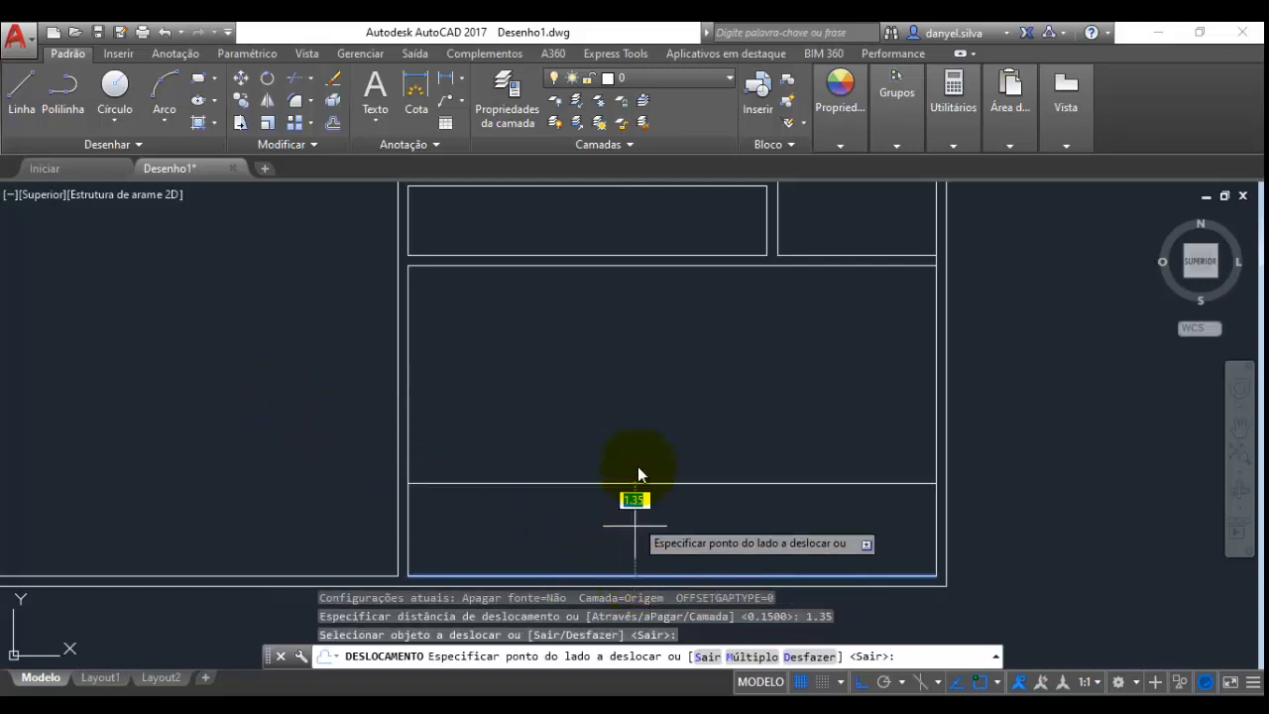
click(637, 360)
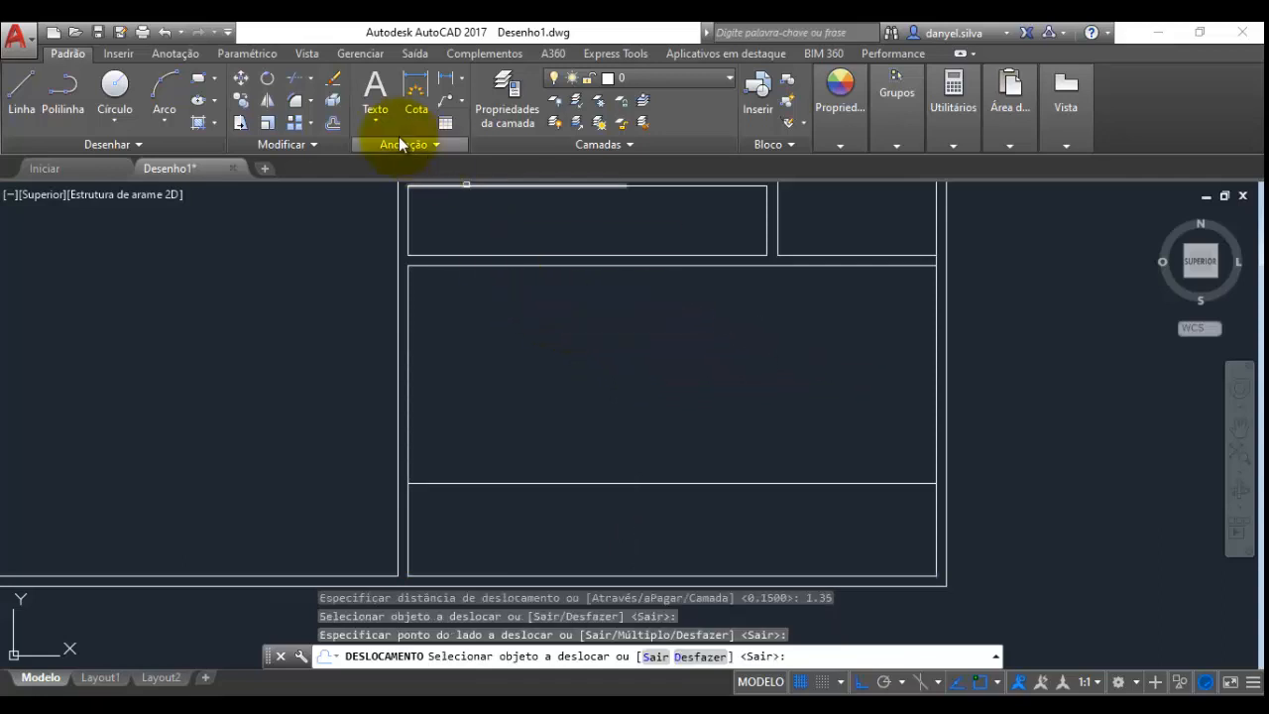
Offset the external area's new upper line 0.15 m upward to complete the wall between it and the bedrooms
click(339, 126)
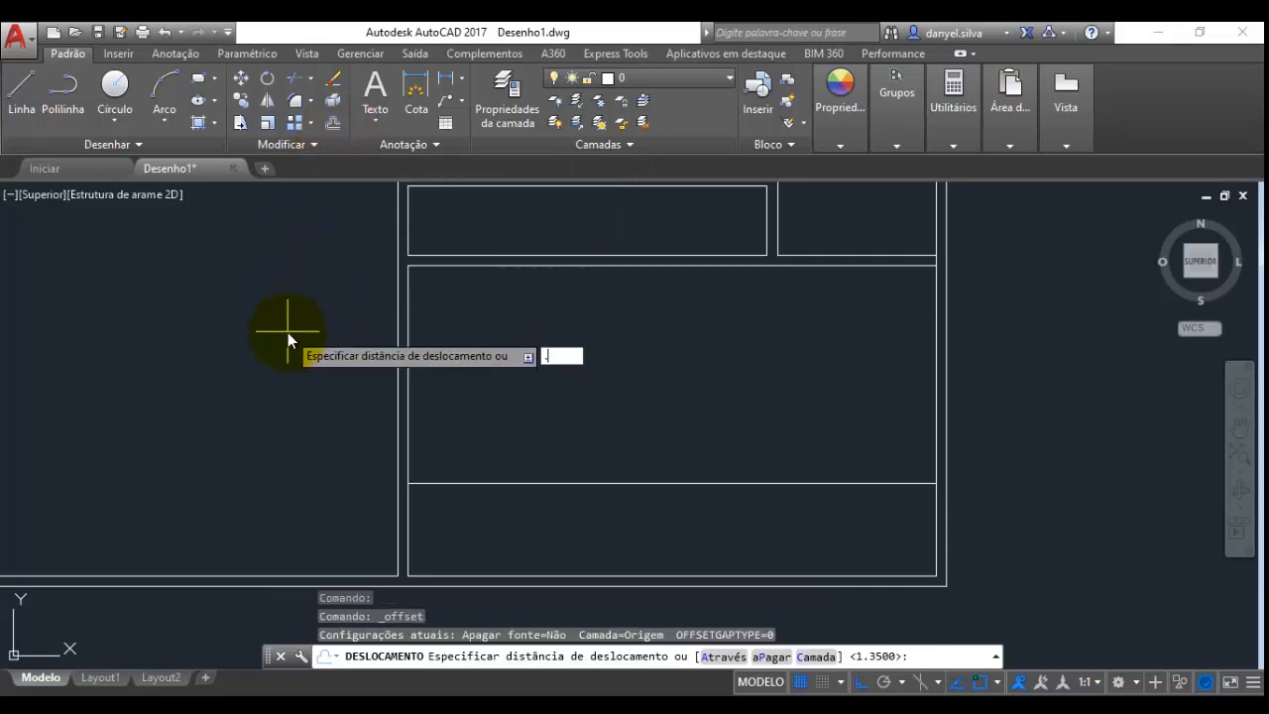
text(.15)
key(Return)
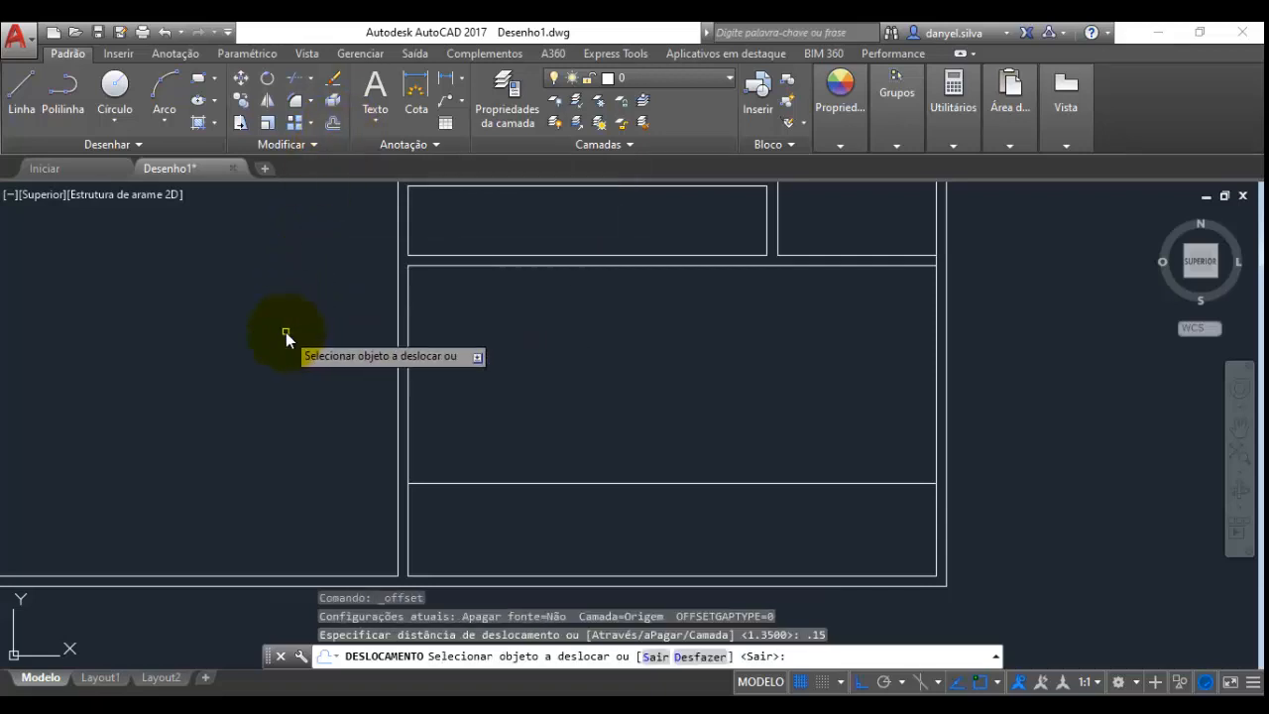
click(498, 484)
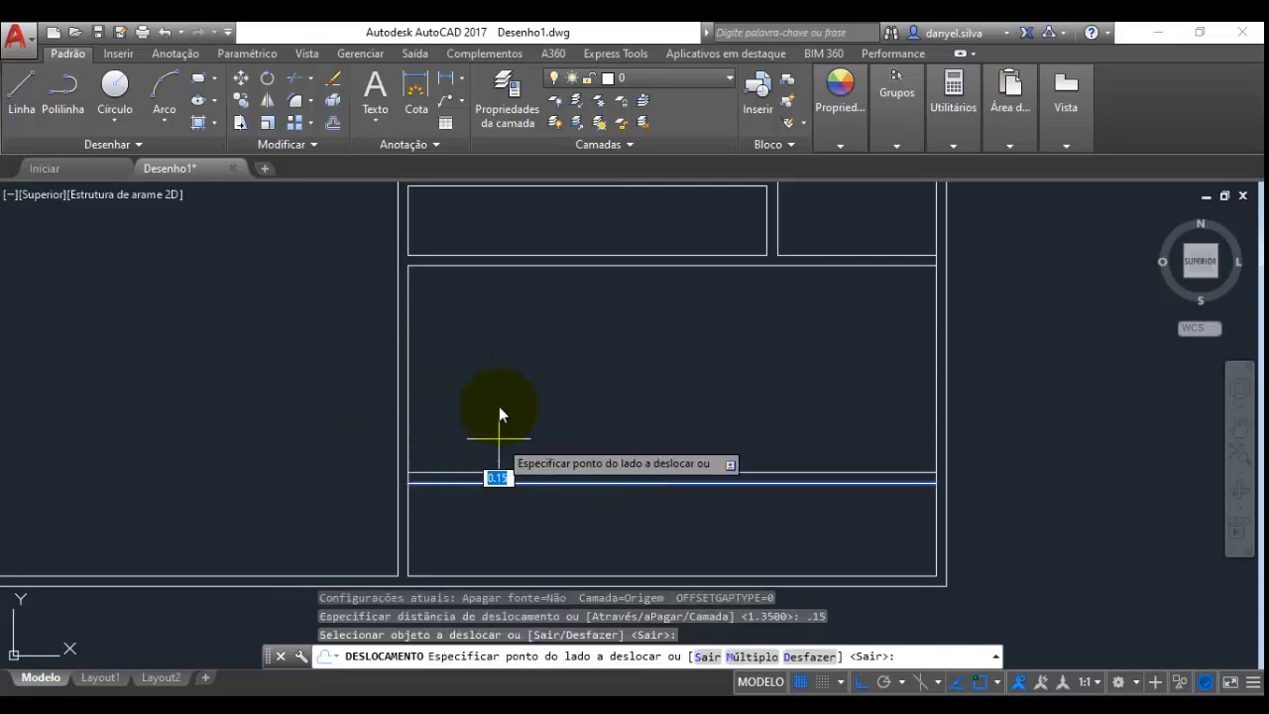
click(506, 309)
key(Escape)
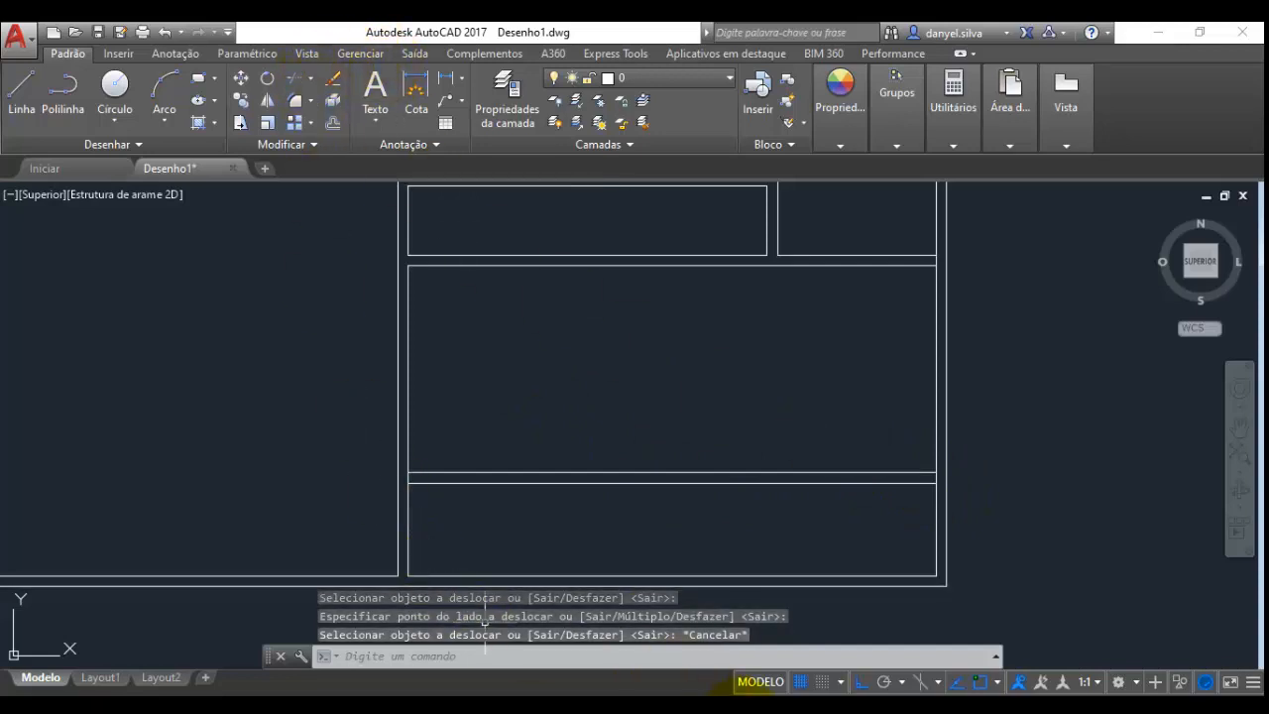
Trim the vertical walls' inner lines at both ends of the new wall, between its two horizontal lines
click(297, 85)
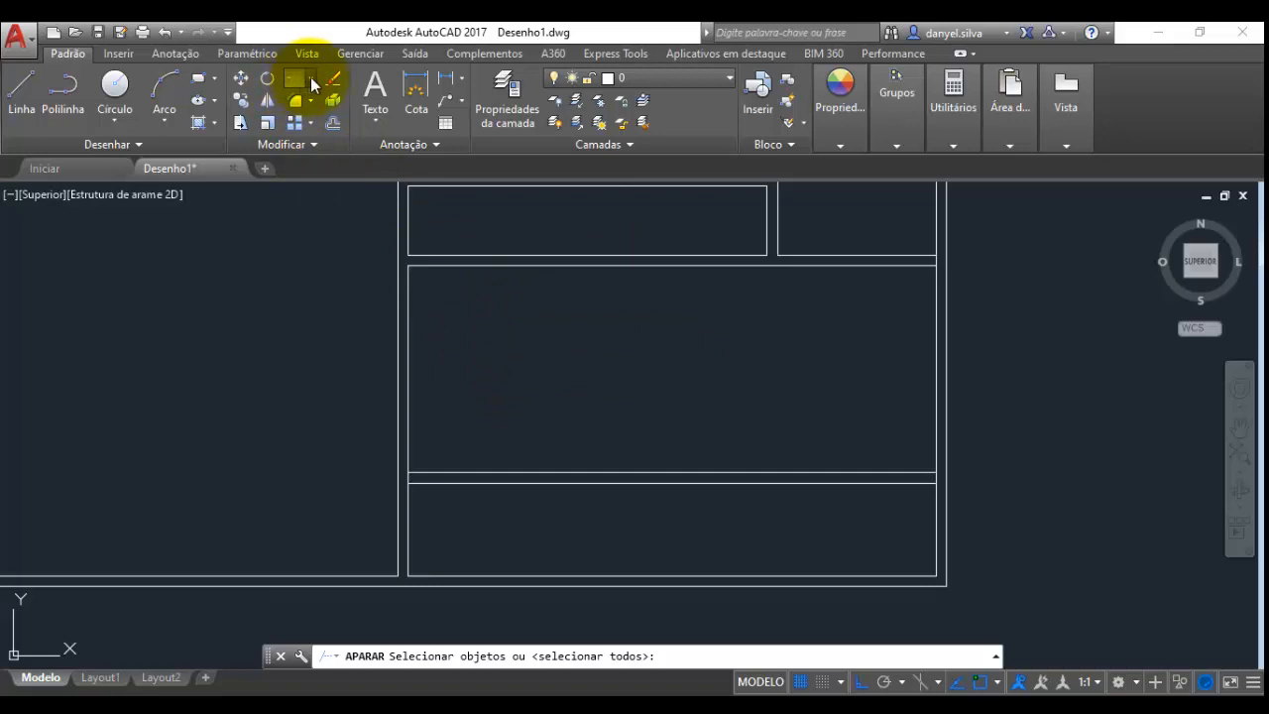
key(Return)
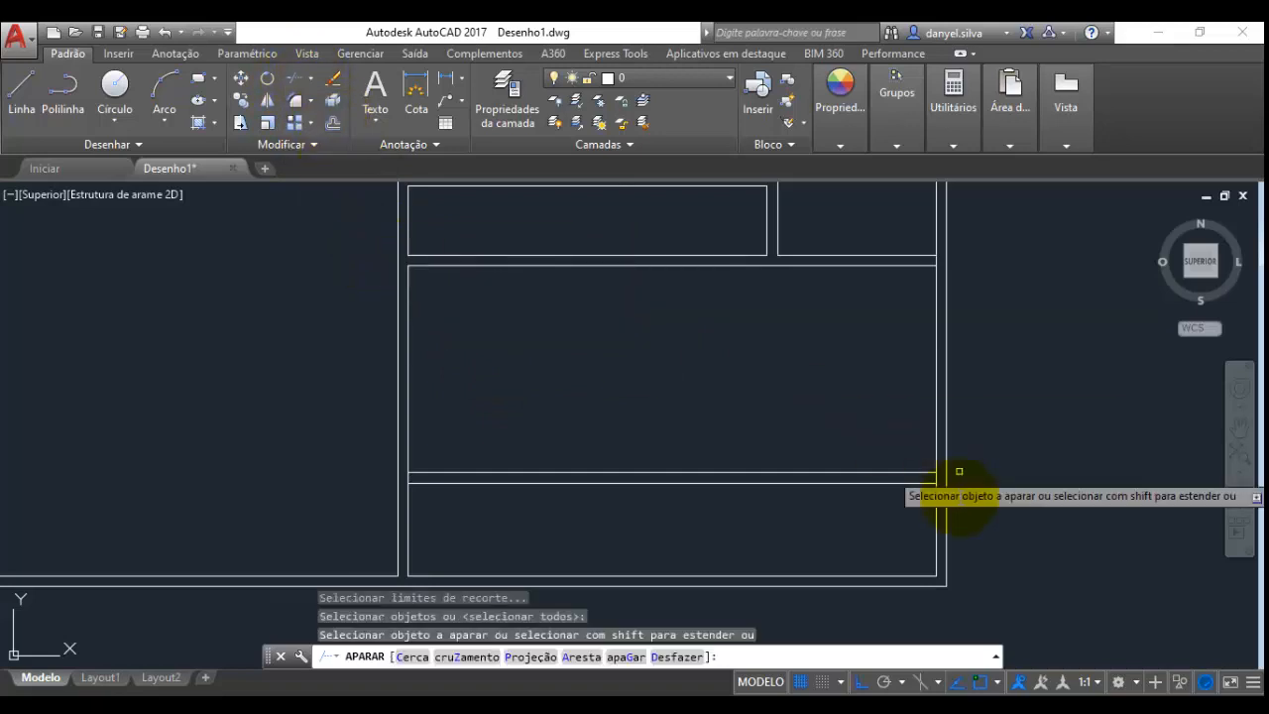
scroll(971, 504, up, 2)
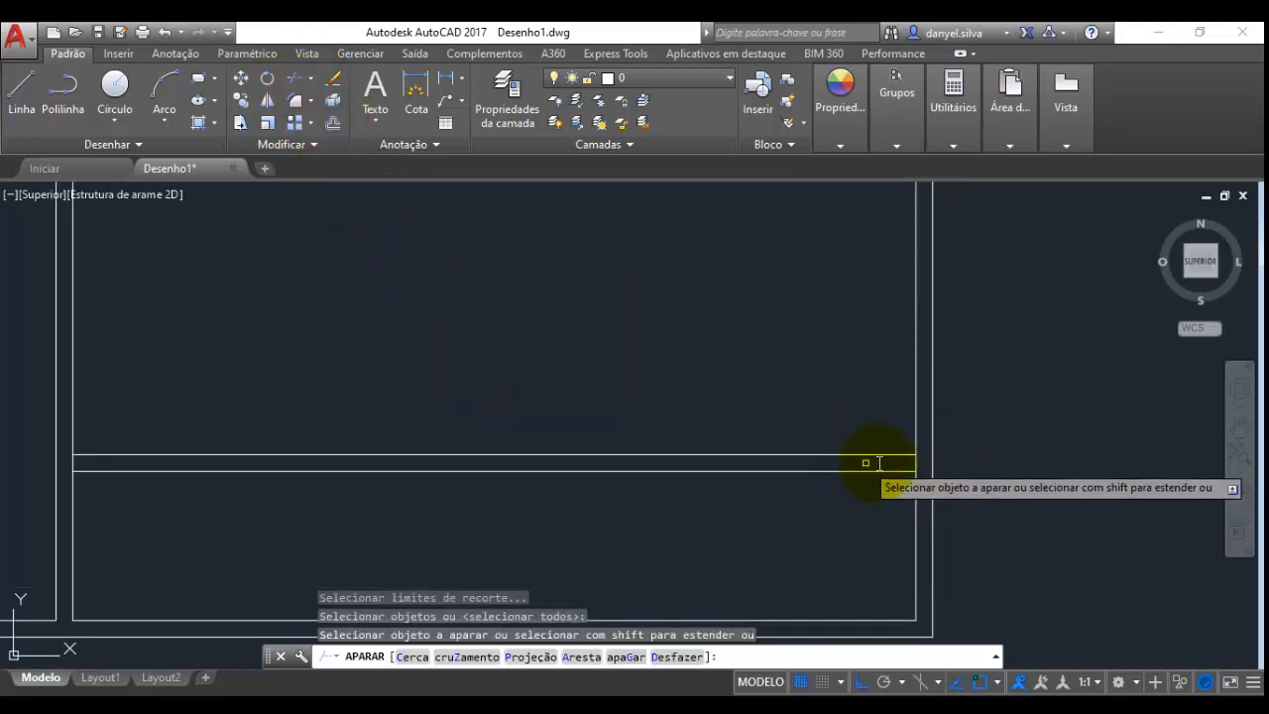
click(918, 463)
middle_drag(263, 456, 596, 444)
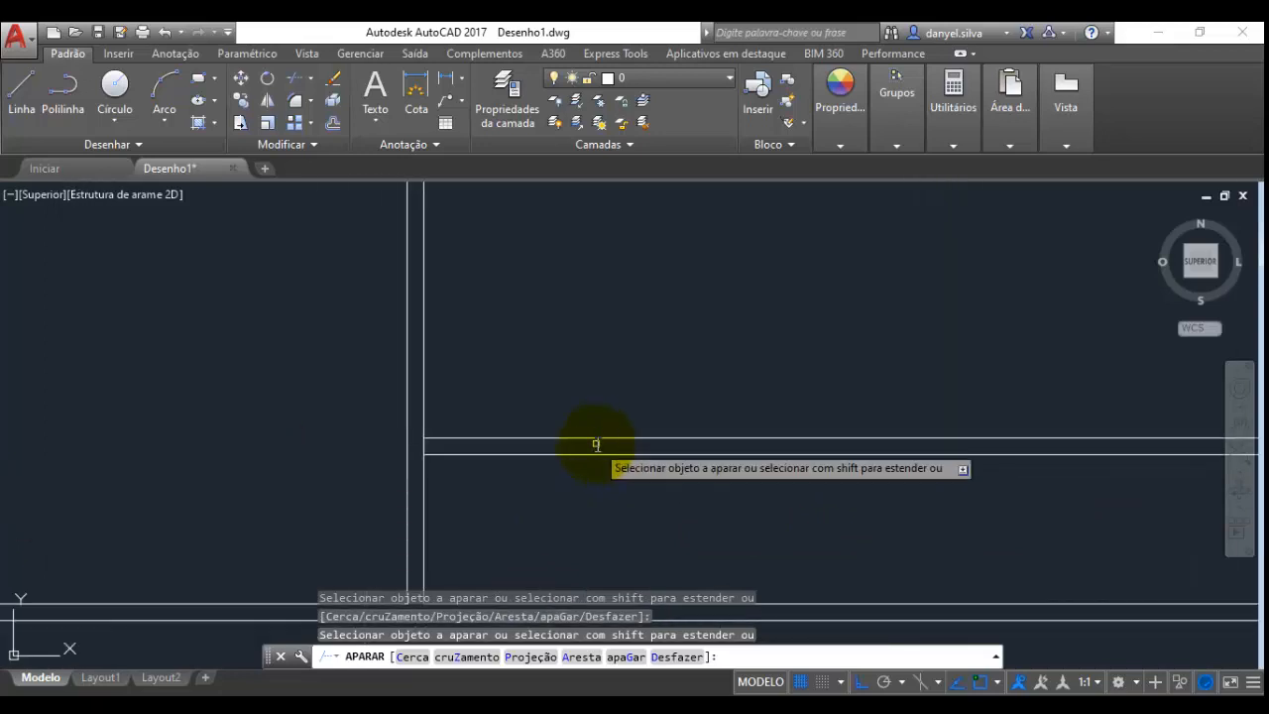
click(423, 446)
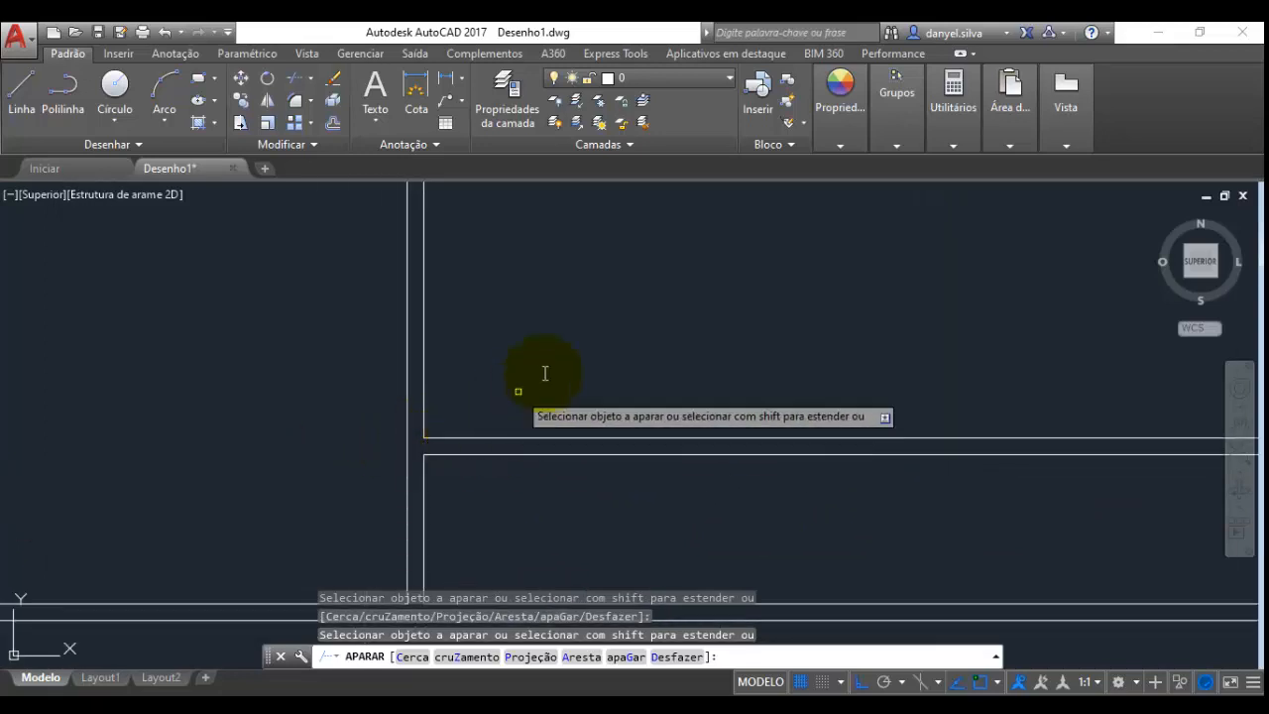
key(Escape)
Trim the right exterior wall's inner line between the corridor lower wall's two horizontal lines
scroll(694, 340, up, 2)
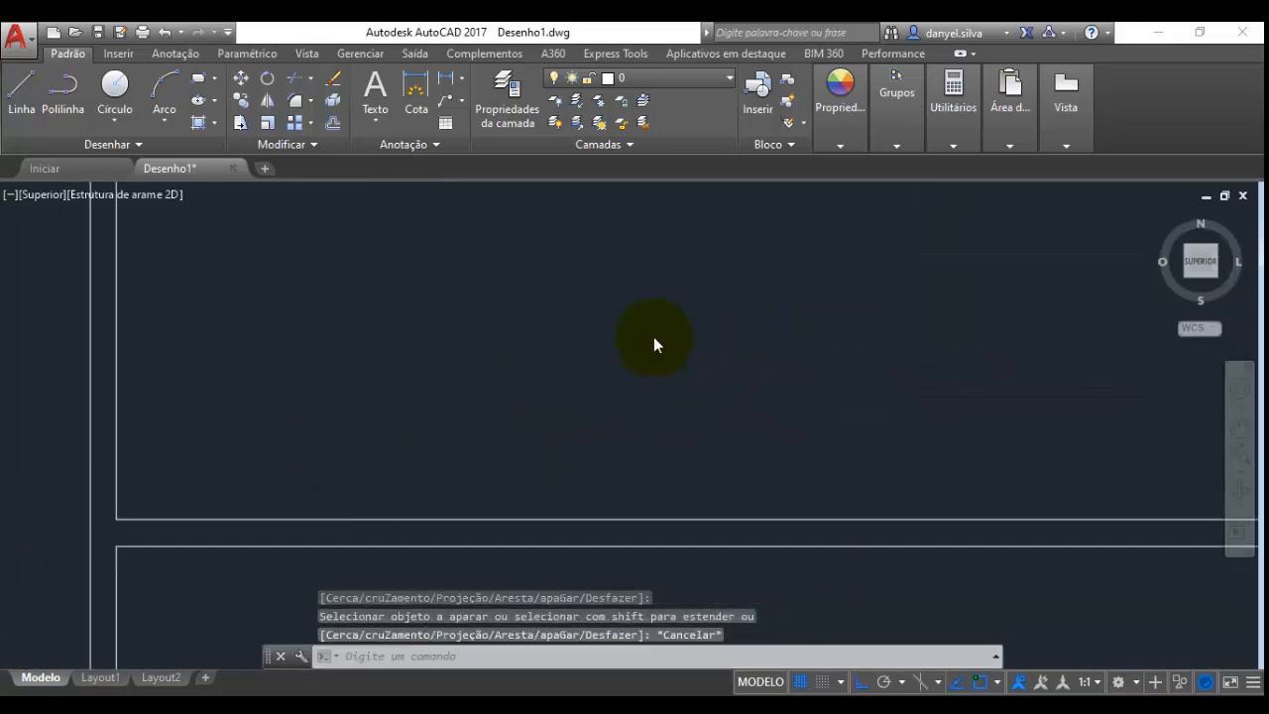
scroll(653, 337, down, 5)
mouse_move(654, 331)
middle_down()
mouse_move(751, 504)
mouse_move(780, 518)
mouse_move(790, 499)
mouse_move(833, 506)
middle_up()
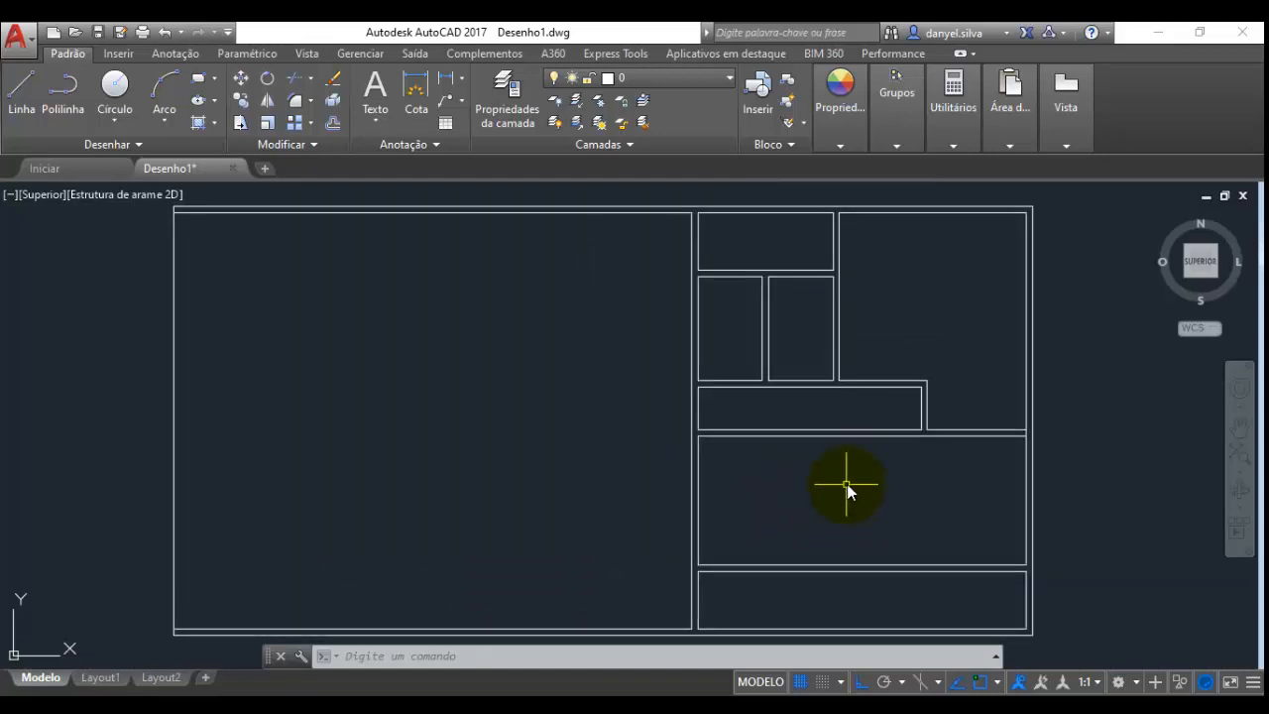
mouse_move(848, 493)
middle_down()
mouse_move(799, 460)
mouse_move(780, 488)
middle_up()
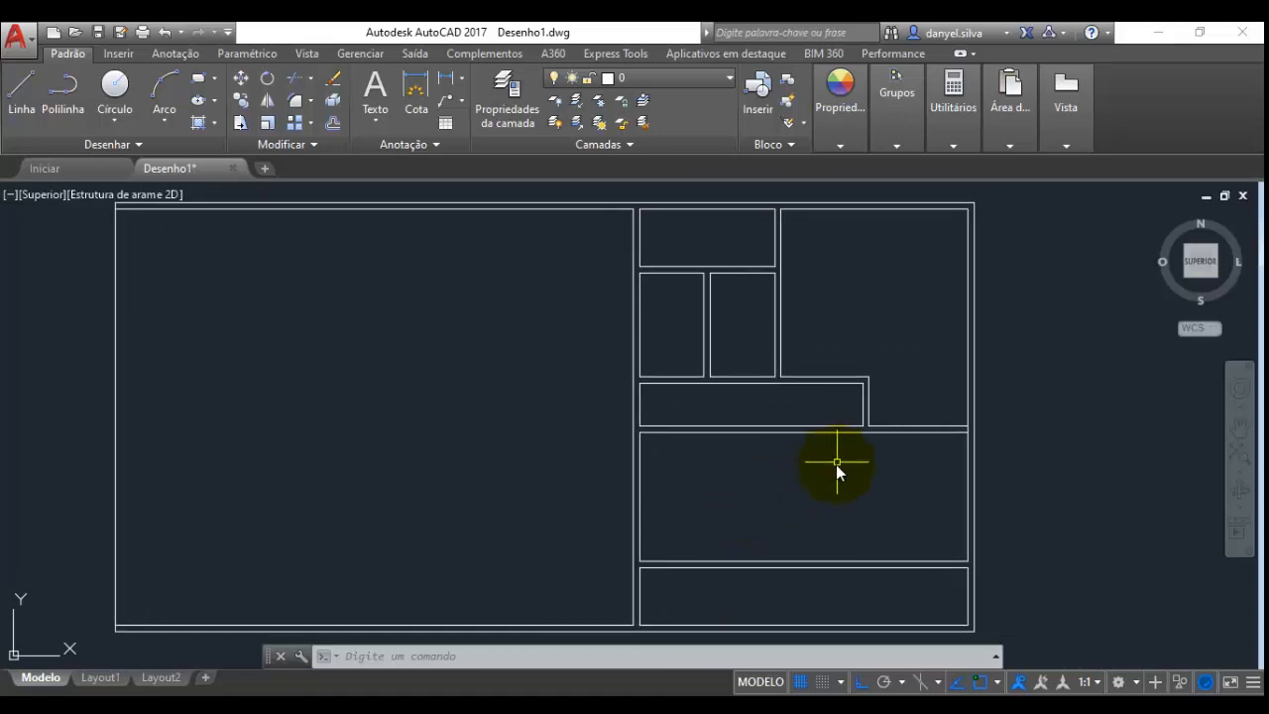
mouse_move(854, 501)
middle_down()
mouse_move(705, 478)
mouse_move(706, 501)
middle_up()
scroll(741, 530, up, 2)
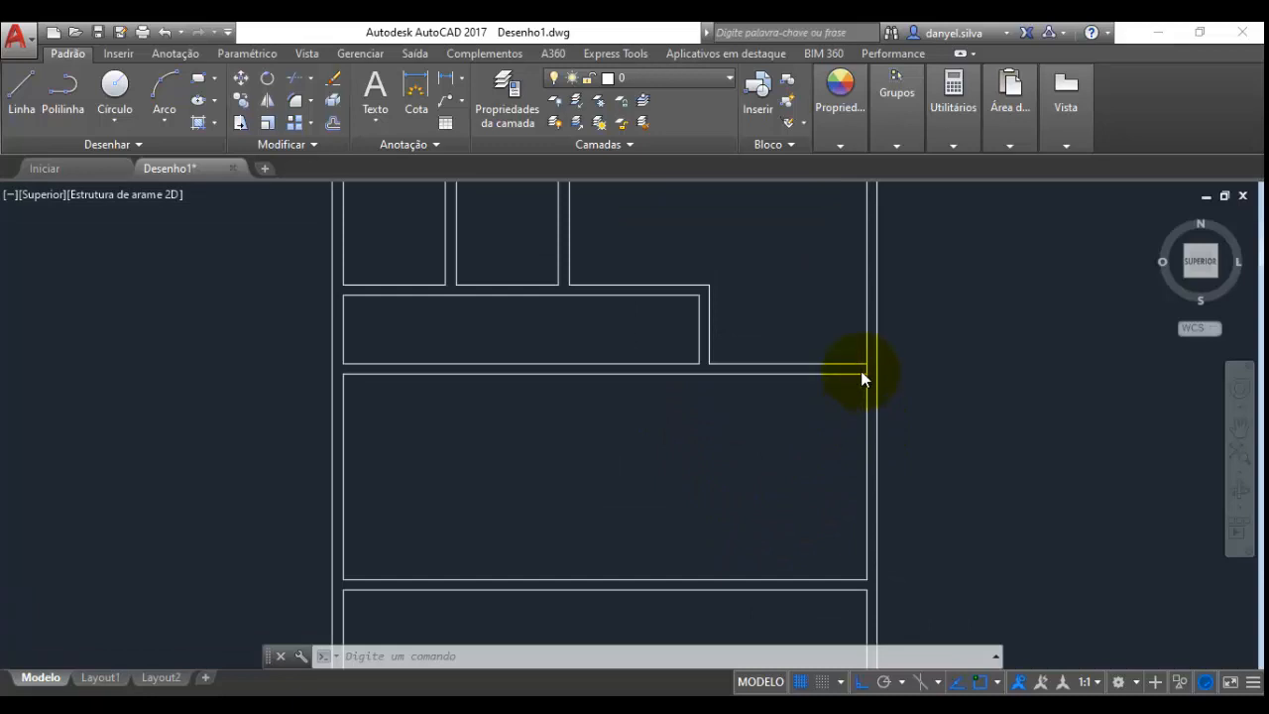
scroll(861, 373, up, 2)
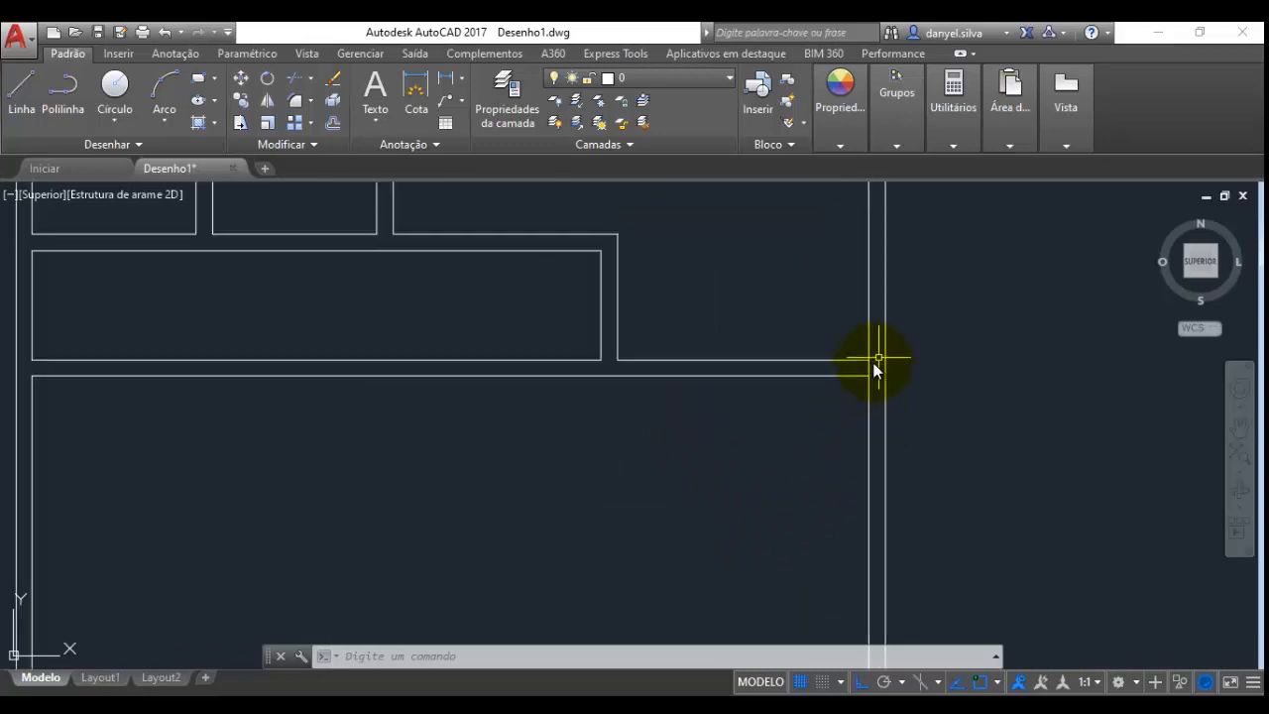
click(297, 75)
key(Return)
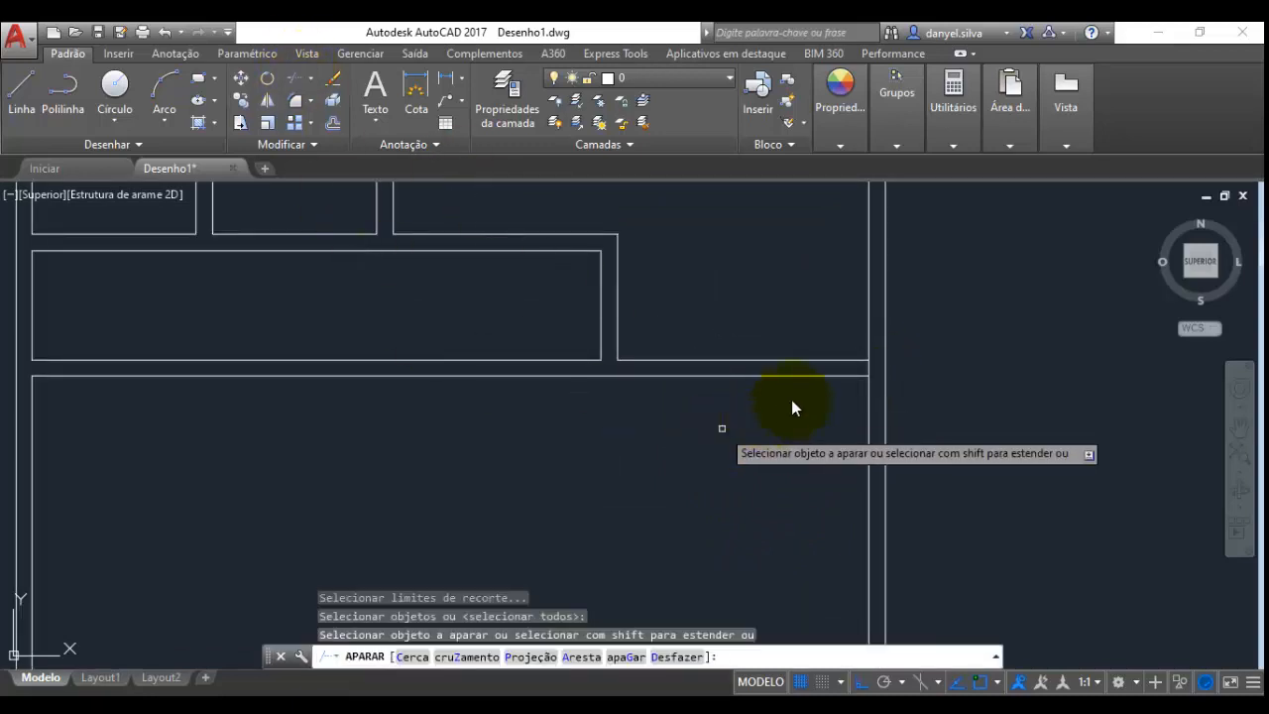
click(868, 368)
key(Escape)
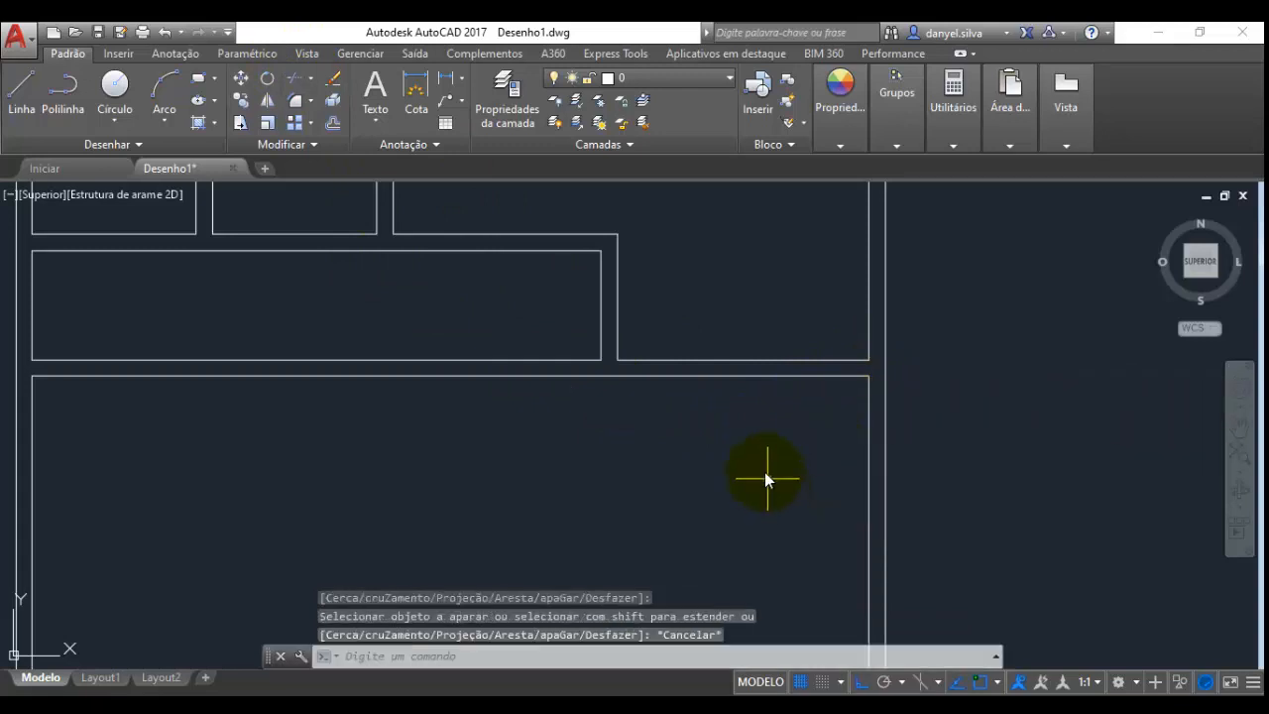
Check the length of the right exterior wall's inner line along the bedroom area
mouse_move(563, 526)
middle_down()
mouse_move(694, 524)
mouse_move(722, 403)
middle_up()
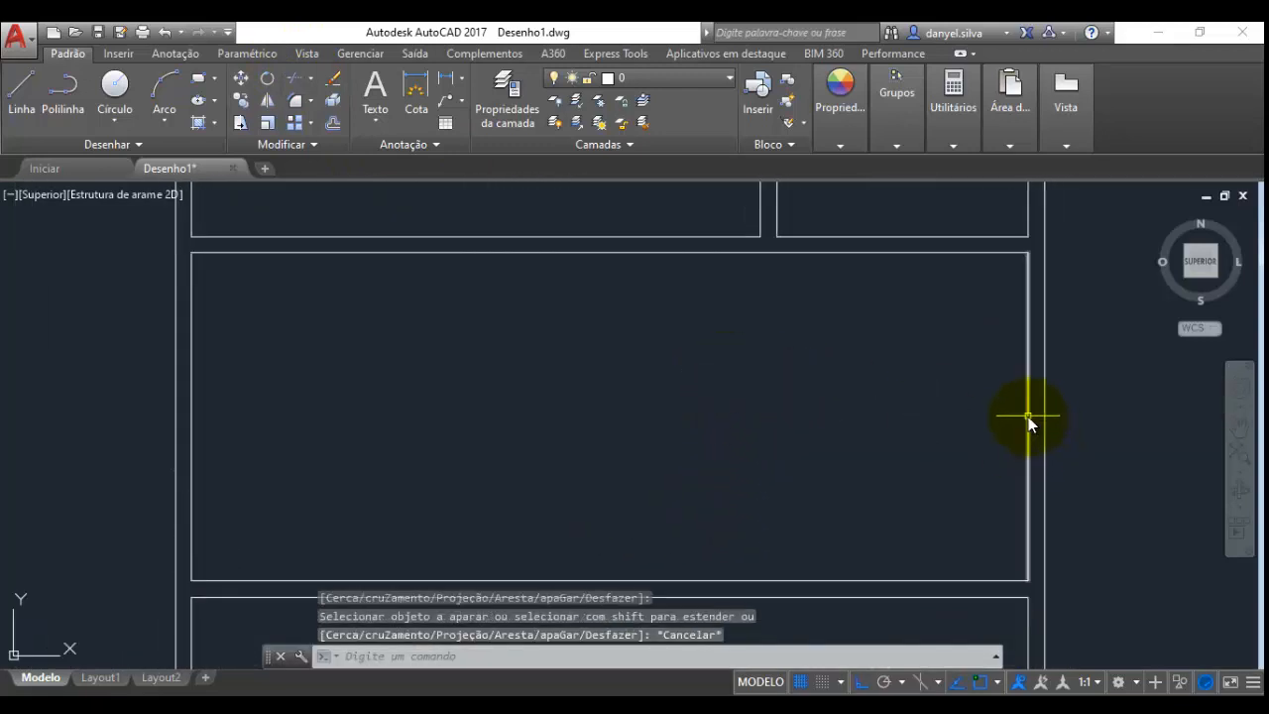
double_click(1027, 418)
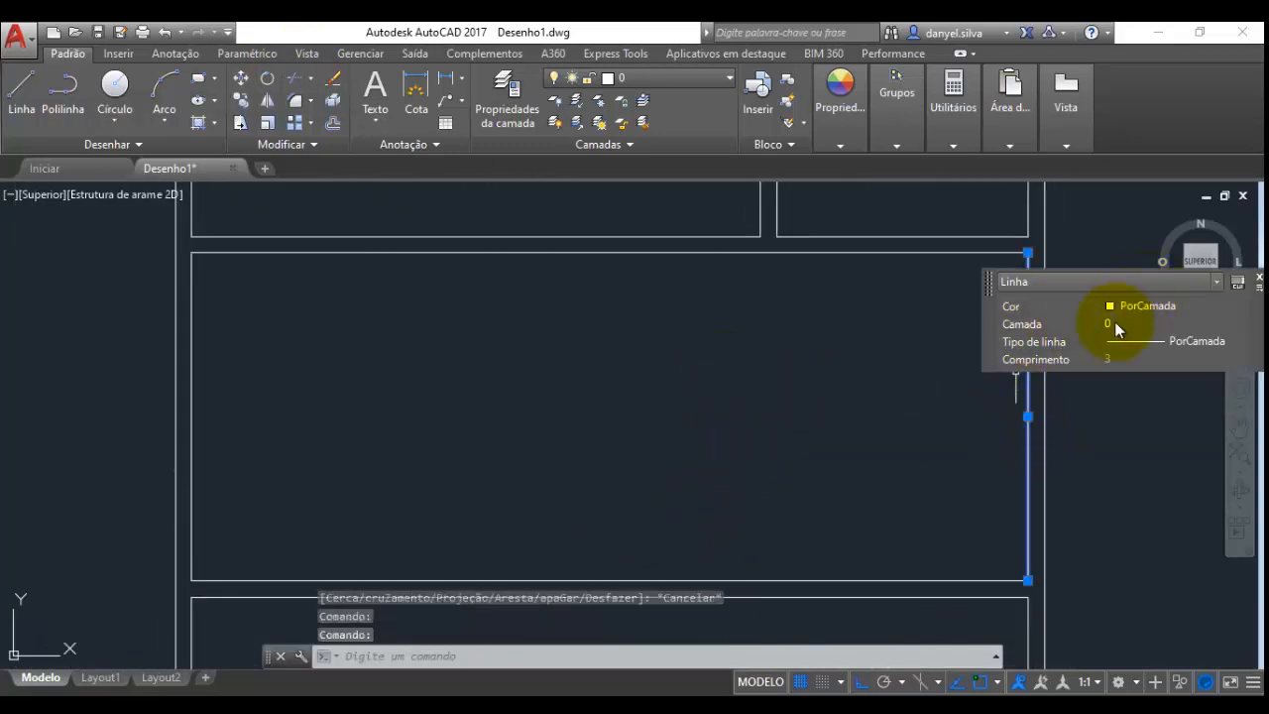
key(Escape)
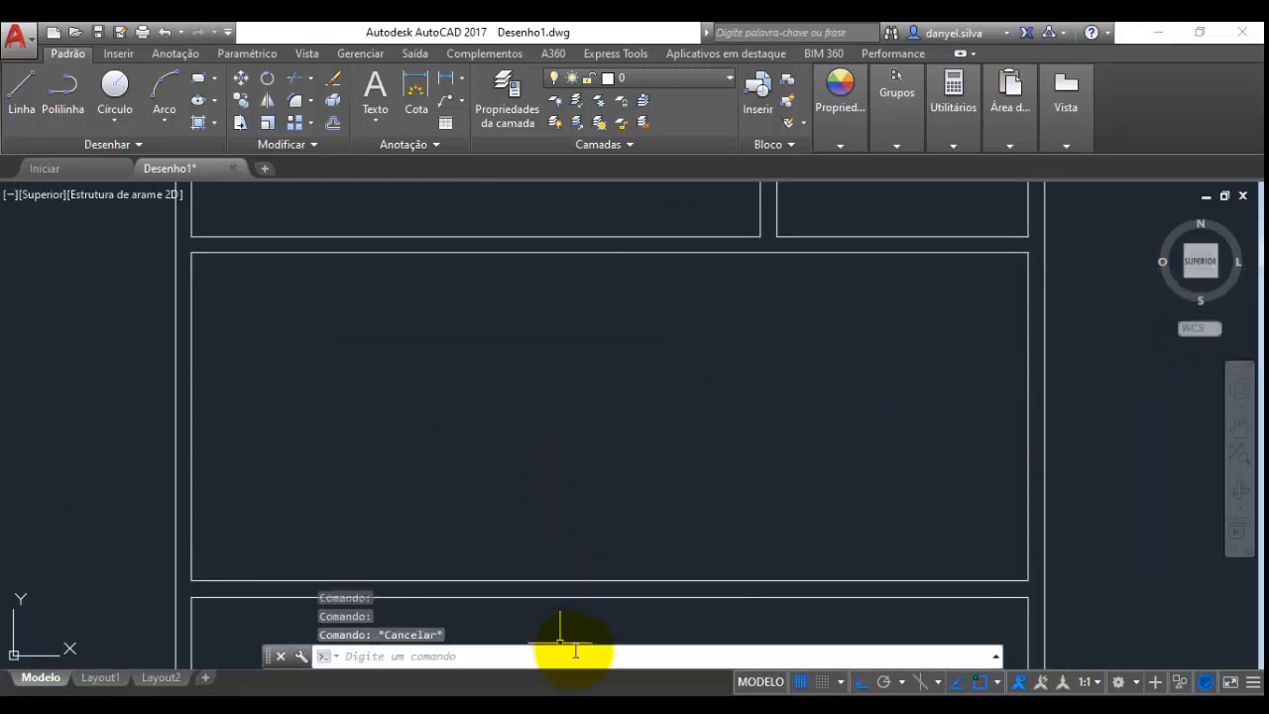
Check the right bedroom's width in the PDF and, in AutoCAD, offset the right exterior wall's inner line 3.50 m to the left
key(alt+Tab)
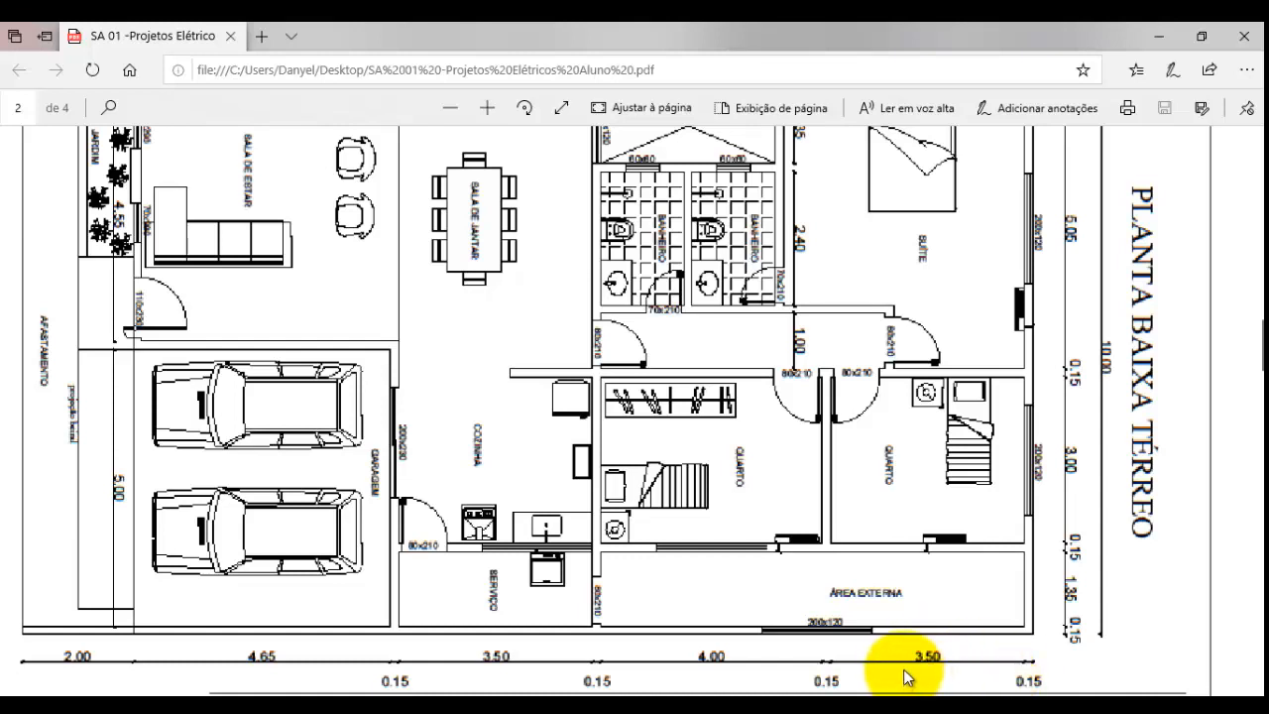
click(652, 711)
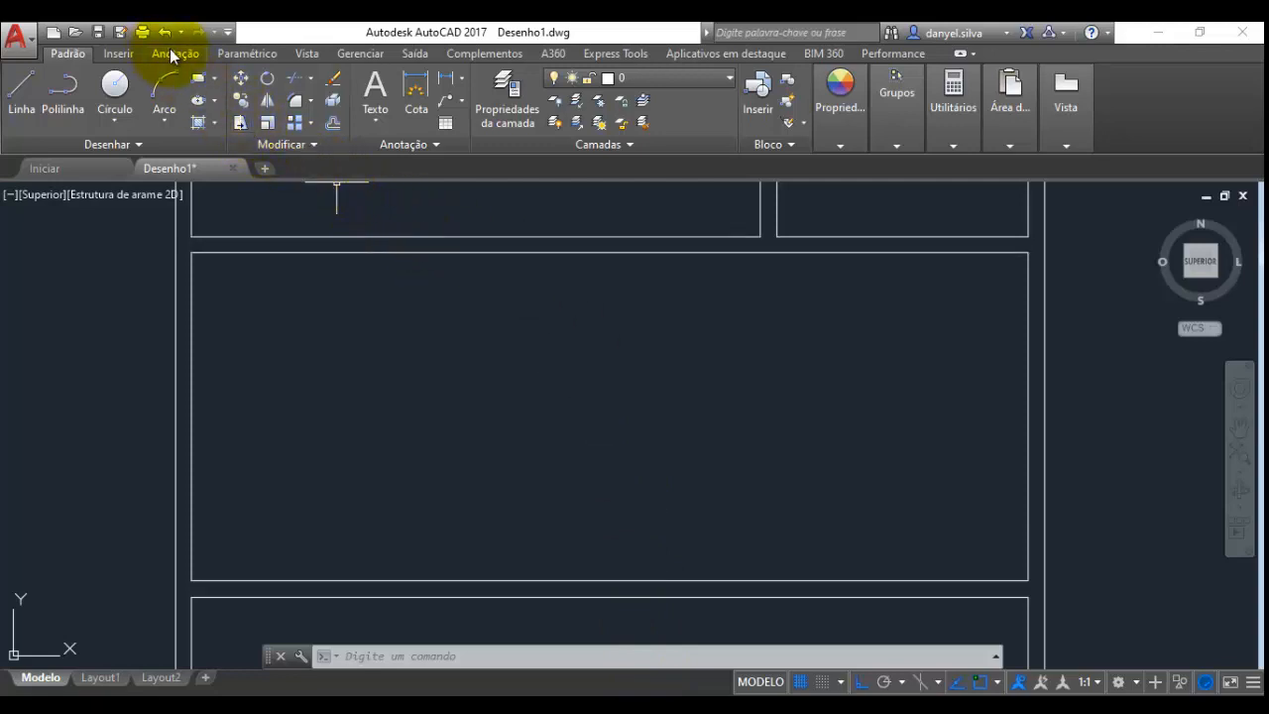
click(324, 123)
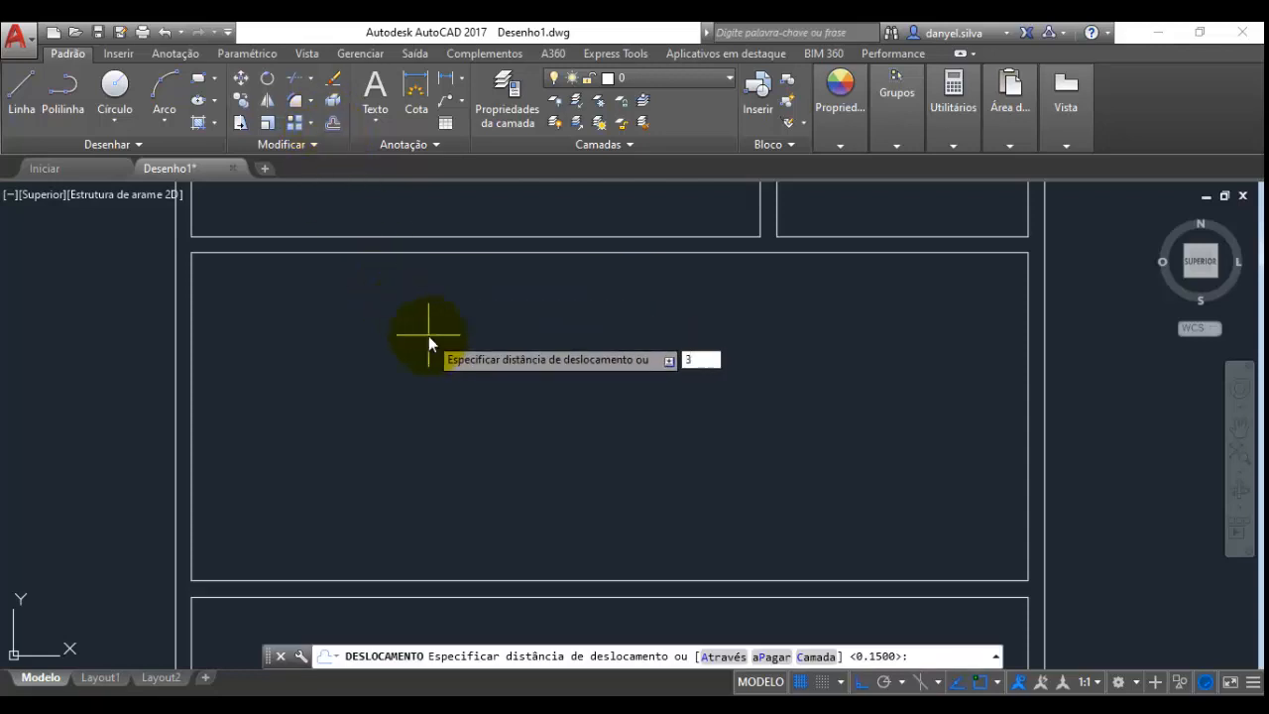
key(Return)
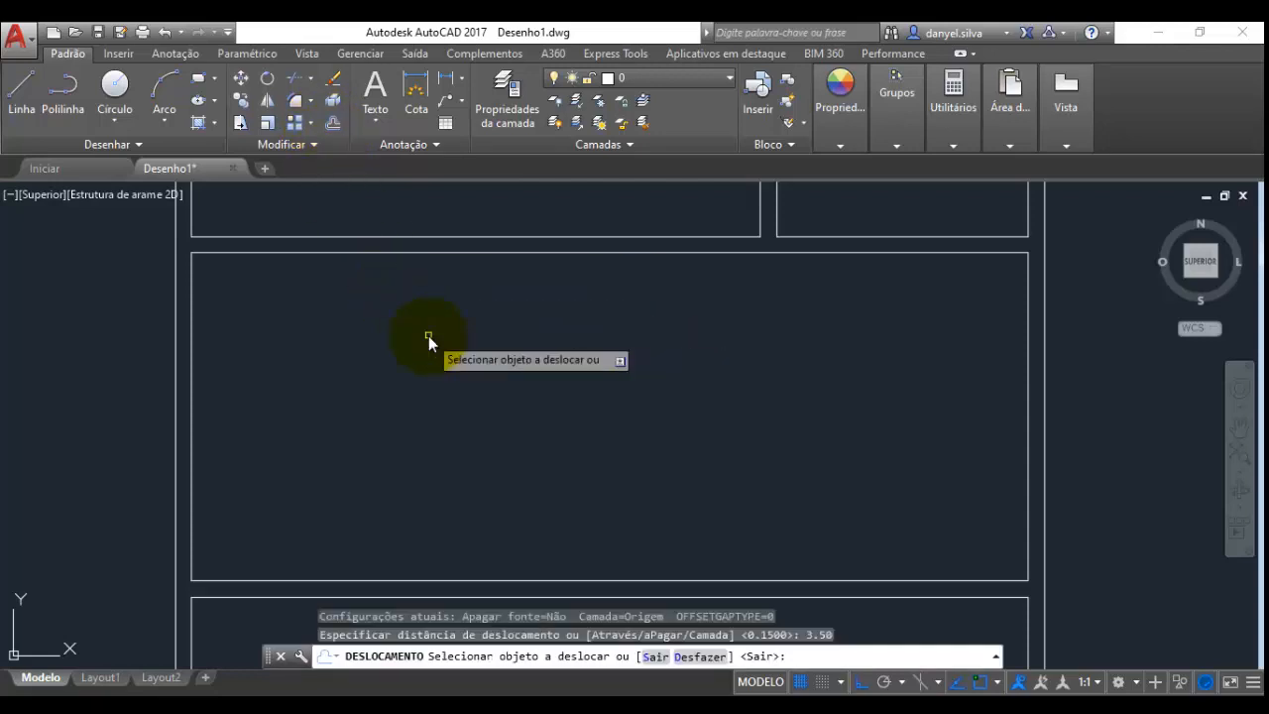
click(1028, 349)
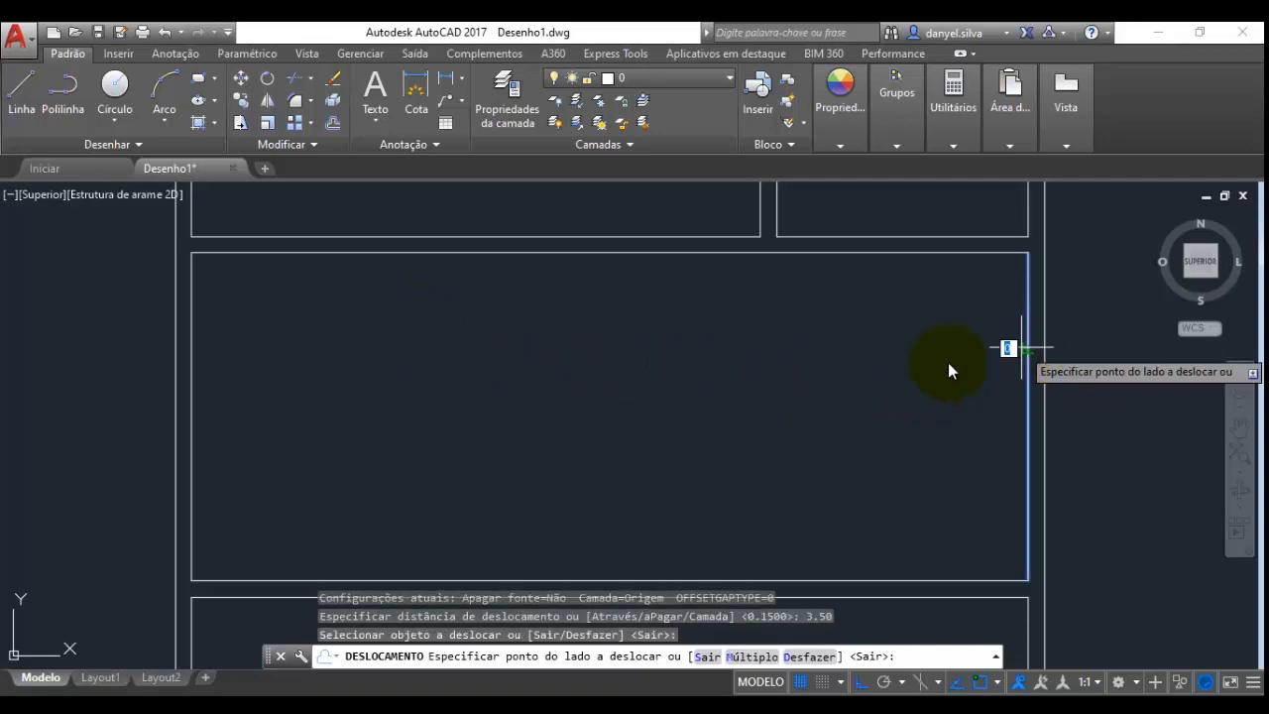
click(543, 378)
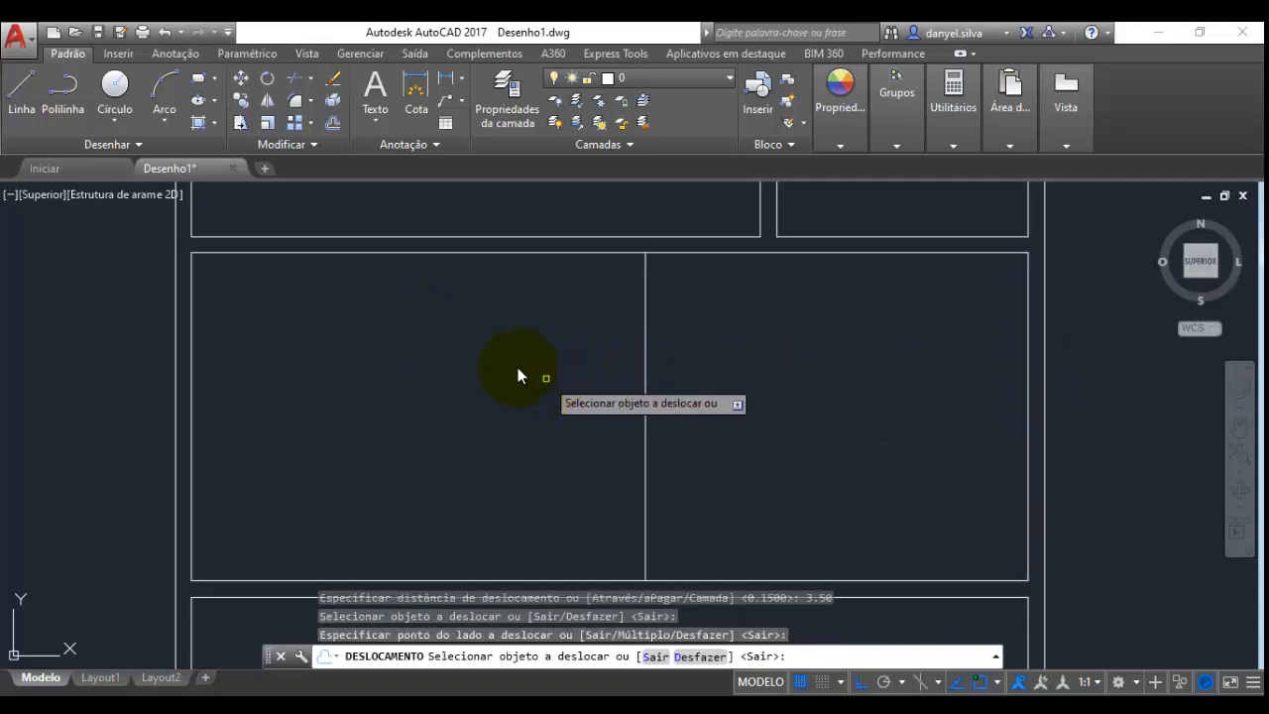
Offset the new bedroom dividing line 0.15 m to the left to give the wall its thickness
click(334, 123)
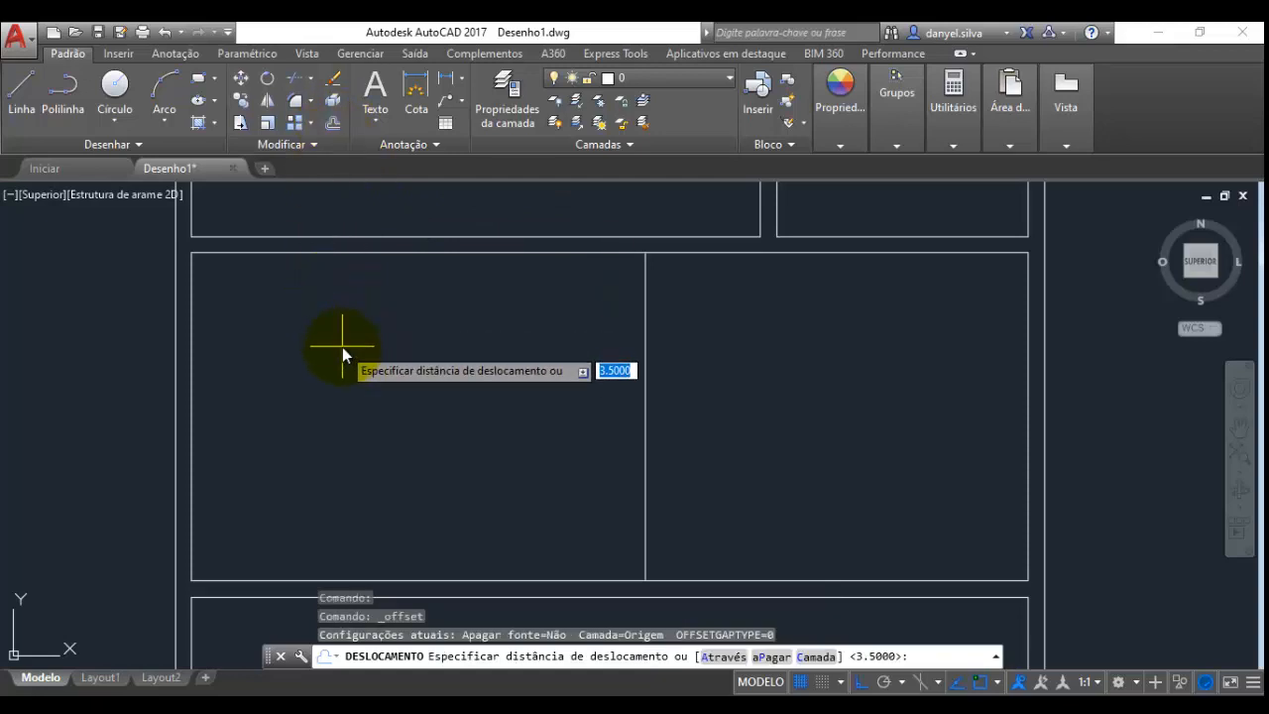
text(.15)
key(Return)
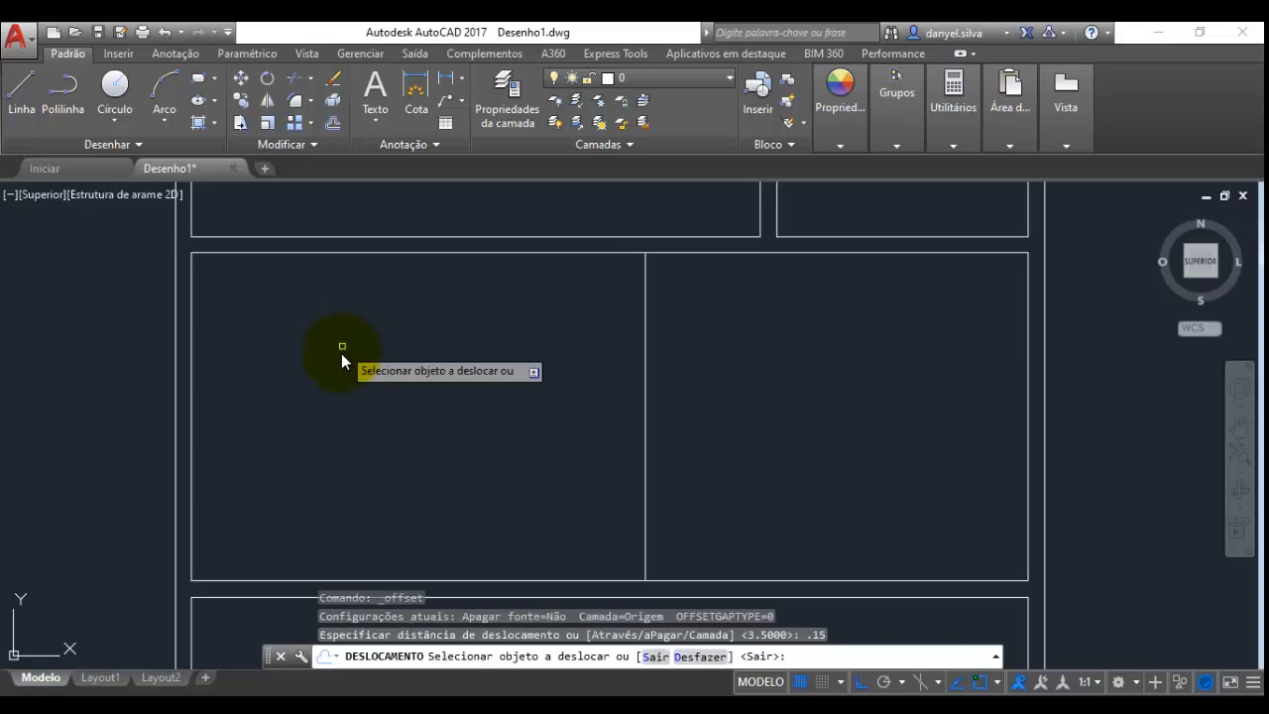
click(646, 330)
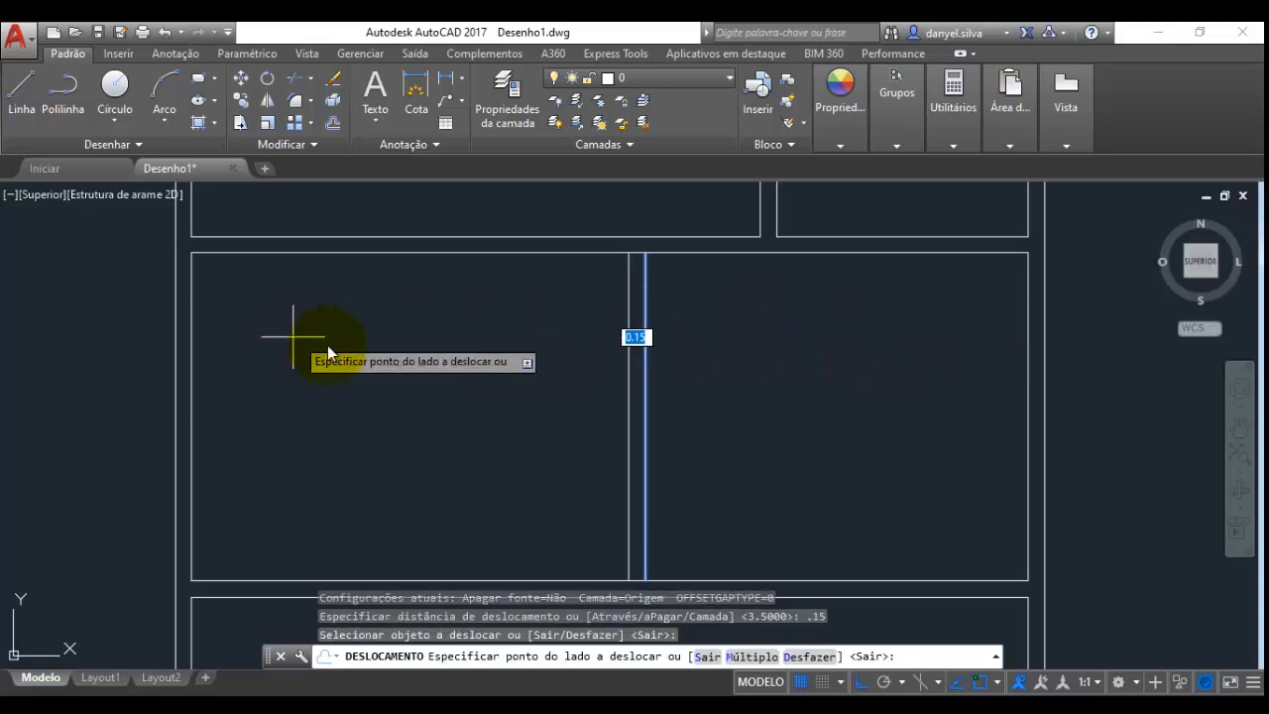
click(289, 343)
key(Escape)
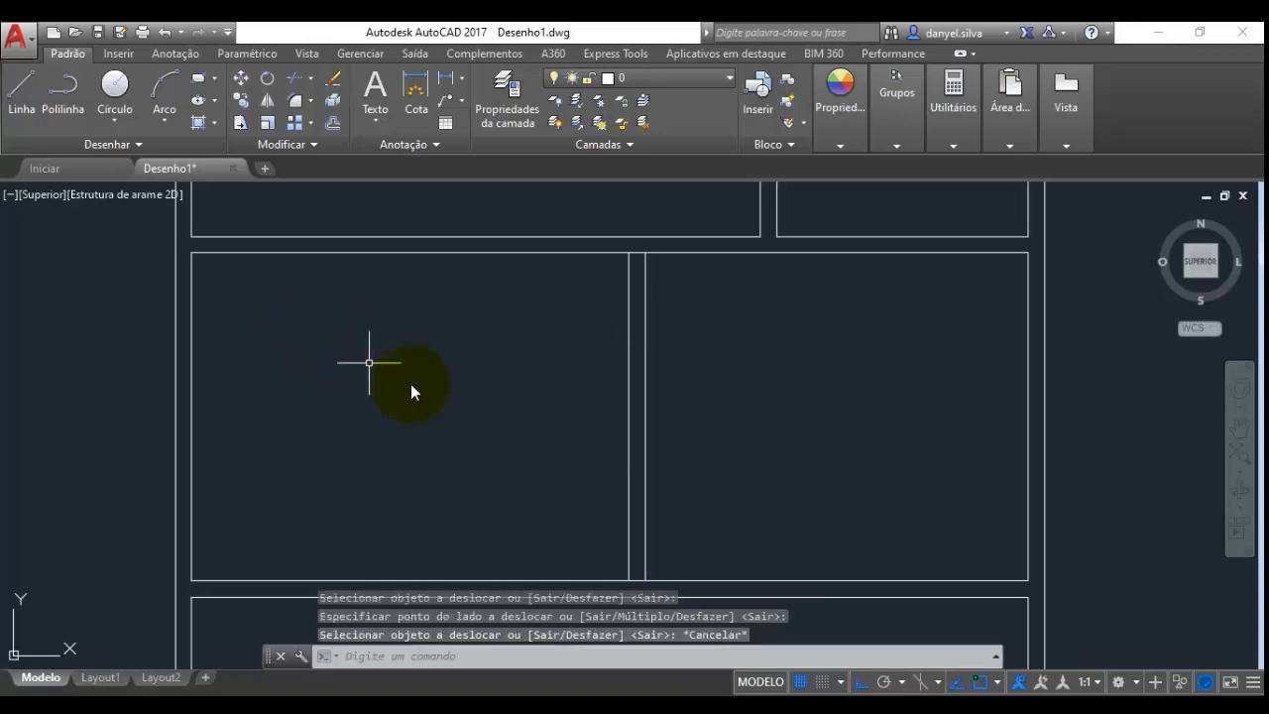
Measure the left bedroom's width along its upper wall, from the dividing wall to the left wall's inner line
middle_drag(410, 387, 569, 369)
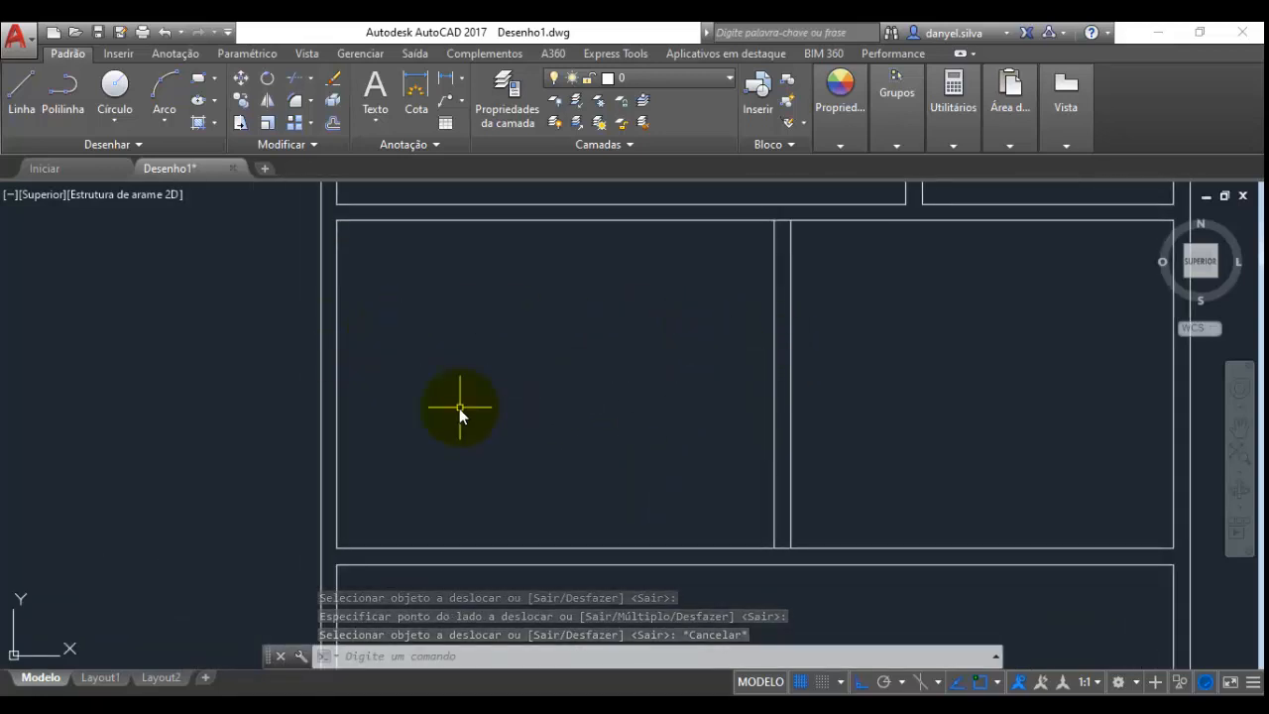
mouse_move(502, 414)
middle_down()
mouse_move(507, 430)
mouse_move(564, 414)
middle_up()
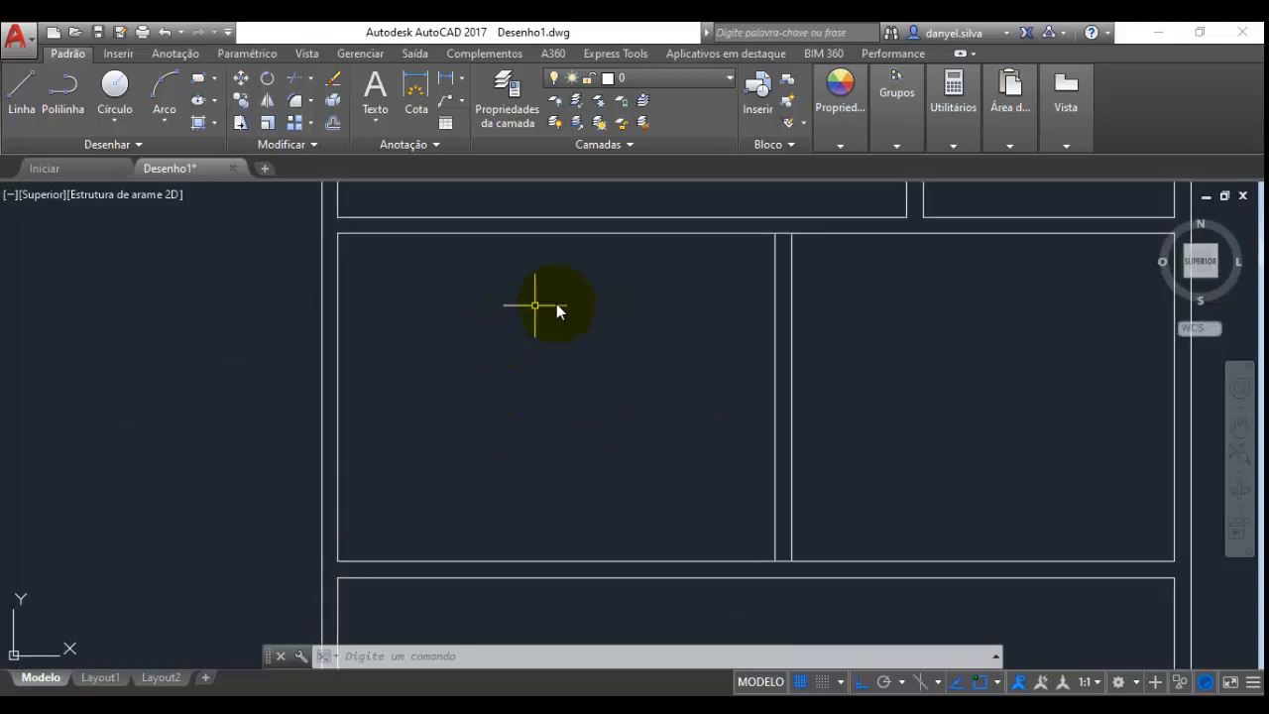
click(960, 146)
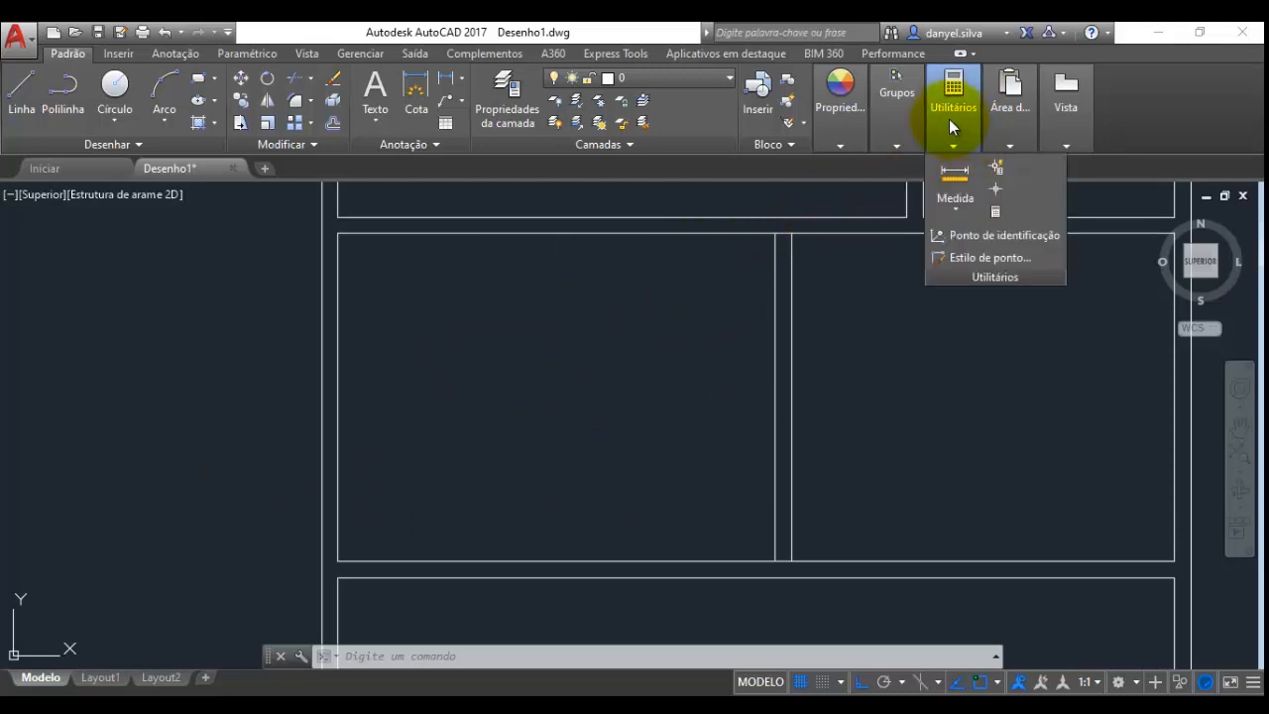
click(963, 215)
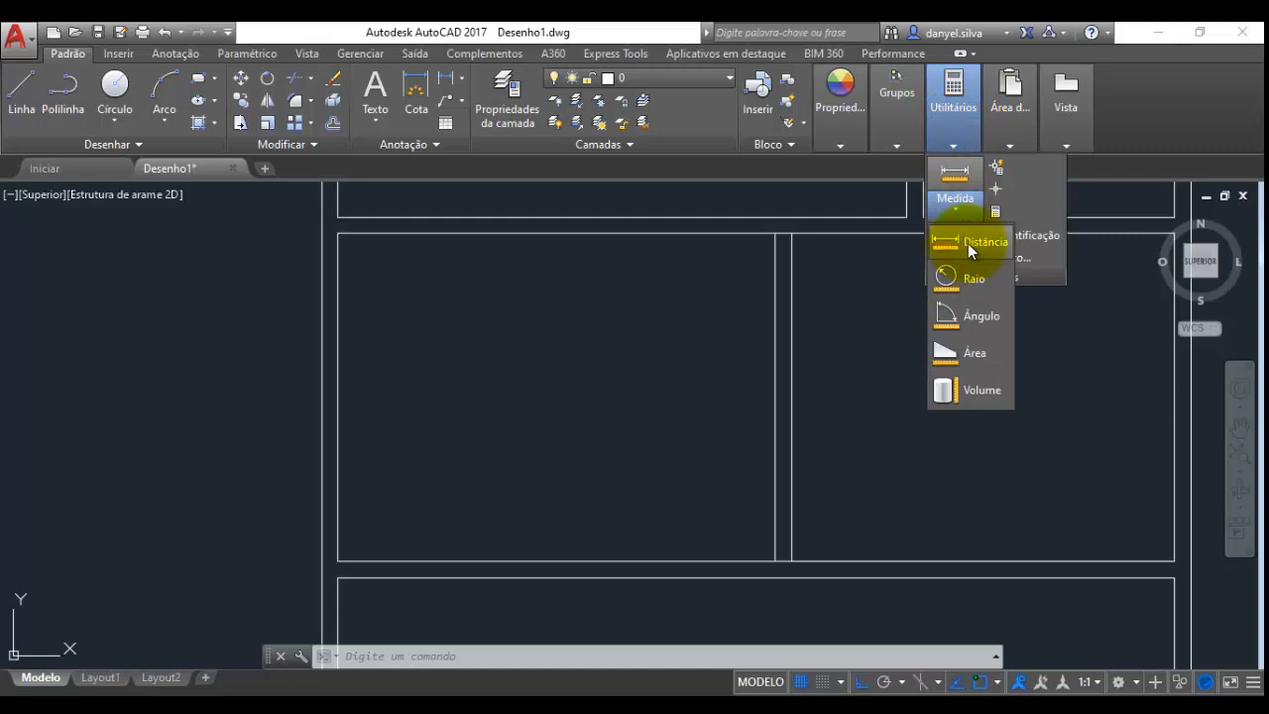
click(956, 244)
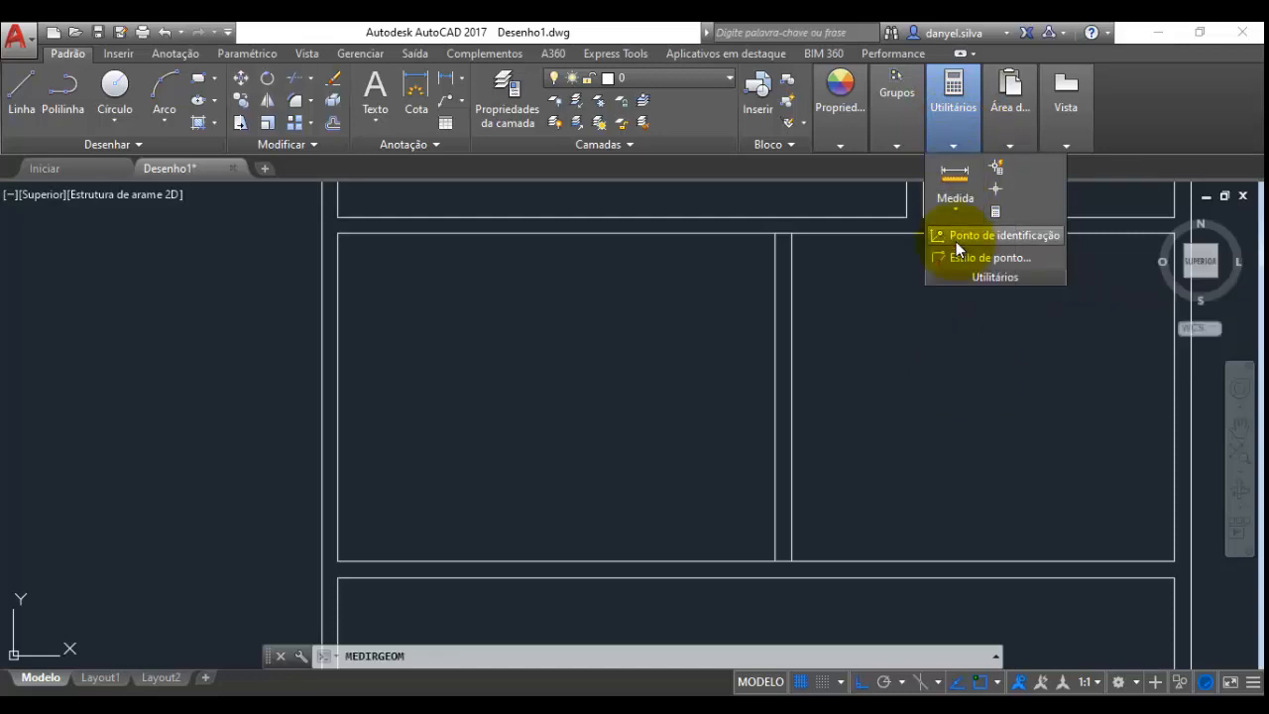
click(779, 235)
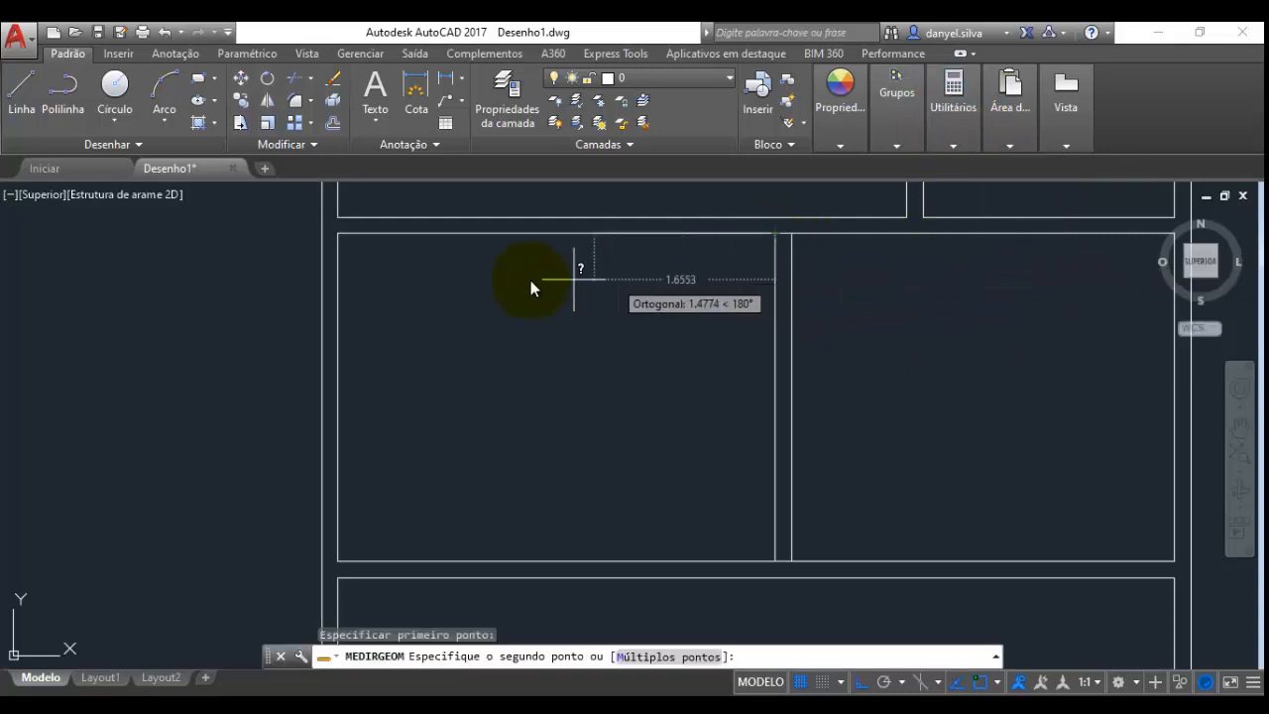
click(341, 234)
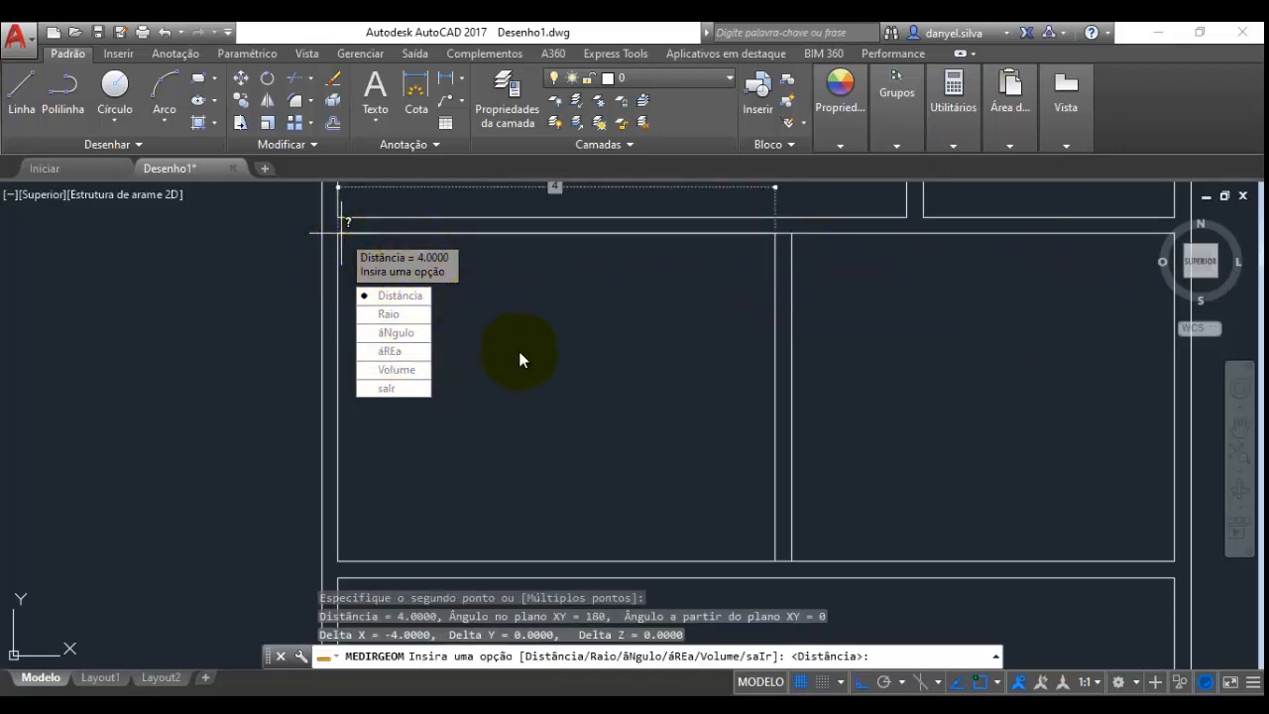
key(Escape)
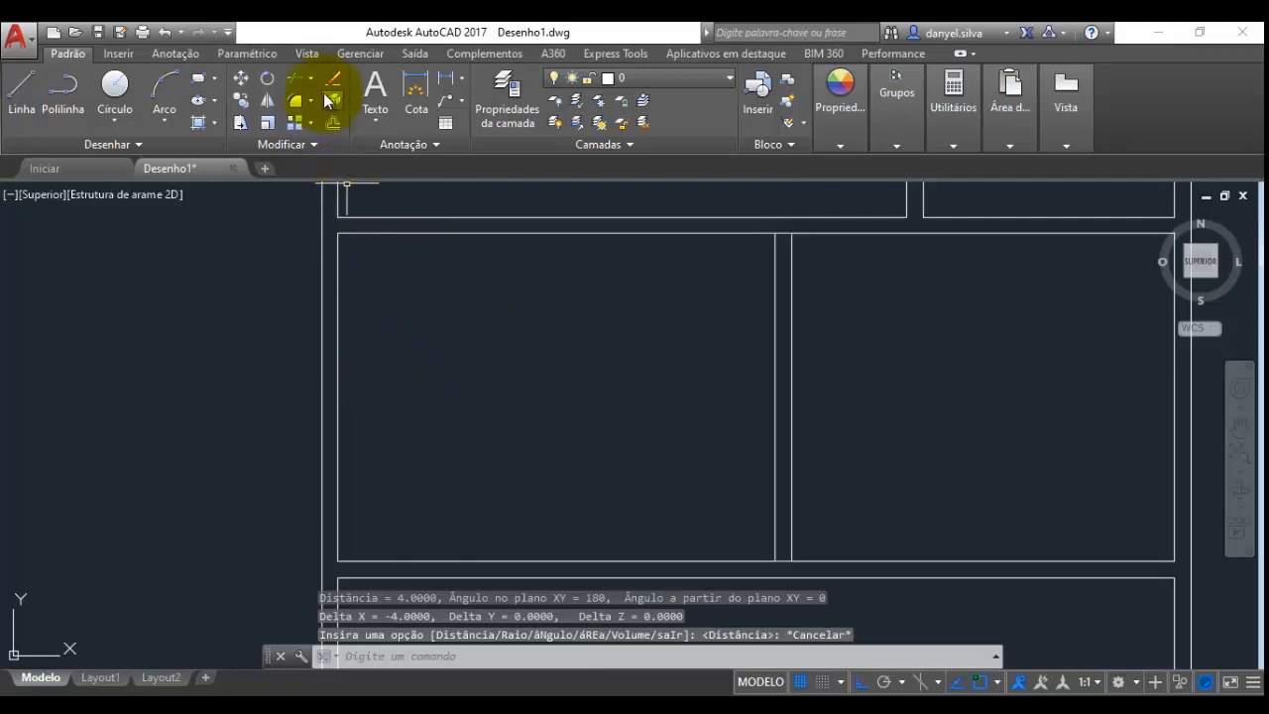
Trim the upper and lower bedroom wall lines between the dividing wall's two vertical lines
click(299, 80)
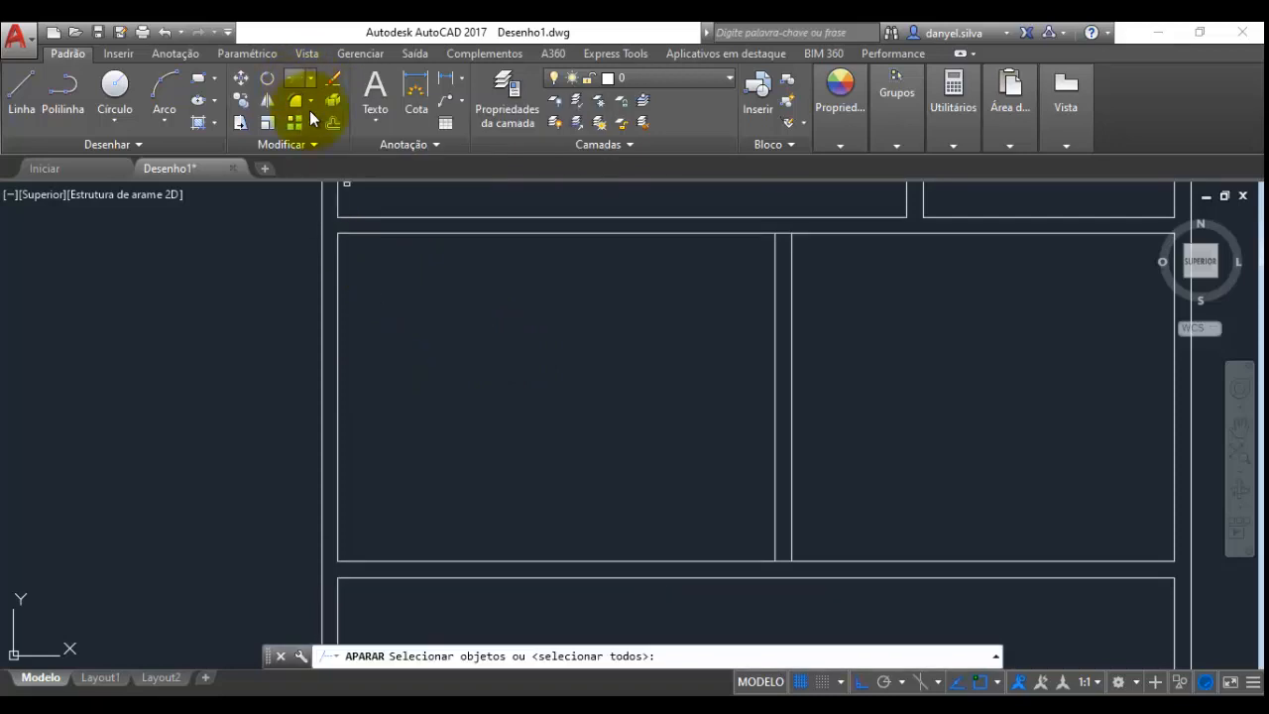
key(Return)
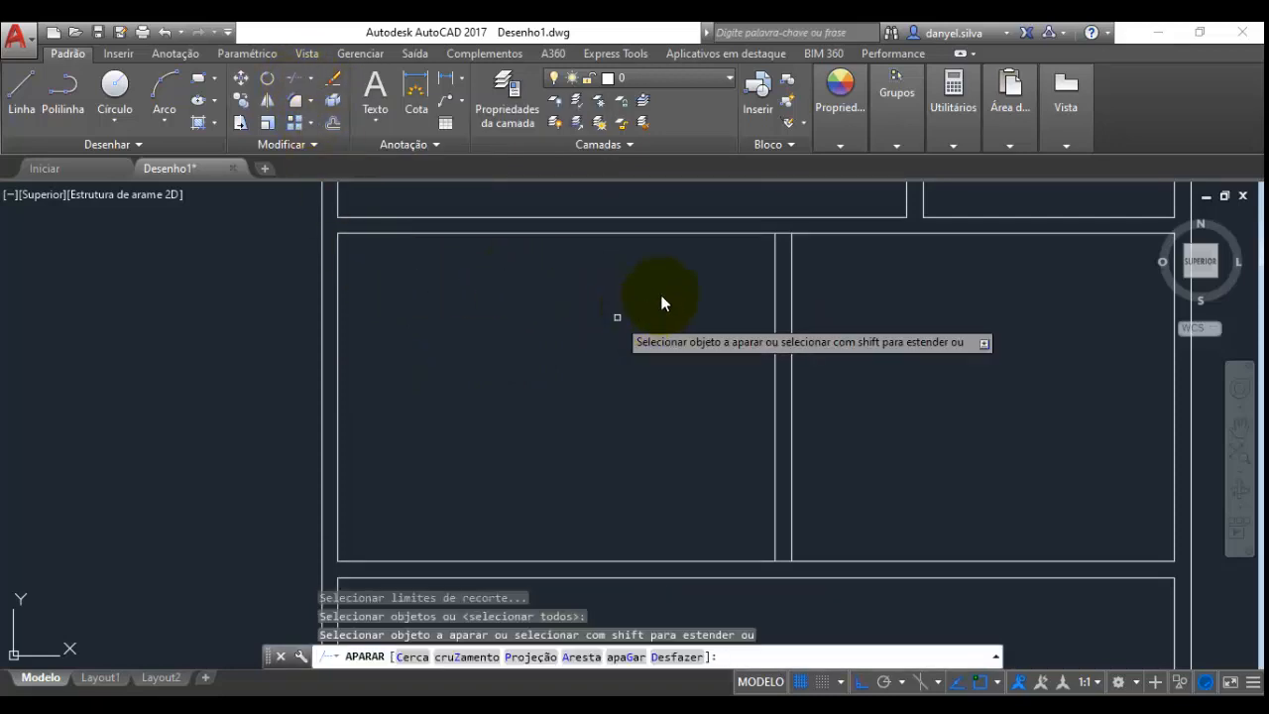
click(785, 233)
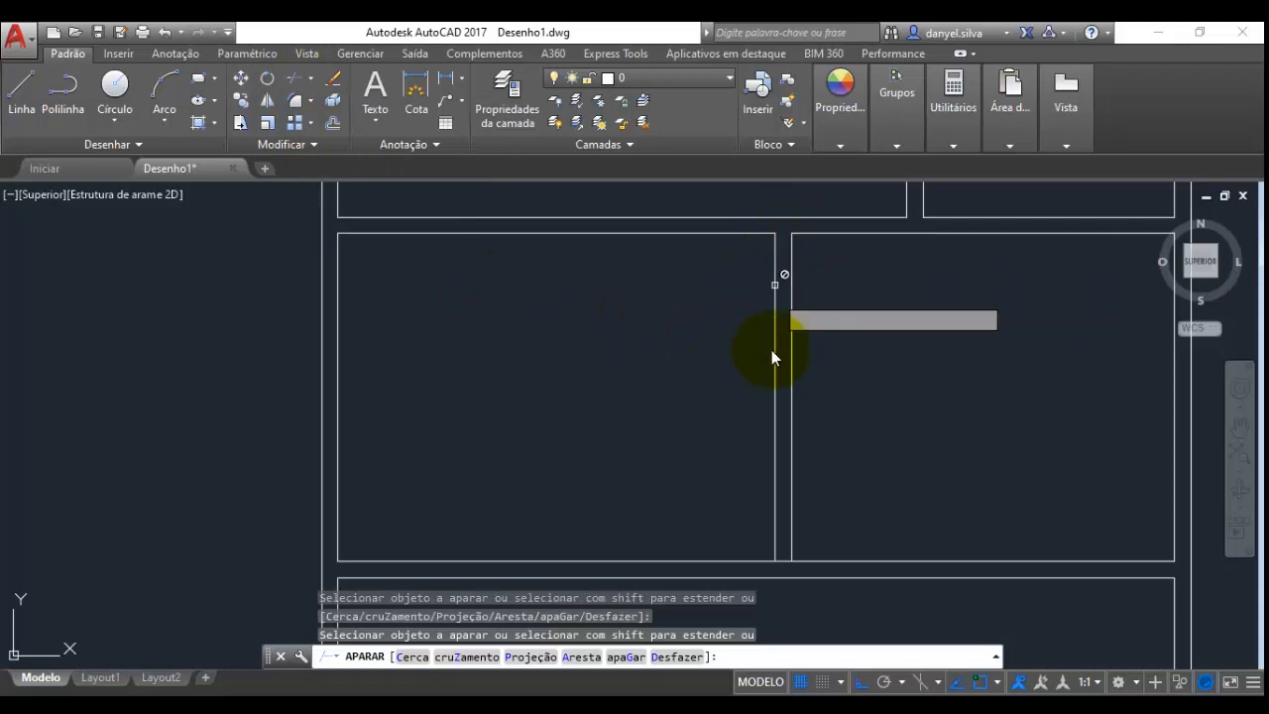
click(785, 561)
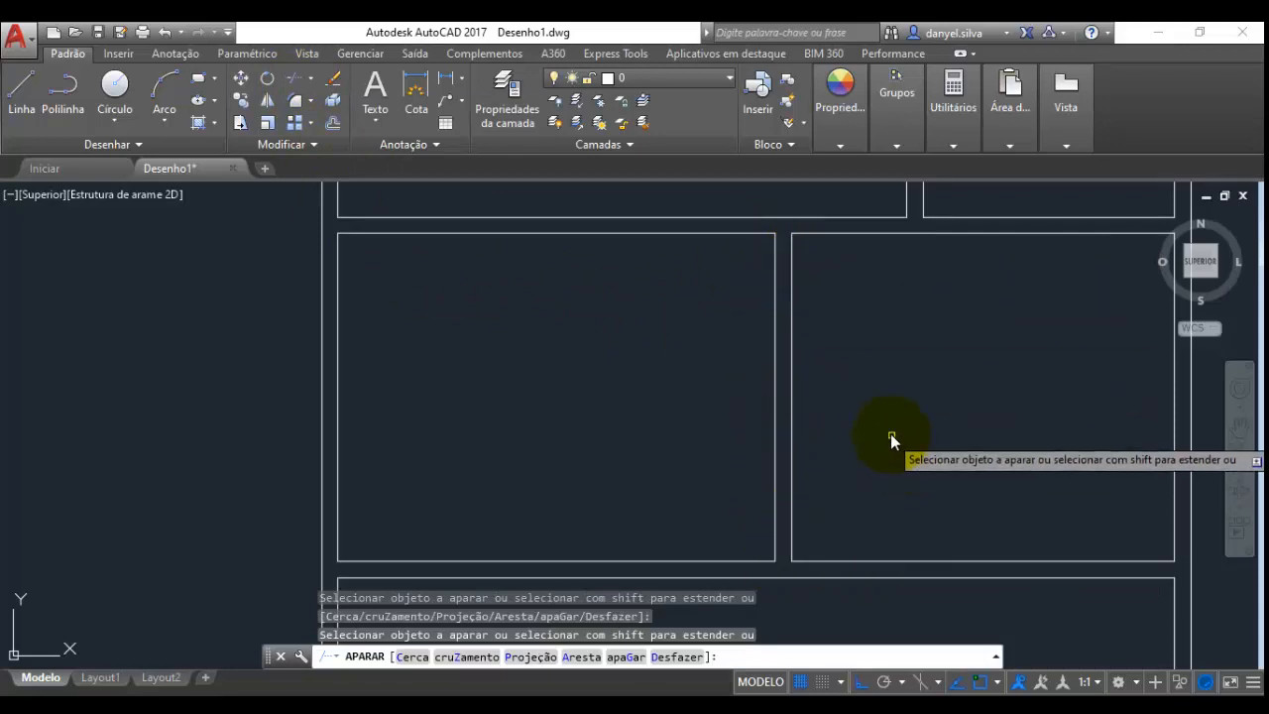
key(Escape)
scroll(612, 447, down, 4)
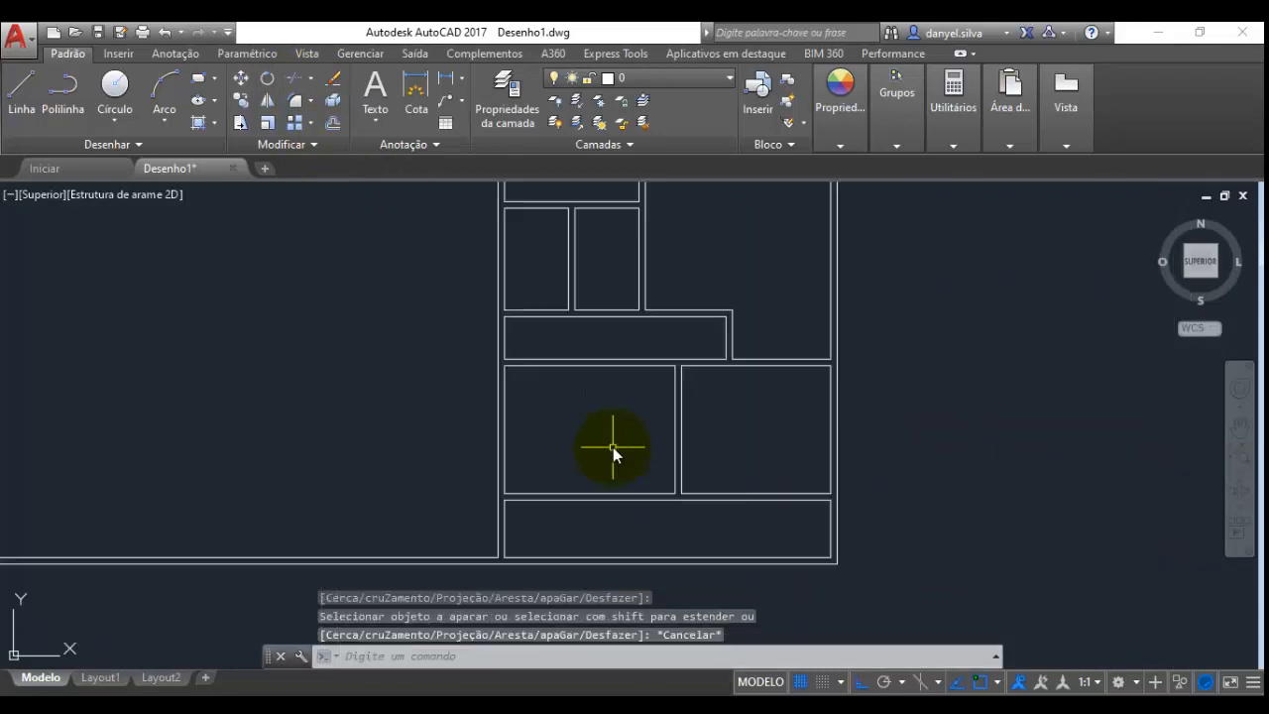
mouse_move(612, 447)
middle_down()
mouse_move(763, 480)
mouse_move(825, 444)
middle_up()
scroll(766, 479, down, 2)
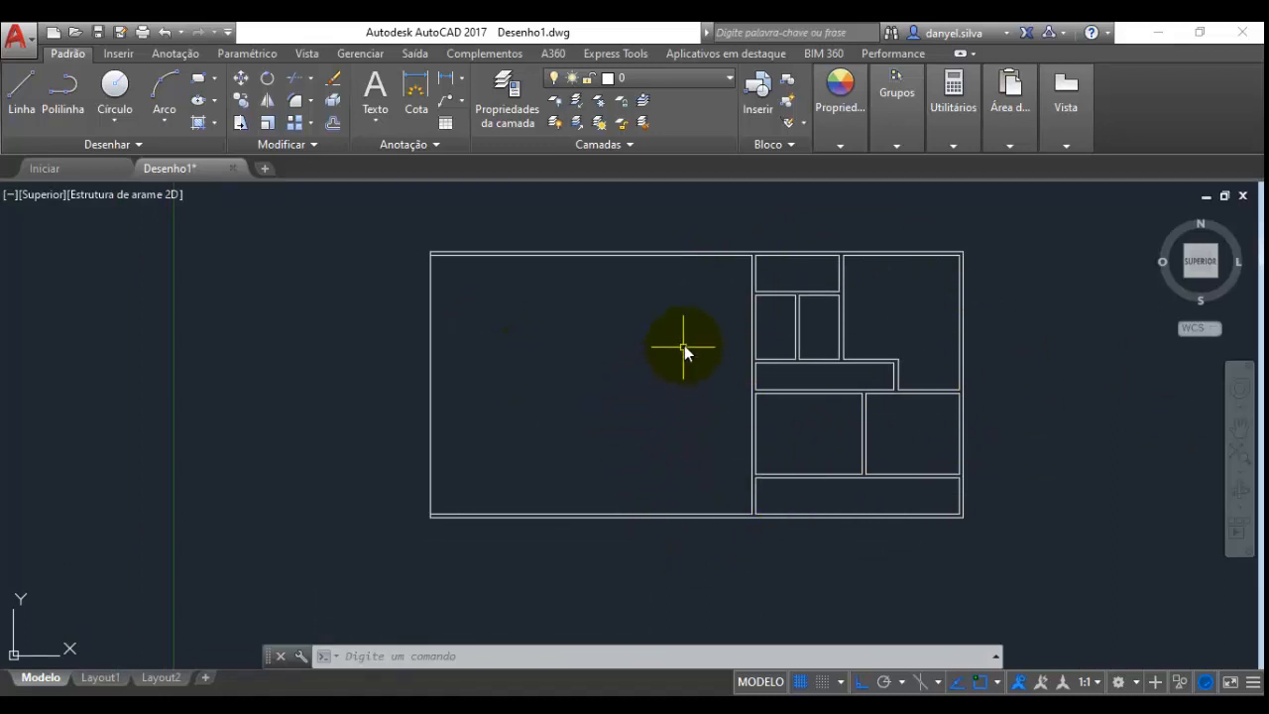
scroll(702, 398, up, 2)
scroll(709, 398, down, 2)
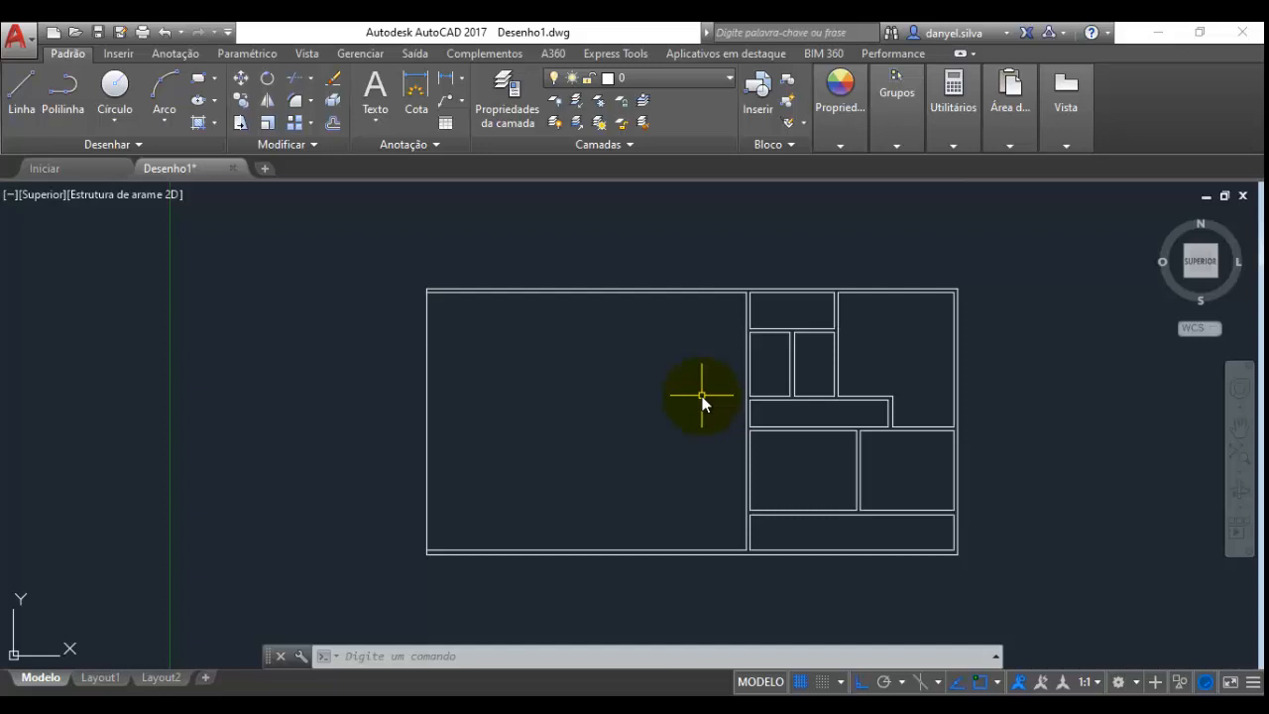
click(749, 711)
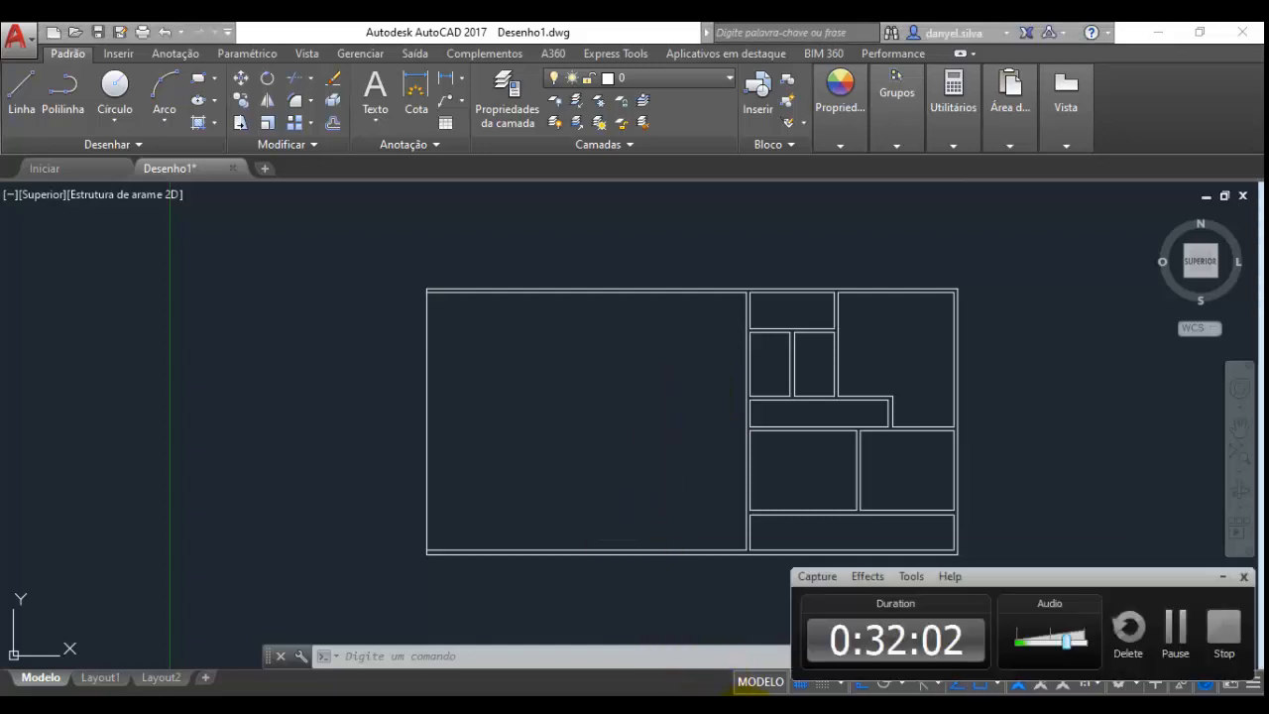